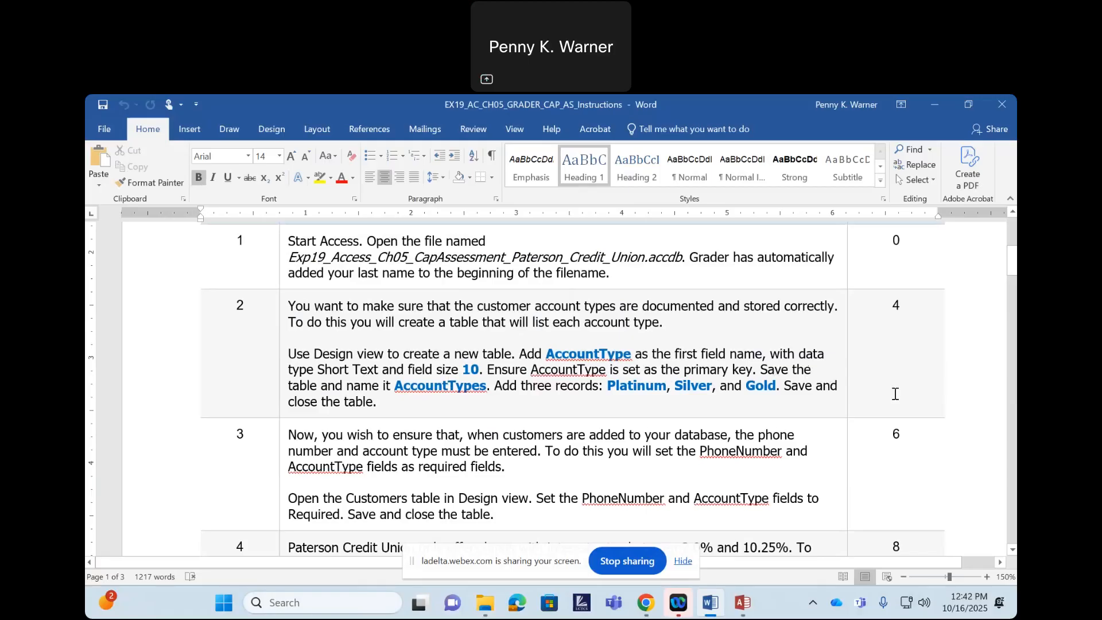
Step: Switch to the student Paterson Credit Union database in Access and create a table in Design view with a Short Text field named AccountType
{"action": "mouse_move", "coordinate": [742, 602]}
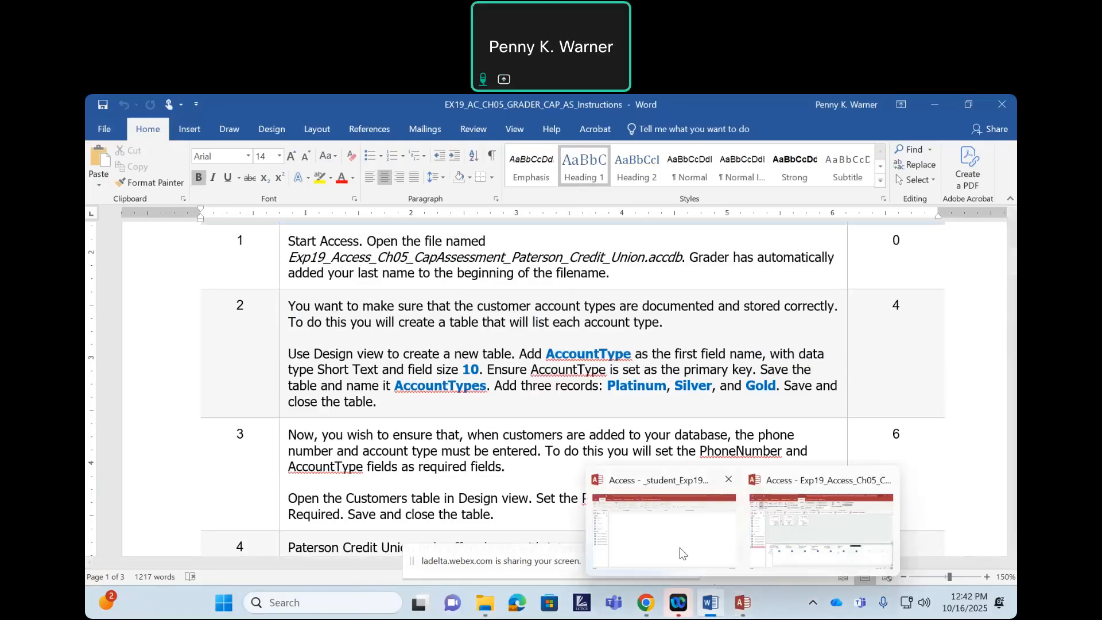
{"action": "left_click", "coordinate": [681, 553]}
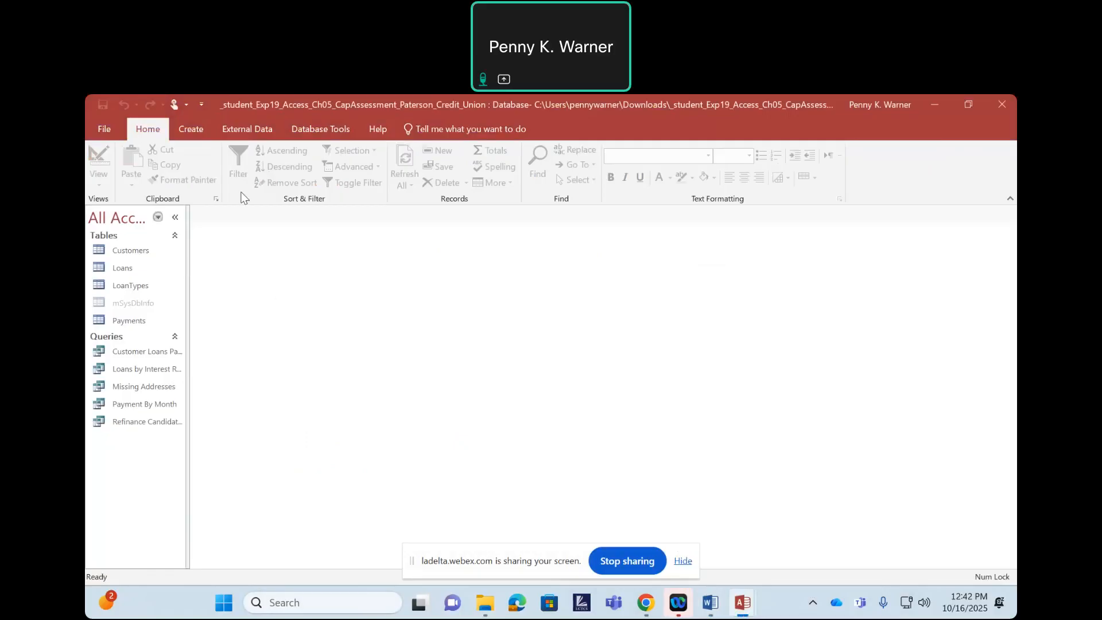
{"action": "left_click", "coordinate": [181, 129]}
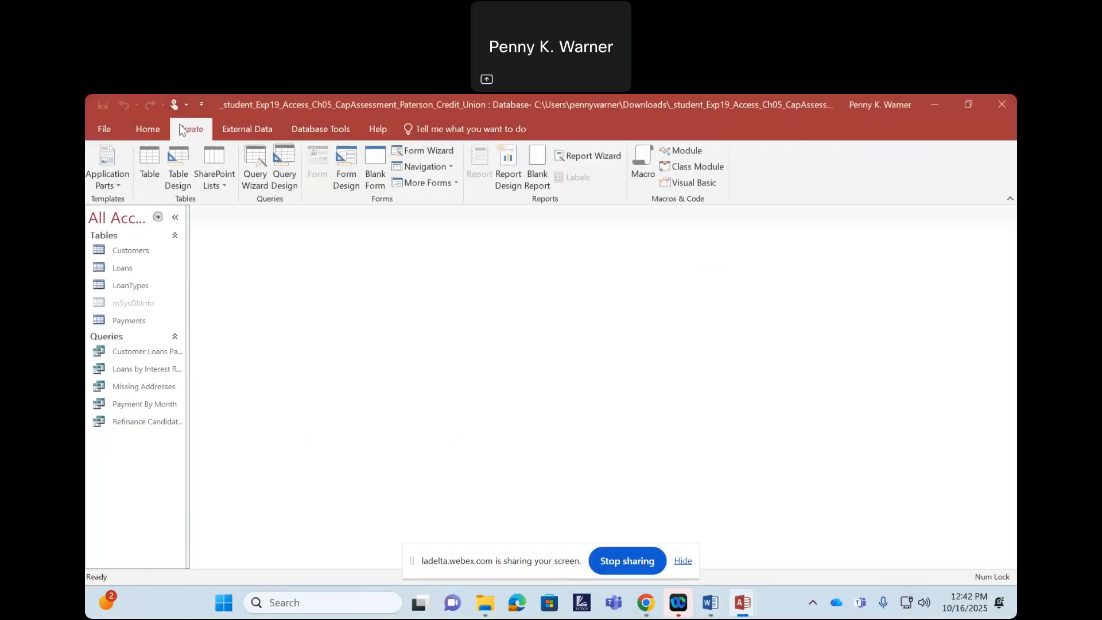
{"action": "left_click", "coordinate": [180, 169]}
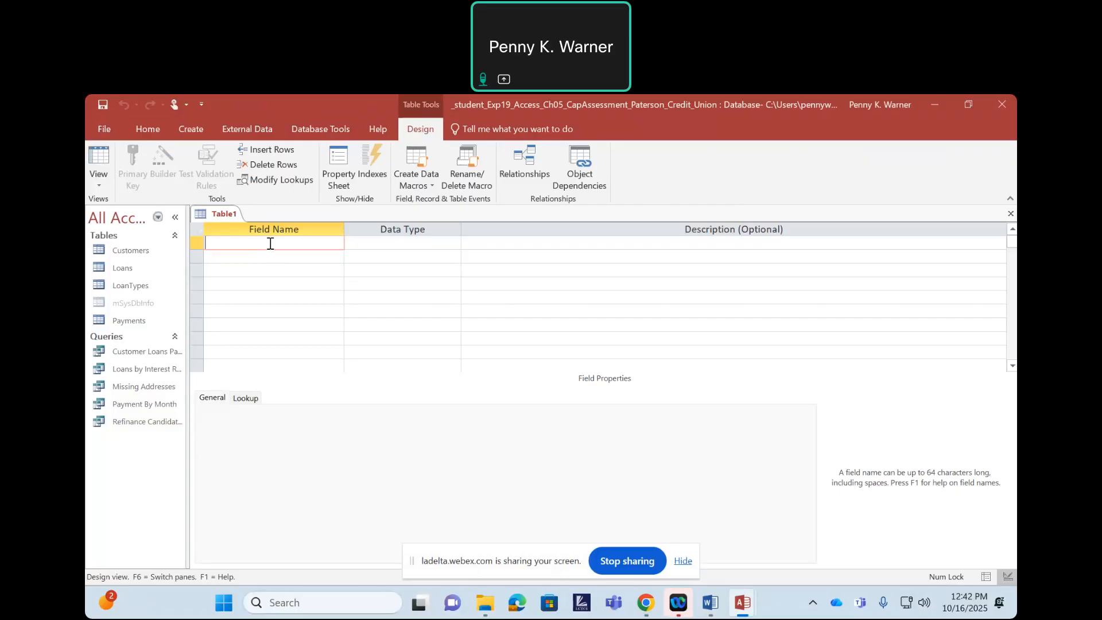
{"action": "type", "text": "AccountType"}
{"action": "left_click", "coordinate": [401, 243]}
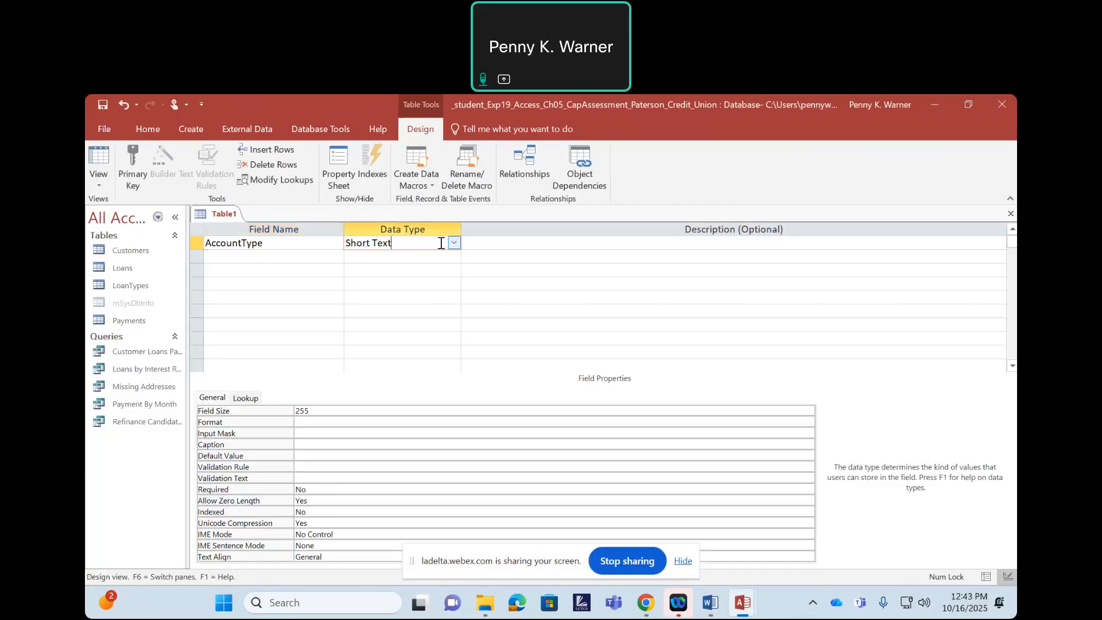
Step: Set the AccountType field size to 10 and make the field the primary key
{"action": "double_click", "coordinate": [302, 411]}
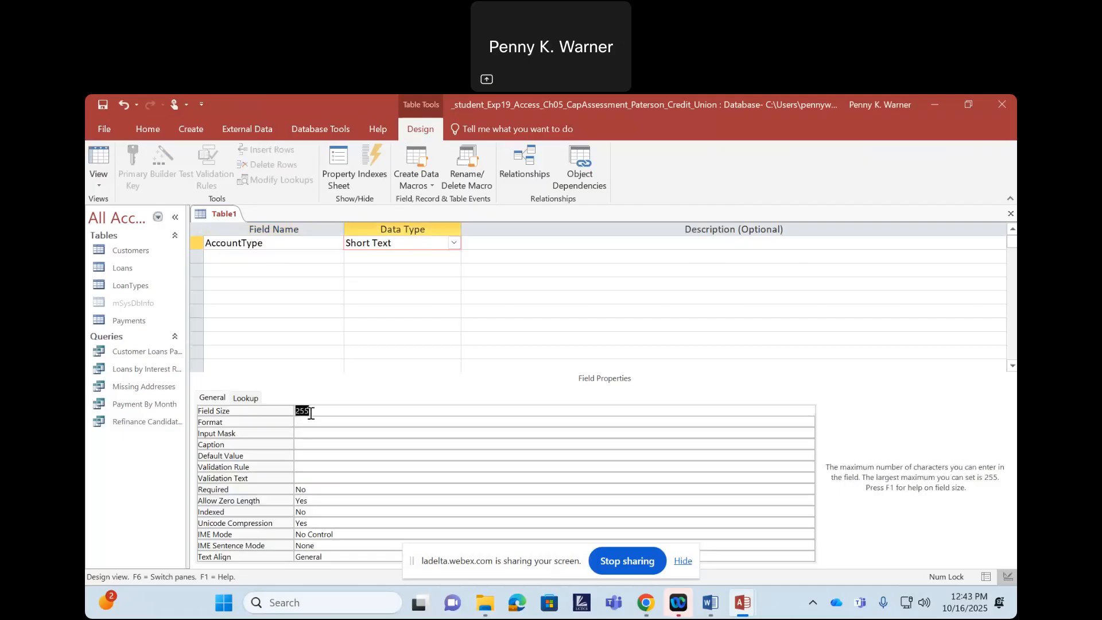
{"action": "type", "text": "10"}
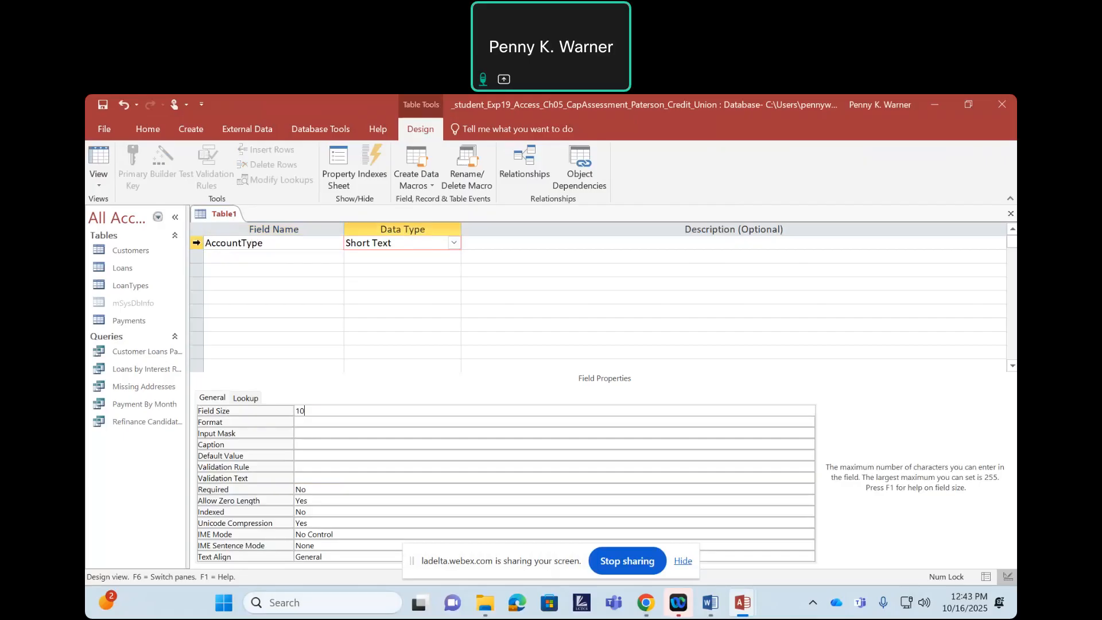
{"action": "left_click", "coordinate": [196, 242]}
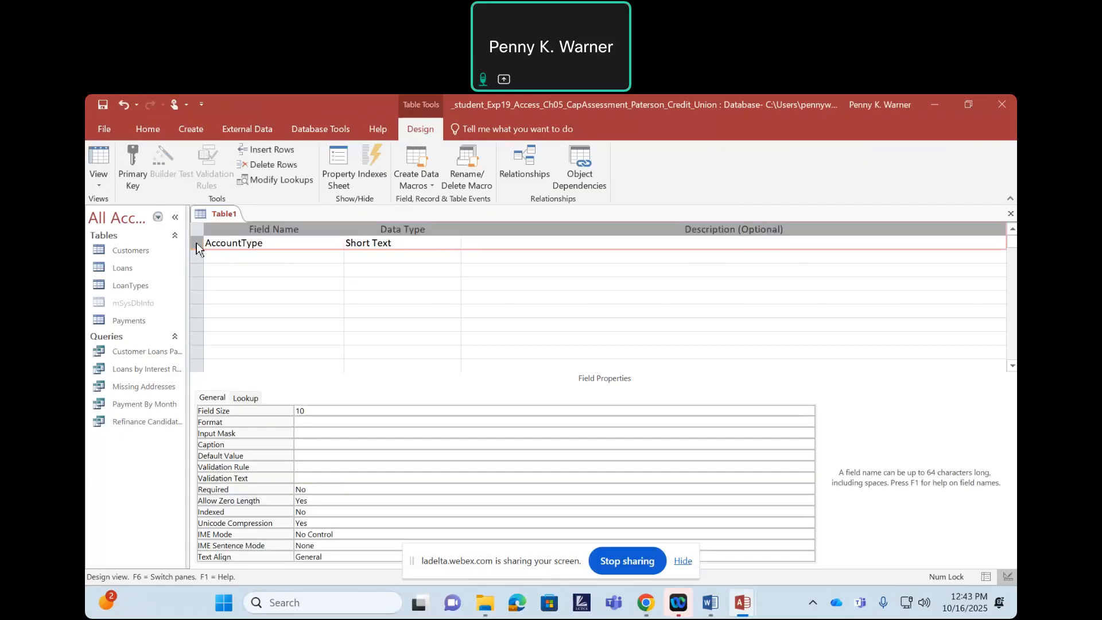
{"action": "left_click", "coordinate": [133, 164]}
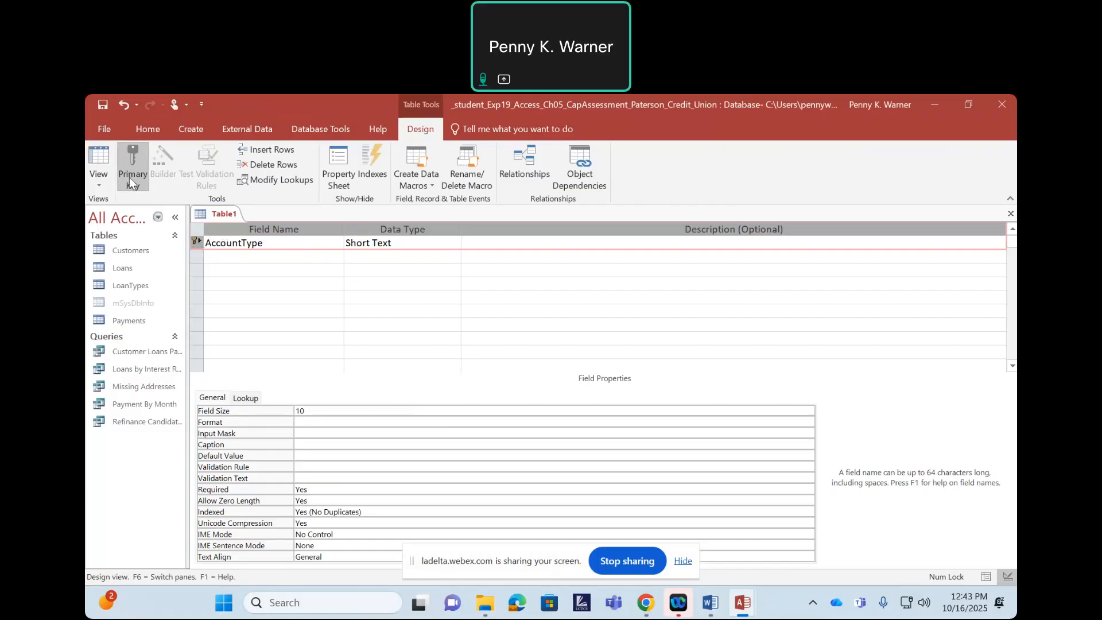
Step: Change the new table to Datasheet view, saving it under the name AccountTypes
{"action": "right_click", "coordinate": [216, 212]}
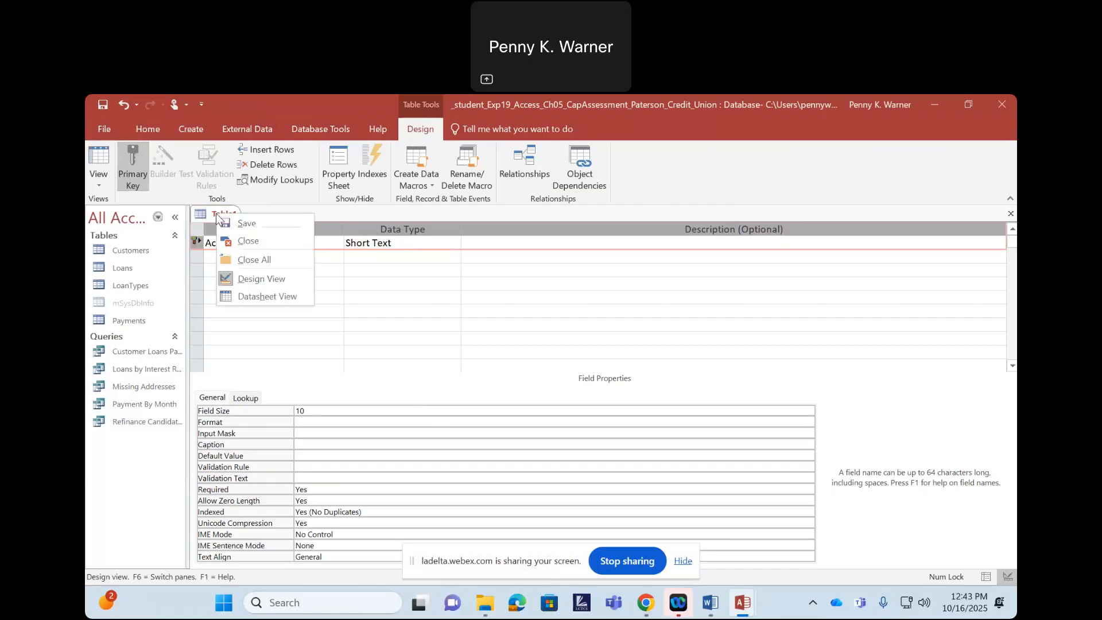
{"action": "left_click", "coordinate": [242, 296]}
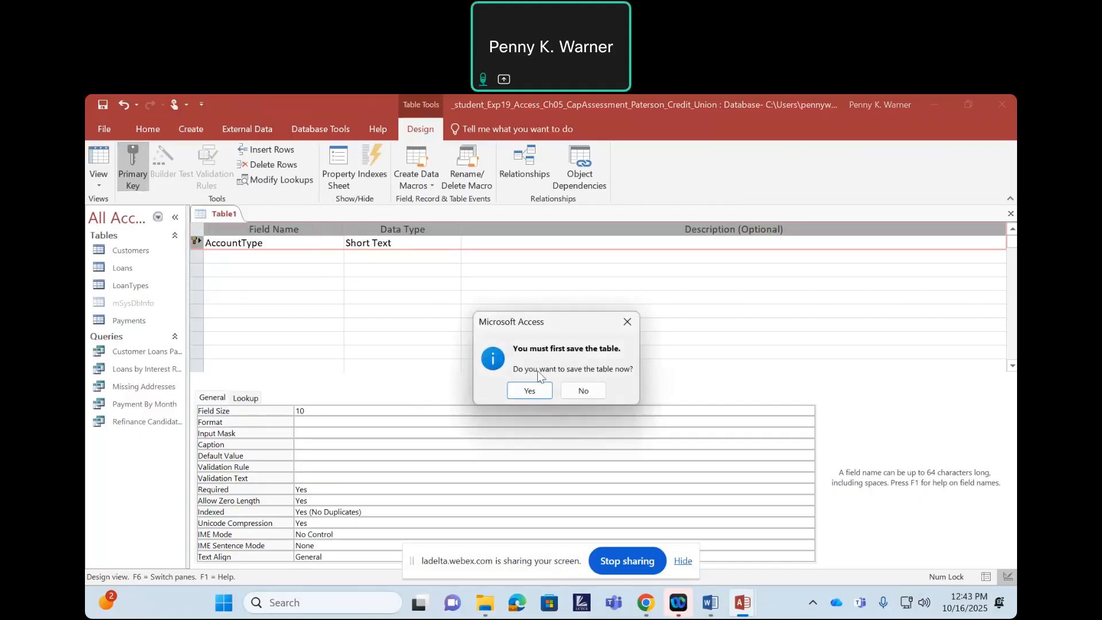
{"action": "left_click", "coordinate": [539, 391]}
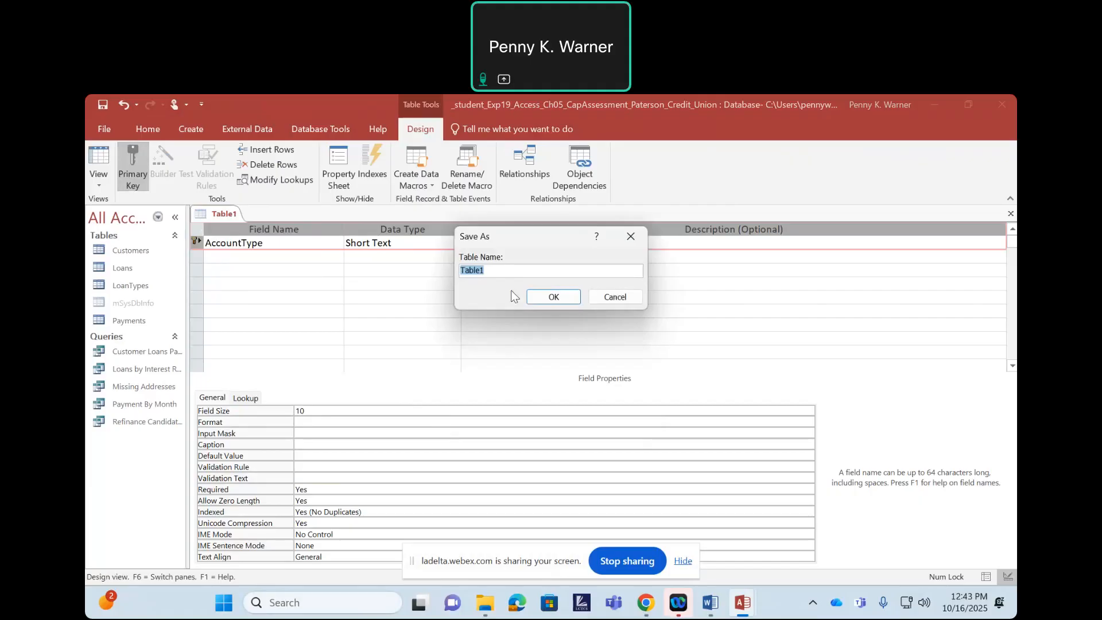
{"action": "type", "text": "Acou"}
{"action": "key", "text": "BackSpace"}
{"action": "key", "text": "BackSpace"}
{"action": "key", "text": "BackSpace"}
{"action": "key", "text": "BackSpace"}
{"action": "type", "text": "countt"}
{"action": "key", "text": "BackSpace"}
{"action": "left_click", "coordinate": [552, 297]}
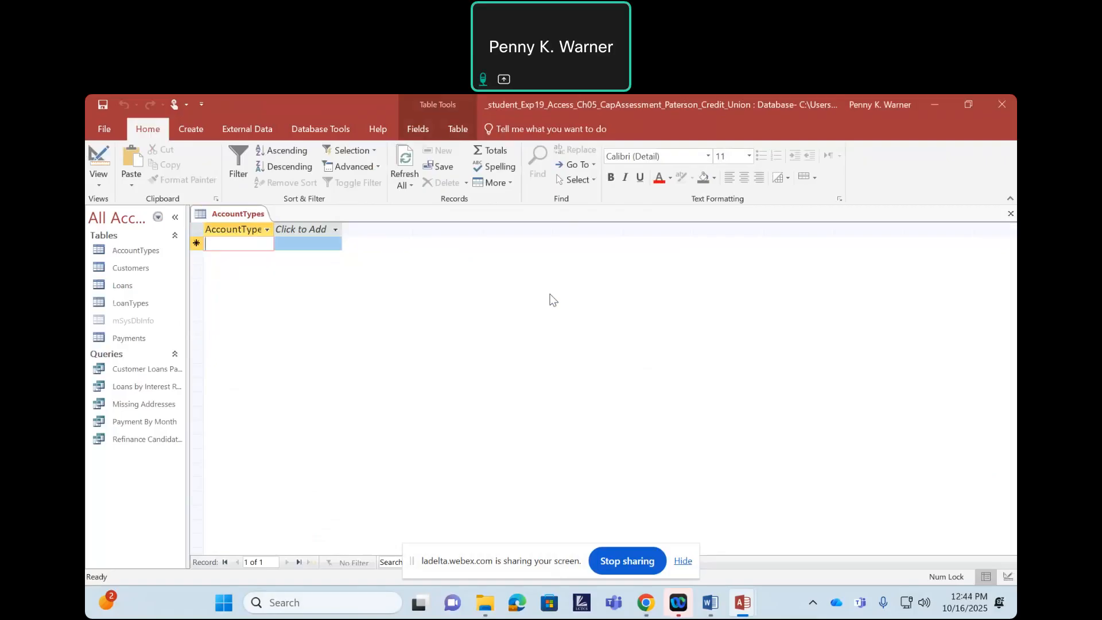
Step: Add three records to the AccountTypes table: Platinum, Silver and Gold
{"action": "type", "text": "Platin"}
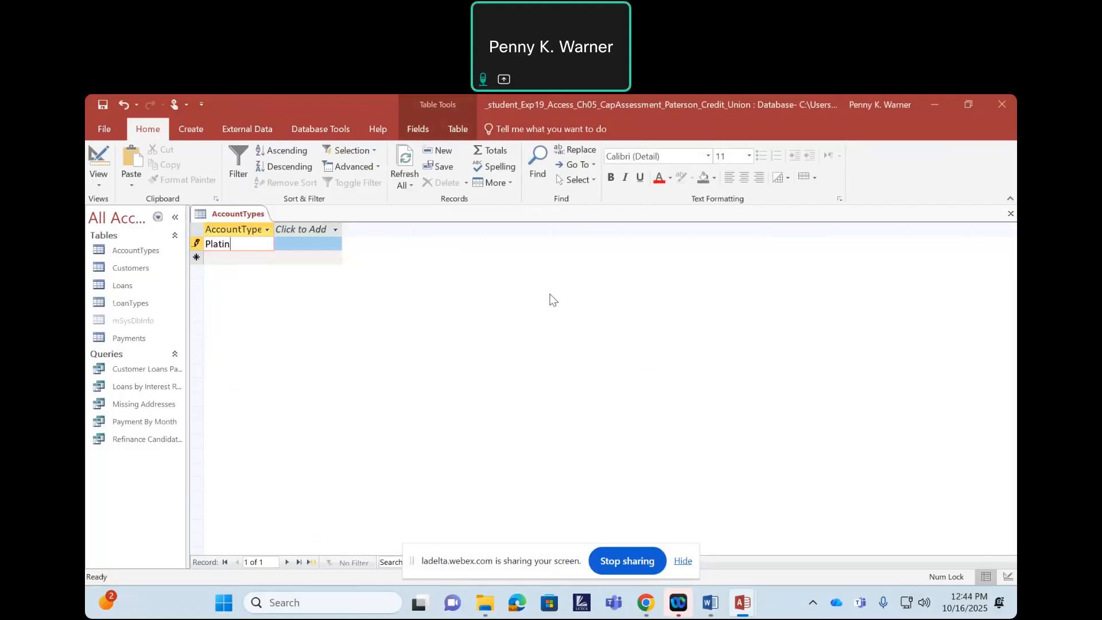
{"action": "type", "text": "um"}
{"action": "key", "text": "Return"}
{"action": "type", "text": "Siver"}
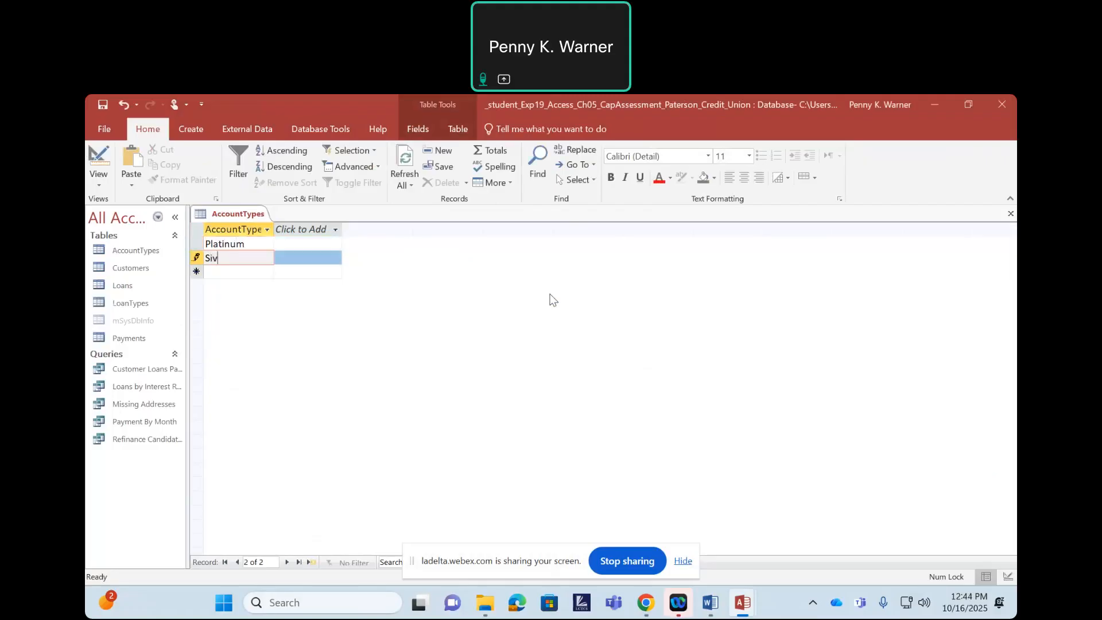
{"action": "key", "text": "BackSpace"}
{"action": "key", "text": "BackSpace"}
{"action": "key", "text": "BackSpace"}
{"action": "type", "text": "lver"}
{"action": "key", "text": "Return"}
{"action": "type", "text": "Gold"}
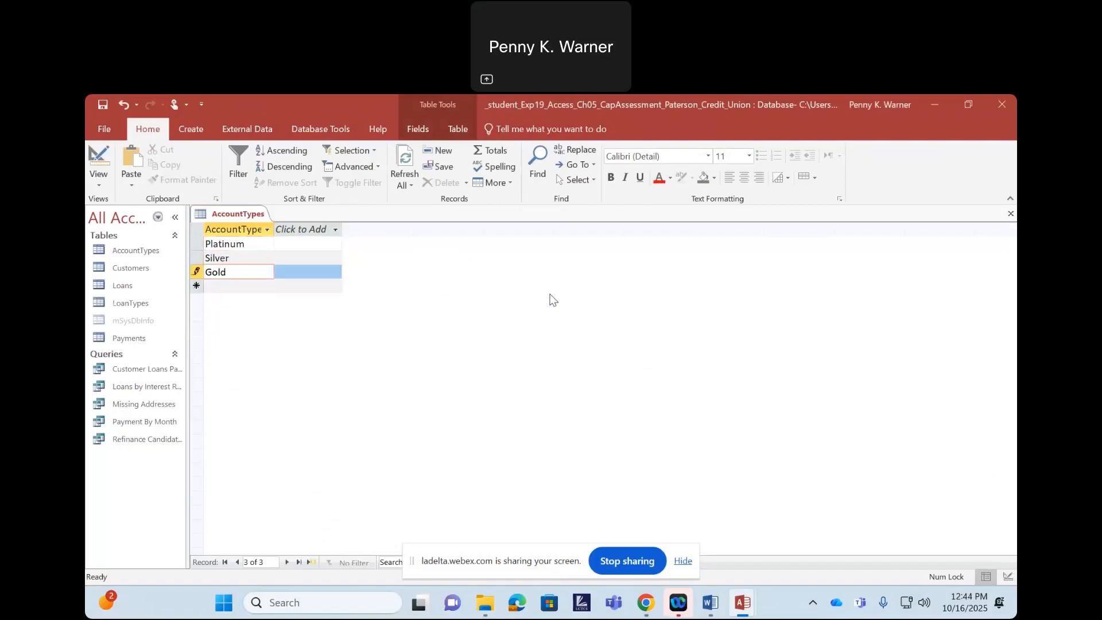
{"action": "key", "text": "Return"}
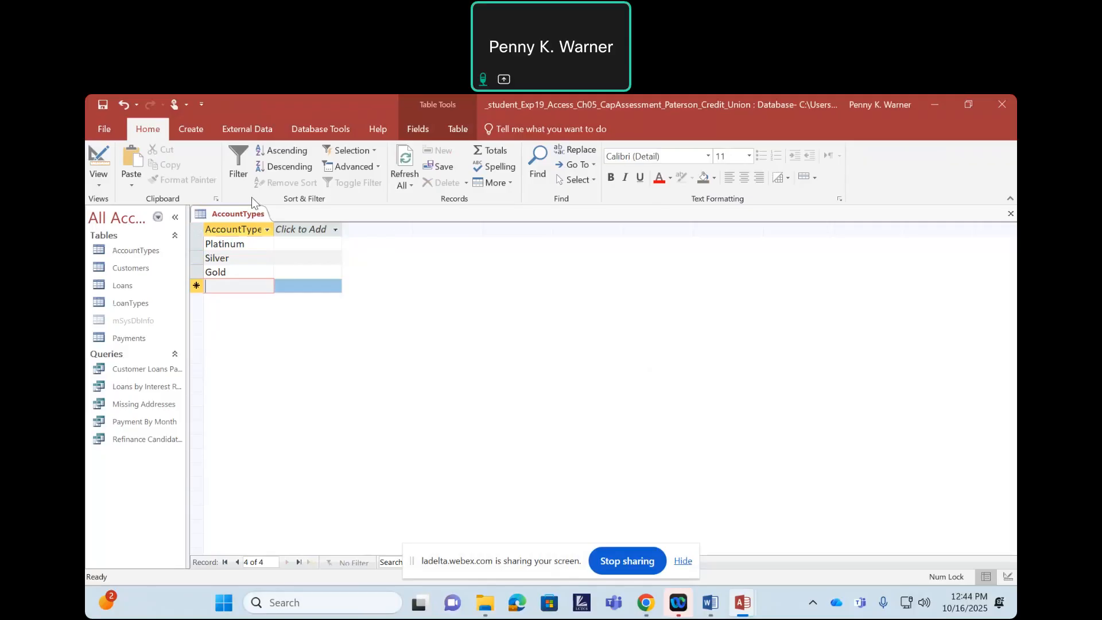
Step: Close the AccountTypes table
{"action": "right_click", "coordinate": [252, 214]}
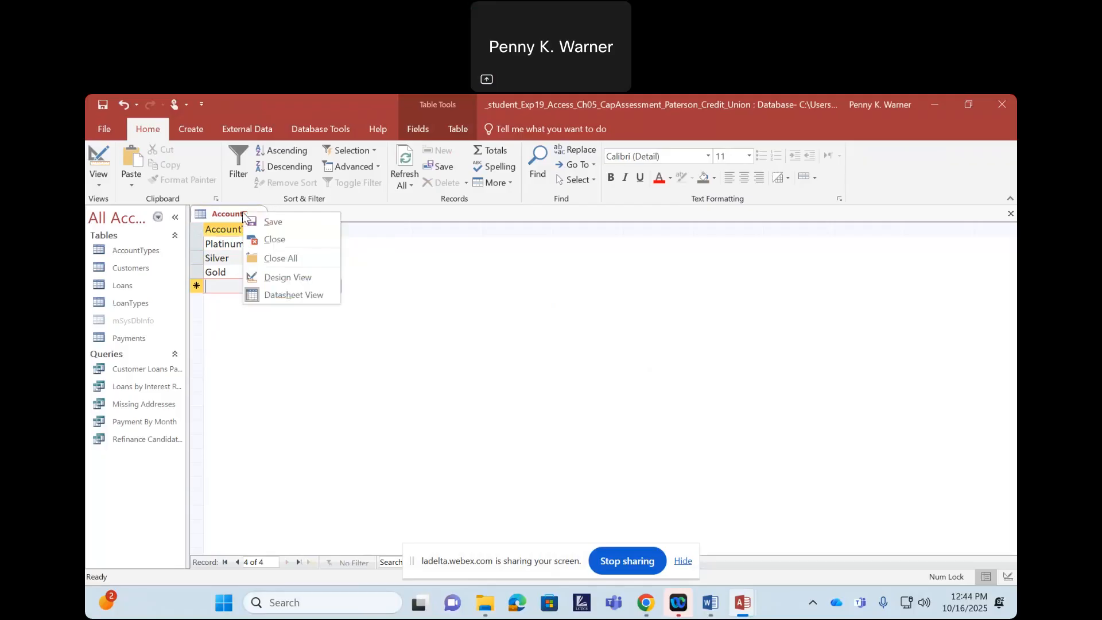
{"action": "left_click", "coordinate": [251, 217]}
{"action": "right_click", "coordinate": [250, 217]}
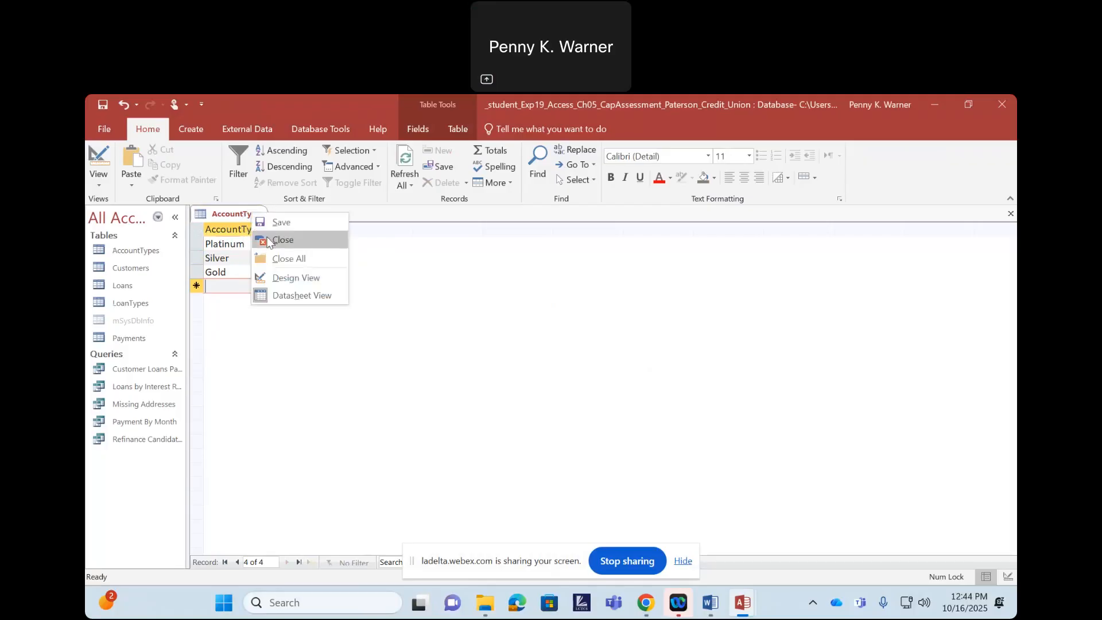
{"action": "left_click", "coordinate": [270, 239]}
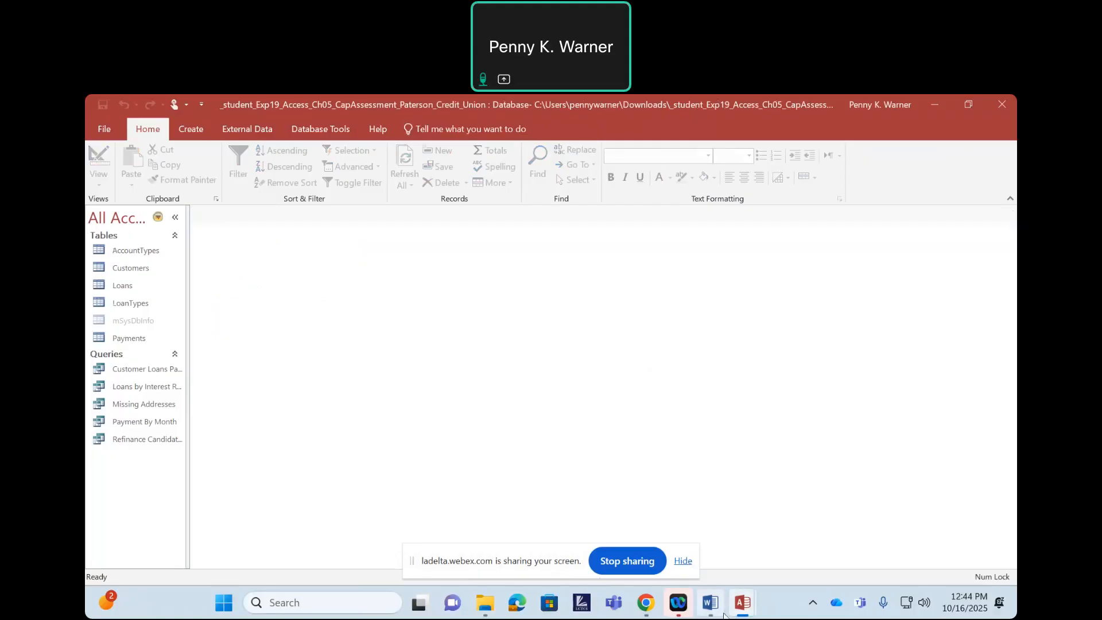
Step: Switch to the instructions document in Word and colour the completed step 2 text red
{"action": "left_click", "coordinate": [711, 602]}
{"action": "left_click", "coordinate": [166, 324]}
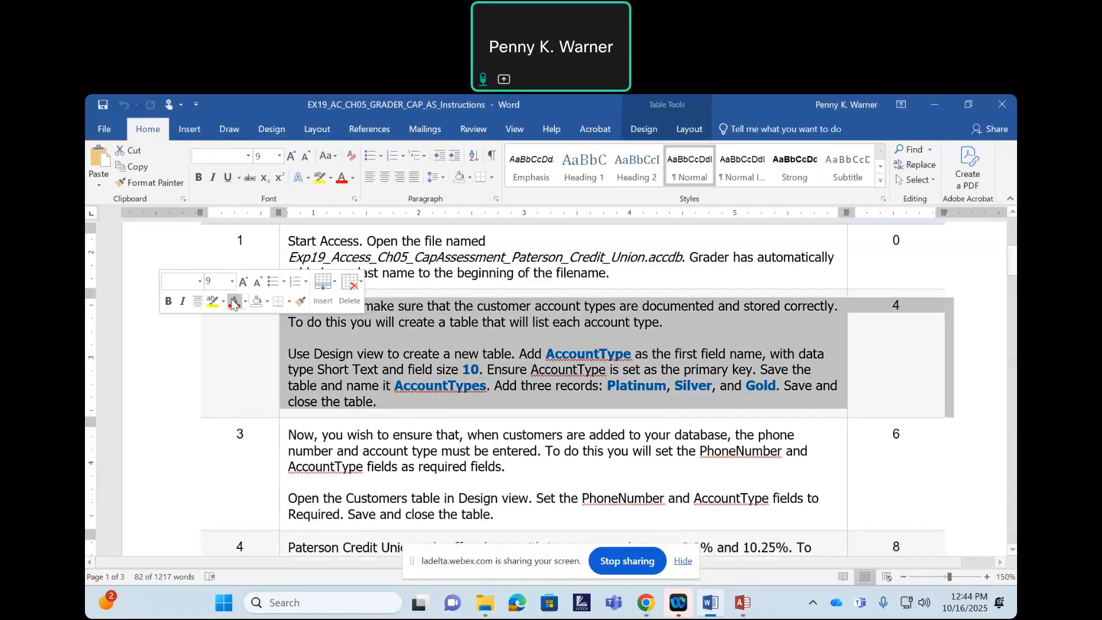
{"action": "scroll", "coordinate": [365, 384], "scroll_direction": "down", "scroll_amount": 3}
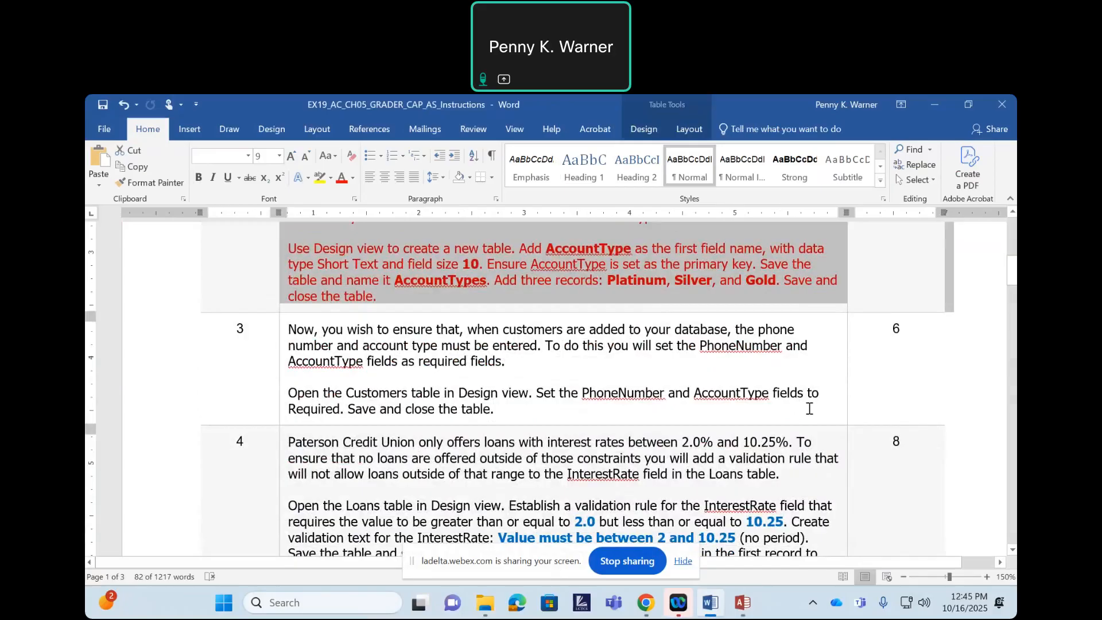
Step: Switch to the student Paterson Credit Union database in Access and open the Customers table in Design view
{"action": "mouse_move", "coordinate": [741, 614]}
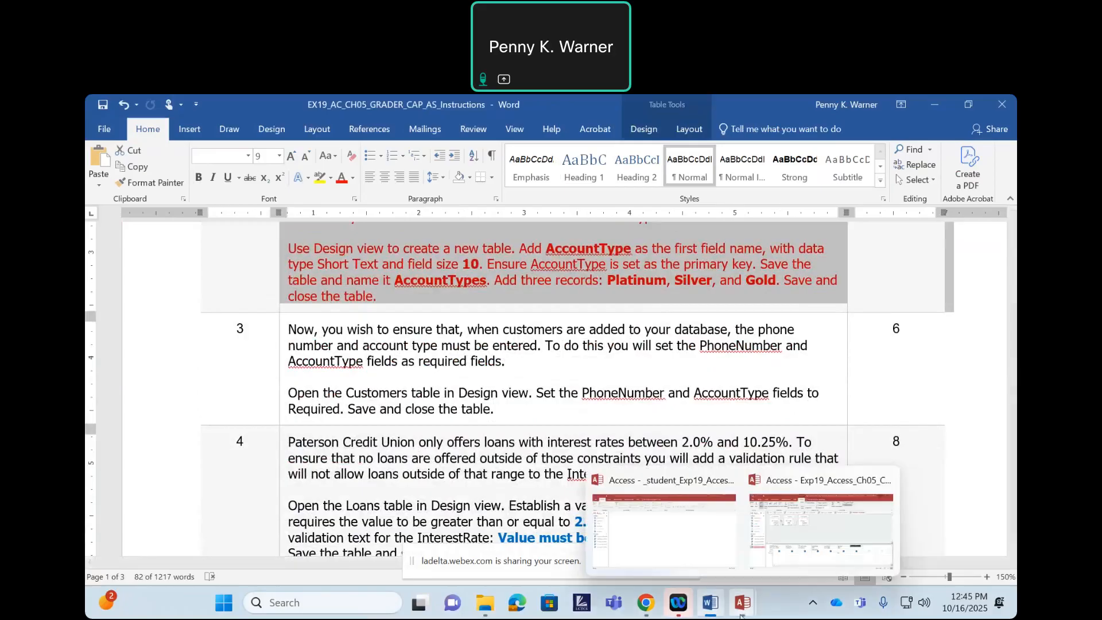
{"action": "left_click", "coordinate": [629, 531]}
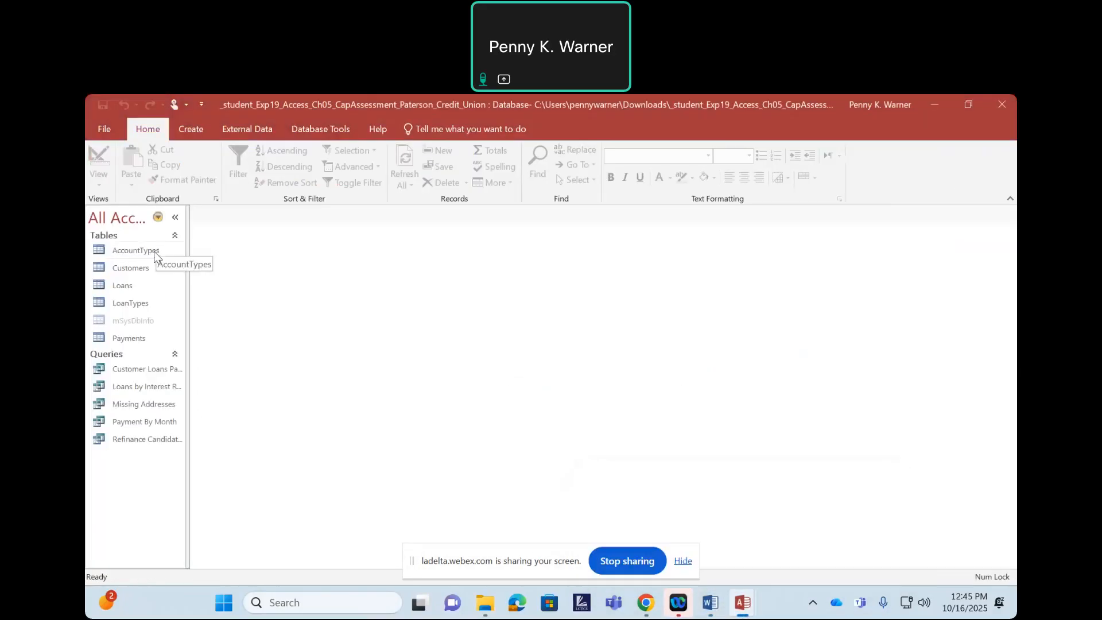
{"action": "left_click", "coordinate": [151, 268]}
{"action": "right_click", "coordinate": [151, 271]}
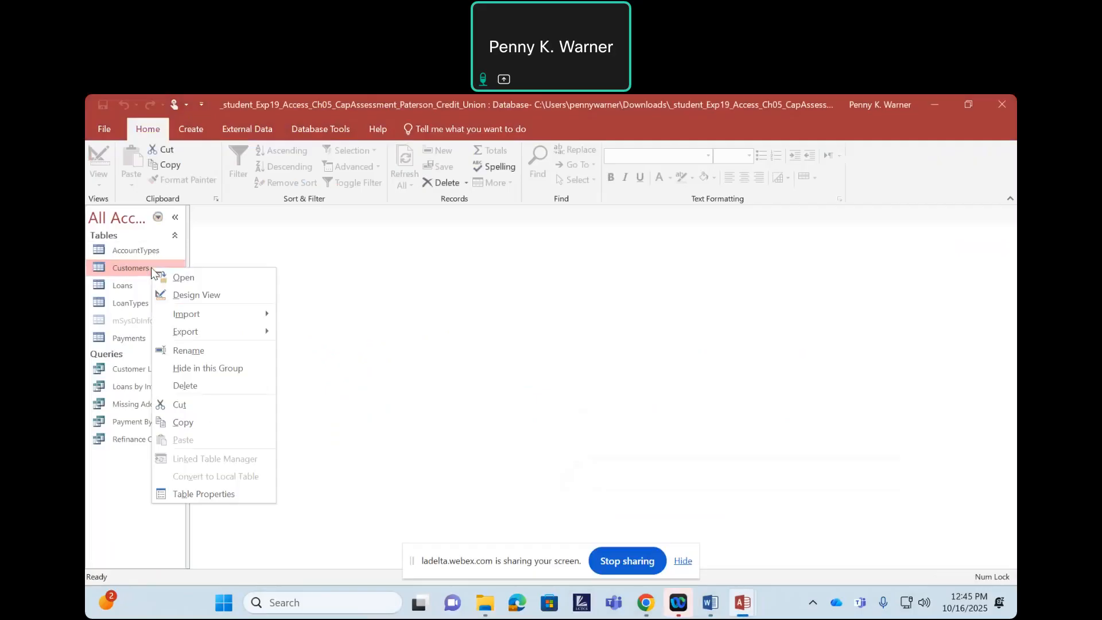
{"action": "left_click", "coordinate": [158, 294]}
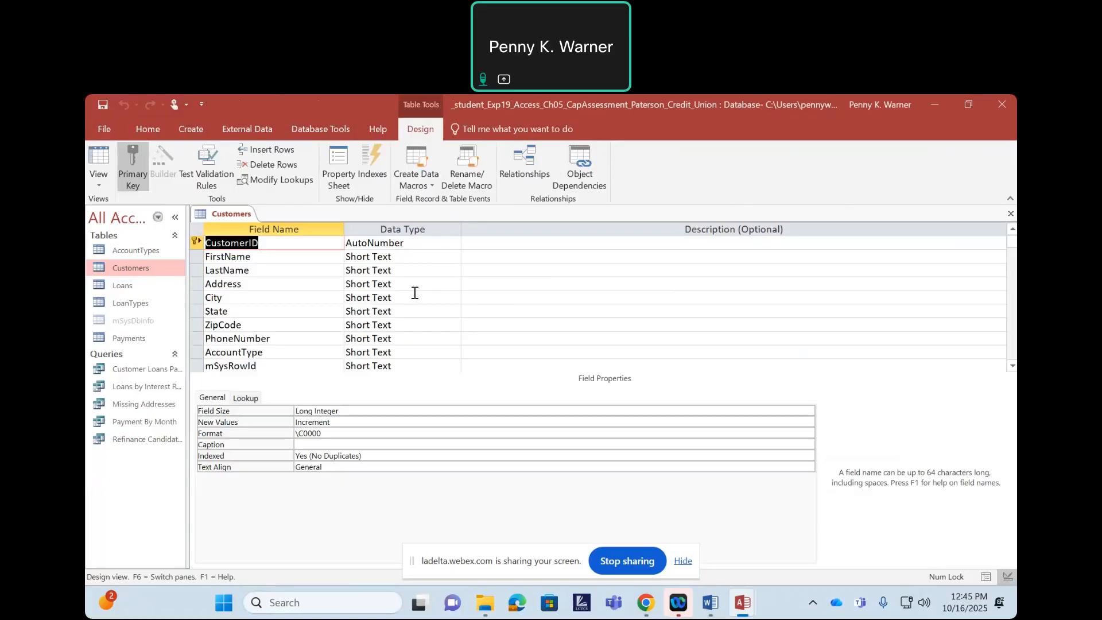
Step: Set the Required property of the PhoneNumber field in the Customers table to Yes
{"action": "left_click", "coordinate": [274, 339]}
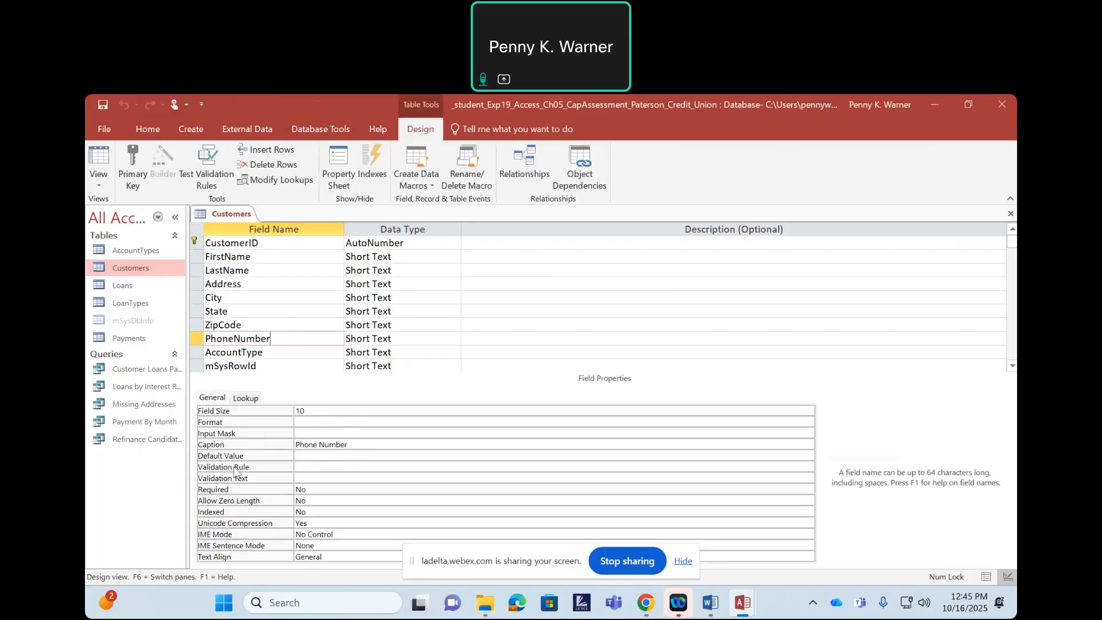
{"action": "left_click", "coordinate": [306, 490]}
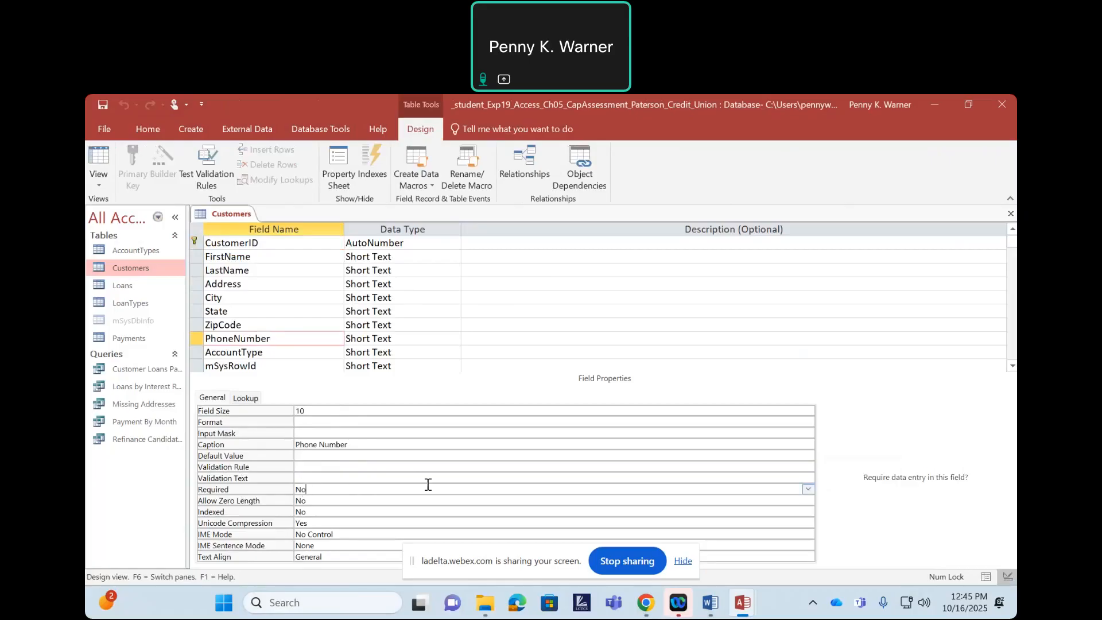
{"action": "left_click", "coordinate": [809, 490]}
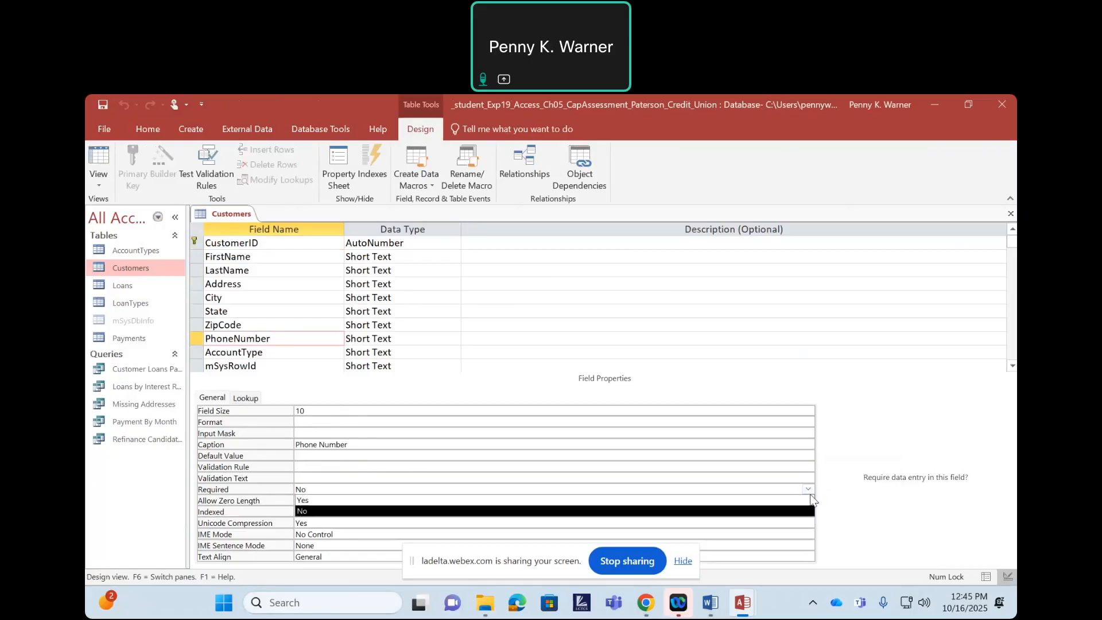
{"action": "left_click", "coordinate": [579, 499]}
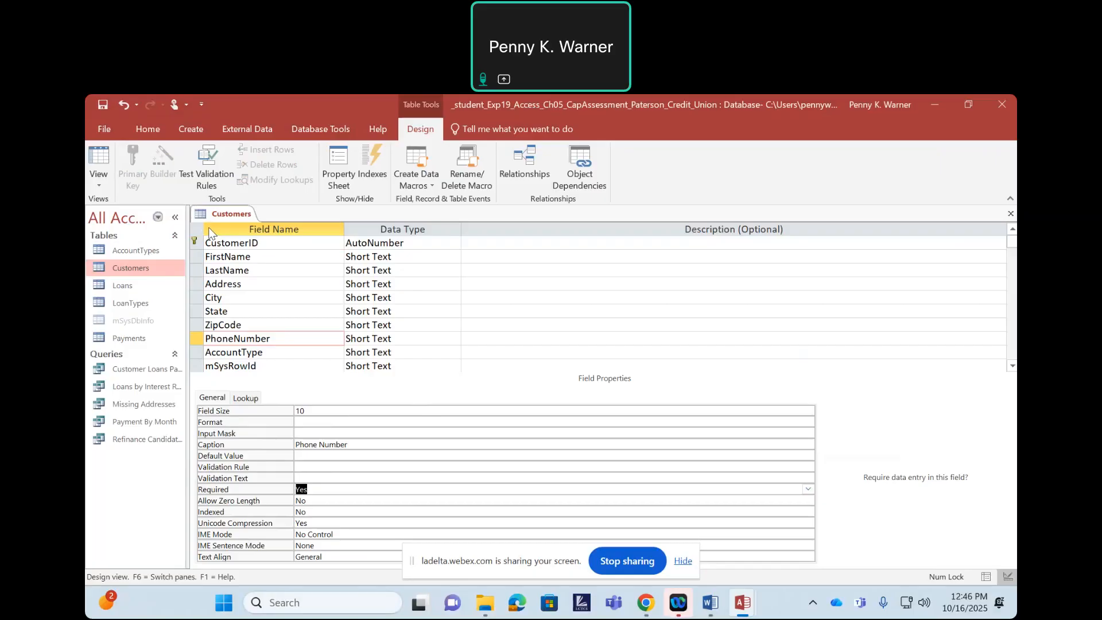
Step: Set the Required property of the AccountType field in the Customers table to Yes
{"action": "left_click", "coordinate": [273, 352]}
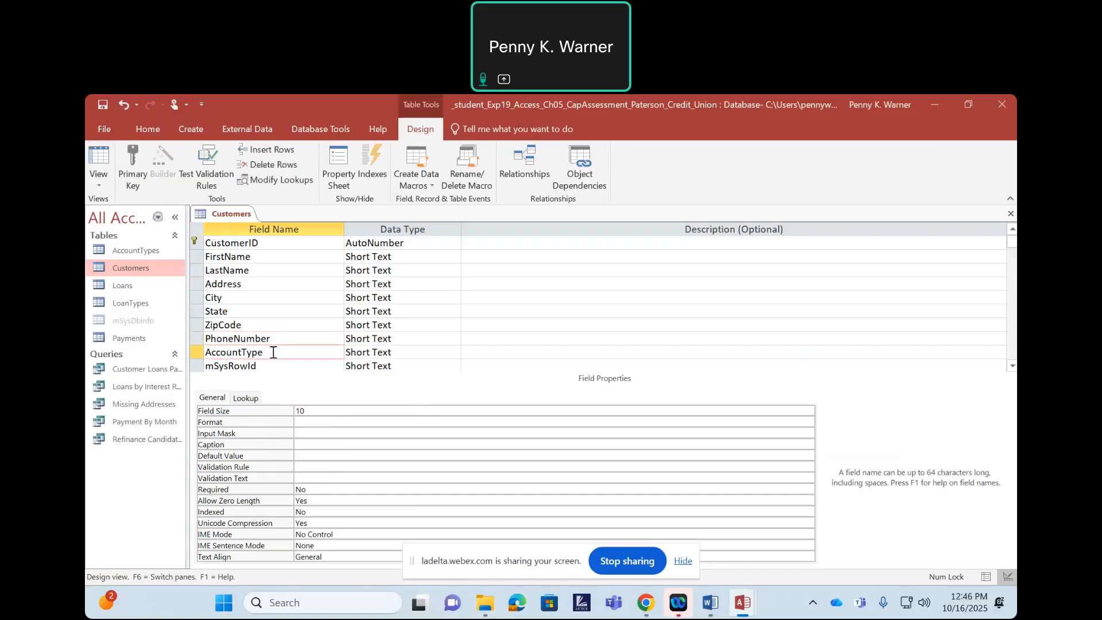
{"action": "left_click", "coordinate": [405, 477]}
{"action": "left_click", "coordinate": [315, 487]}
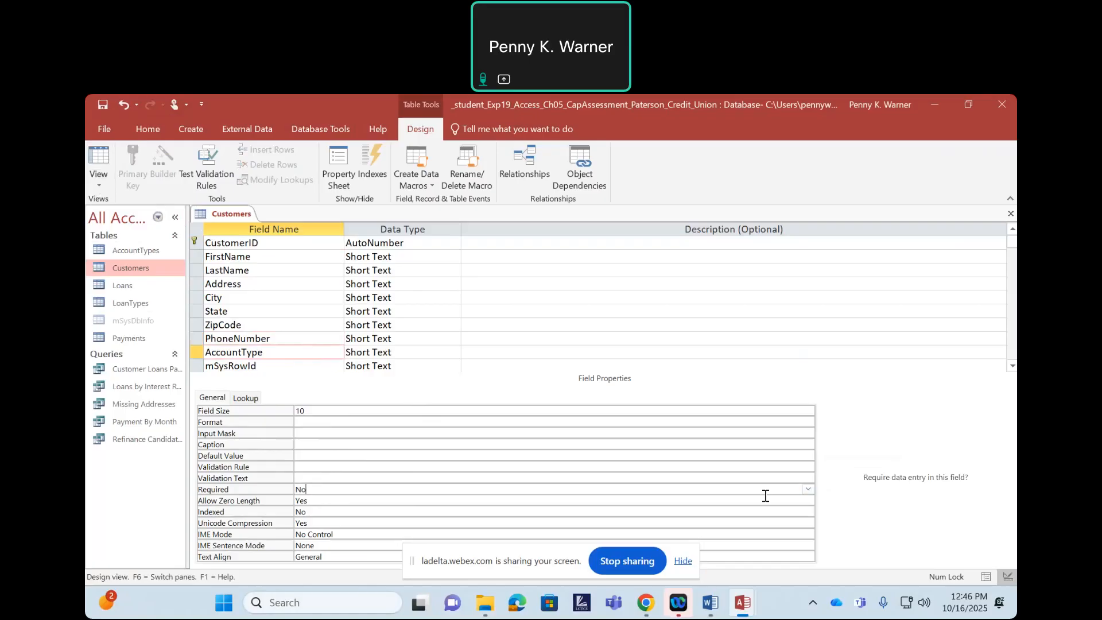
{"action": "left_click", "coordinate": [808, 489]}
{"action": "left_click", "coordinate": [333, 501]}
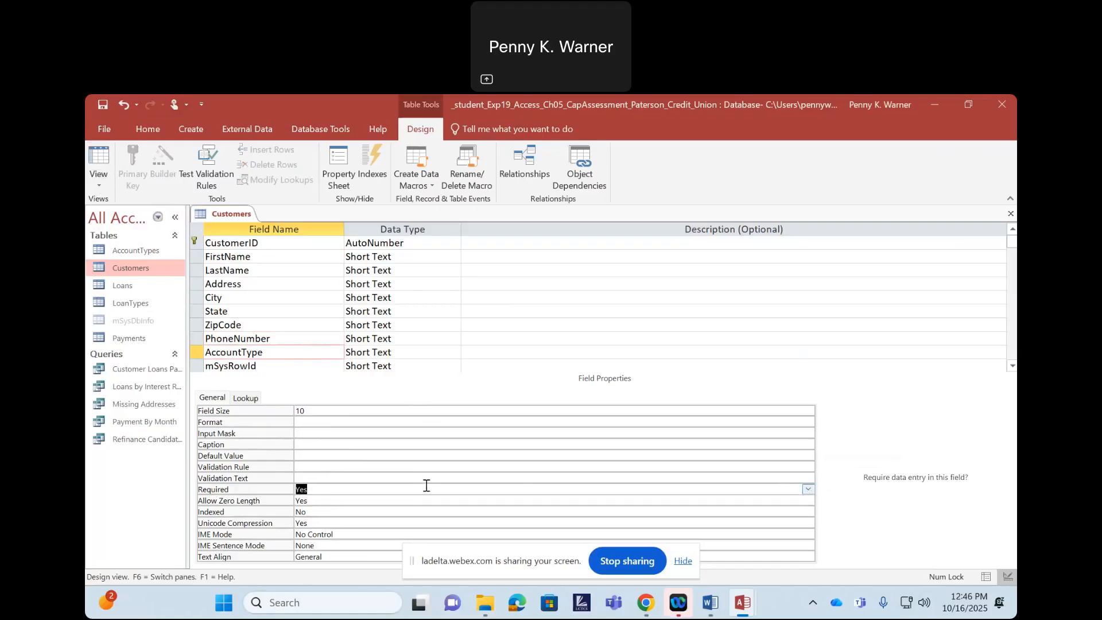
{"action": "left_click", "coordinate": [340, 490]}
Step: Save the Customers table design and agree to test the existing data against the new integrity rules
{"action": "right_click", "coordinate": [220, 217]}
{"action": "left_click", "coordinate": [247, 222]}
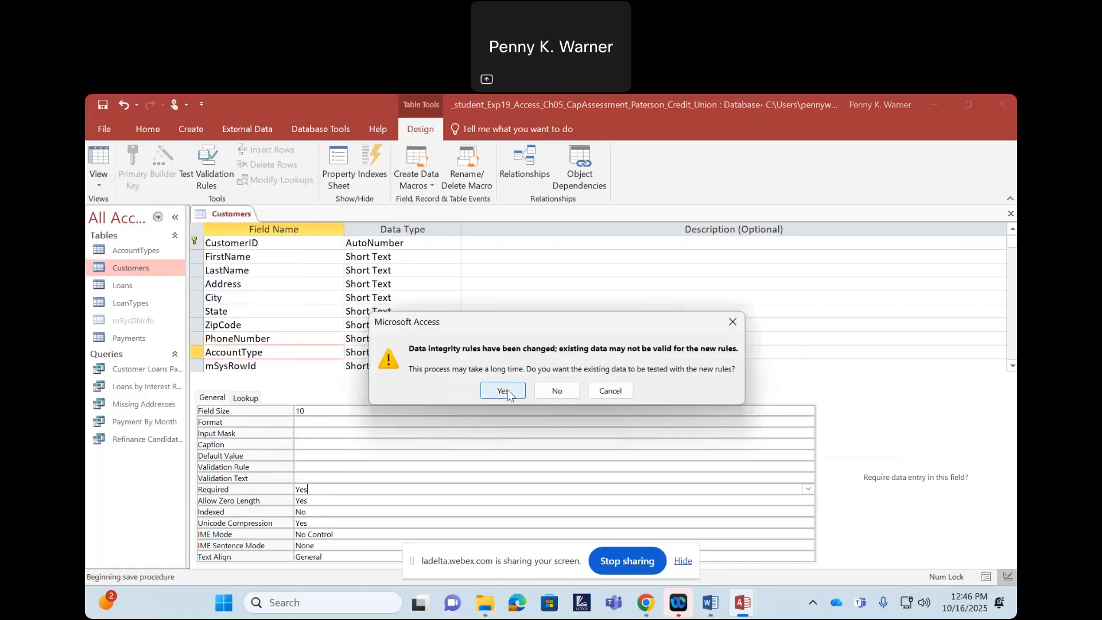
{"action": "left_click", "coordinate": [503, 391]}
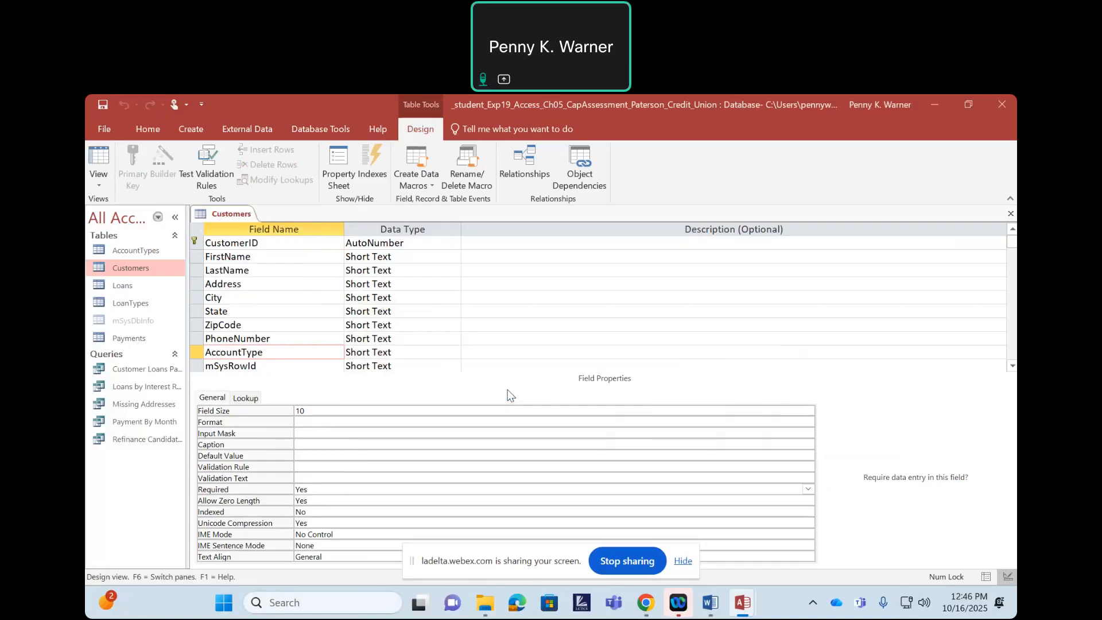
Step: Close the Customers table, switch to the Word instructions and colour the completed step 3 row red
{"action": "right_click", "coordinate": [220, 217]}
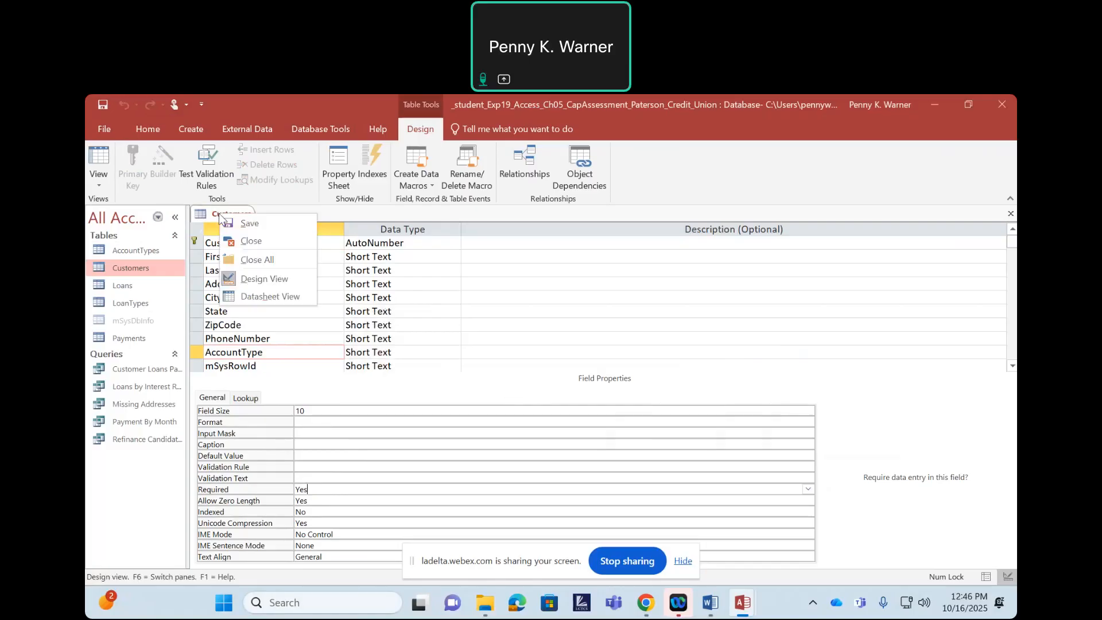
{"action": "left_click", "coordinate": [246, 242]}
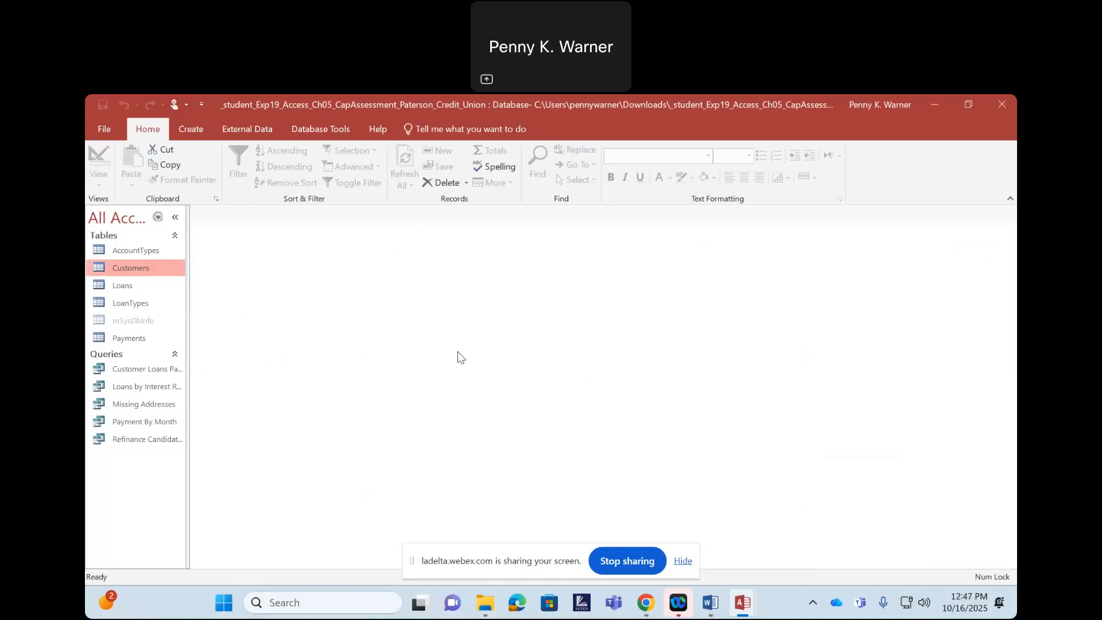
{"action": "left_click", "coordinate": [705, 565]}
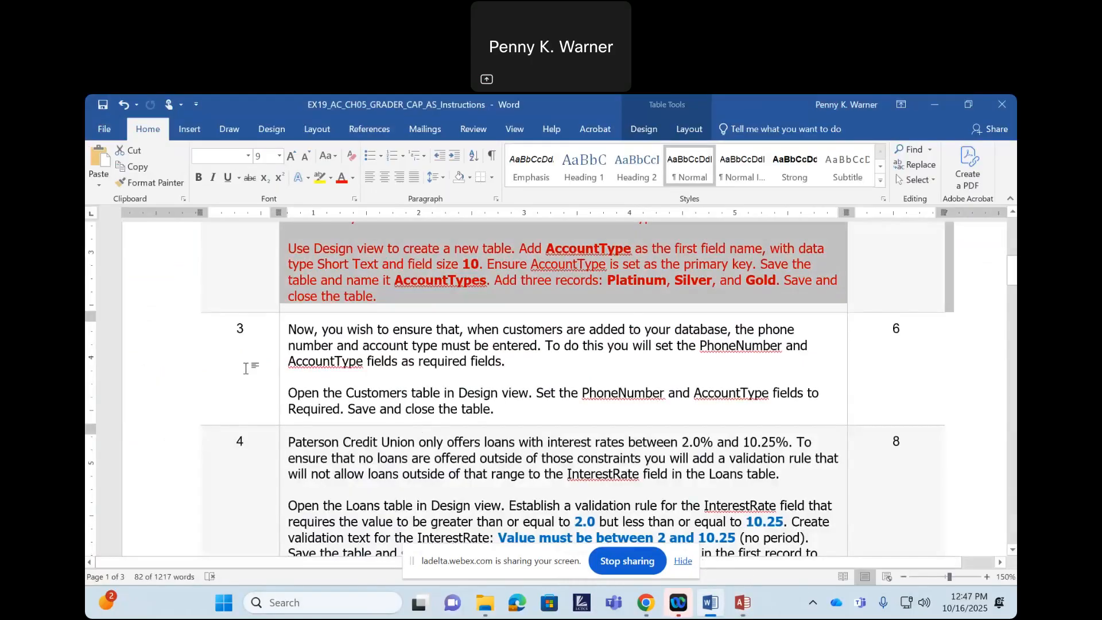
{"action": "left_click", "coordinate": [191, 373]}
{"action": "left_click", "coordinate": [249, 350]}
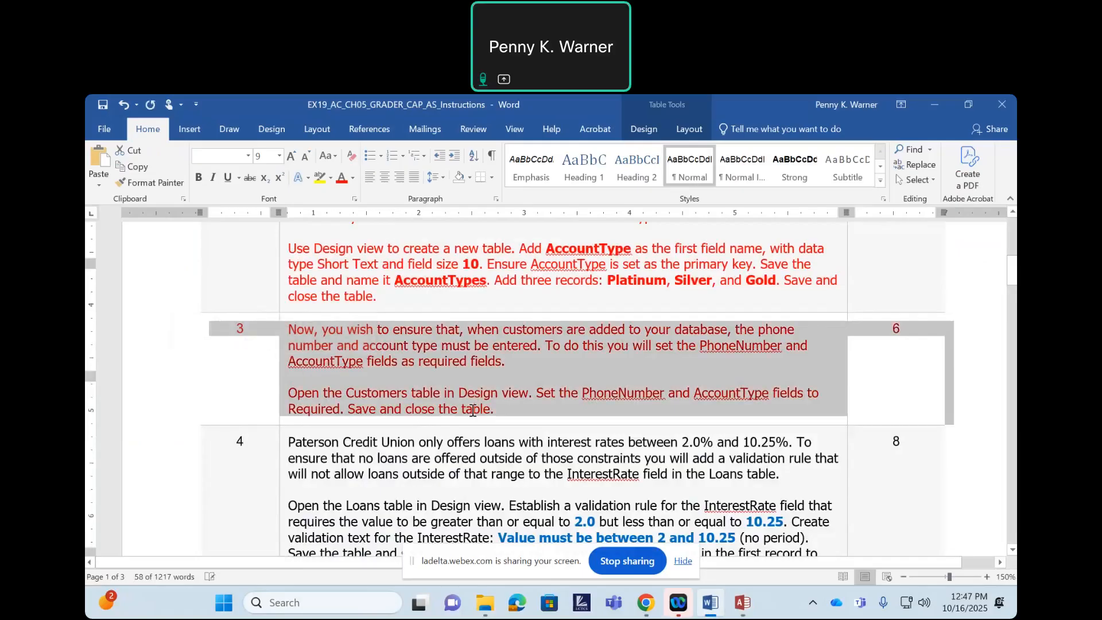
Step: Read step 4 of the instructions, switch back to the Access database and open the Loans table in Design view
{"action": "scroll", "coordinate": [574, 344], "scroll_direction": "down", "scroll_amount": 3}
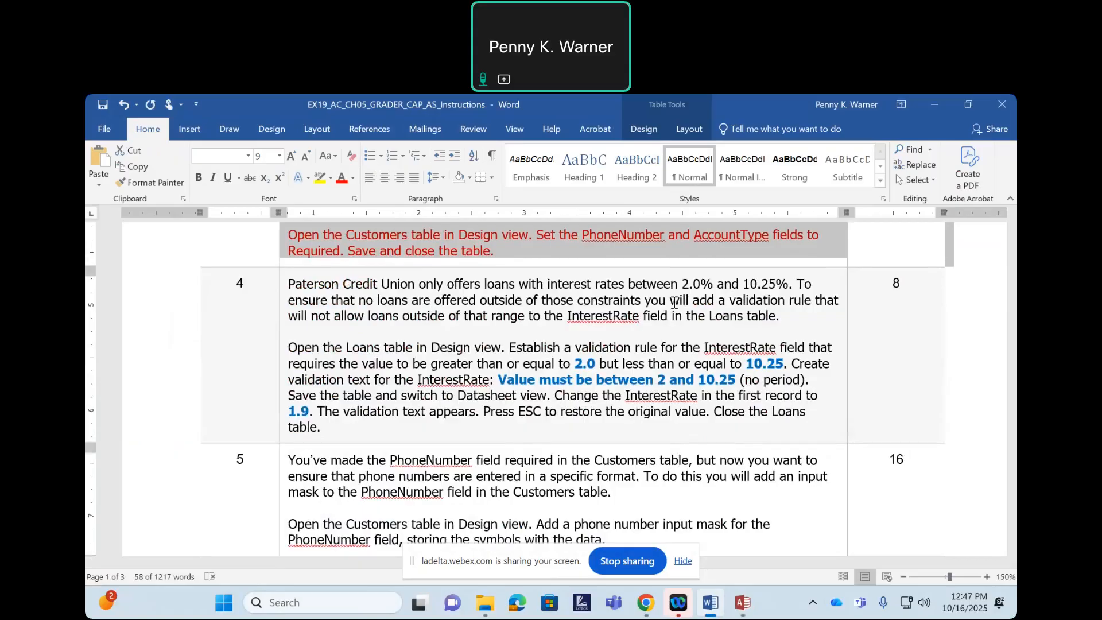
{"action": "left_click_drag", "start_coordinate": [730, 300], "coordinate": [814, 299]}
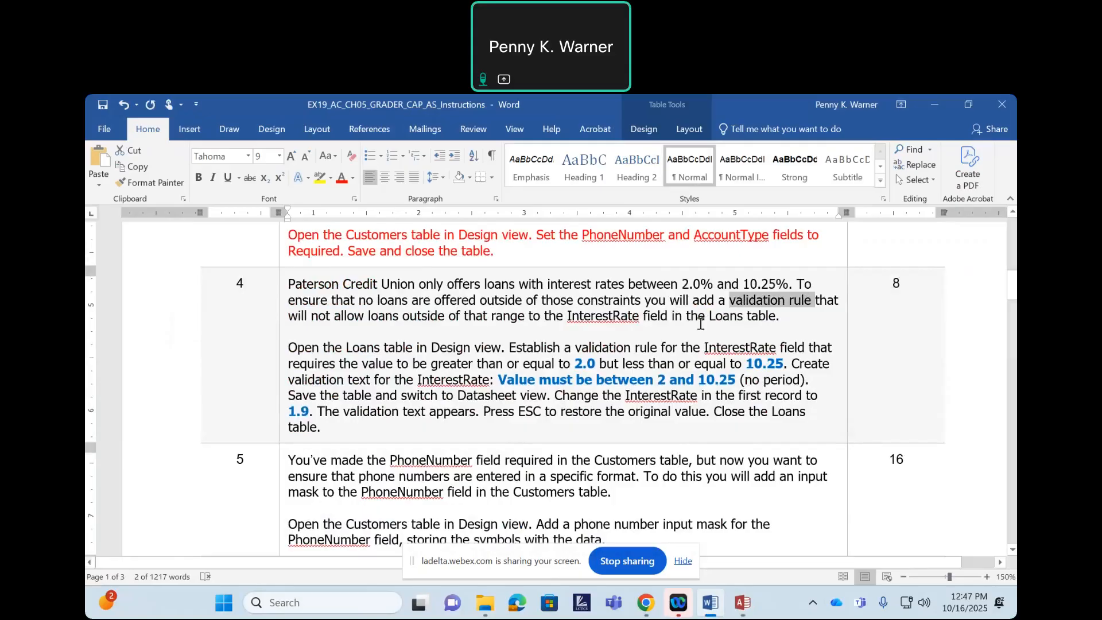
{"action": "left_click_drag", "start_coordinate": [343, 349], "coordinate": [482, 350]}
{"action": "left_click_drag", "start_coordinate": [704, 347], "coordinate": [831, 348]}
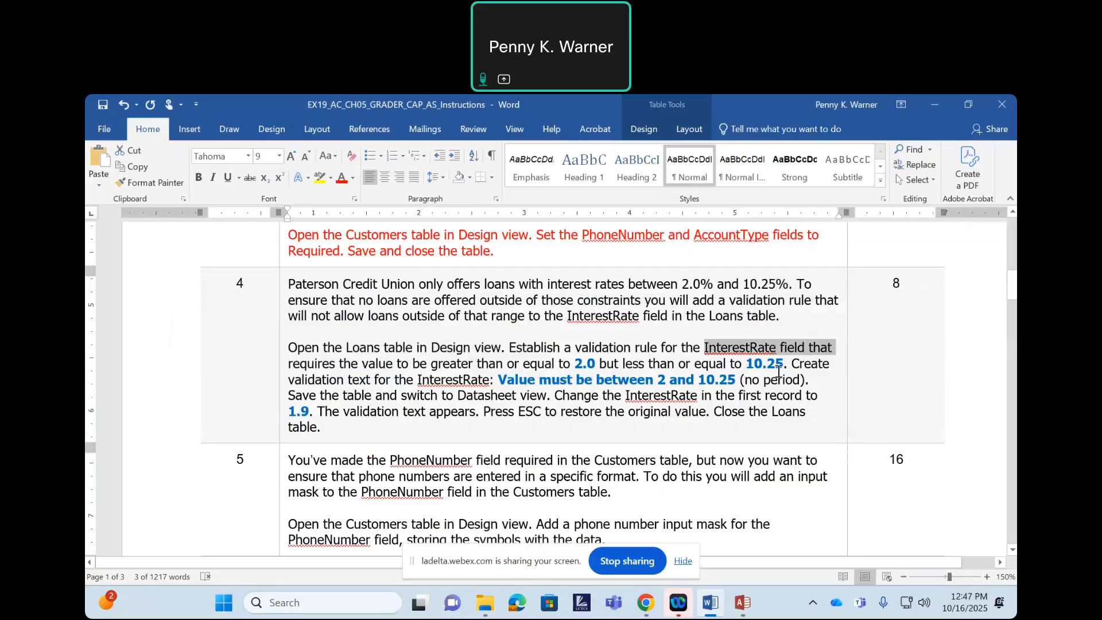
{"action": "left_click_drag", "start_coordinate": [516, 380], "coordinate": [740, 381]}
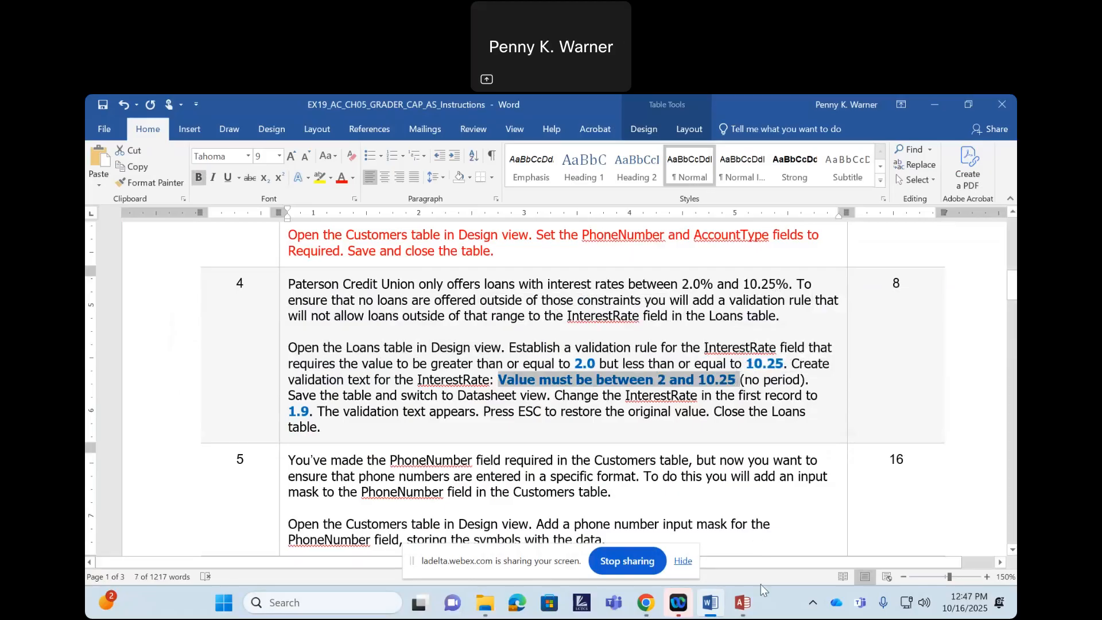
{"action": "mouse_move", "coordinate": [742, 603]}
{"action": "left_click", "coordinate": [666, 533]}
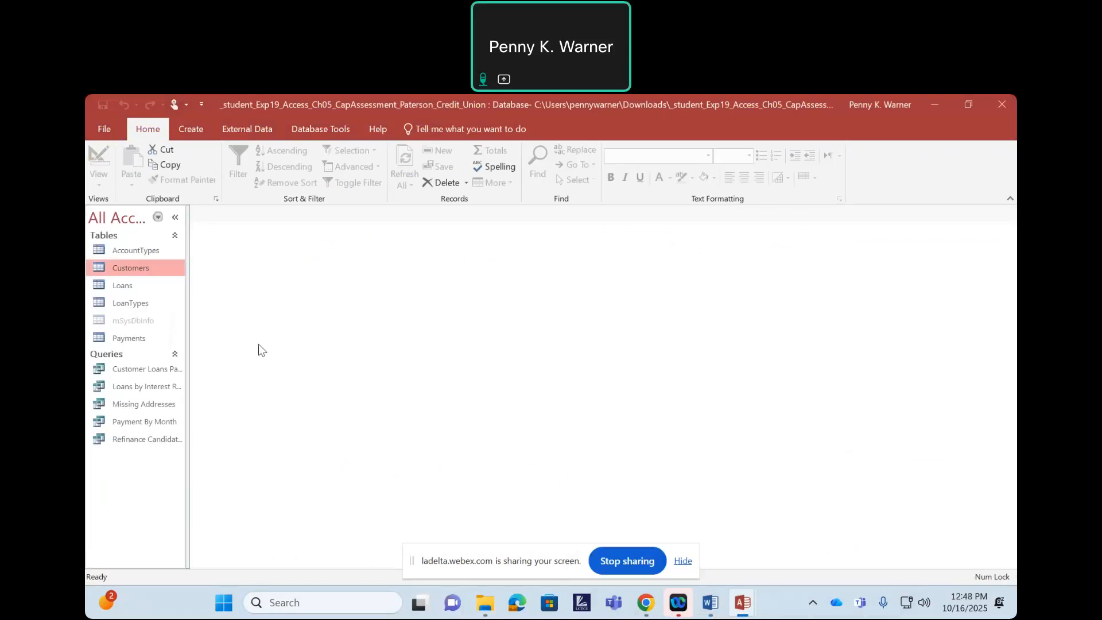
{"action": "left_click", "coordinate": [124, 287]}
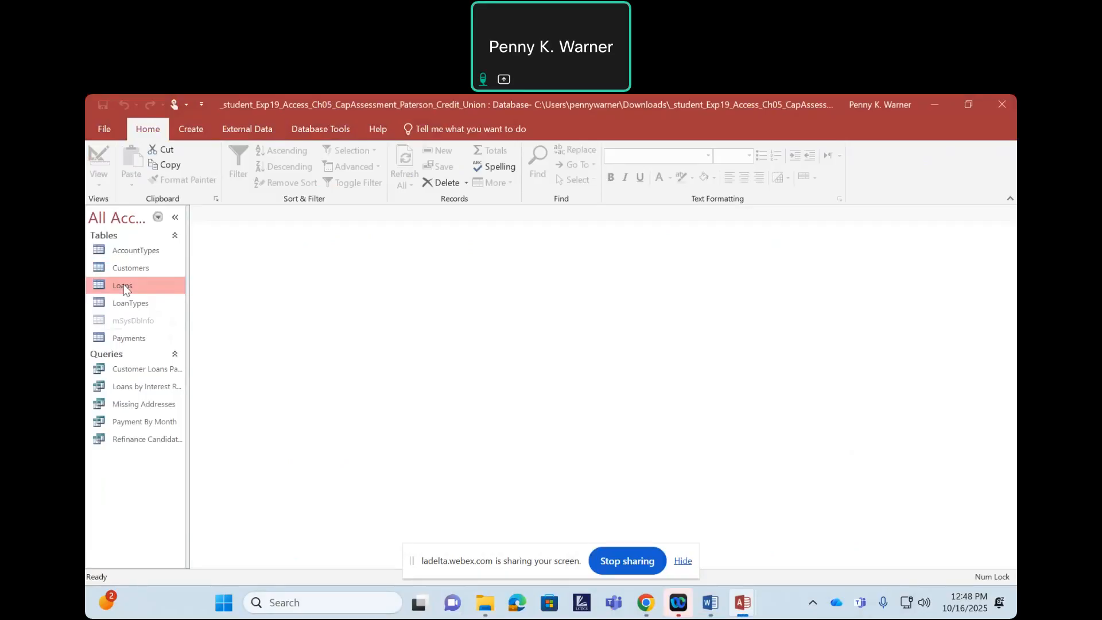
{"action": "right_click", "coordinate": [127, 288]}
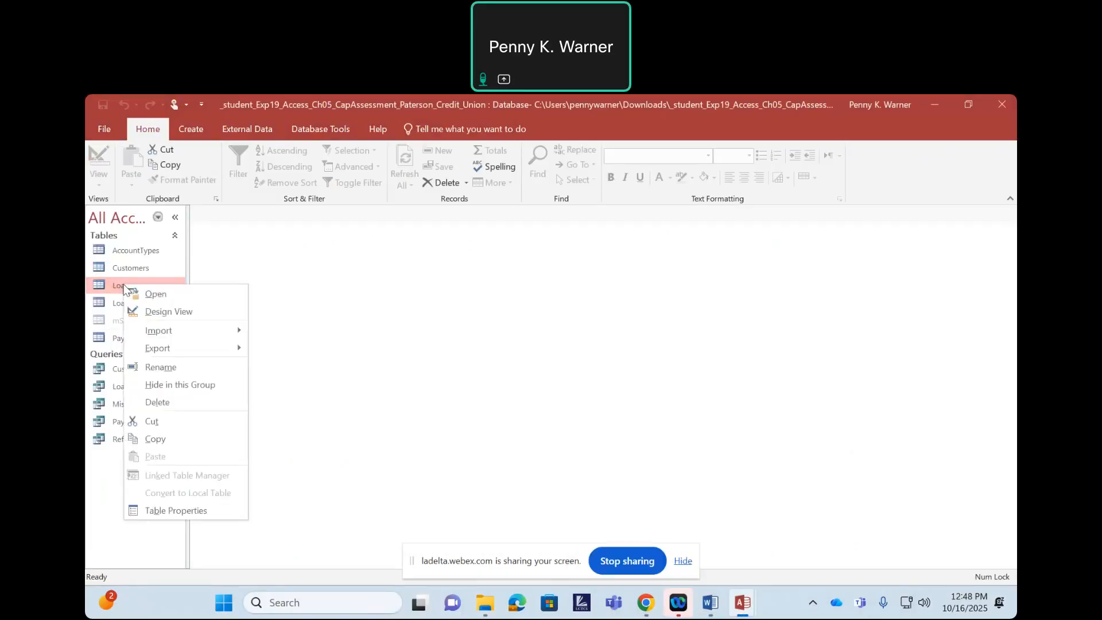
{"action": "left_click", "coordinate": [143, 312]}
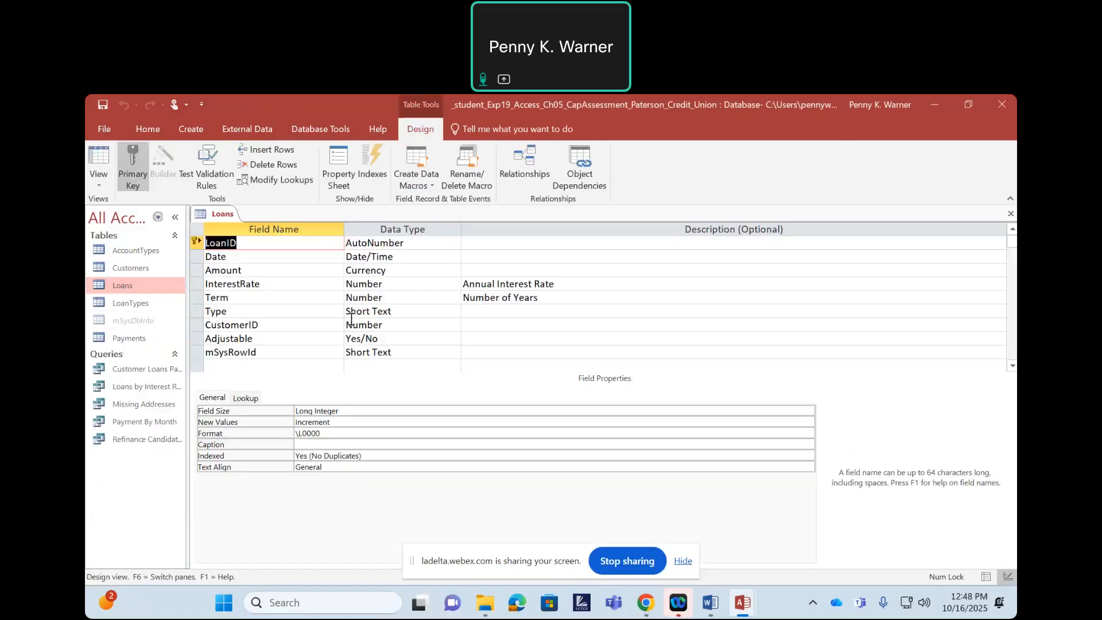
Step: Set the validation rule of the InterestRate field in the Loans table to >=2 And <=10.25
{"action": "left_click", "coordinate": [260, 285]}
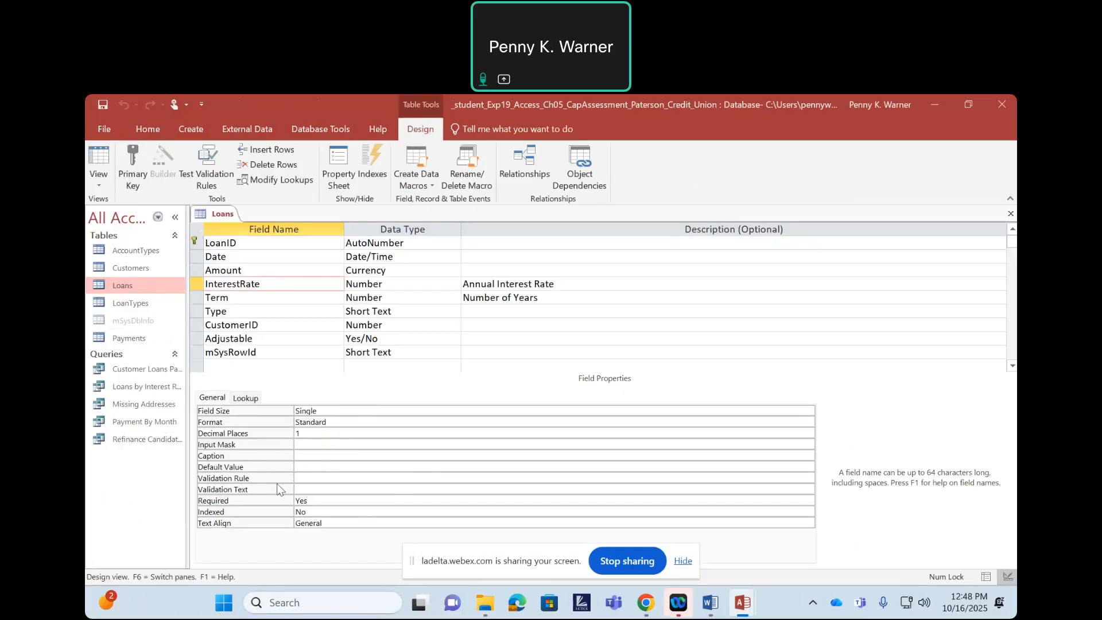
{"action": "left_click", "coordinate": [307, 477]}
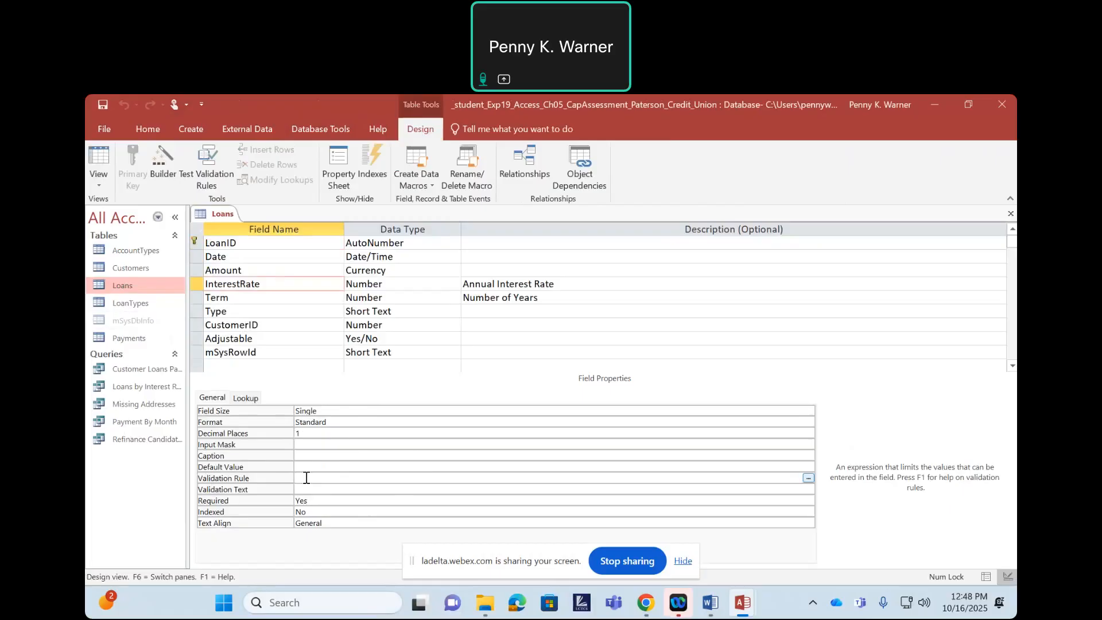
{"action": "type", "text": ",+"}
{"action": "key", "text": "BackSpace"}
{"action": "type", "text": "="}
{"action": "key", "text": "BackSpace"}
{"action": "key", "text": "BackSpace"}
{"action": "type", "text": ">=2 A"}
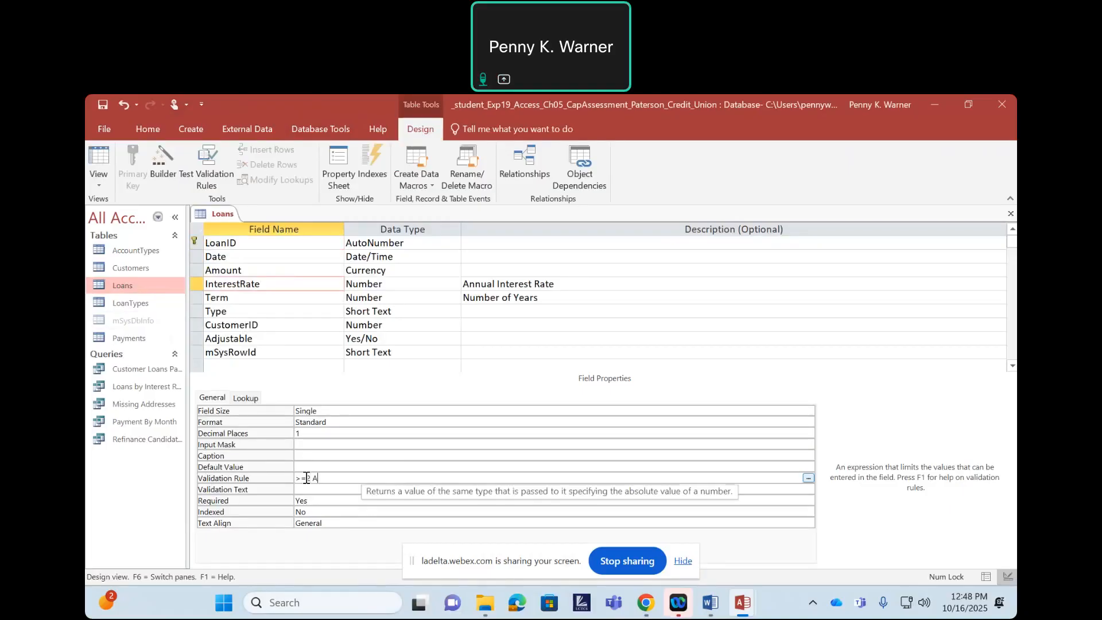
{"action": "type", "text": "nd"}
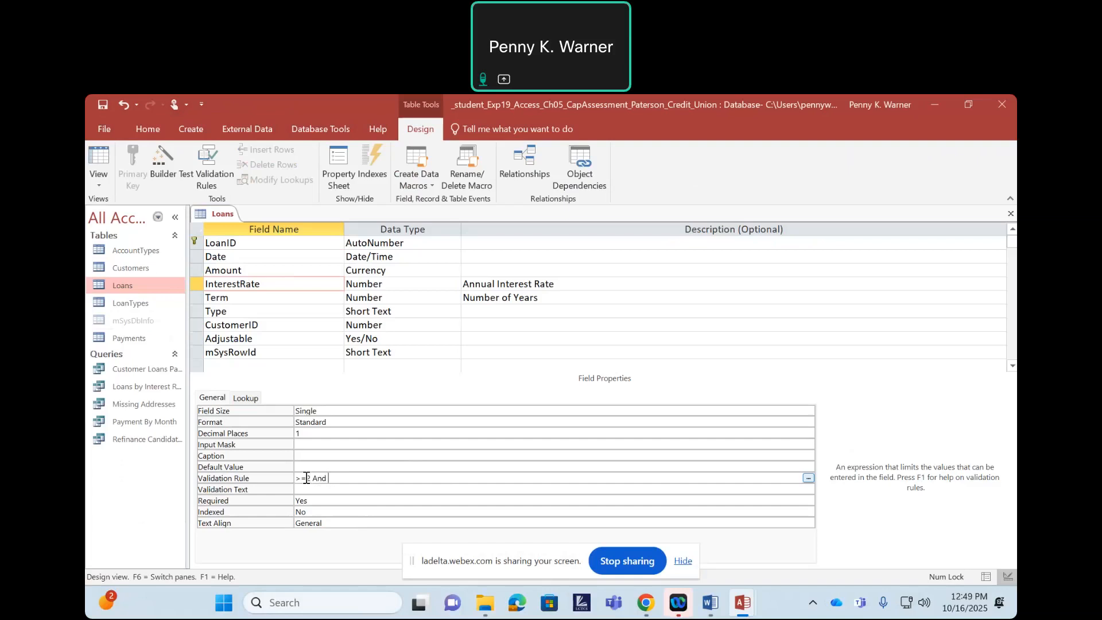
{"action": "type", "text": ","}
{"action": "key", "text": "BackSpace"}
{"action": "type", "text": "<=10.25"}
Step: Save the Loans table, agree to test the existing data against the new rule, and switch to Datasheet view
{"action": "right_click", "coordinate": [223, 215]}
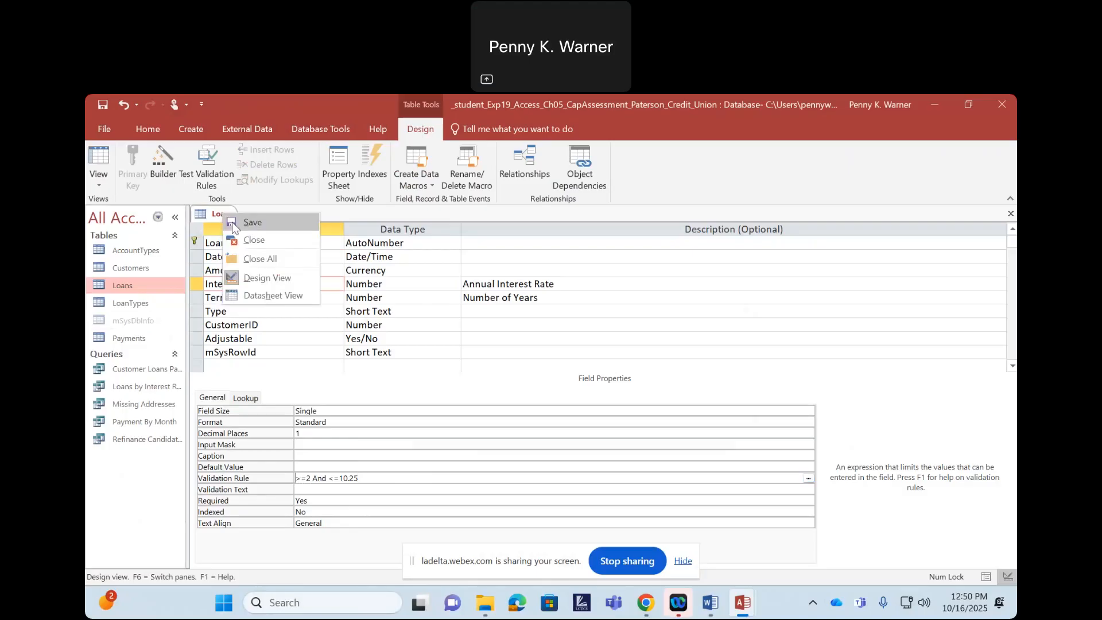
{"action": "left_click", "coordinate": [232, 221]}
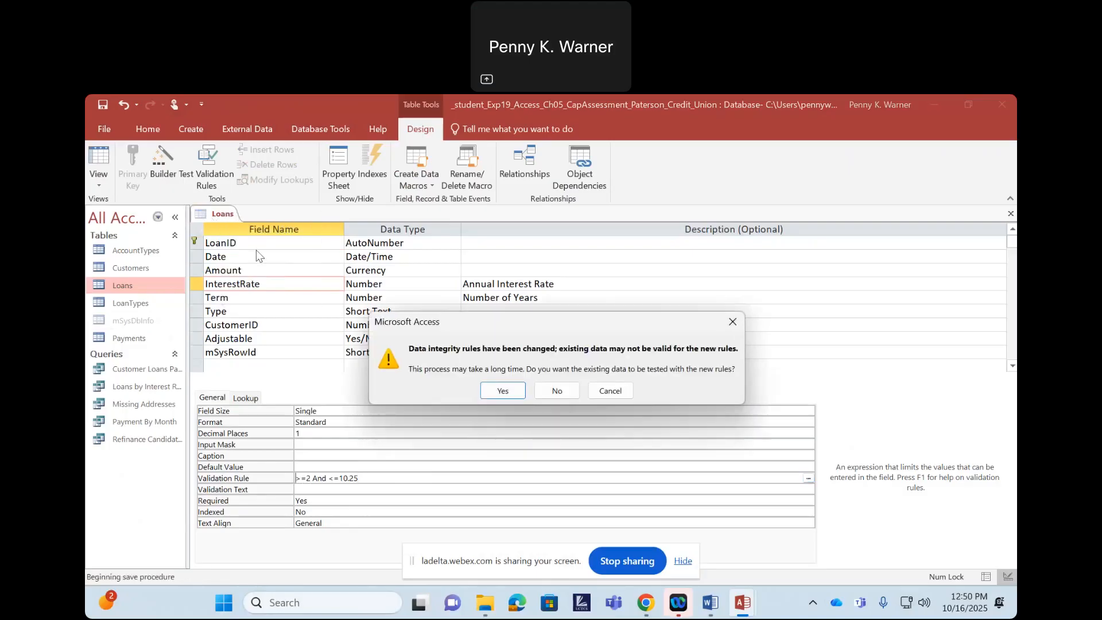
{"action": "left_click", "coordinate": [509, 392]}
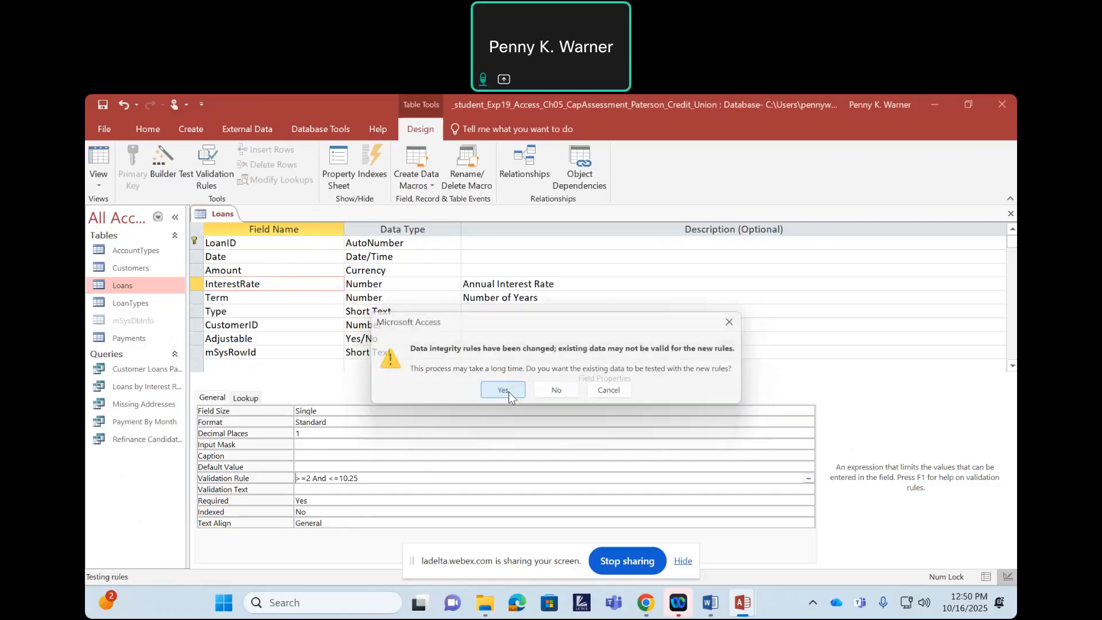
{"action": "right_click", "coordinate": [215, 216]}
{"action": "left_click", "coordinate": [250, 291]}
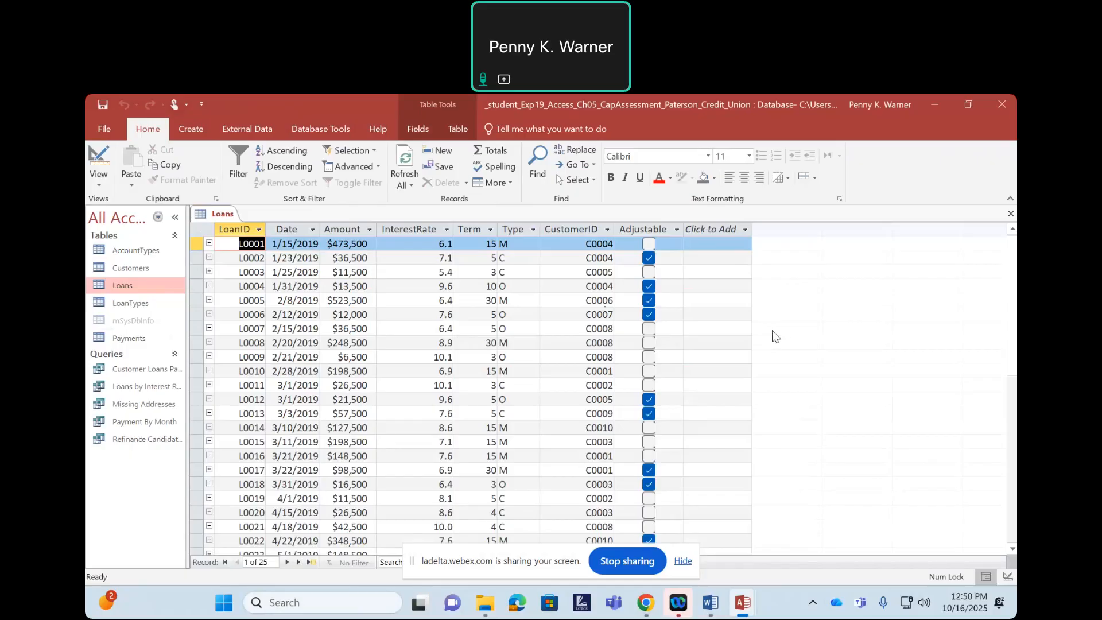
Step: Try to change the InterestRate of the first loan record to 1.9, and restore the original value
{"action": "left_click", "coordinate": [444, 248]}
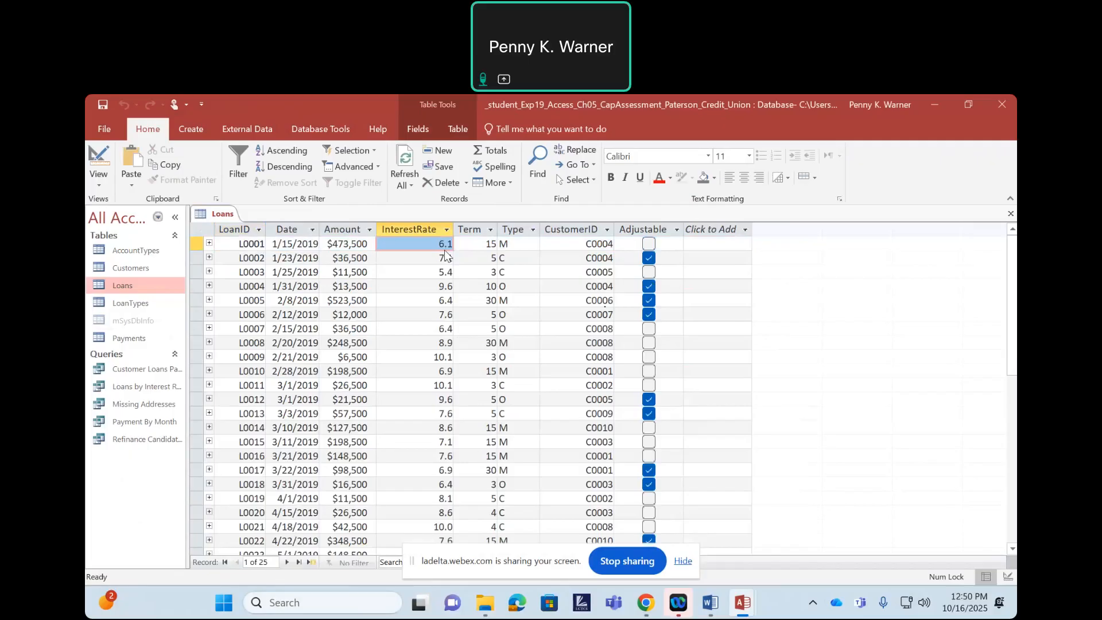
{"action": "type", "text": "1.9"}
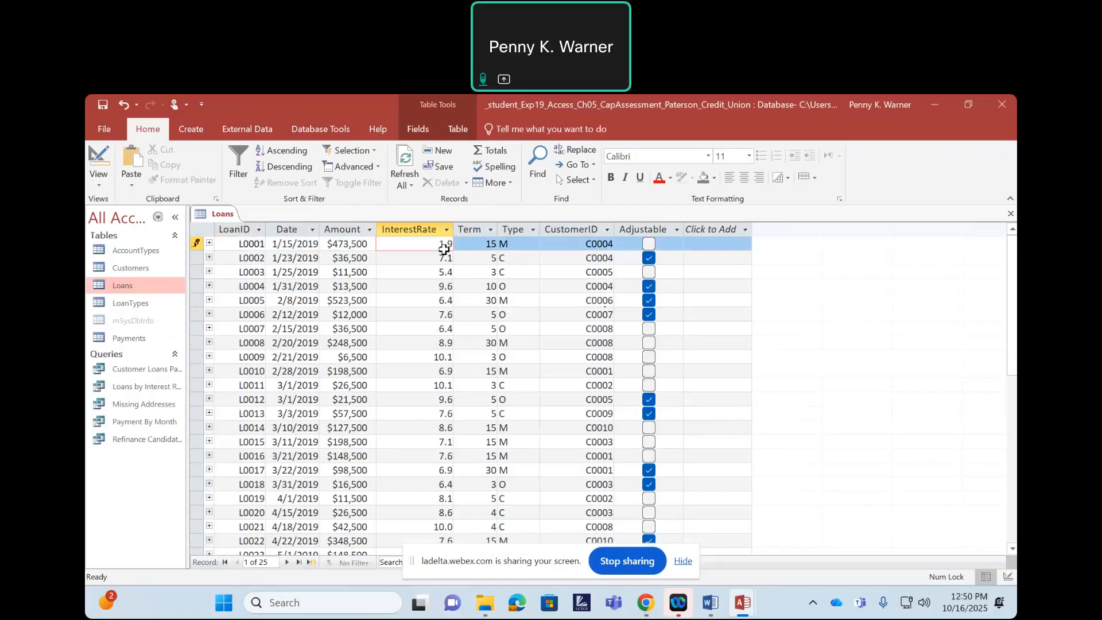
{"action": "key", "text": "Return"}
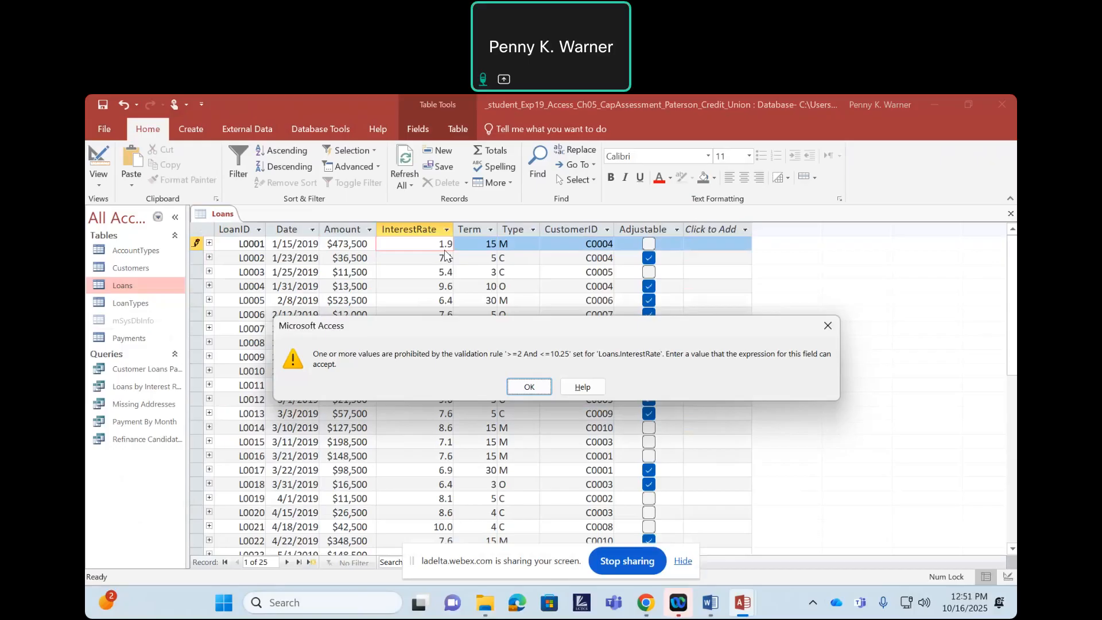
{"action": "left_click", "coordinate": [528, 387]}
{"action": "right_click", "coordinate": [216, 215]}
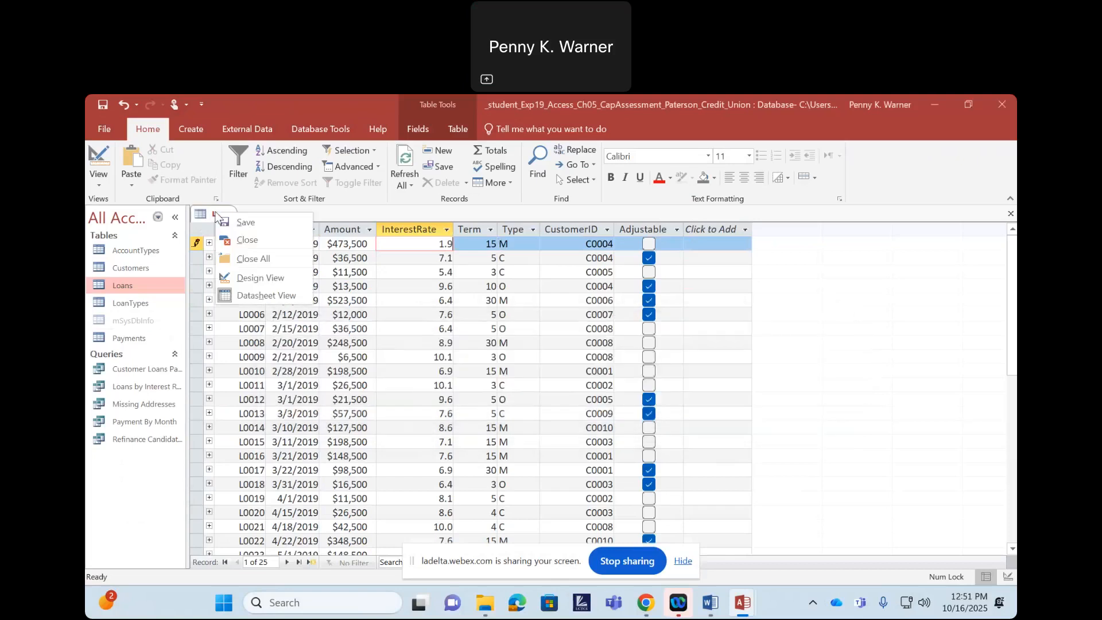
{"action": "left_click", "coordinate": [281, 216]}
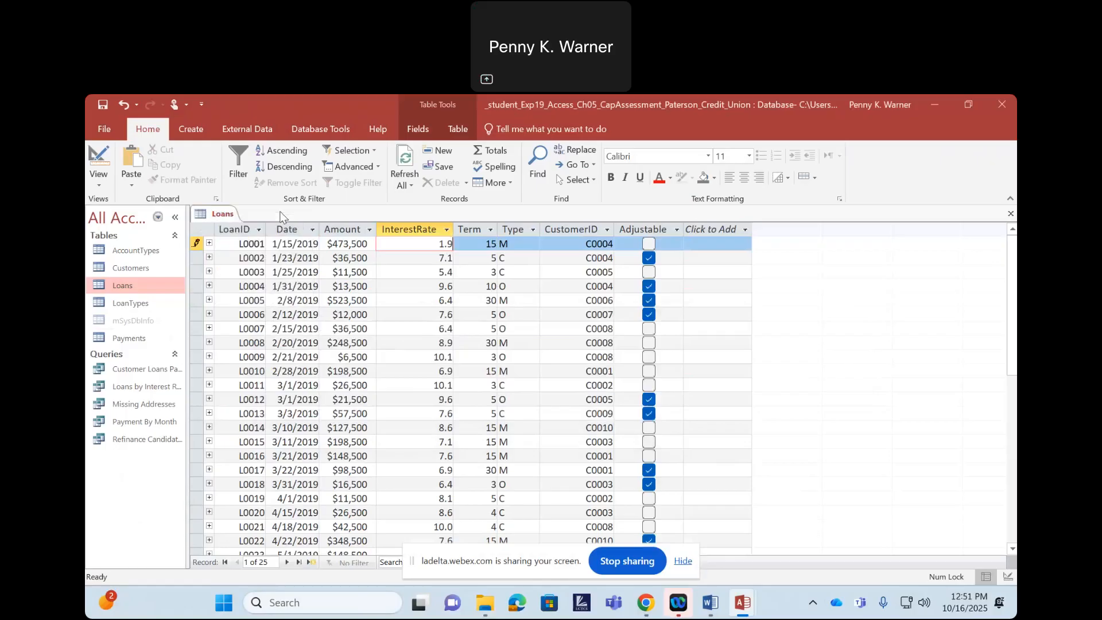
{"action": "key", "text": "Escape"}
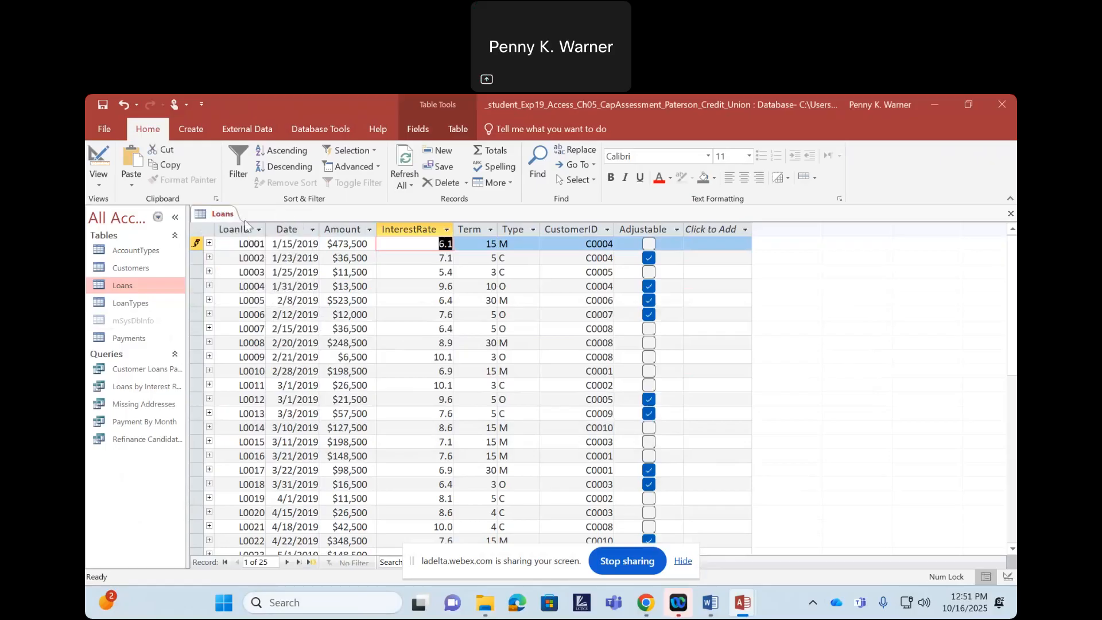
Step: Return the Loans table to Design view and set the InterestRate validation text to "Value must be between 2 and 10.25"
{"action": "right_click", "coordinate": [222, 220]}
{"action": "left_click", "coordinate": [243, 282]}
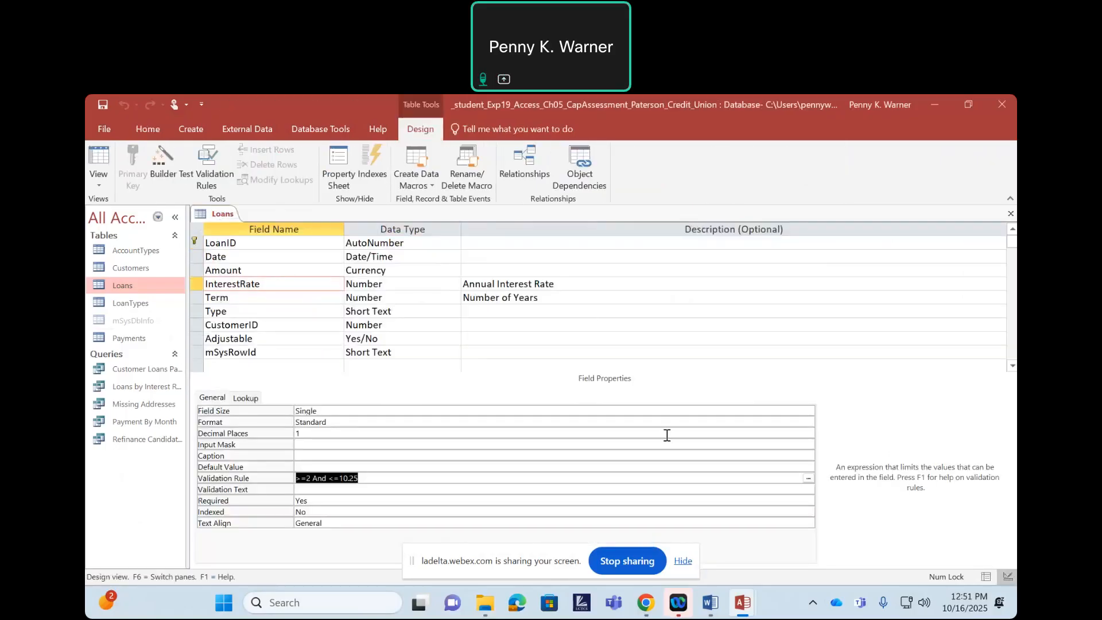
{"action": "left_click", "coordinate": [346, 489]}
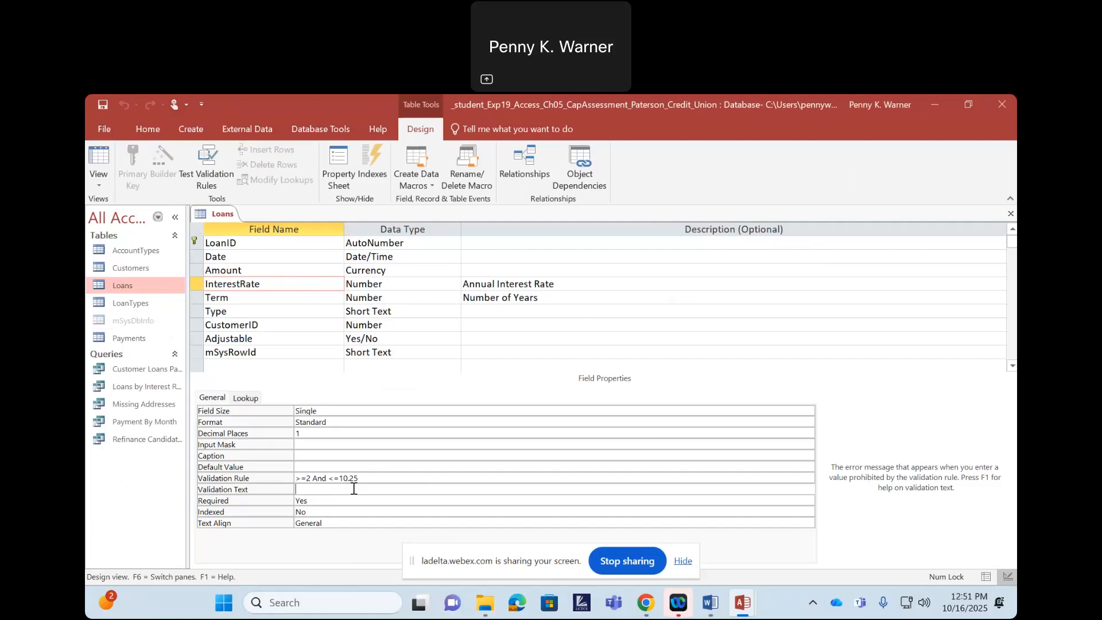
{"action": "type", "text": "Value "}
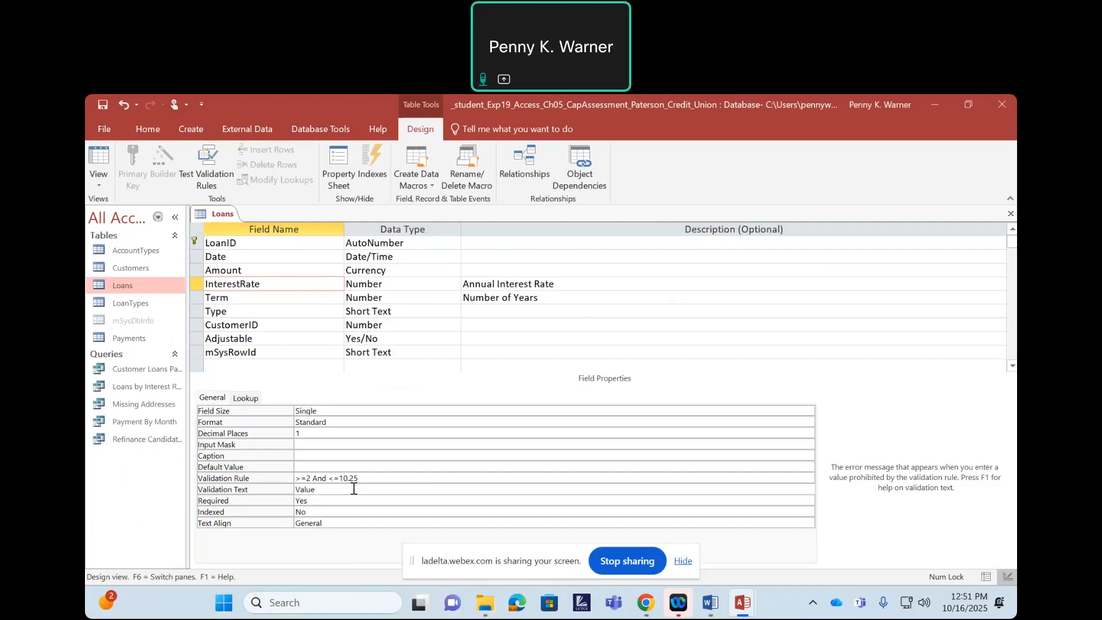
{"action": "type", "text": "must be between 2 and 10.25"}
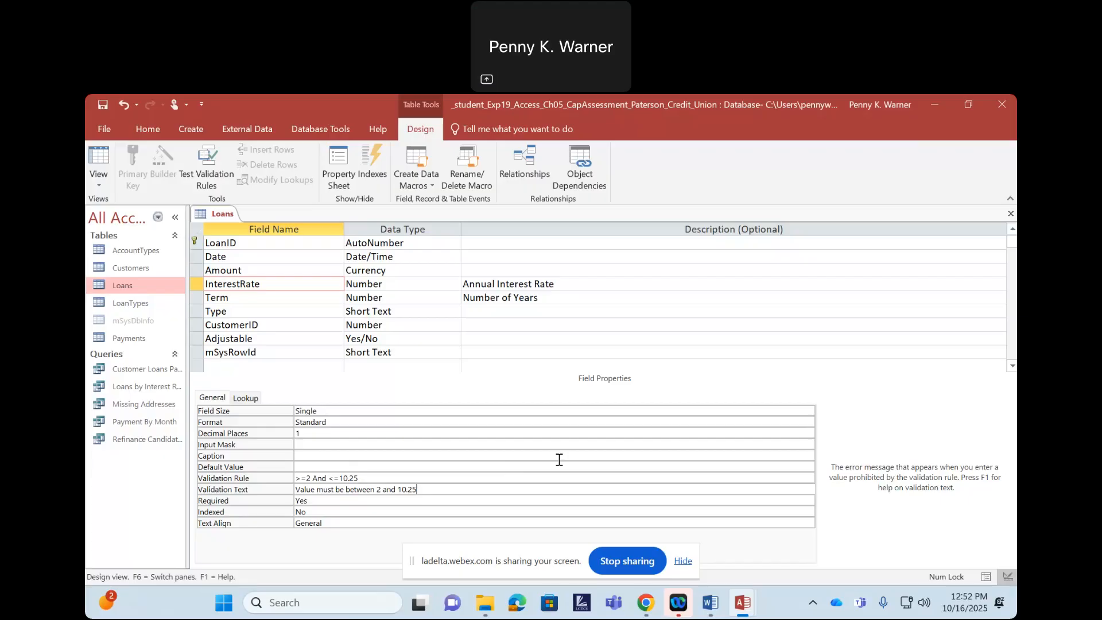
Step: Save the Loans table design and switch the table to Datasheet view
{"action": "right_click", "coordinate": [219, 218]}
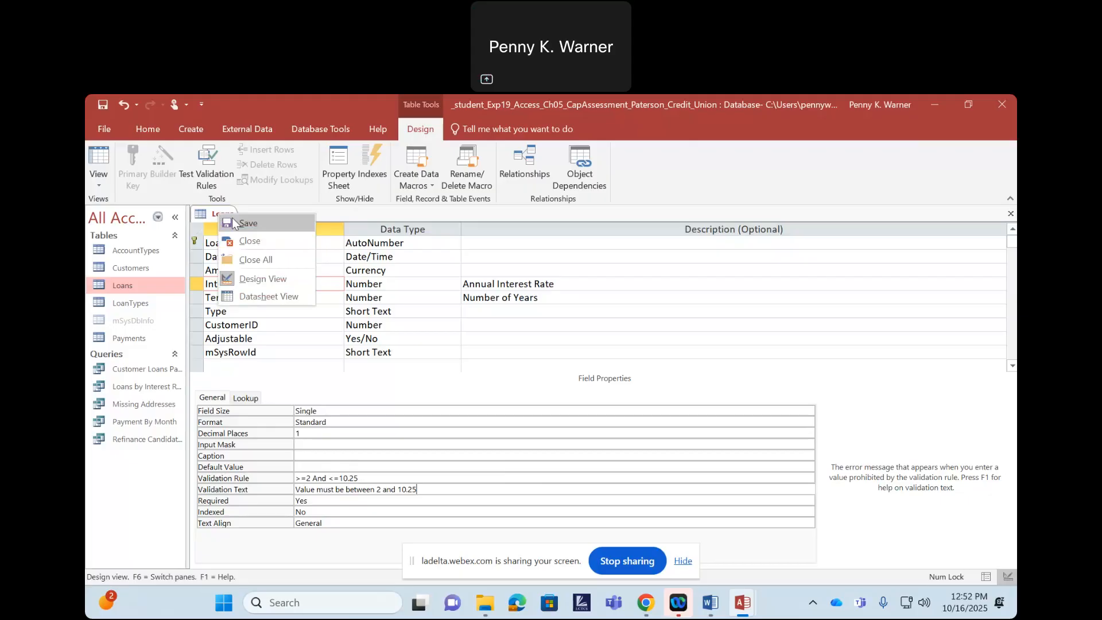
{"action": "left_click", "coordinate": [241, 222]}
{"action": "right_click", "coordinate": [232, 219]}
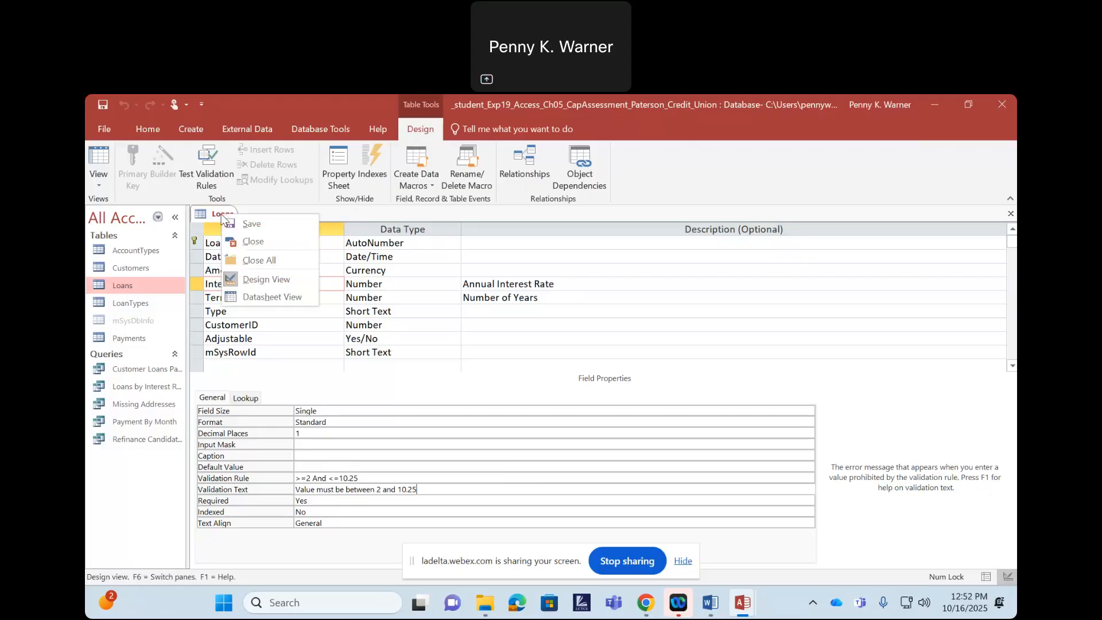
{"action": "left_click", "coordinate": [239, 294]}
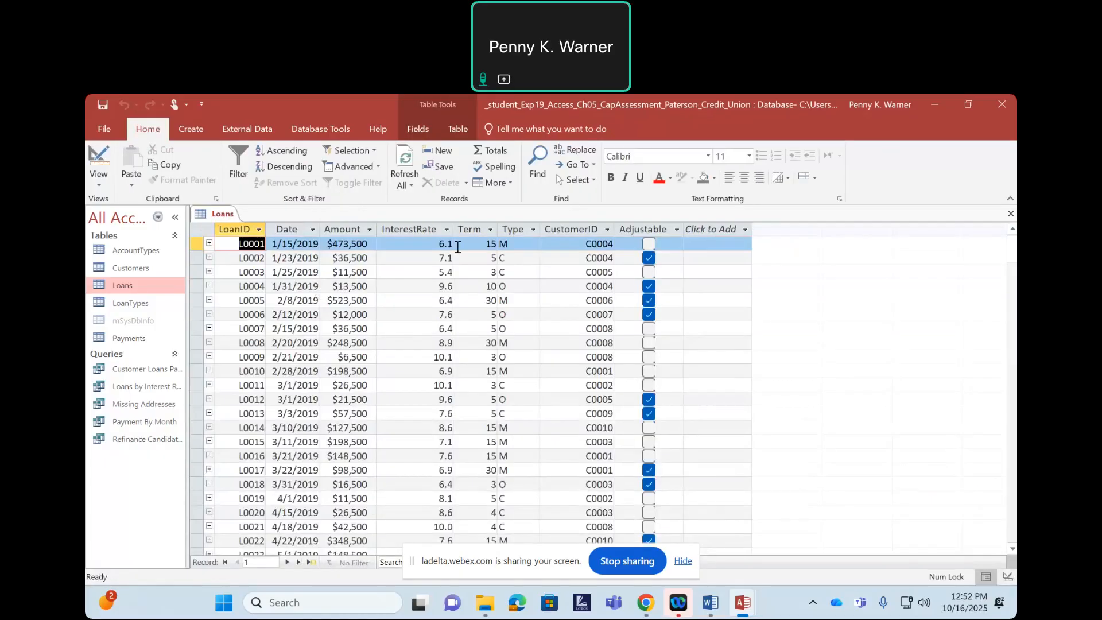
Step: Test the validation by entering 1.9 as the InterestRate of the first loan record, and restore the original value
{"action": "left_click", "coordinate": [447, 243]}
{"action": "double_click", "coordinate": [436, 243]}
{"action": "left_click_drag", "start_coordinate": [453, 243], "coordinate": [417, 241]}
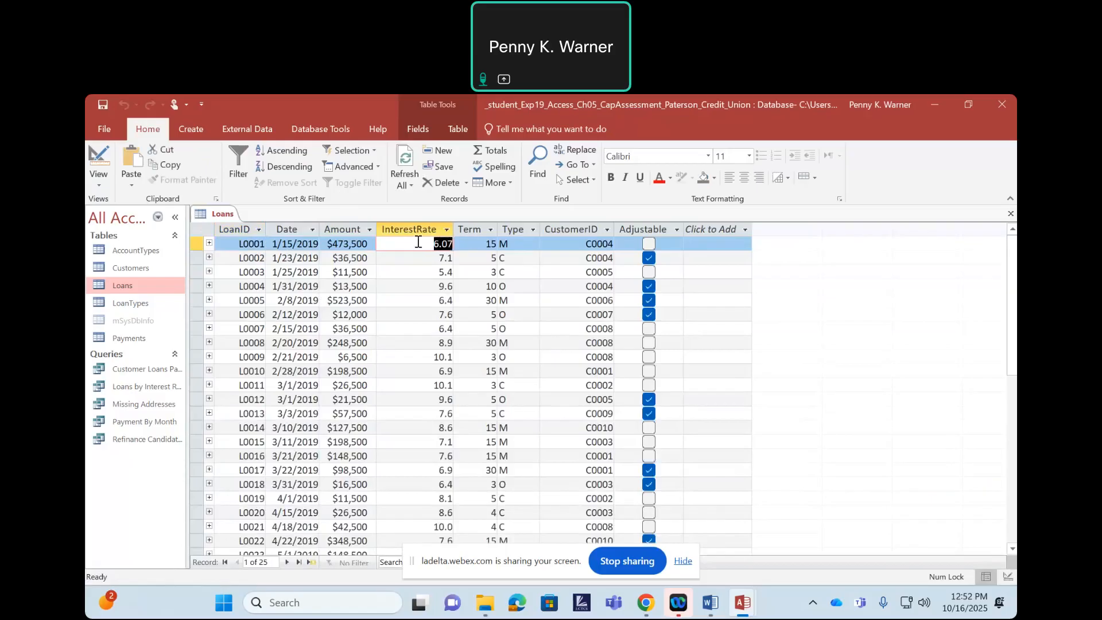
{"action": "type", "text": "1.9"}
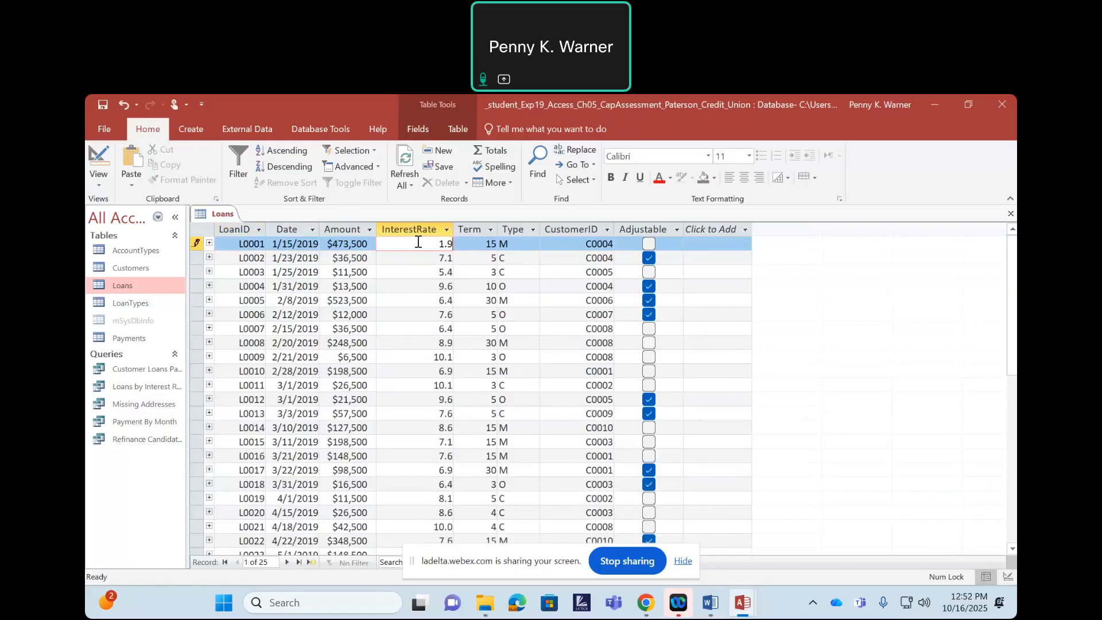
{"action": "key", "text": "Return"}
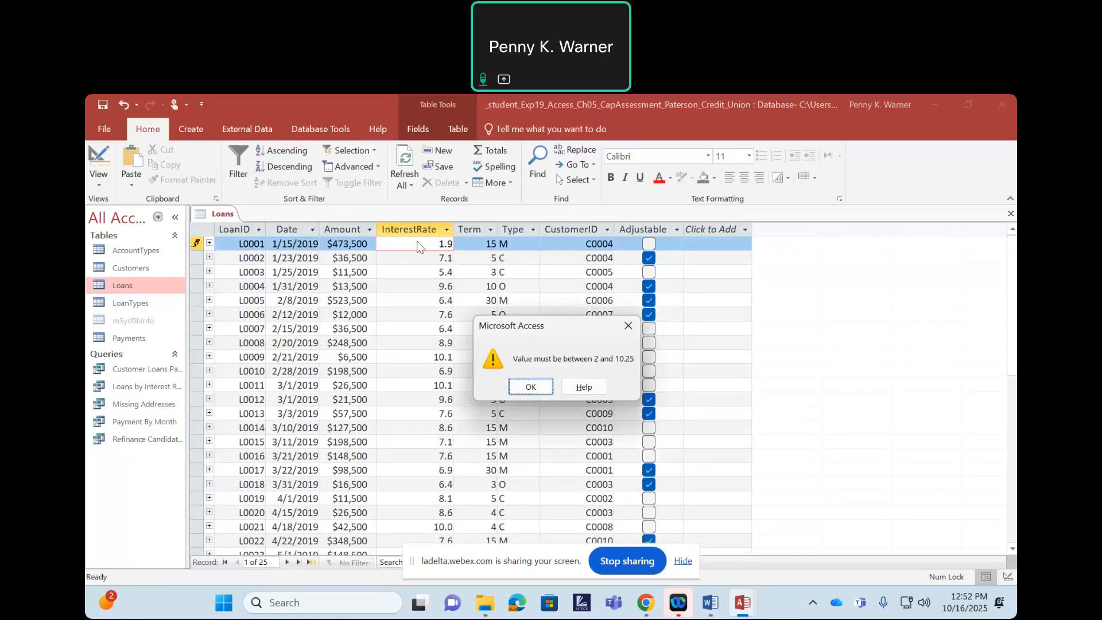
{"action": "left_click", "coordinate": [531, 386]}
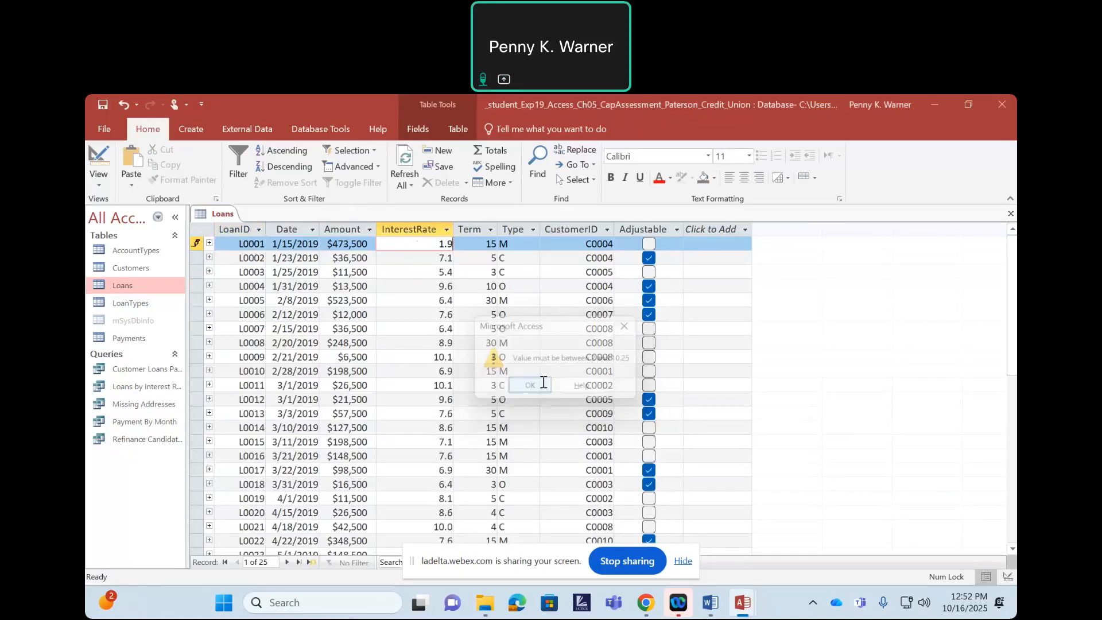
{"action": "key", "text": "Escape"}
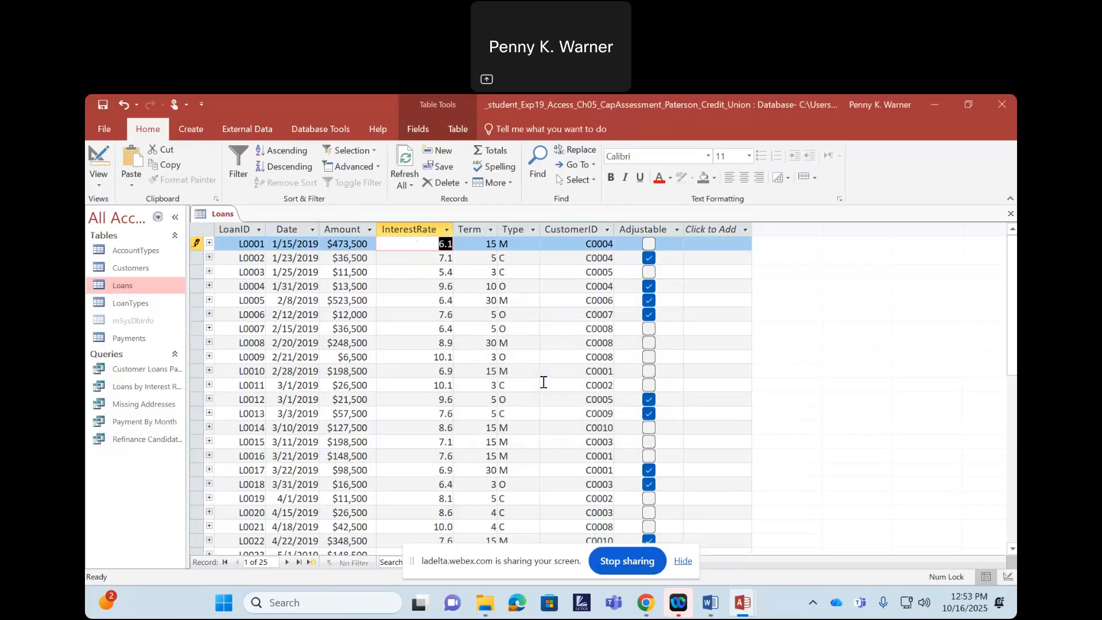
Step: Switch to the Word instructions and color the text of the completed step 4 row red
{"action": "left_click", "coordinate": [711, 604]}
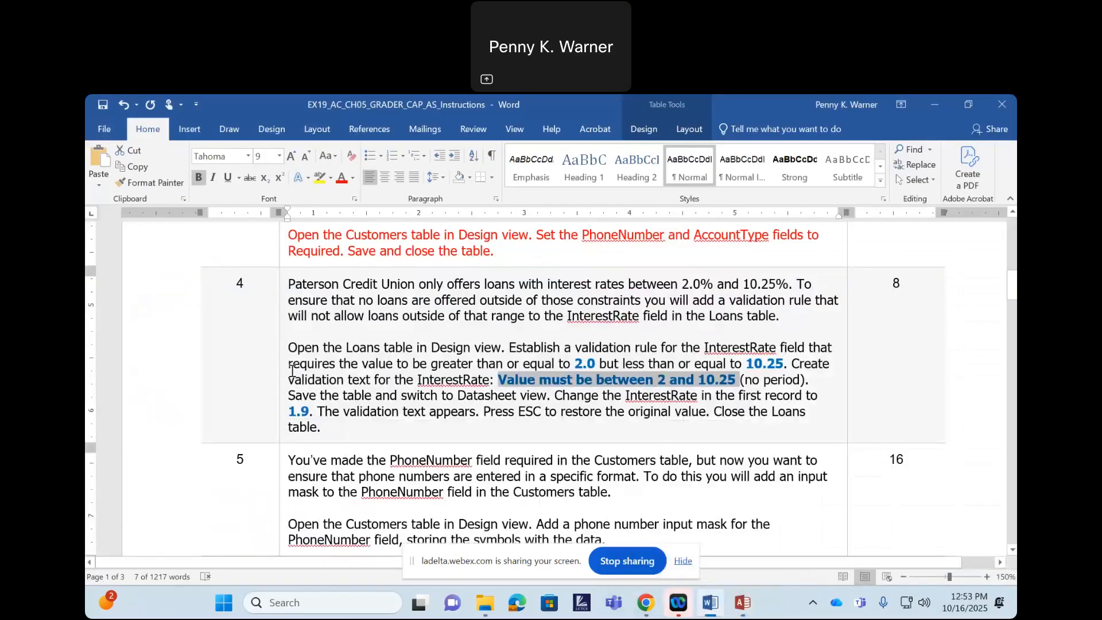
{"action": "left_click", "coordinate": [167, 356]}
{"action": "left_click", "coordinate": [244, 325]}
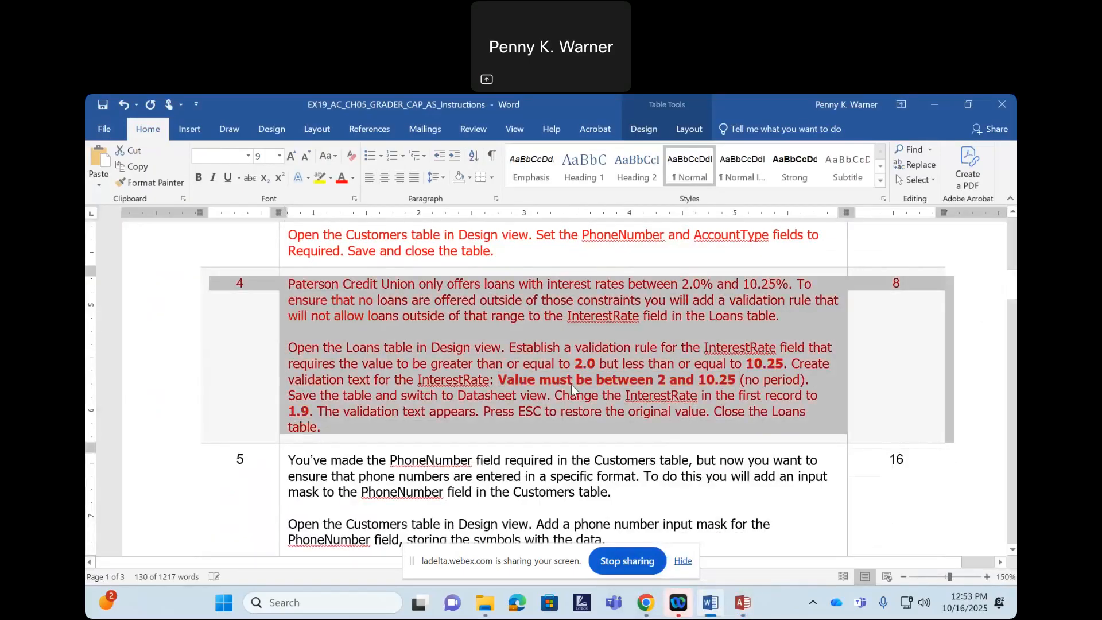
{"action": "left_click", "coordinate": [570, 381]}
{"action": "scroll", "coordinate": [687, 397], "scroll_direction": "down", "scroll_amount": 3}
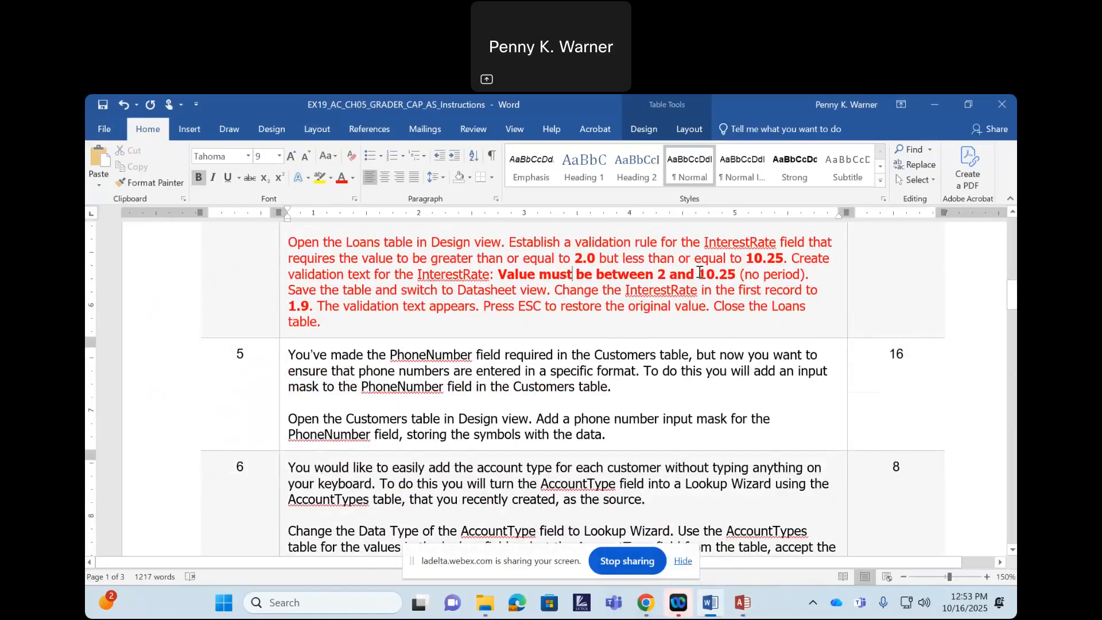
Step: Return to the Access database and close the Loans table
{"action": "left_click", "coordinate": [935, 105]}
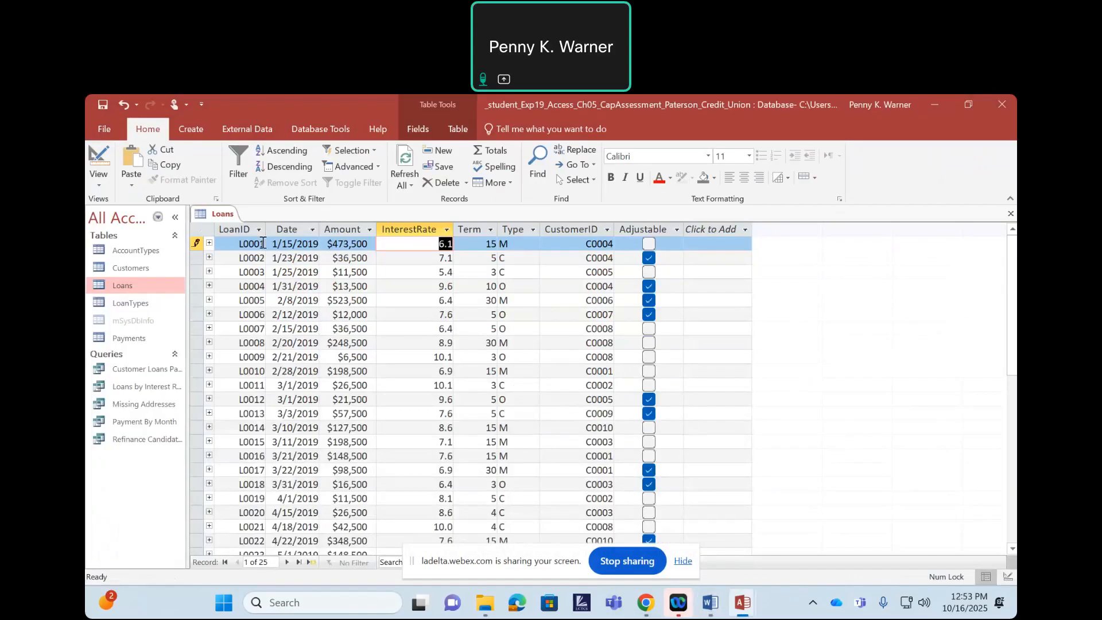
{"action": "right_click", "coordinate": [223, 216]}
{"action": "left_click", "coordinate": [249, 240]}
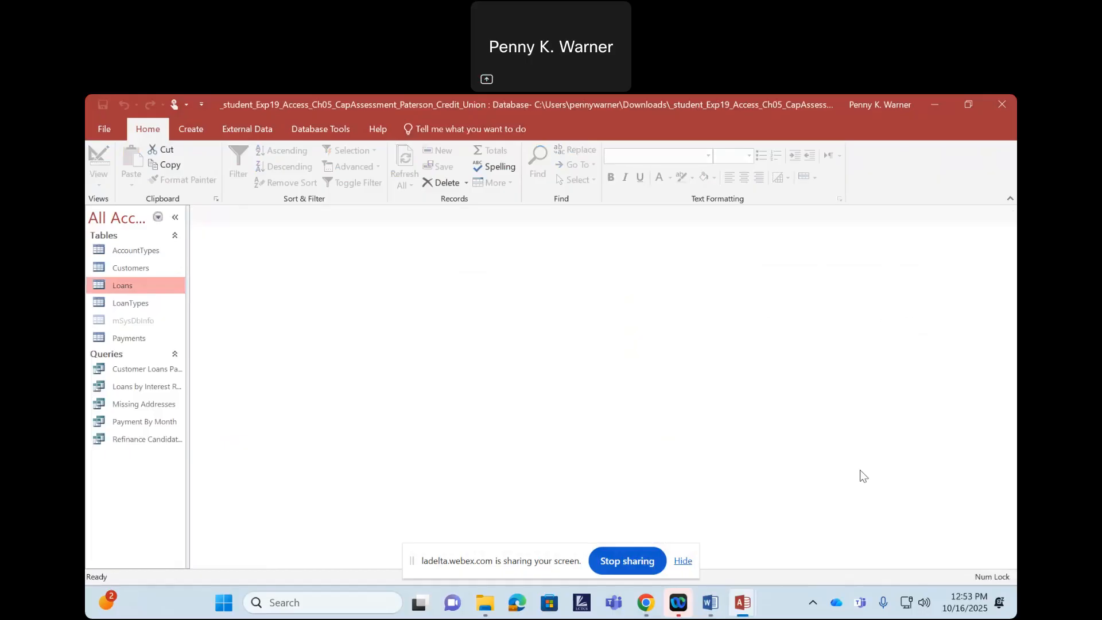
Step: Check step 5 in the Word instructions, return to Access, and open the Customers table in Design view
{"action": "left_click", "coordinate": [717, 608]}
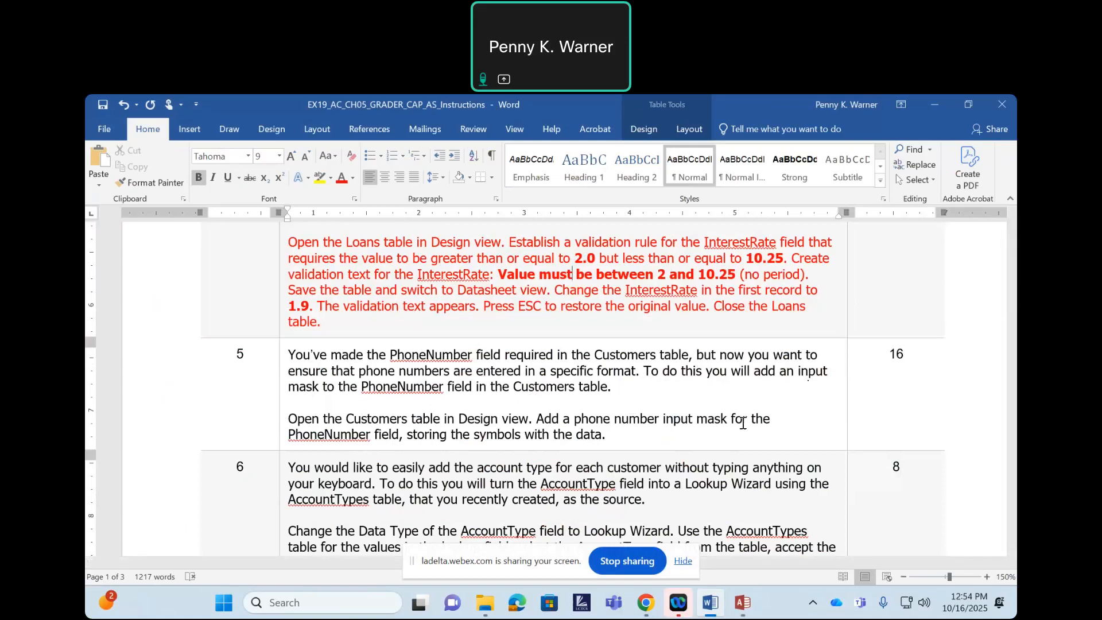
{"action": "left_click", "coordinate": [740, 612]}
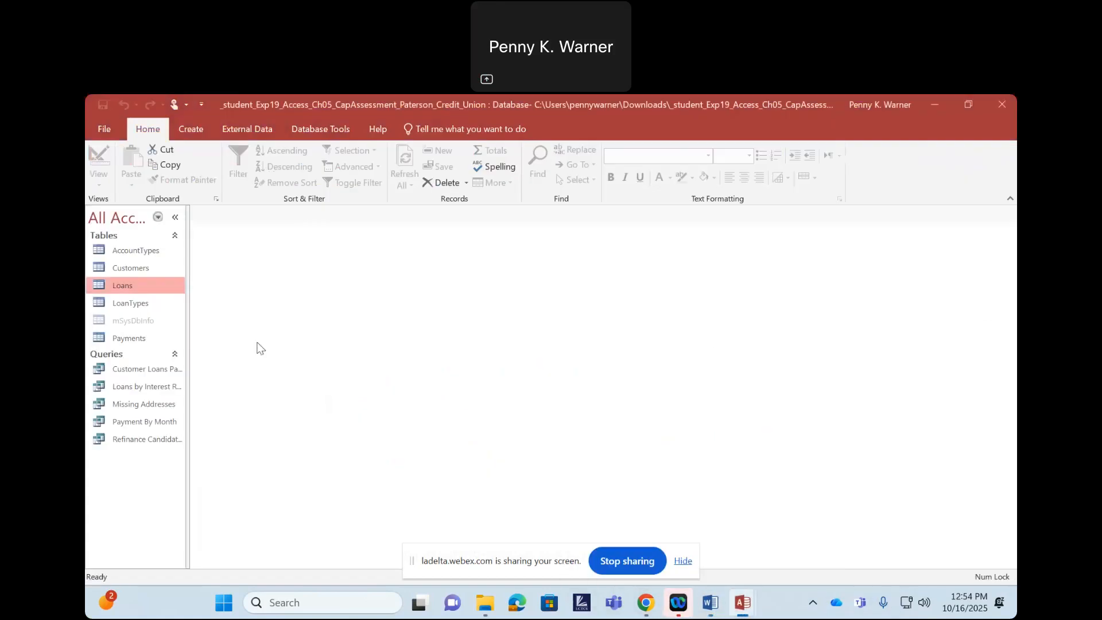
{"action": "left_click", "coordinate": [677, 494]}
{"action": "left_click", "coordinate": [123, 269]}
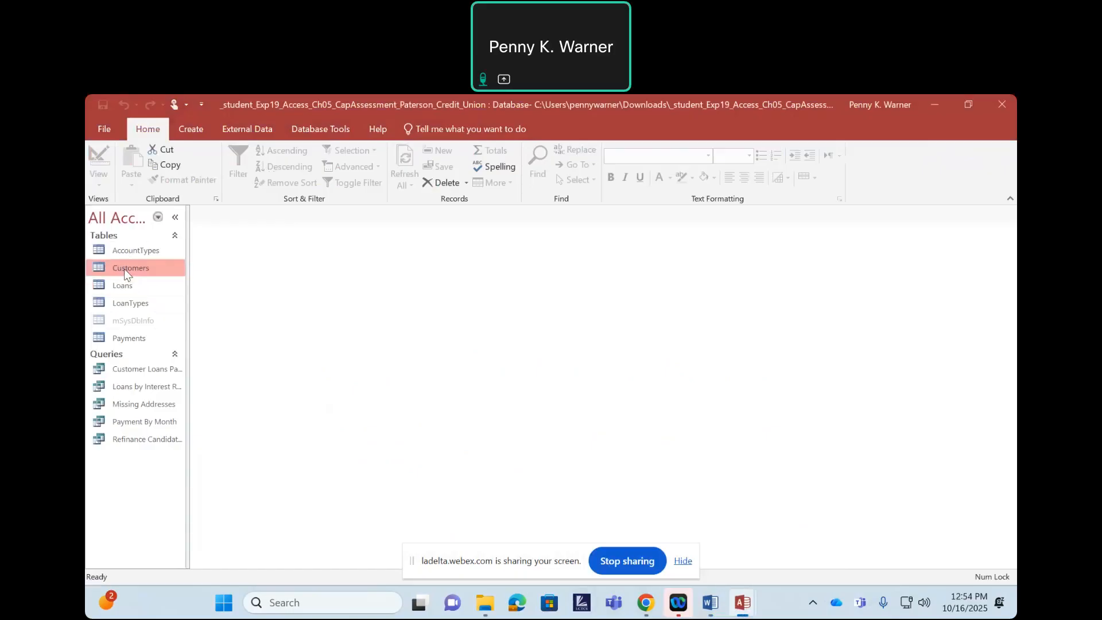
{"action": "right_click", "coordinate": [125, 266]}
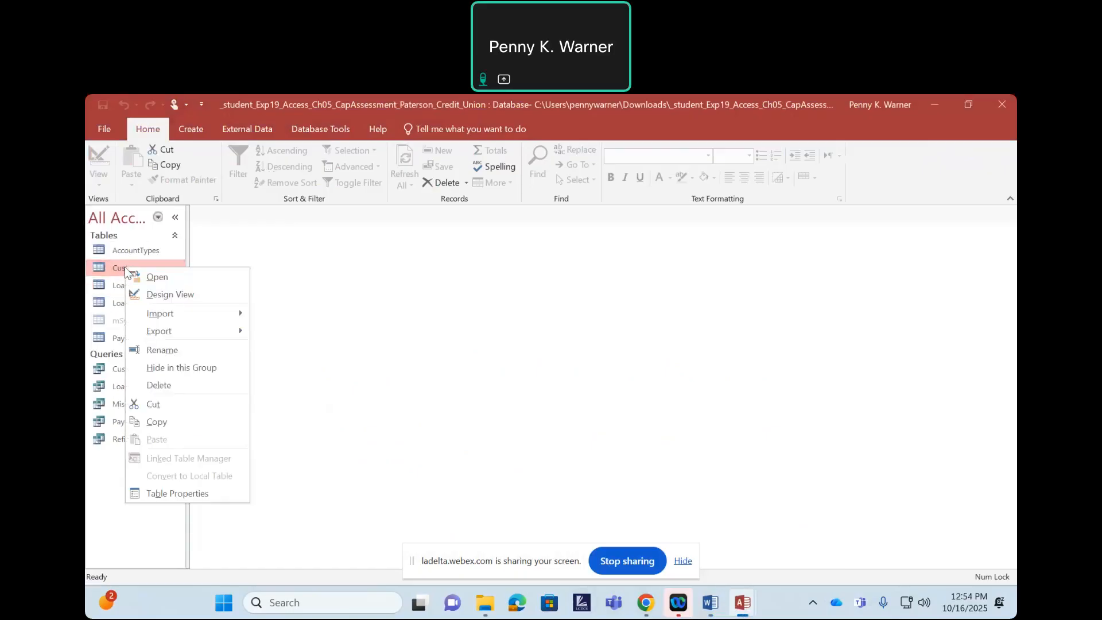
{"action": "left_click", "coordinate": [153, 297]}
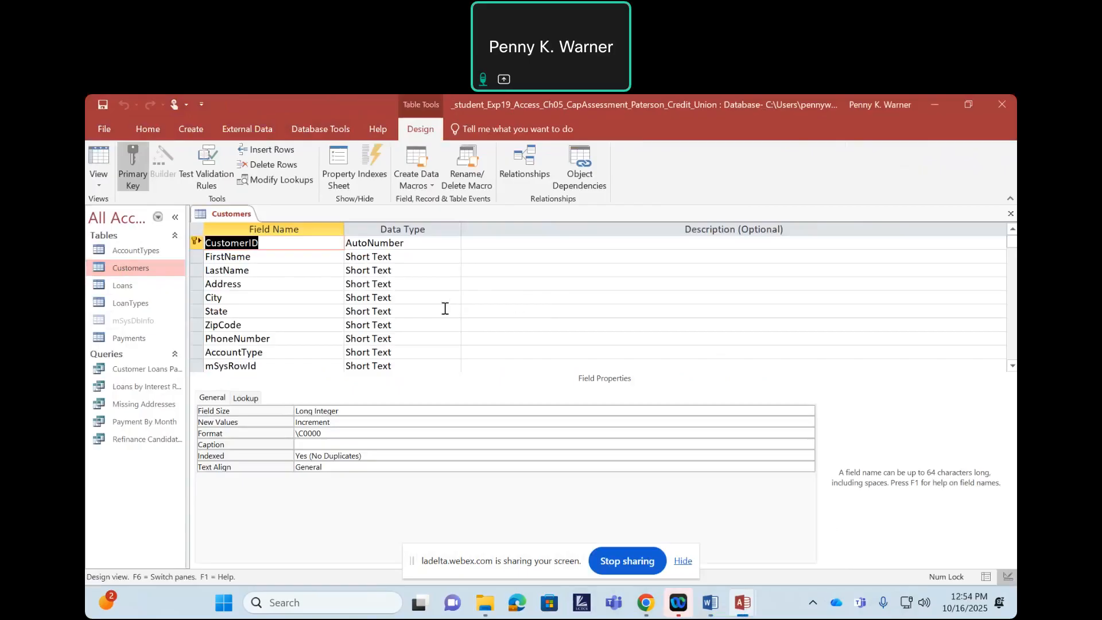
Step: Add the Phone Number input mask to the PhoneNumber field, storing the data with the symbols, and save the Customers table
{"action": "left_click", "coordinate": [277, 337]}
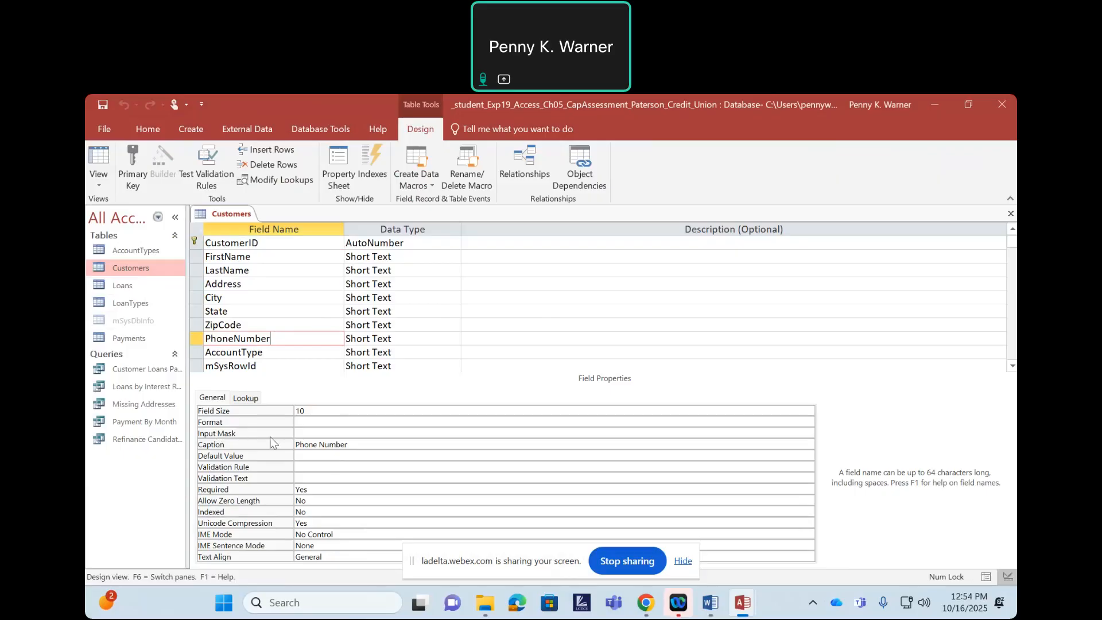
{"action": "left_click", "coordinate": [308, 433]}
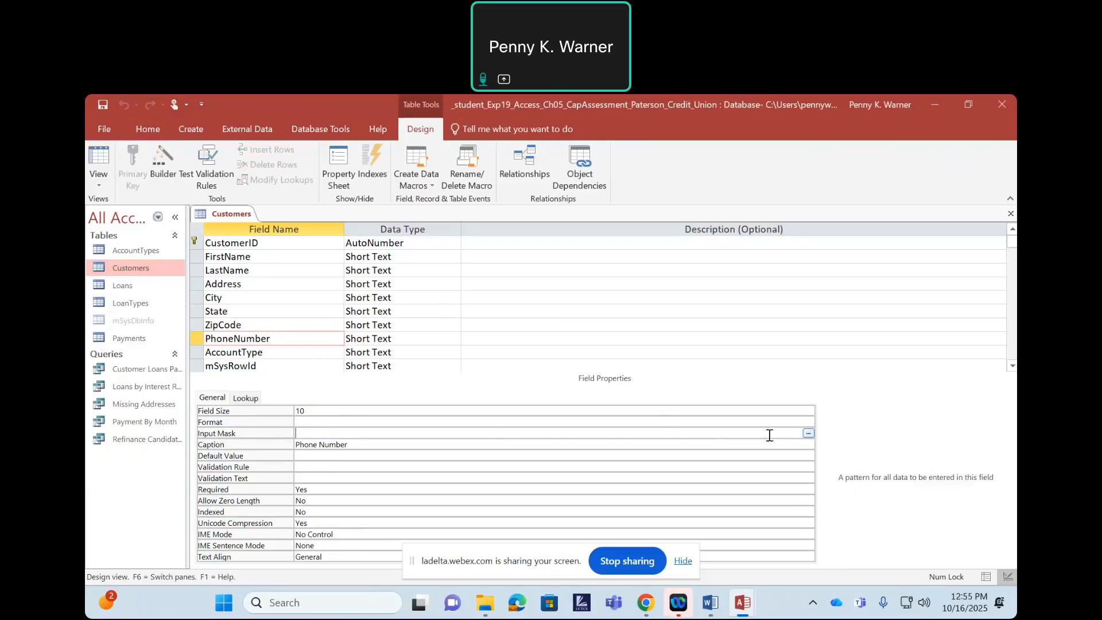
{"action": "left_click", "coordinate": [808, 434]}
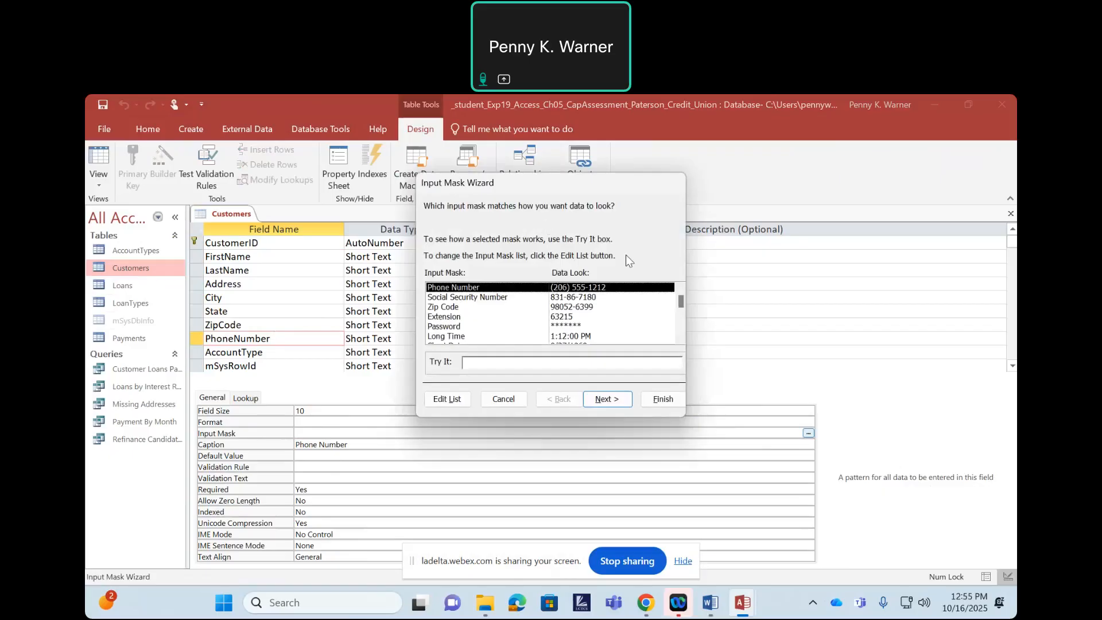
{"action": "left_click", "coordinate": [619, 397]}
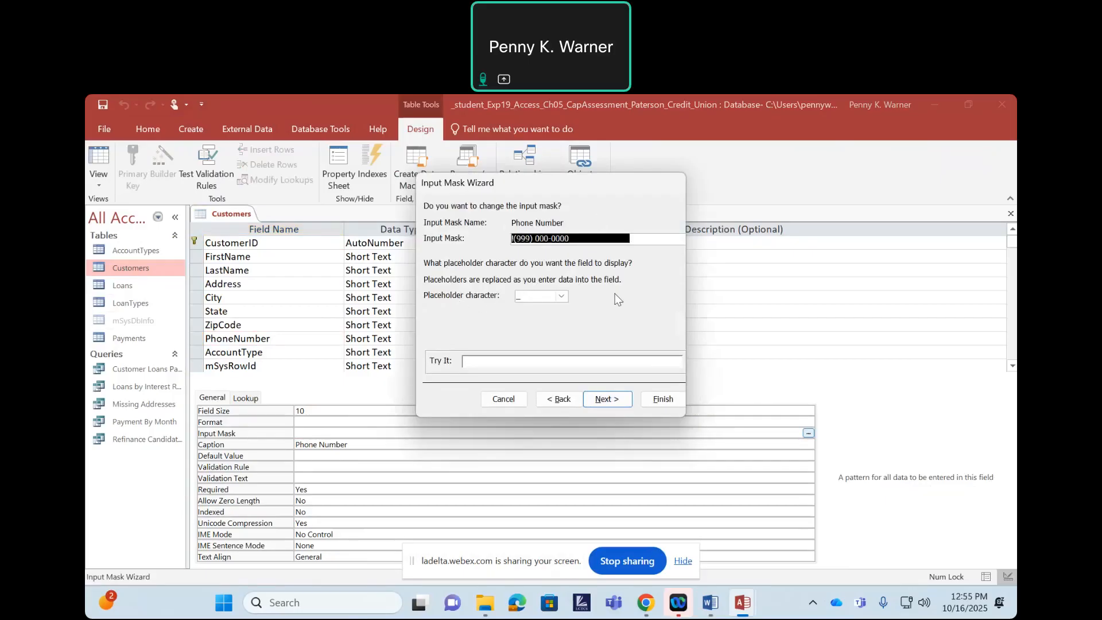
{"action": "left_click", "coordinate": [604, 397]}
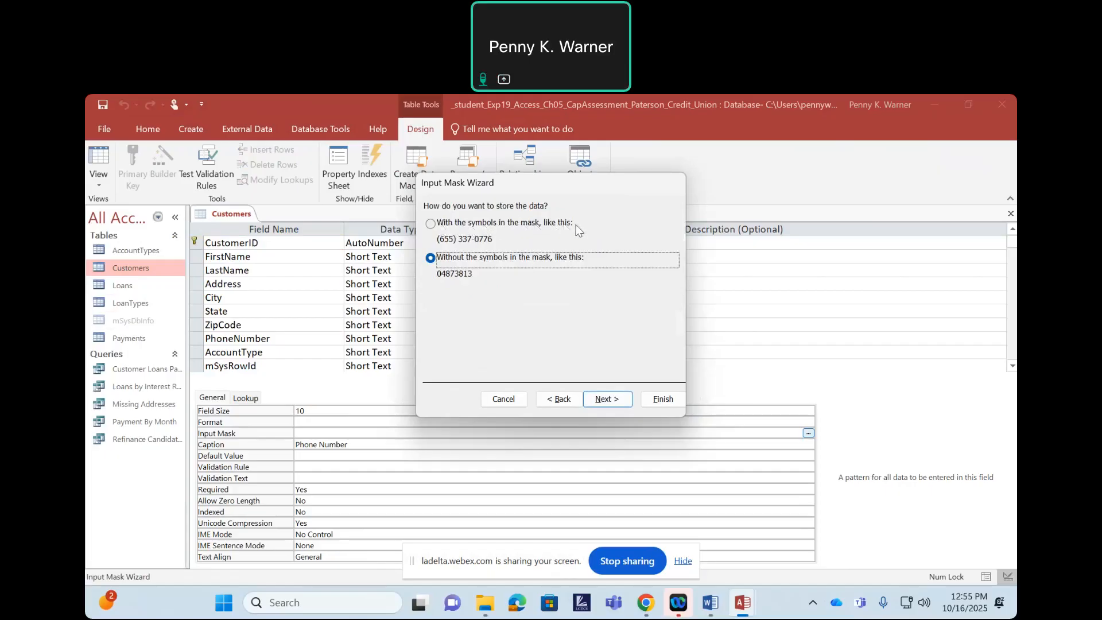
{"action": "left_click", "coordinate": [430, 224]}
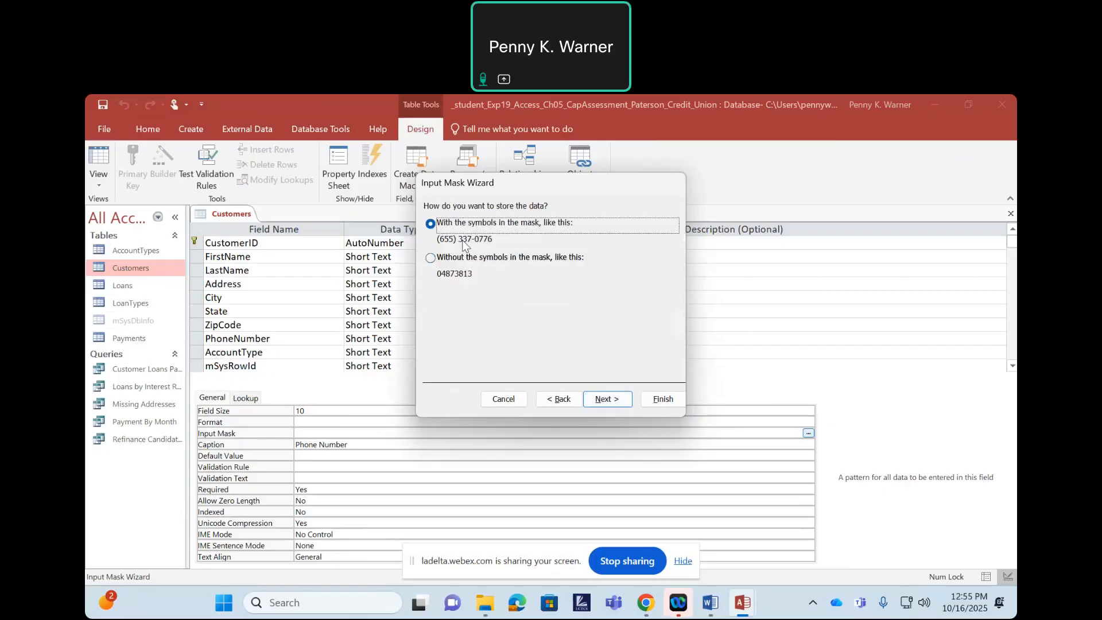
{"action": "left_click", "coordinate": [615, 400]}
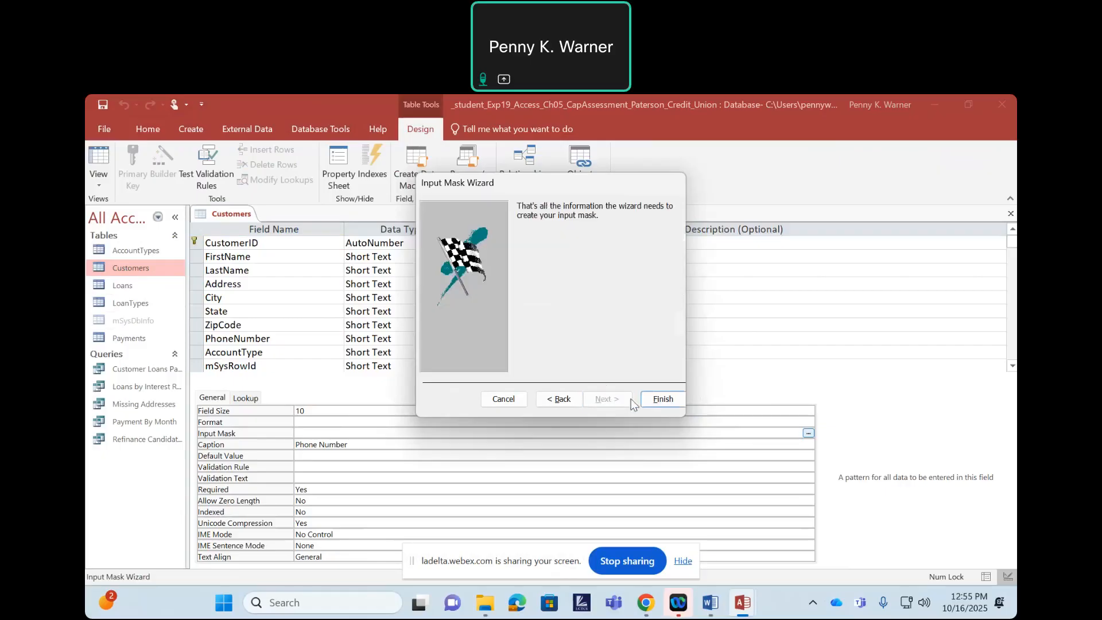
{"action": "left_click", "coordinate": [661, 399]}
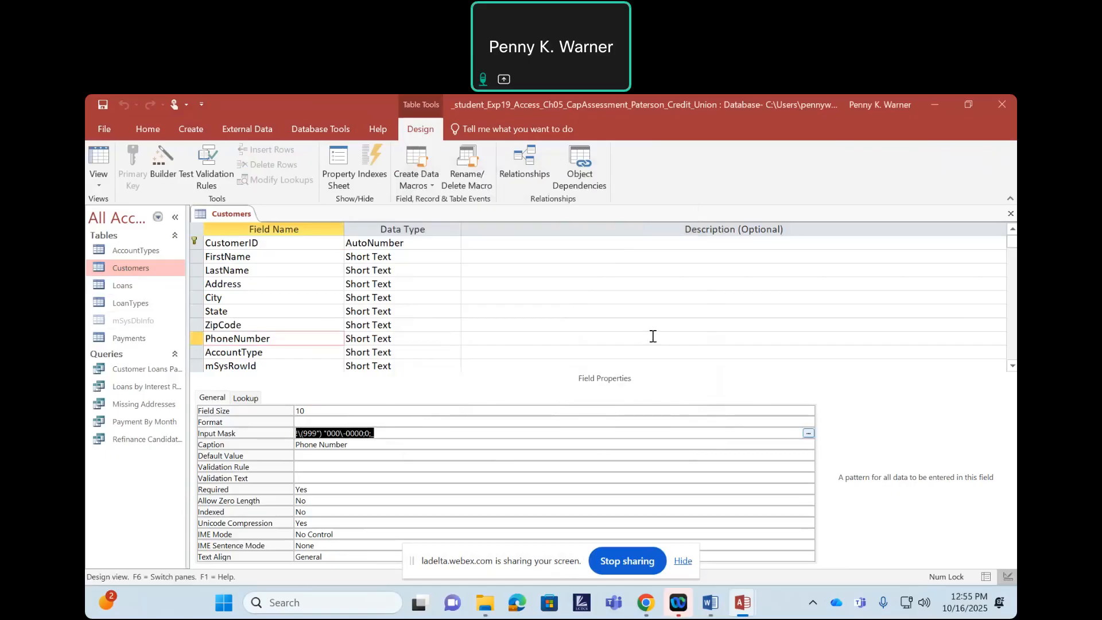
{"action": "right_click", "coordinate": [222, 216]}
{"action": "left_click", "coordinate": [237, 228]}
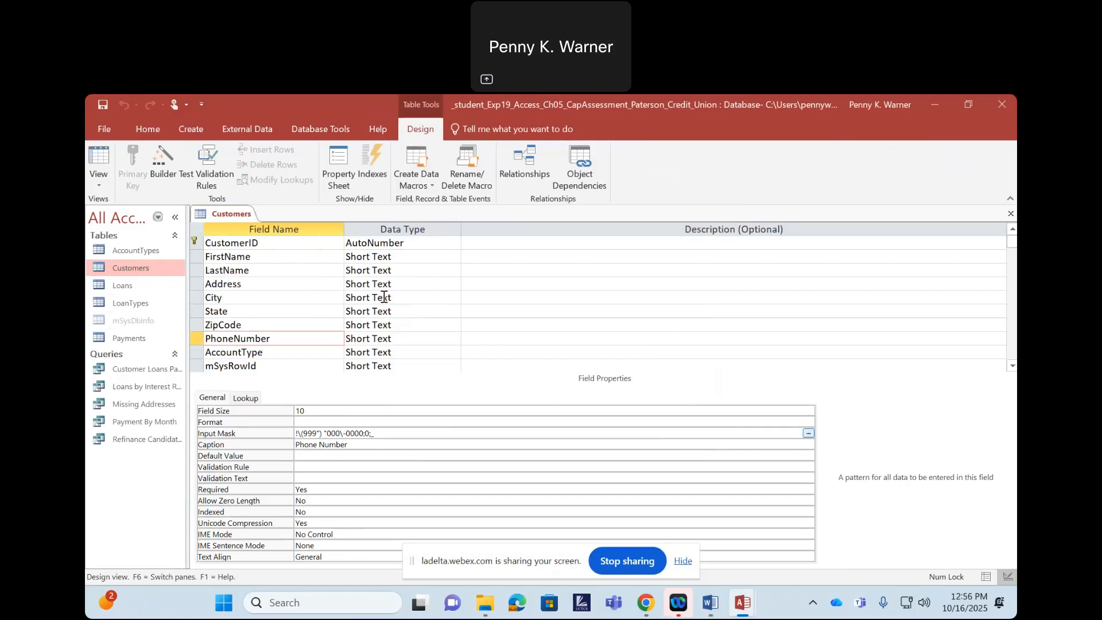
Step: Switch to the Word instructions and color the text of the completed step 5 row red
{"action": "left_click", "coordinate": [710, 602]}
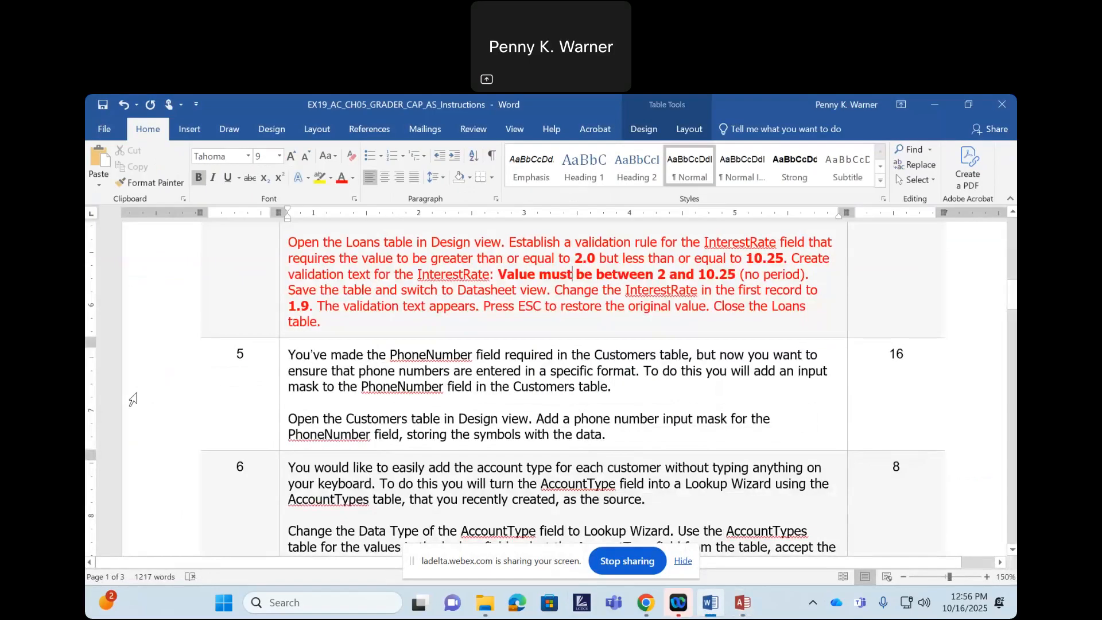
{"action": "left_click", "coordinate": [140, 397]}
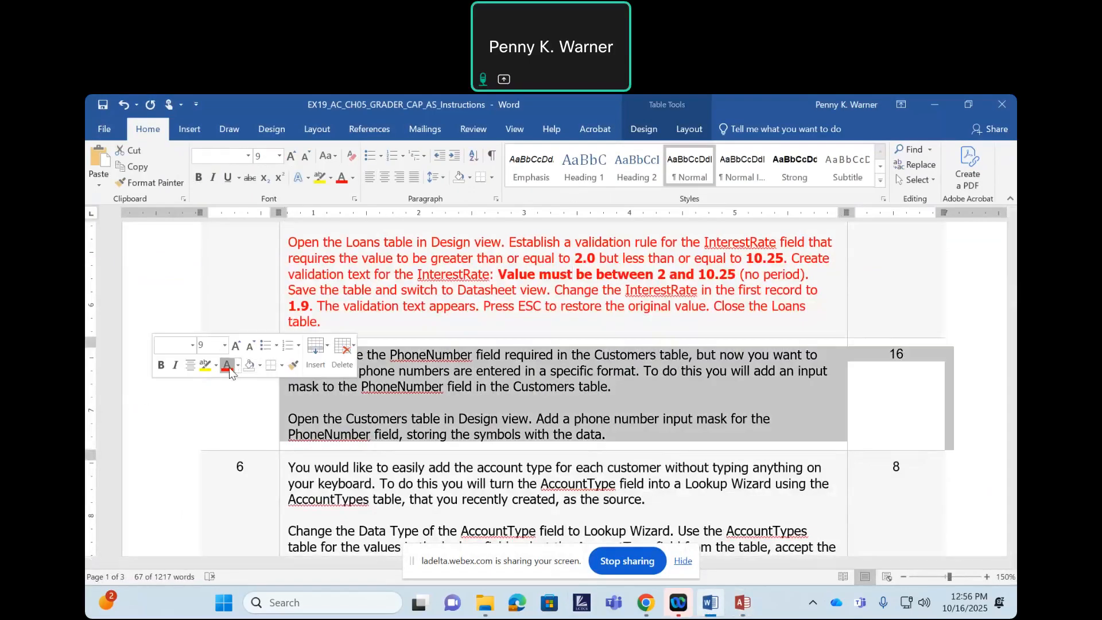
{"action": "left_click", "coordinate": [228, 367]}
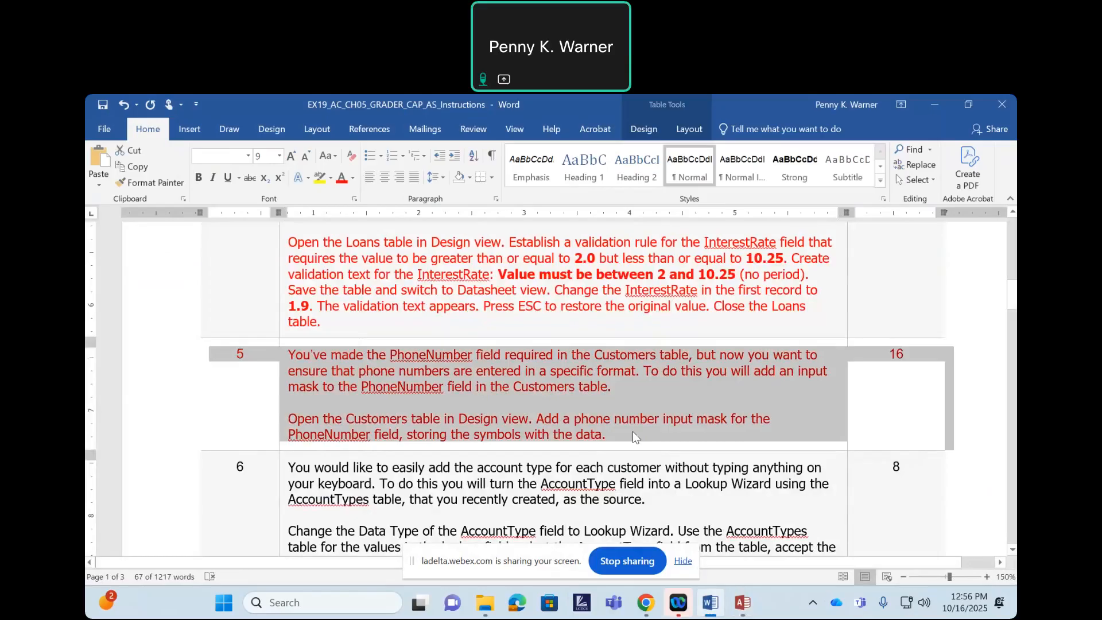
Step: Read step 6 of the Word instructions about the AccountType lookup field, and return to the Customers table in the Access student database
{"action": "scroll", "coordinate": [633, 432], "scroll_direction": "down", "scroll_amount": 3}
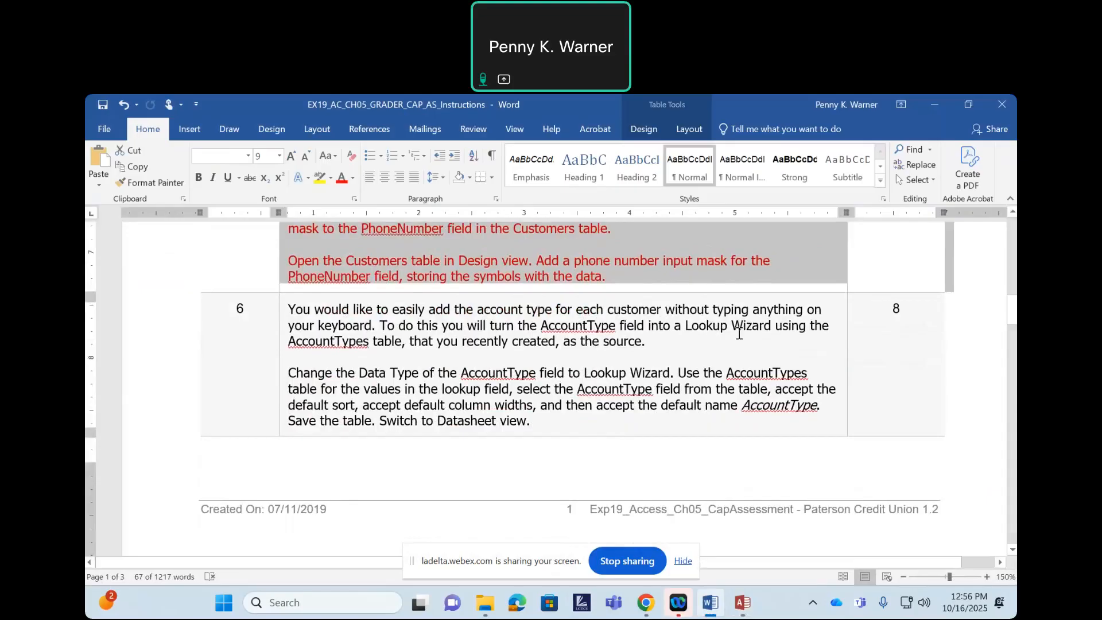
{"action": "left_click_drag", "start_coordinate": [460, 374], "coordinate": [698, 374]}
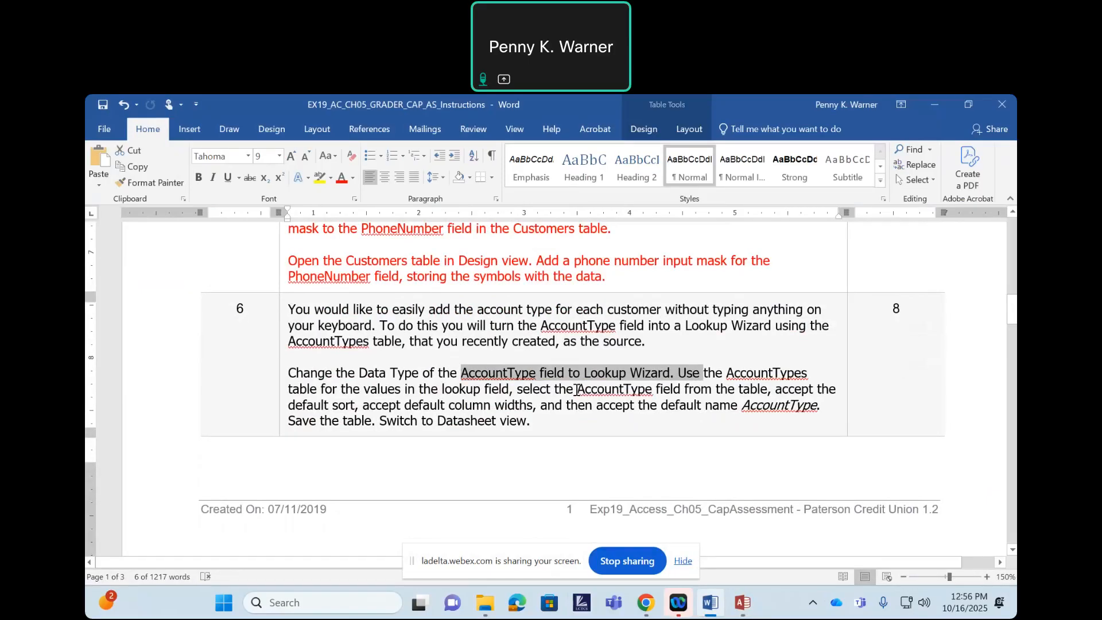
{"action": "left_click_drag", "start_coordinate": [577, 390], "coordinate": [764, 390]}
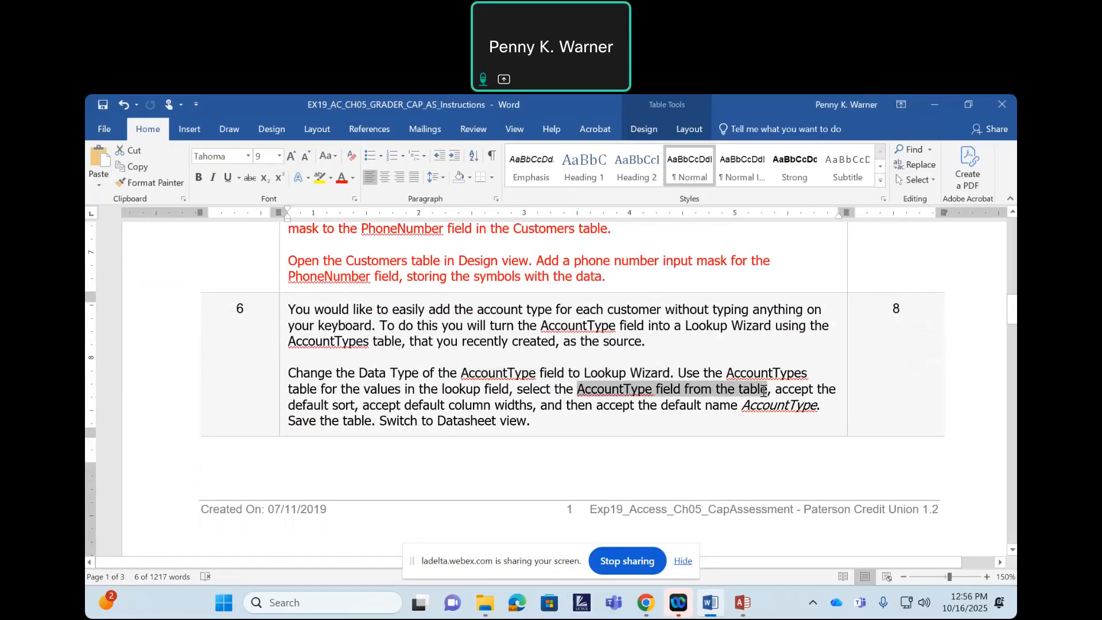
{"action": "left_click_drag", "start_coordinate": [763, 390], "coordinate": [767, 391]}
{"action": "left_click", "coordinate": [745, 610]}
{"action": "left_click", "coordinate": [701, 545]}
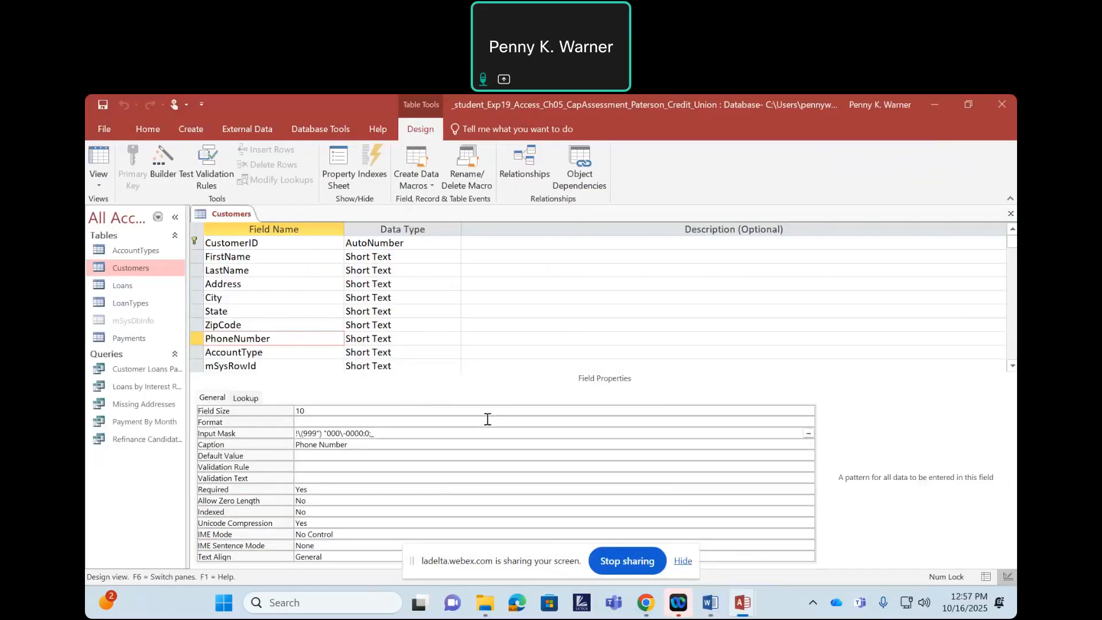
Step: Start the Lookup Wizard for the AccountType field, taking its values from the existing AccountTypes table
{"action": "left_click", "coordinate": [275, 352]}
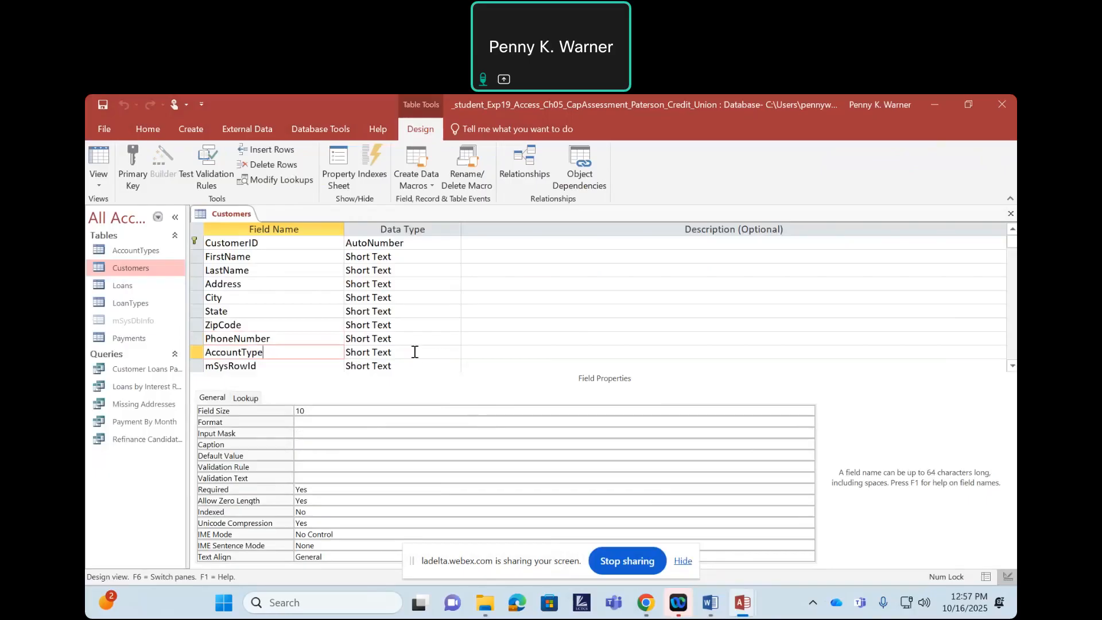
{"action": "left_click", "coordinate": [414, 352]}
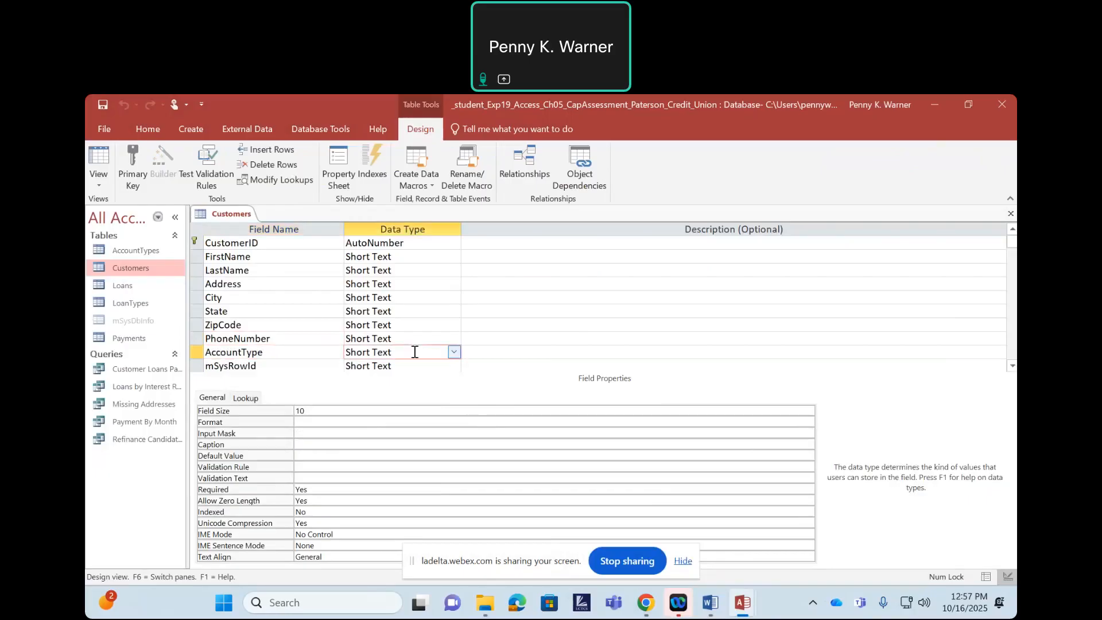
{"action": "left_click", "coordinate": [453, 352]}
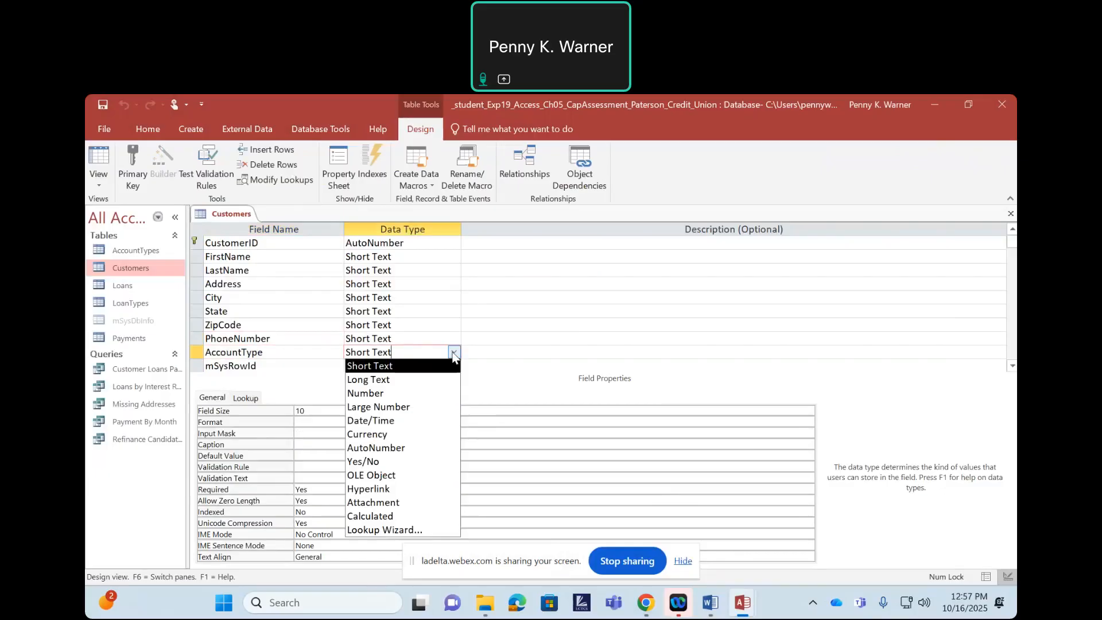
{"action": "left_click", "coordinate": [409, 529]}
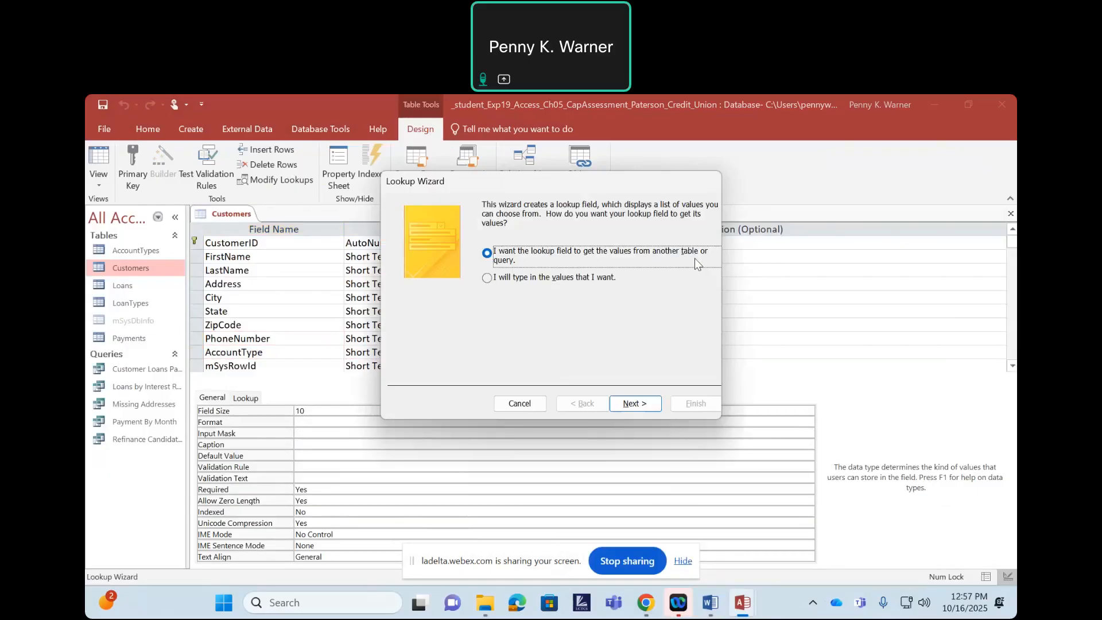
{"action": "left_click", "coordinate": [637, 404]}
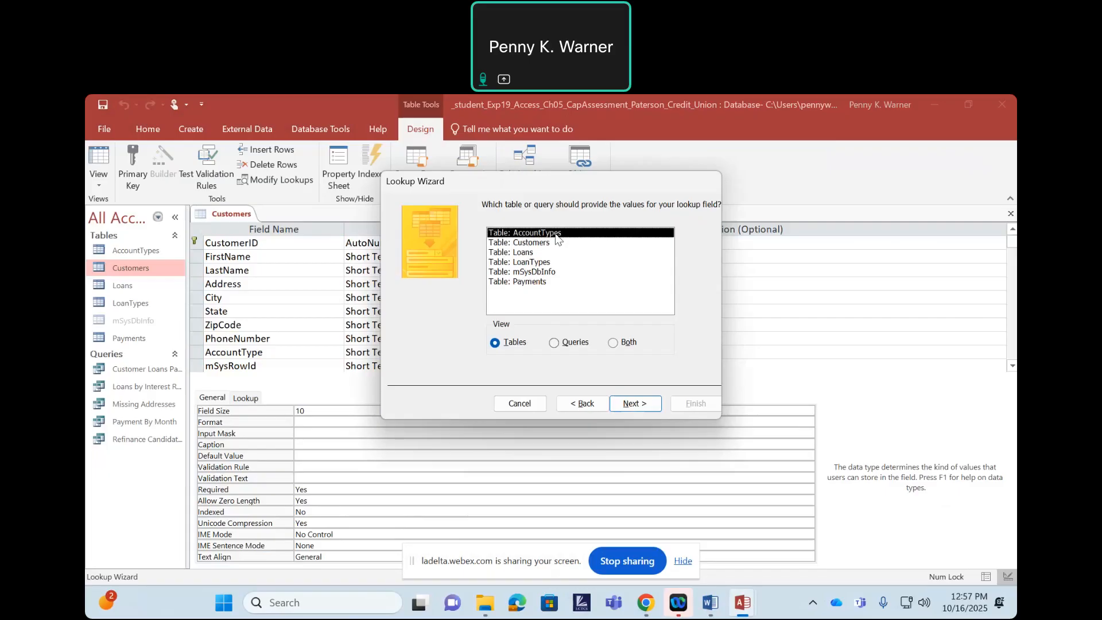
{"action": "left_click", "coordinate": [645, 408]}
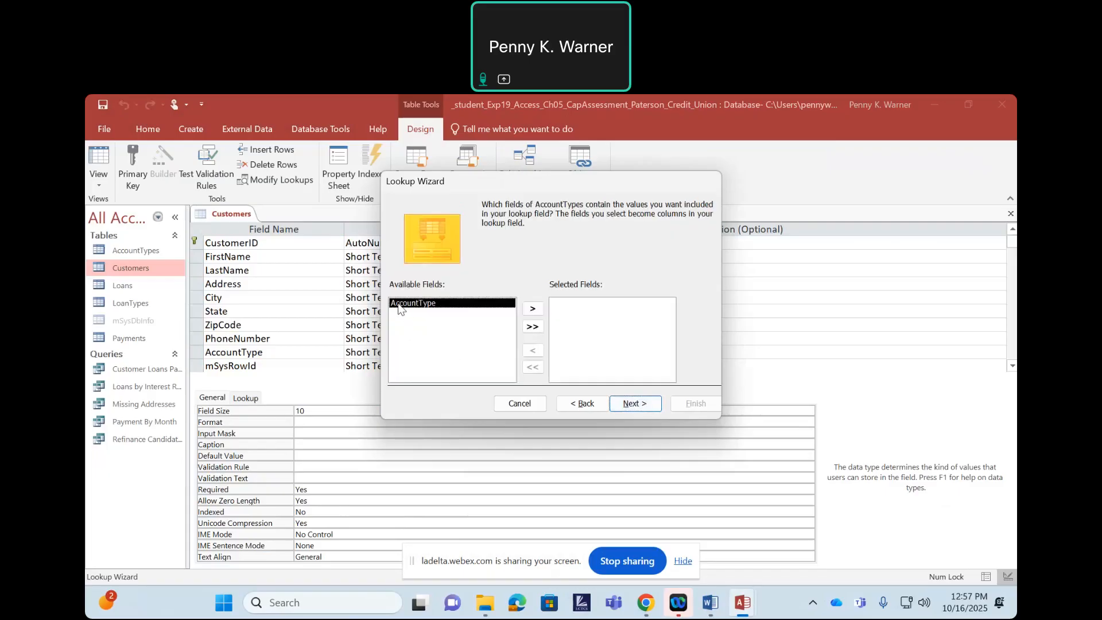
Step: Include AccountType as the lookup column, accept the default sort, column width and AccountType label, and save the table on finishing
{"action": "left_click", "coordinate": [533, 310]}
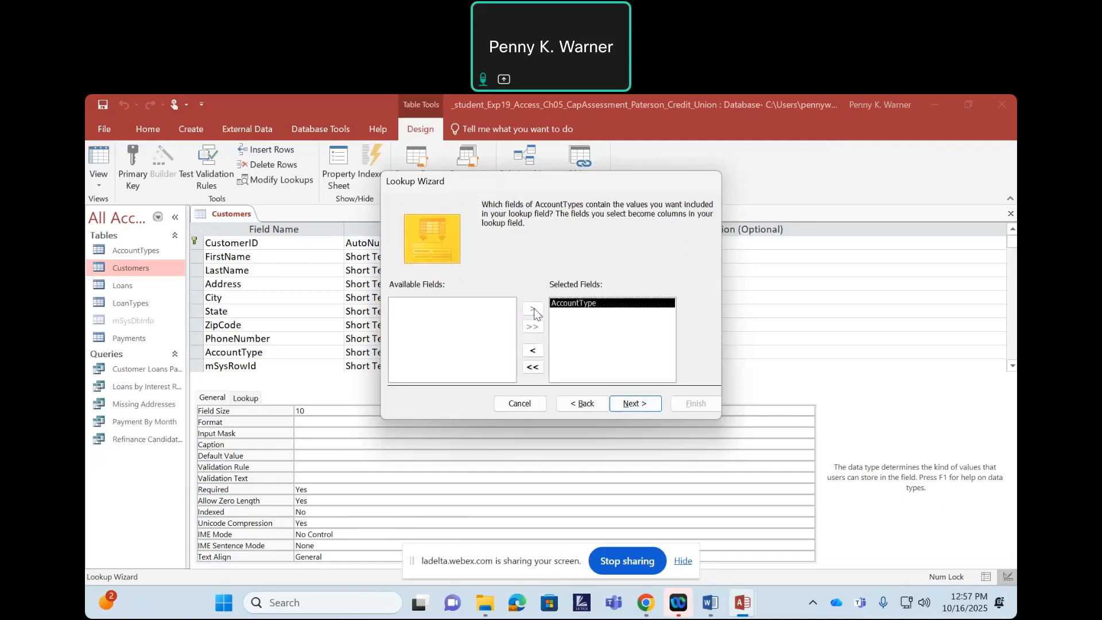
{"action": "left_click", "coordinate": [646, 408]}
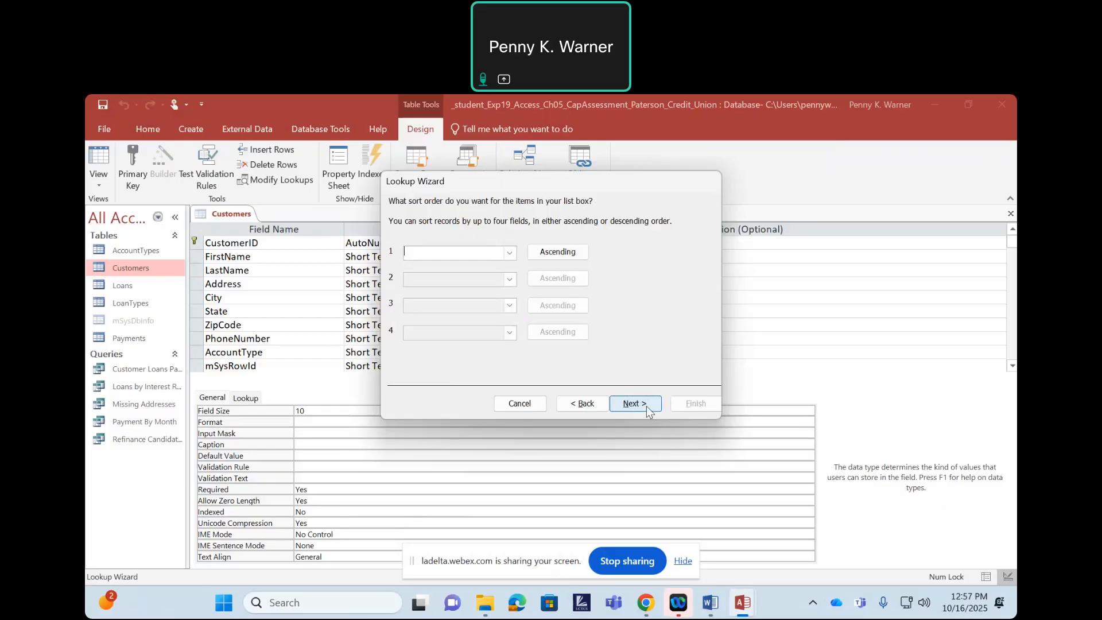
{"action": "left_click", "coordinate": [646, 407]}
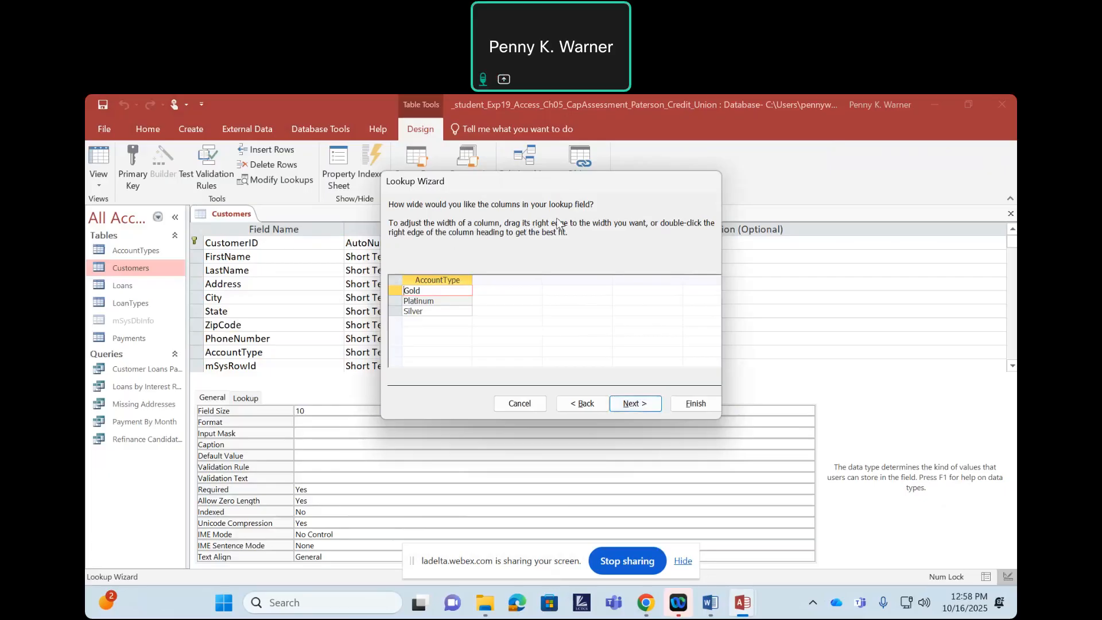
{"action": "left_click", "coordinate": [649, 402]}
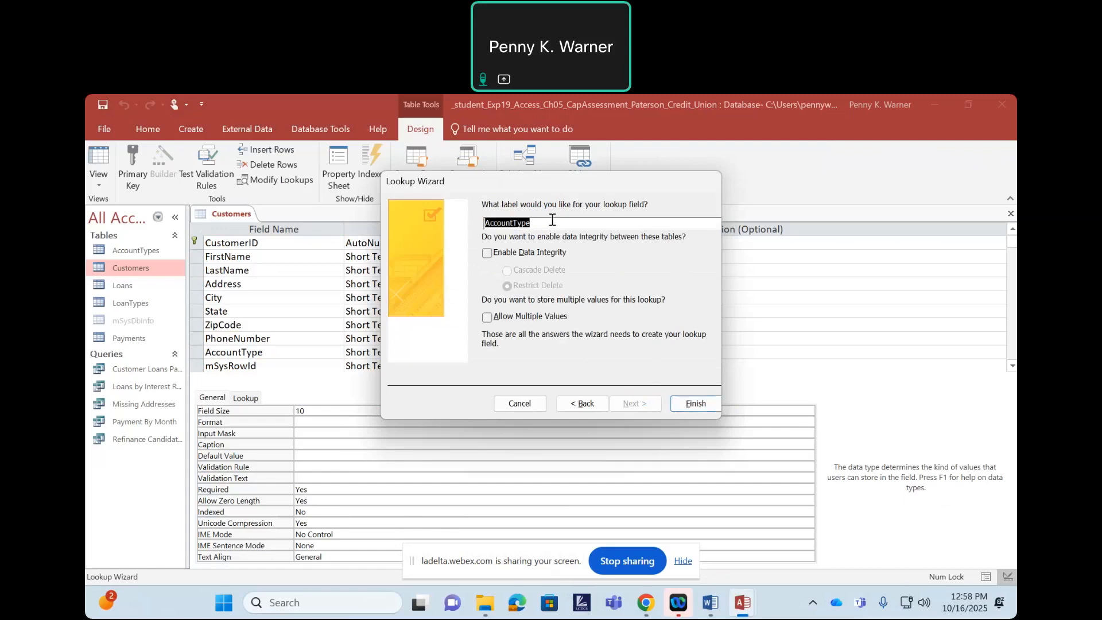
{"action": "left_click", "coordinate": [696, 404]}
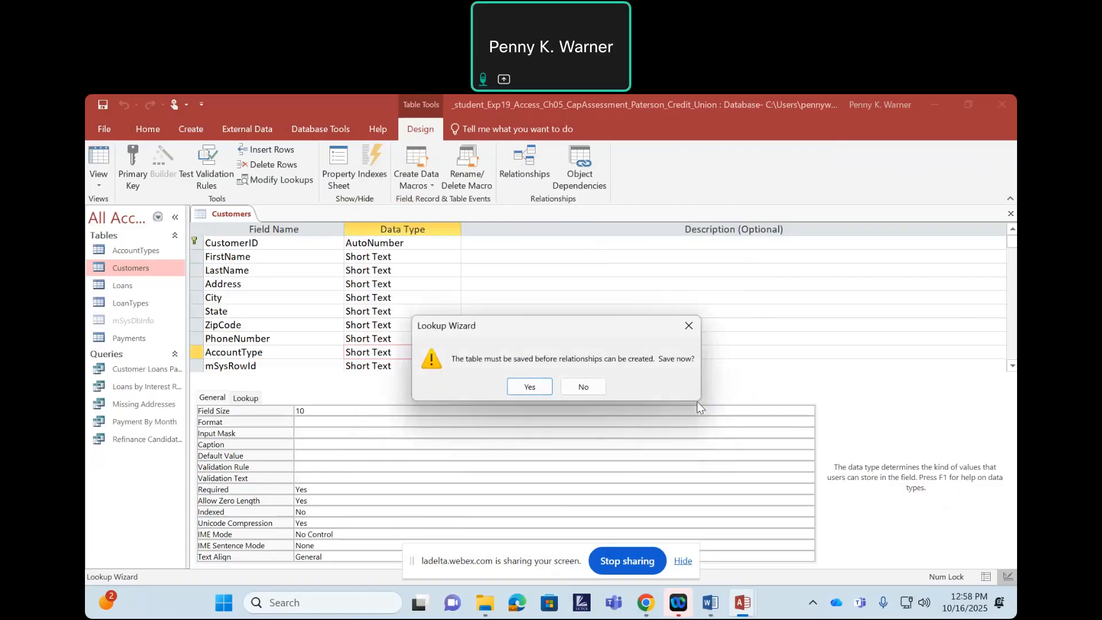
{"action": "left_click", "coordinate": [528, 386]}
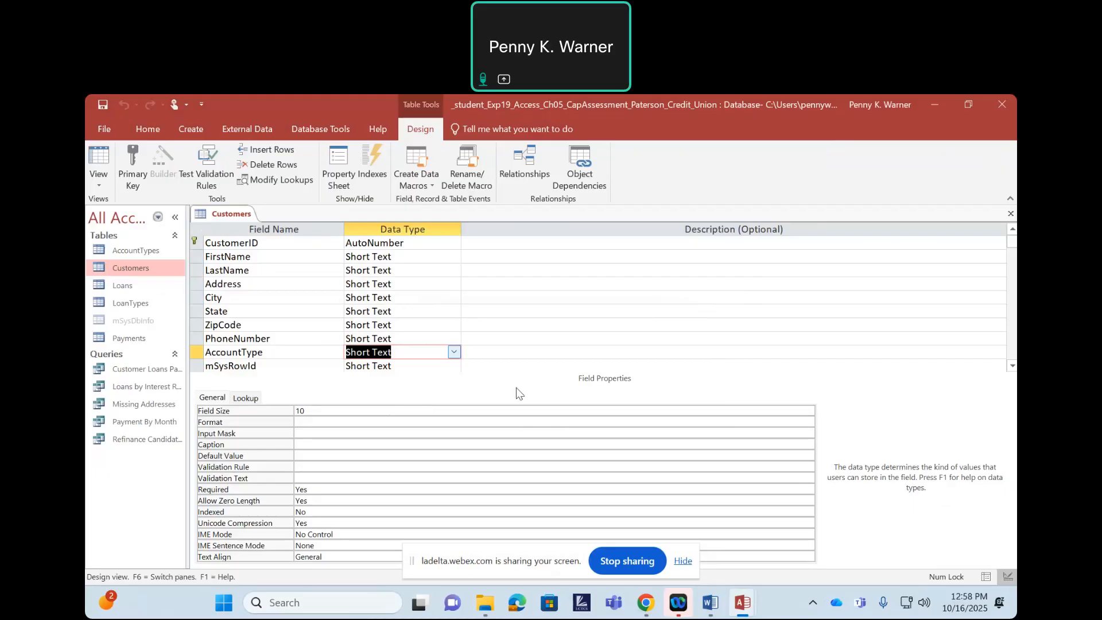
Step: Show the Customers table in Datasheet view and change the first record's AccountType to Platinum
{"action": "right_click", "coordinate": [229, 214]}
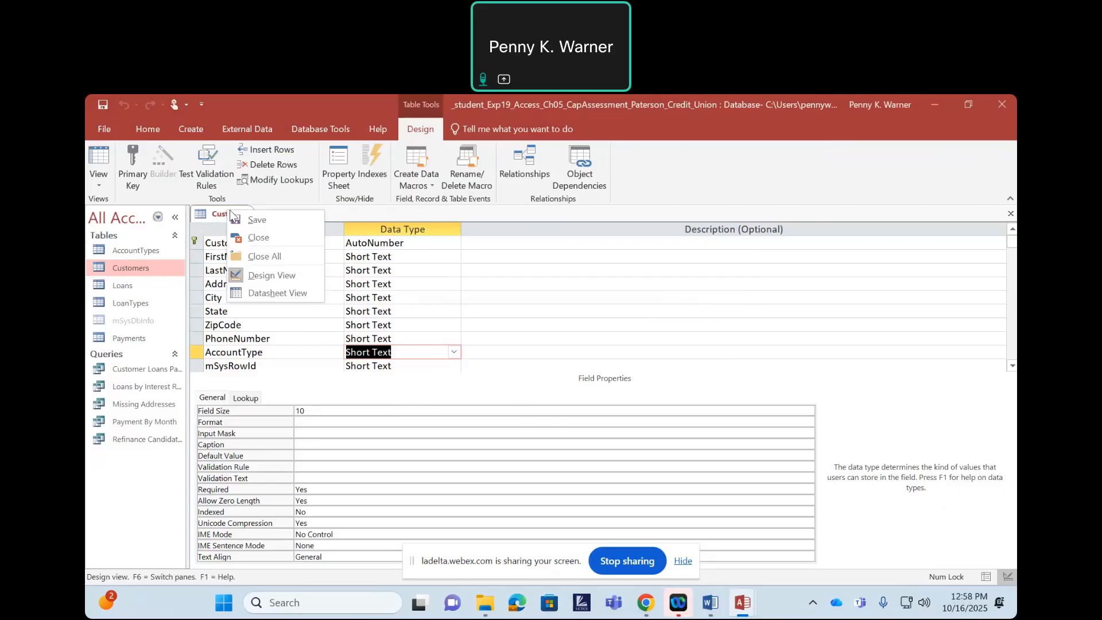
{"action": "left_click", "coordinate": [252, 294]}
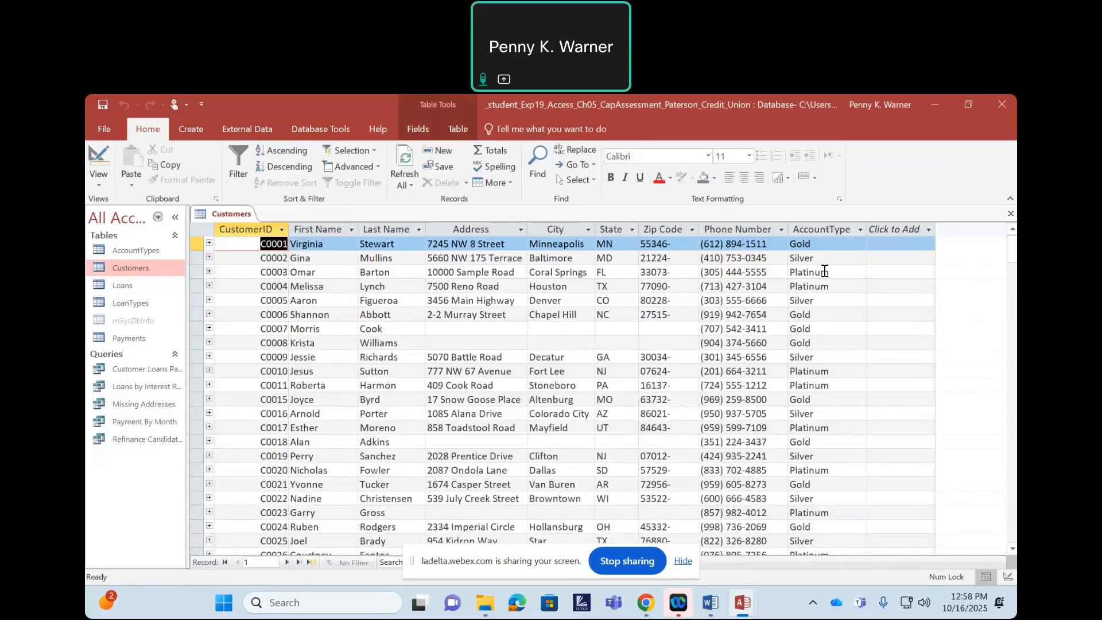
{"action": "left_click", "coordinate": [826, 242]}
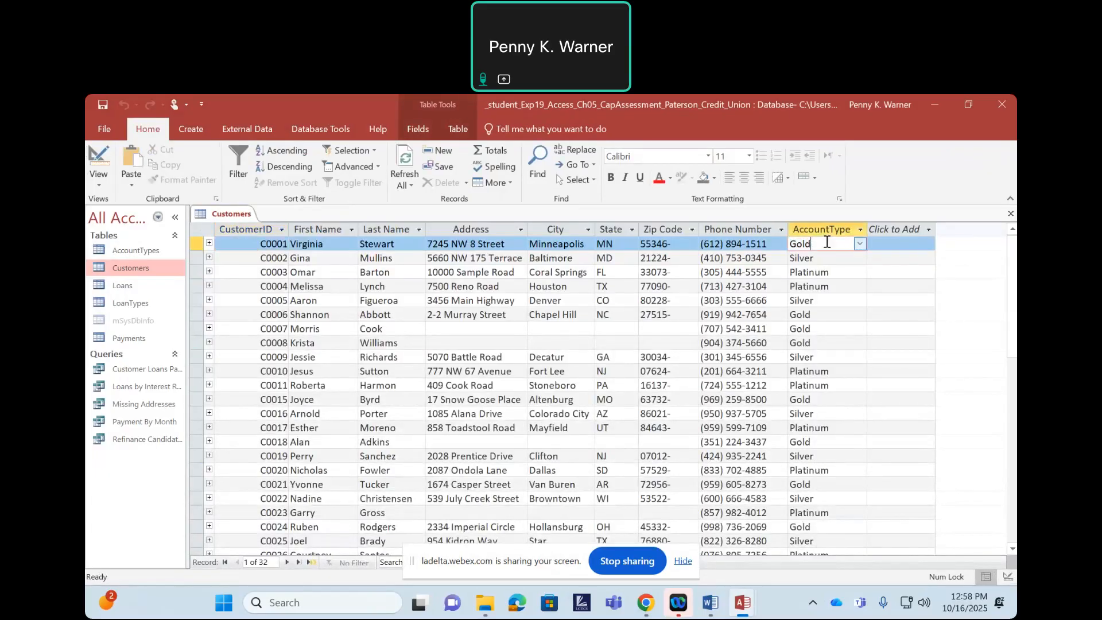
{"action": "left_click", "coordinate": [859, 244]}
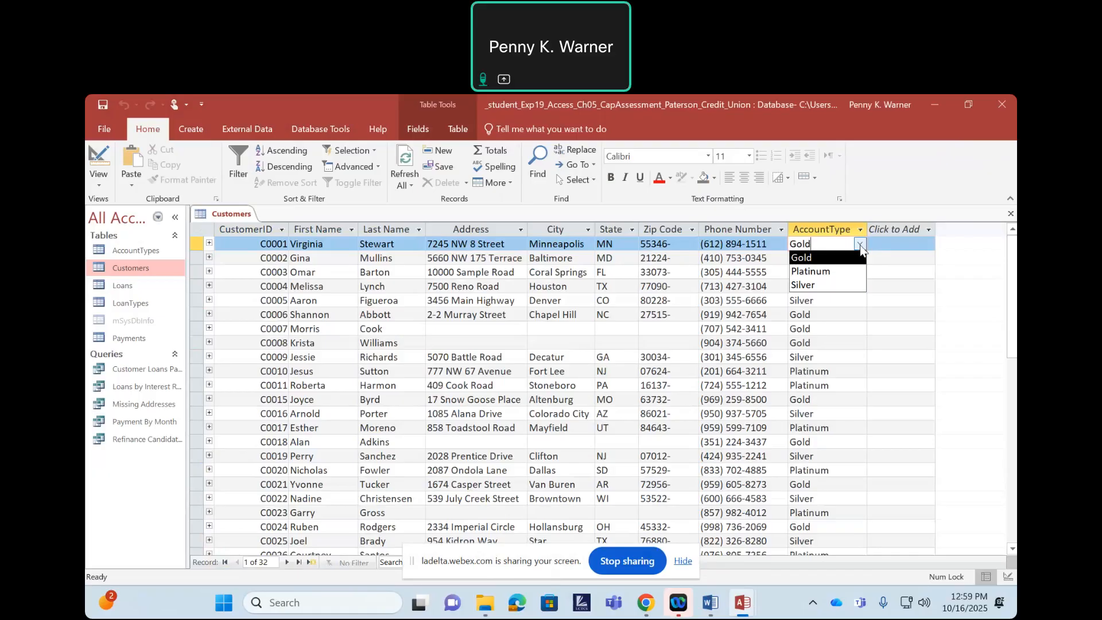
{"action": "left_click", "coordinate": [818, 273]}
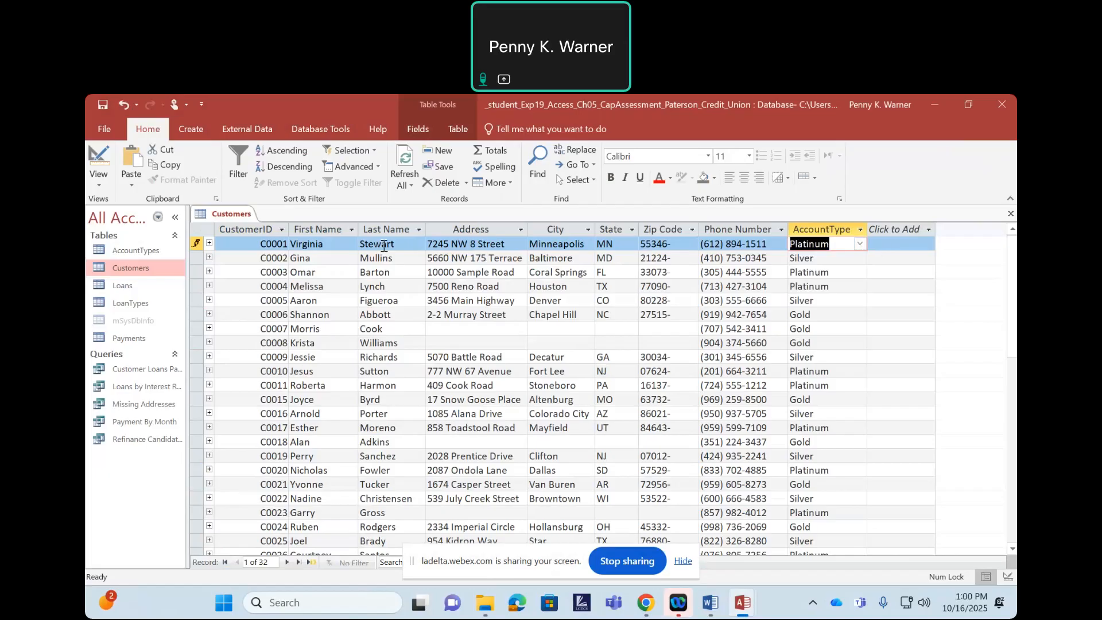
{"action": "left_click", "coordinate": [348, 258]}
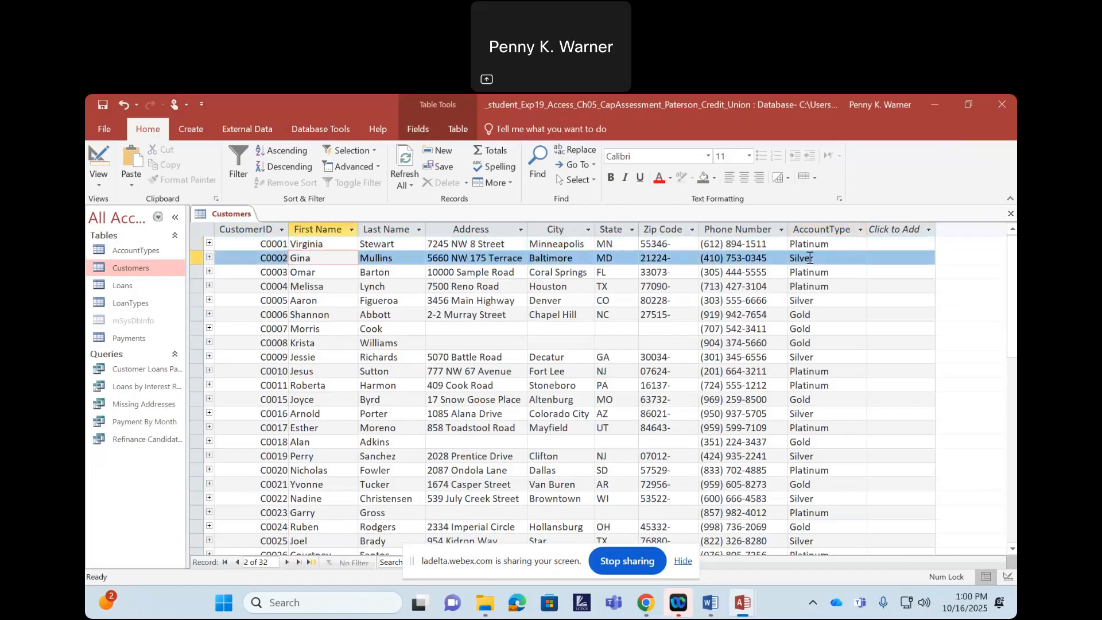
Step: Choose Platinum again from the first record's AccountType lookup list, commit the record, and close the Customers table
{"action": "right_click", "coordinate": [231, 214]}
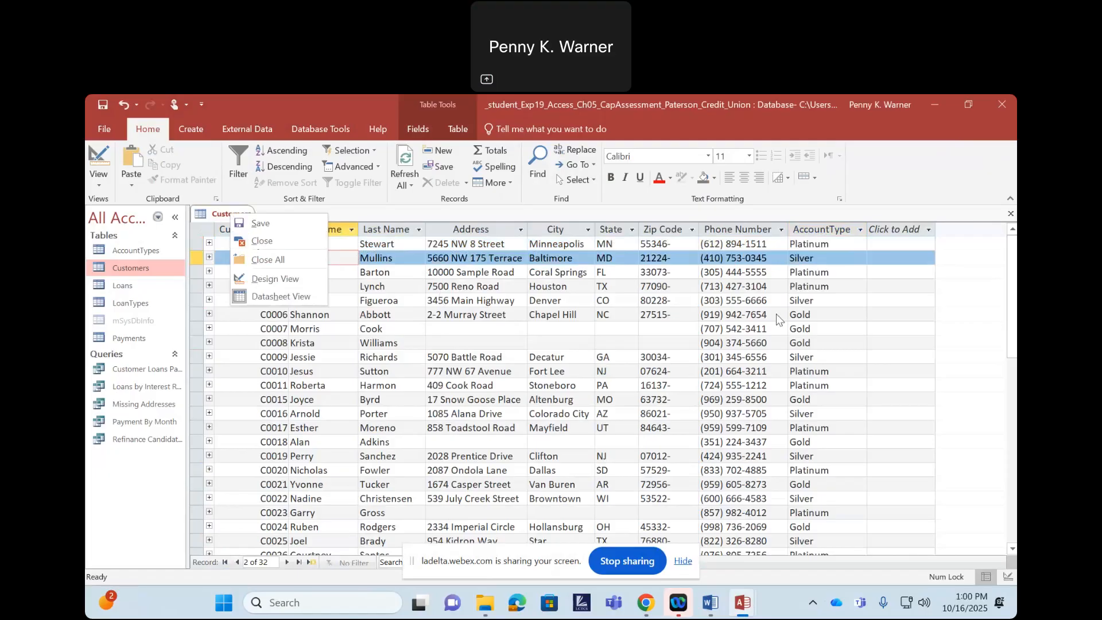
{"action": "left_click", "coordinate": [856, 253]}
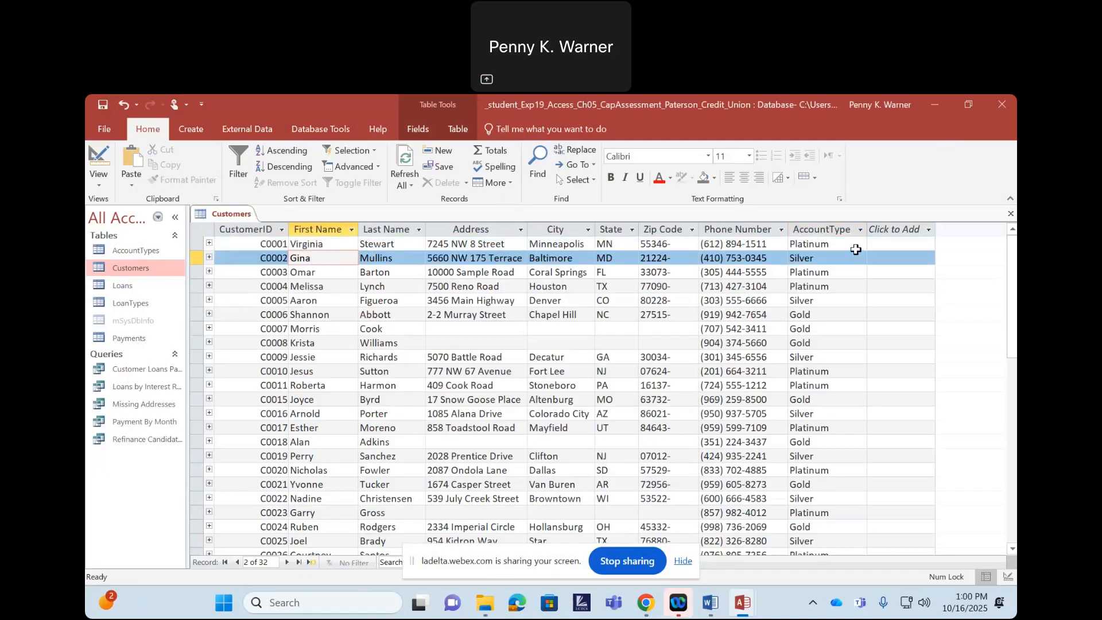
{"action": "left_click", "coordinate": [853, 245]}
{"action": "left_click", "coordinate": [857, 244]}
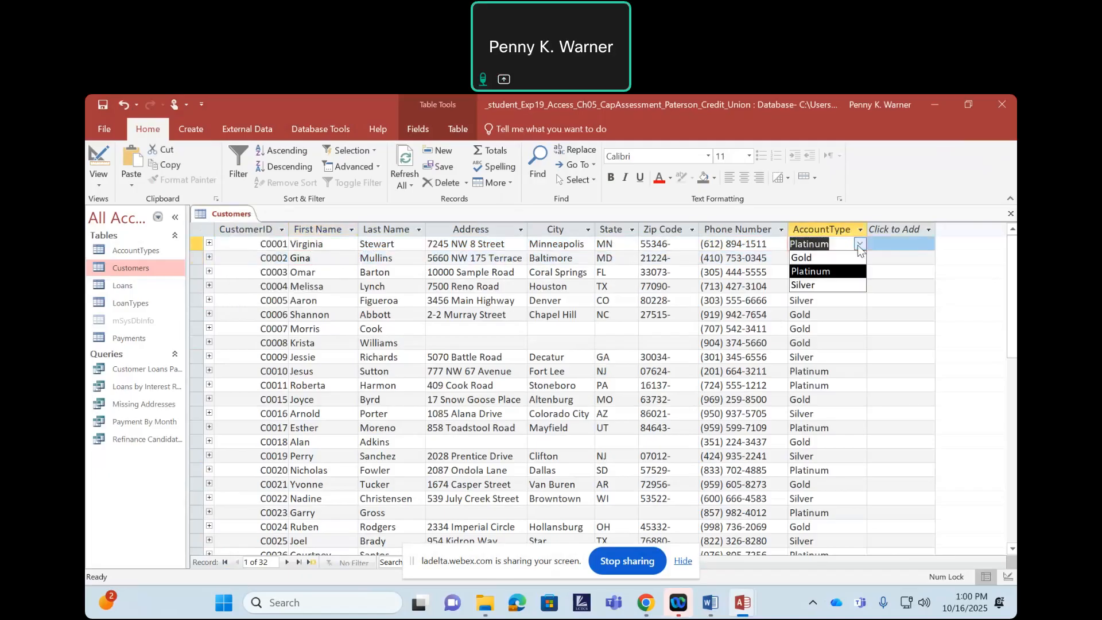
{"action": "left_click", "coordinate": [806, 270]}
{"action": "left_click", "coordinate": [806, 270]}
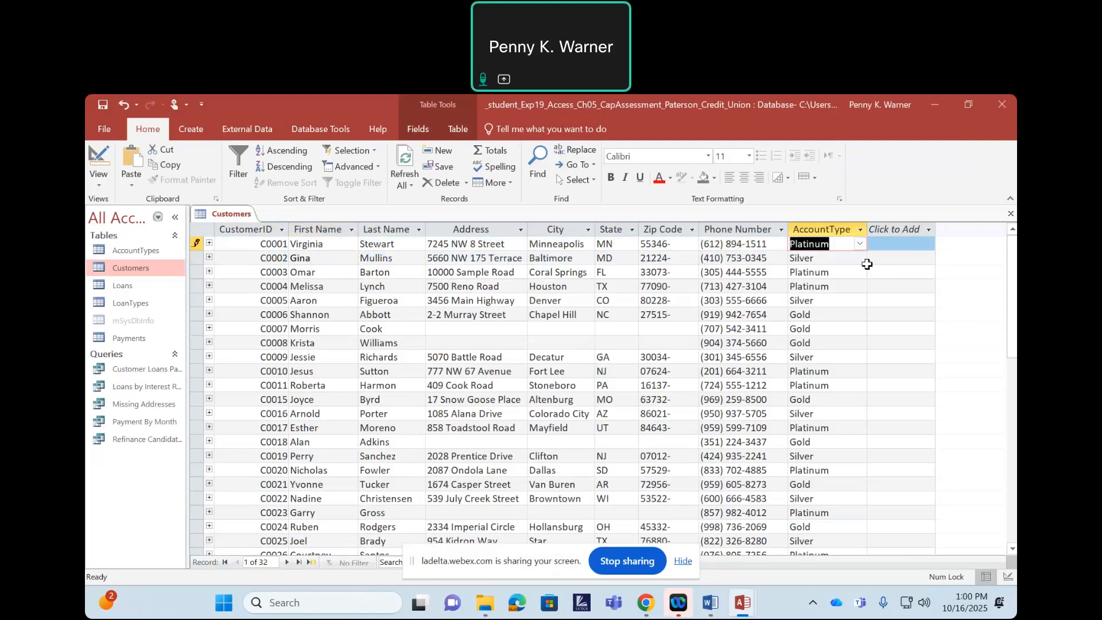
{"action": "left_click", "coordinate": [851, 261]}
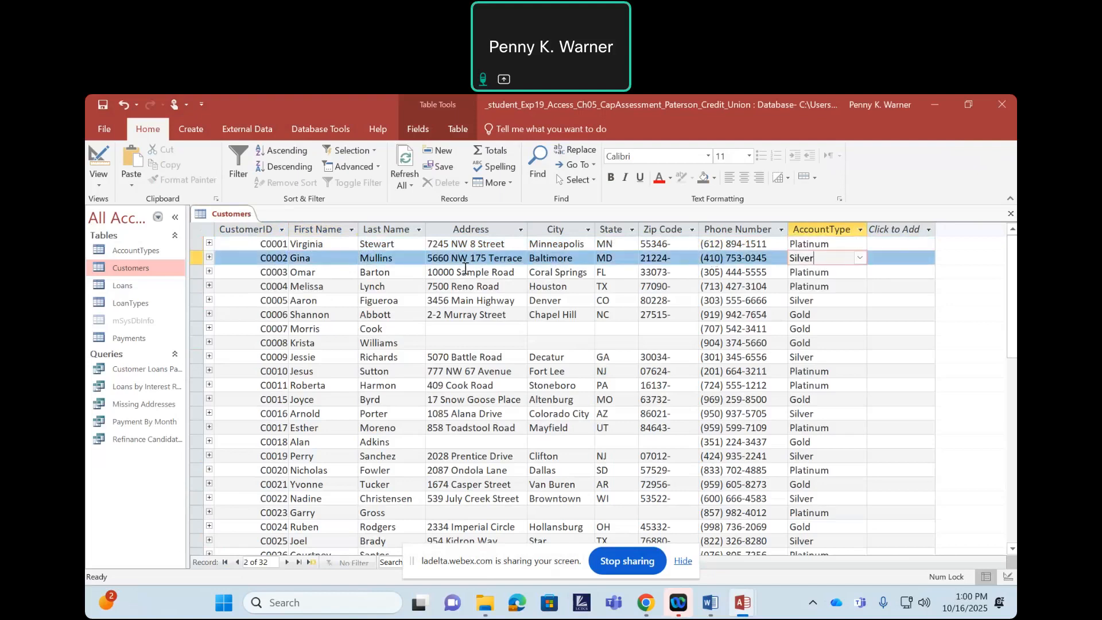
{"action": "right_click", "coordinate": [228, 220]}
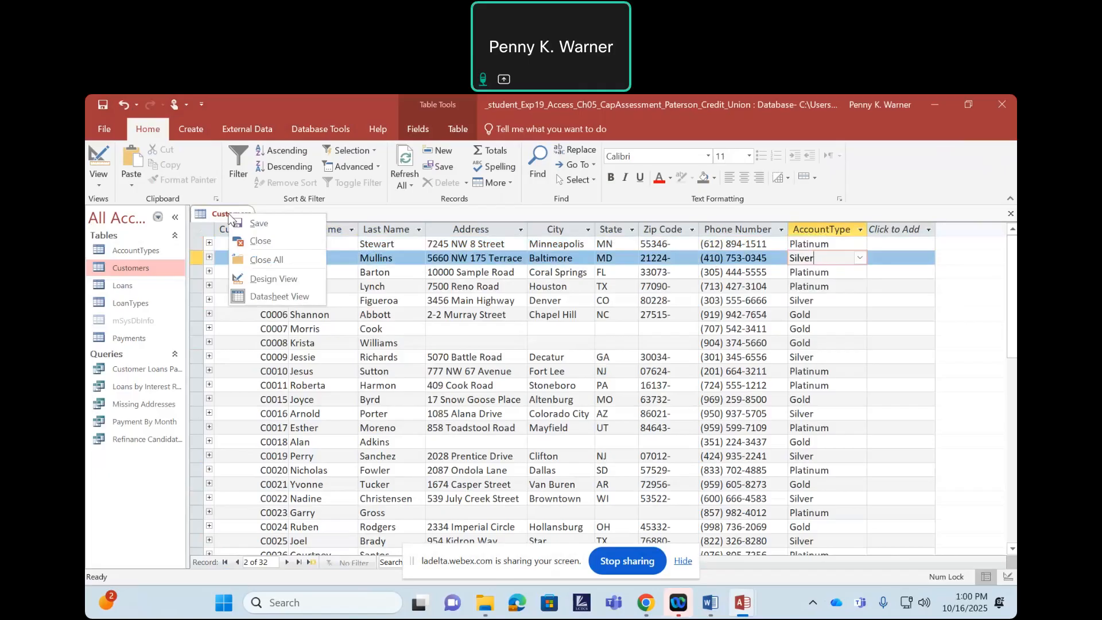
{"action": "left_click", "coordinate": [240, 243]}
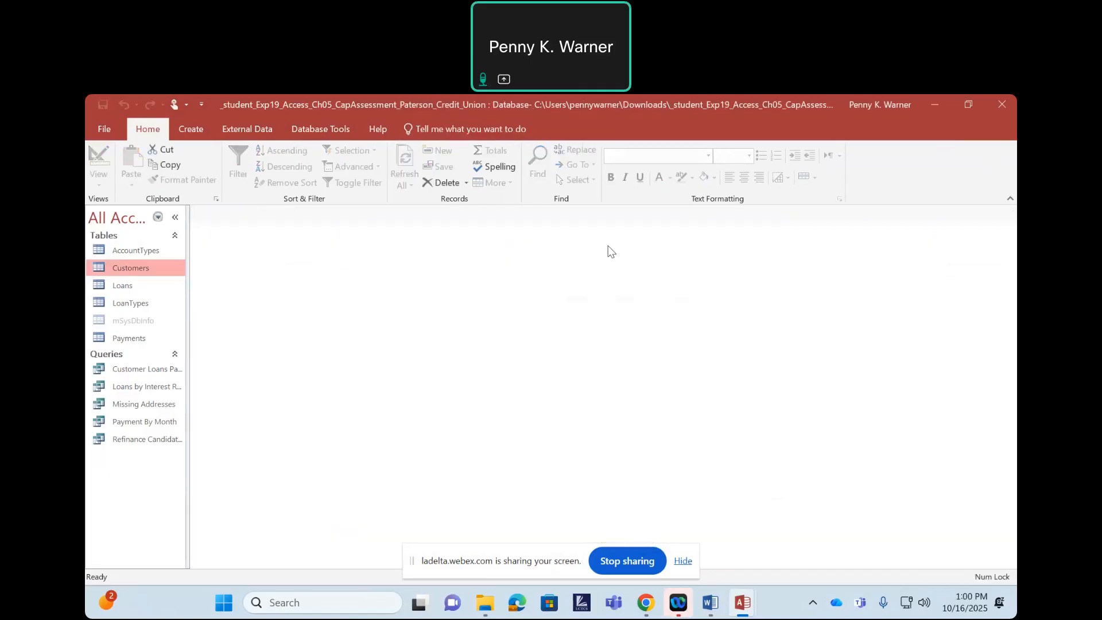
Step: Switch to the Word instructions and color the text of the completed step 6 and step 7 rows red
{"action": "left_click", "coordinate": [709, 602]}
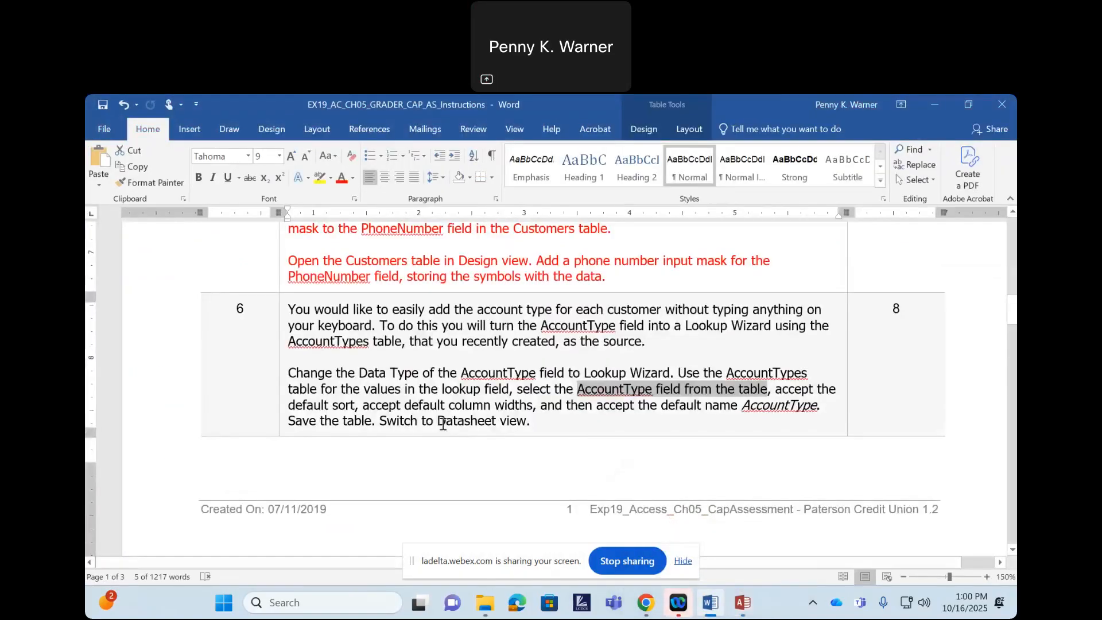
{"action": "left_click", "coordinate": [134, 367]}
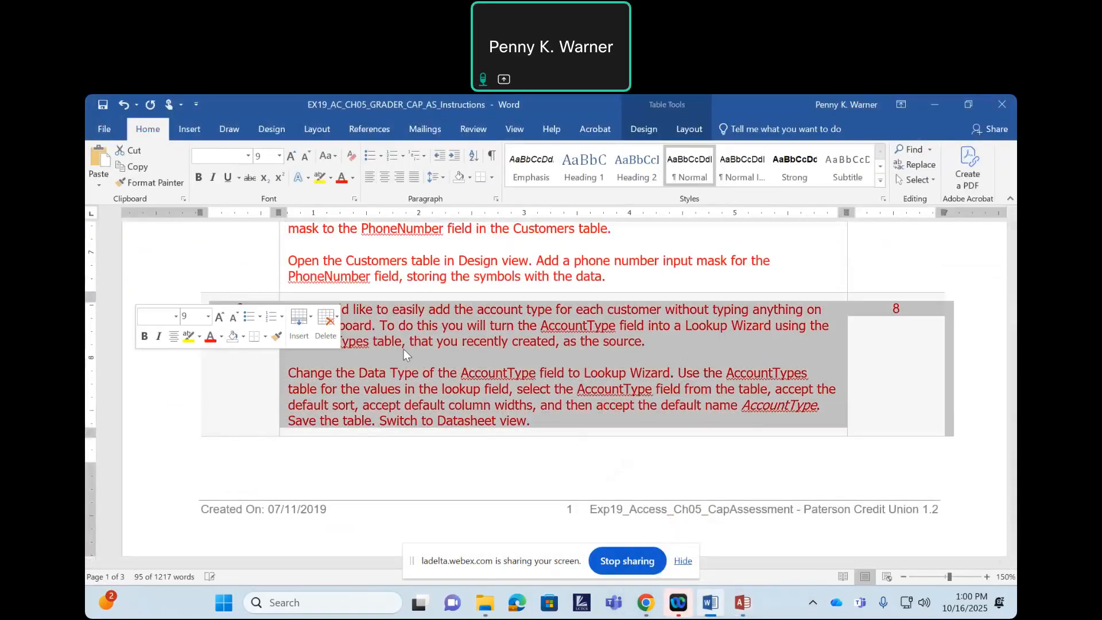
{"action": "scroll", "coordinate": [403, 354], "scroll_direction": "down", "scroll_amount": 8}
{"action": "left_click", "coordinate": [185, 339]}
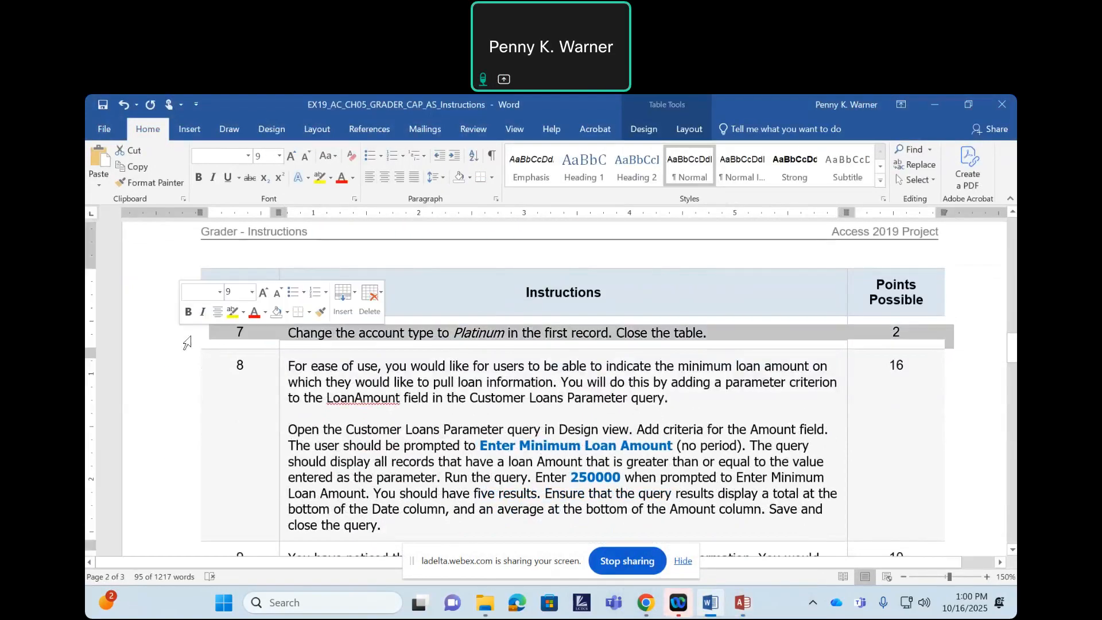
{"action": "left_click", "coordinate": [255, 312]}
Step: Read step 8 of the instructions, then switch to the student Access database and open the Customer Loans Parameter query in Design view
{"action": "scroll", "coordinate": [693, 376], "scroll_direction": "down", "scroll_amount": 3}
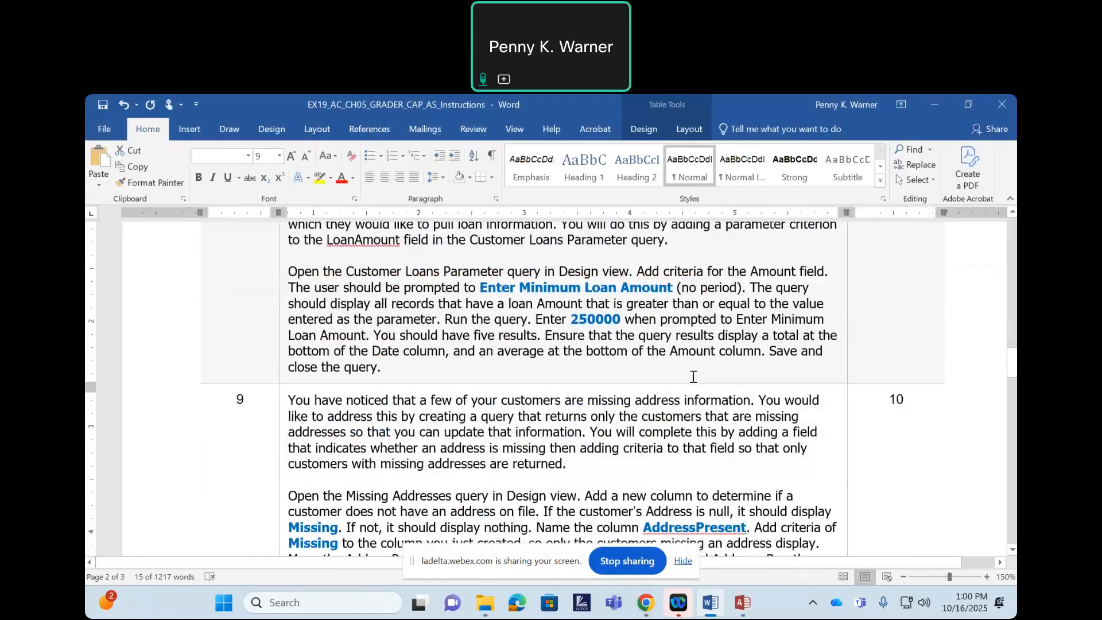
{"action": "scroll", "coordinate": [692, 376], "scroll_direction": "up", "scroll_amount": 1}
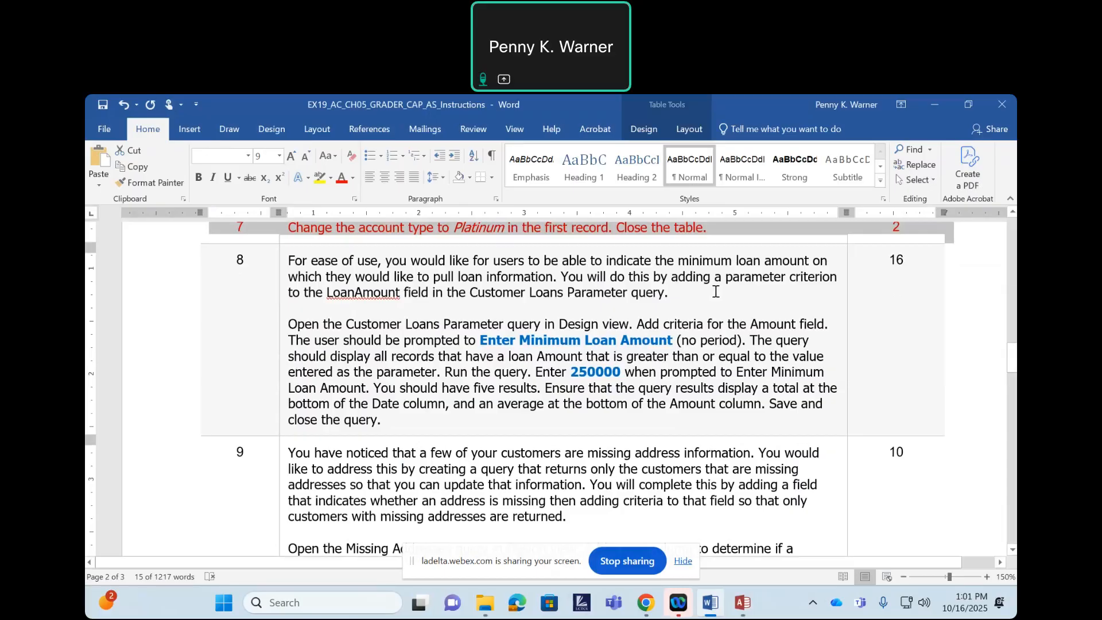
{"action": "left_click", "coordinate": [742, 602]}
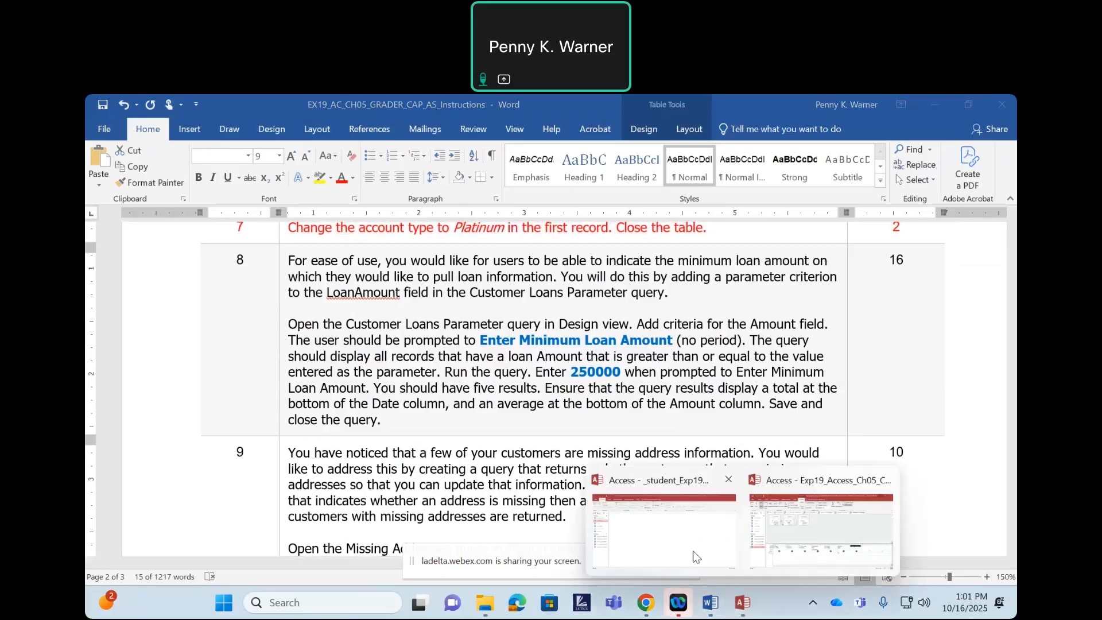
{"action": "left_click", "coordinate": [697, 483]}
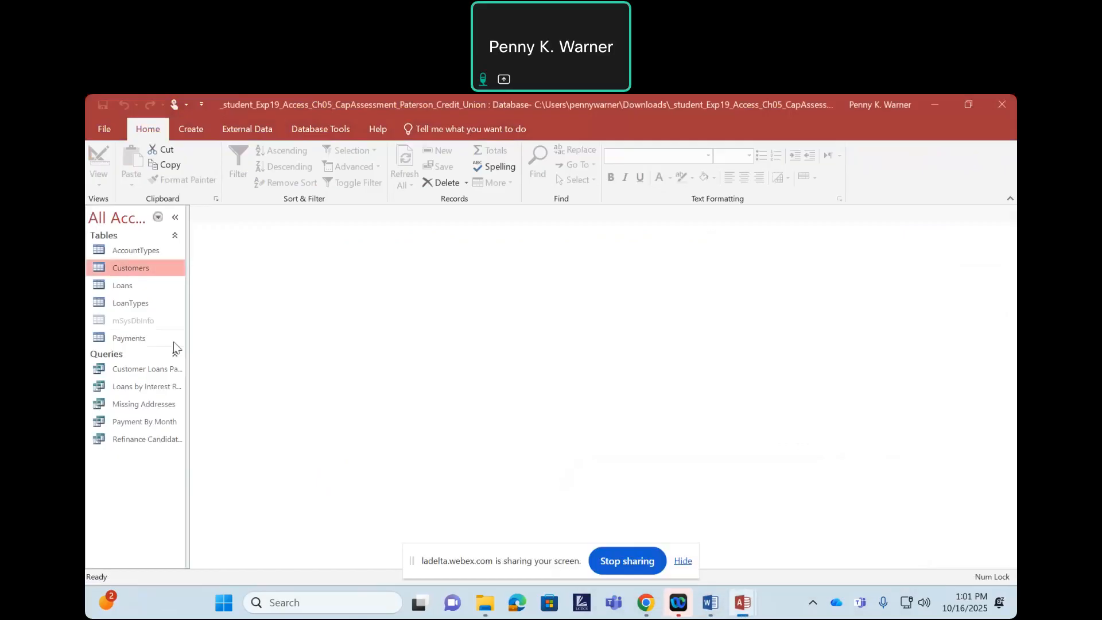
{"action": "right_click", "coordinate": [138, 373]}
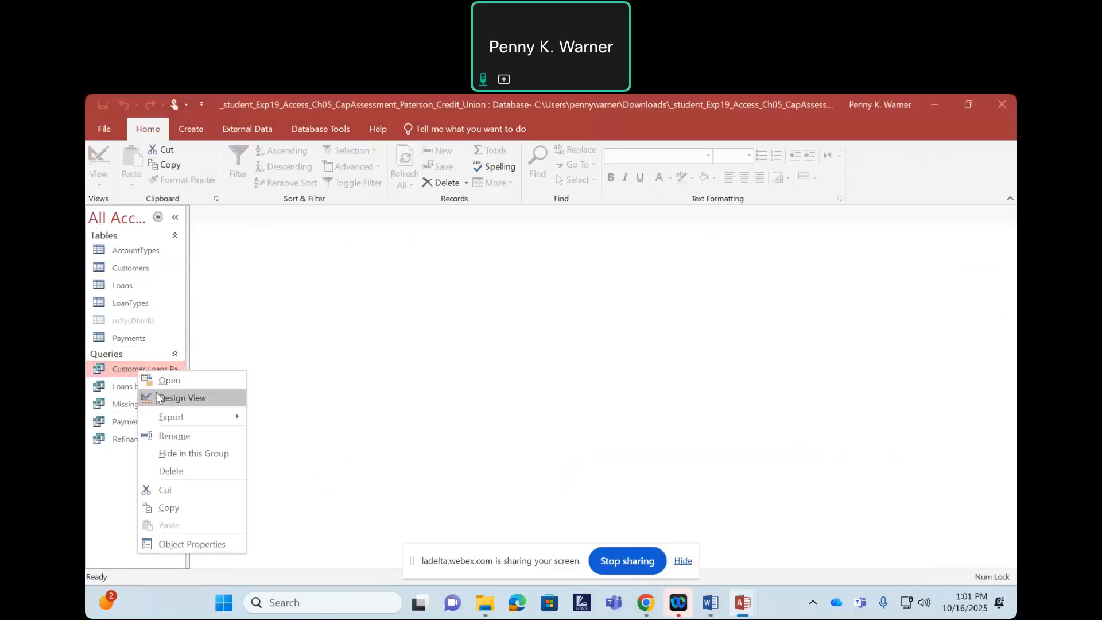
{"action": "left_click", "coordinate": [172, 398]}
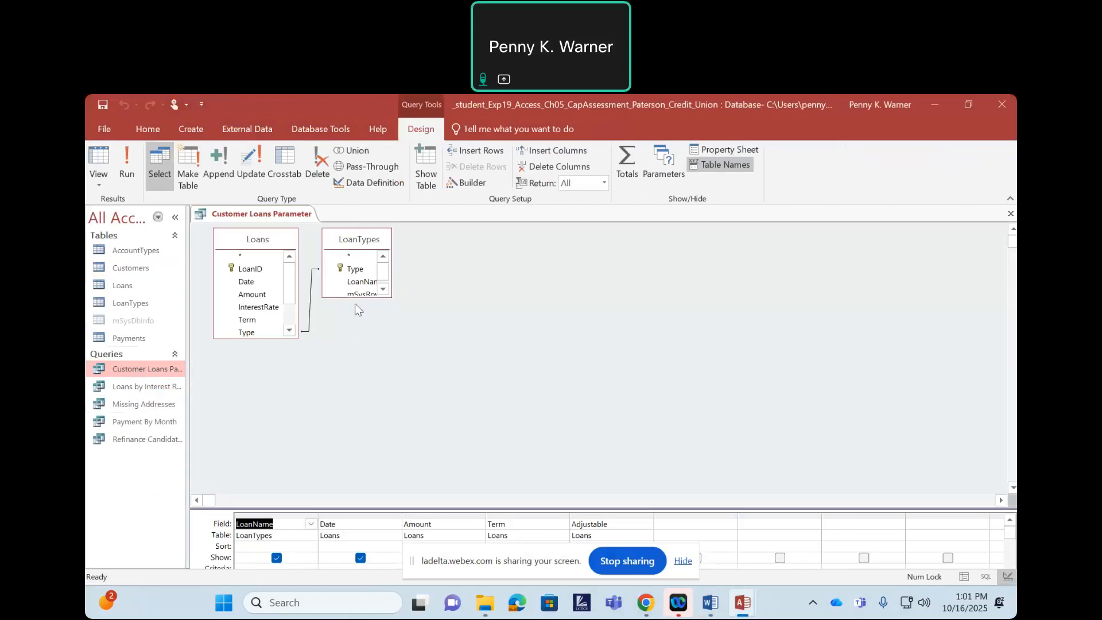
Step: Enlarge the LoanTypes and Loans field lists to show every field, and make the query design grid taller to reveal the Criteria row
{"action": "left_click_drag", "start_coordinate": [362, 295], "coordinate": [368, 328]}
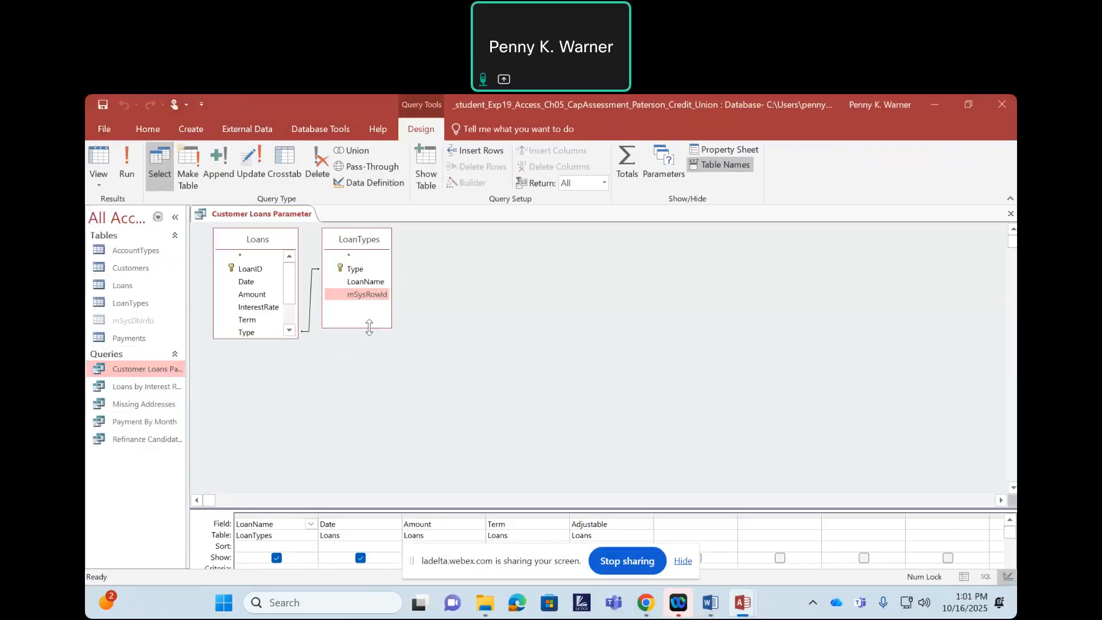
{"action": "left_click", "coordinate": [274, 349]}
{"action": "left_click_drag", "start_coordinate": [271, 335], "coordinate": [289, 388]}
{"action": "left_click", "coordinate": [269, 348]}
{"action": "left_click", "coordinate": [268, 335]}
{"action": "left_click", "coordinate": [575, 389]}
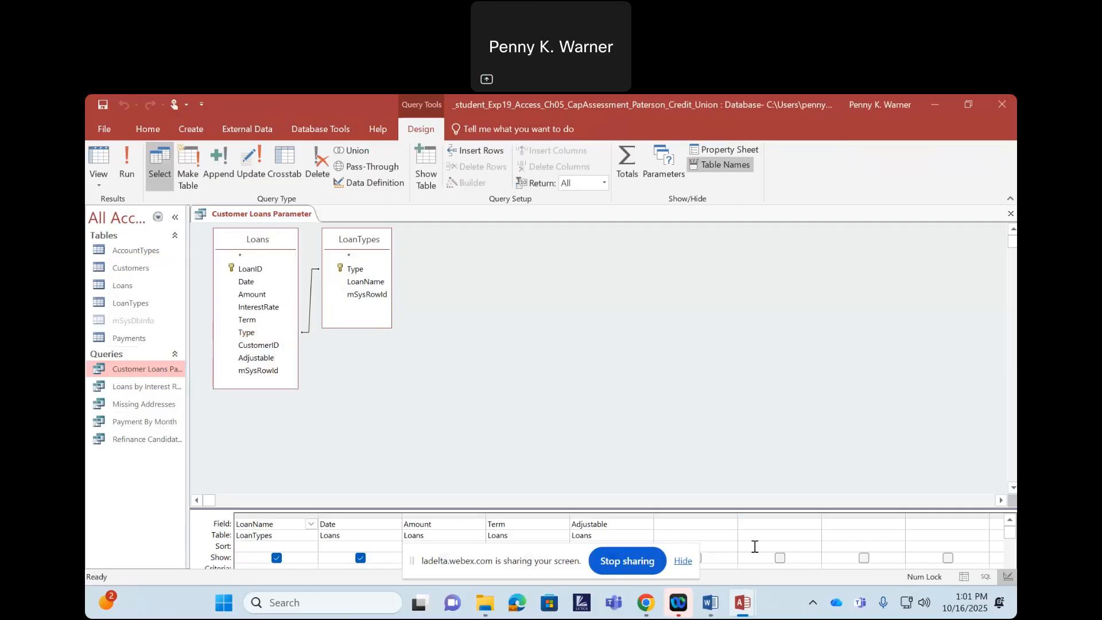
{"action": "left_click_drag", "start_coordinate": [745, 509], "coordinate": [731, 446]}
{"action": "left_click", "coordinate": [686, 463]}
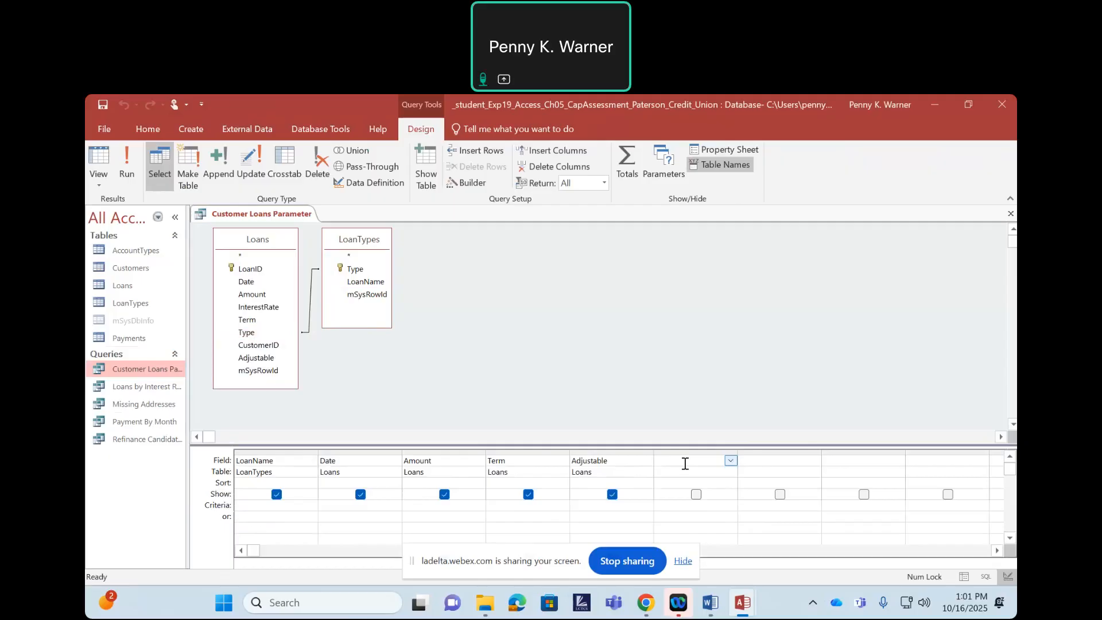
Step: Enter the criterion >=[Enter Minimum Loan Amount] for the Amount field and widen its column to fit the whole expression
{"action": "left_click", "coordinate": [414, 510]}
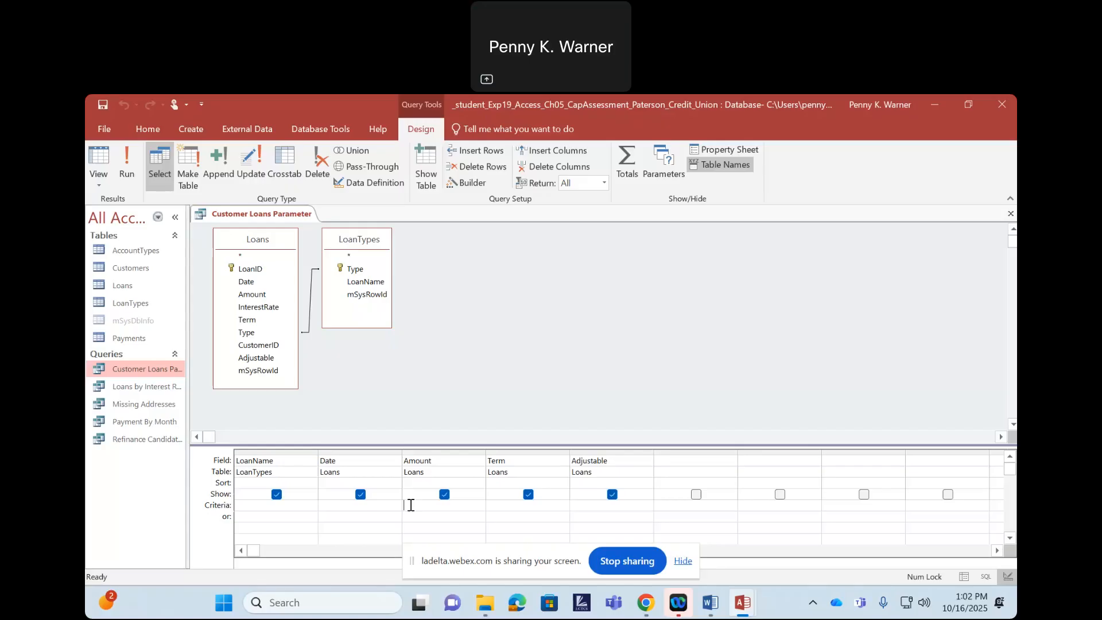
{"action": "type", "text": ">=["}
{"action": "type", "text": "Enter"}
{"action": "type", "text": " Mini"}
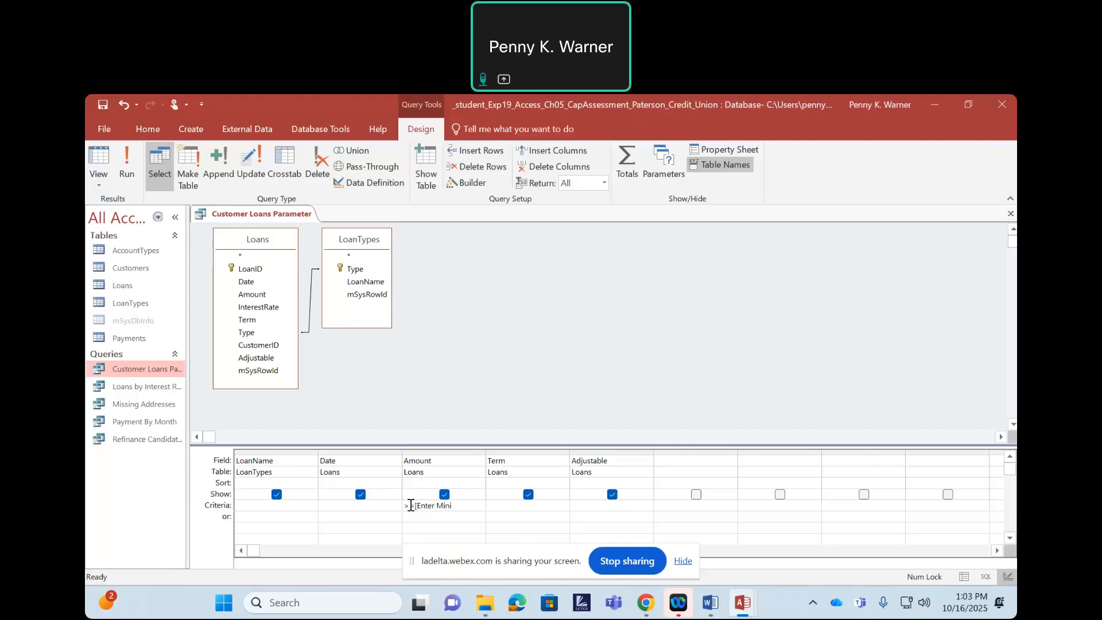
{"action": "type", "text": "mum Loan Amount]"}
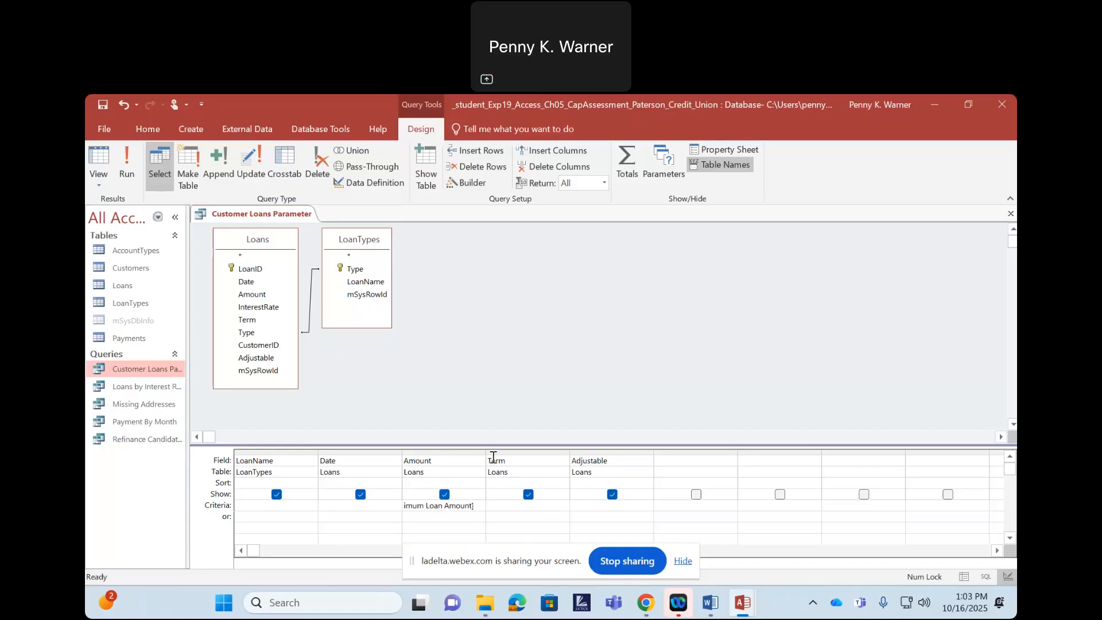
{"action": "left_click_drag", "start_coordinate": [486, 452], "coordinate": [592, 452]}
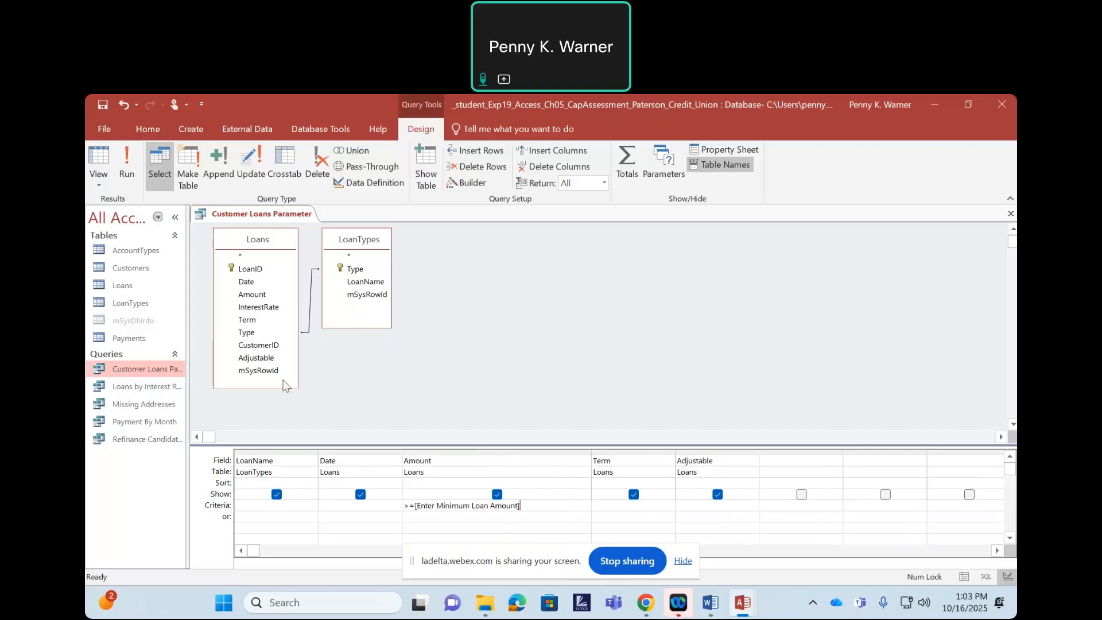
Step: Run the Customer Loans Parameter query with 250000 as the minimum loan amount
{"action": "right_click", "coordinate": [285, 215]}
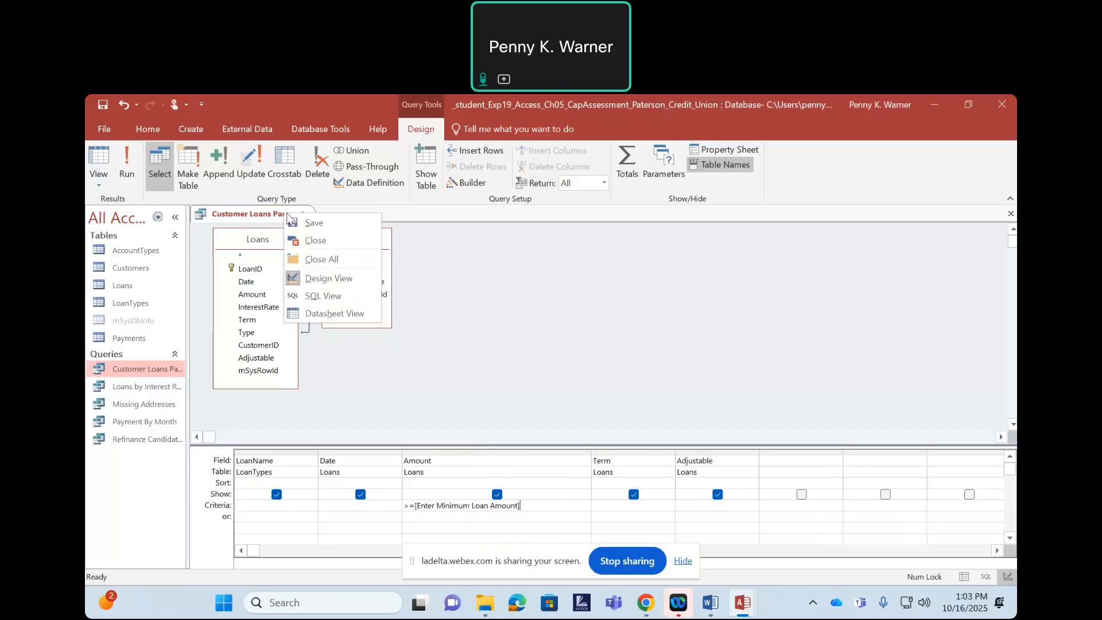
{"action": "left_click", "coordinate": [242, 217]}
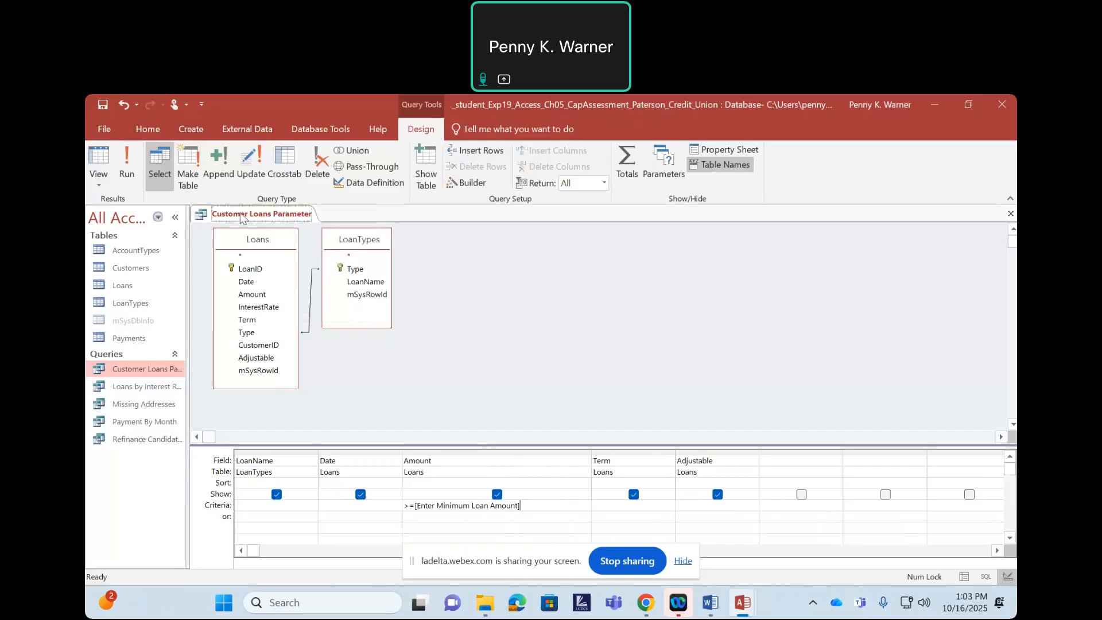
{"action": "left_click", "coordinate": [127, 164]}
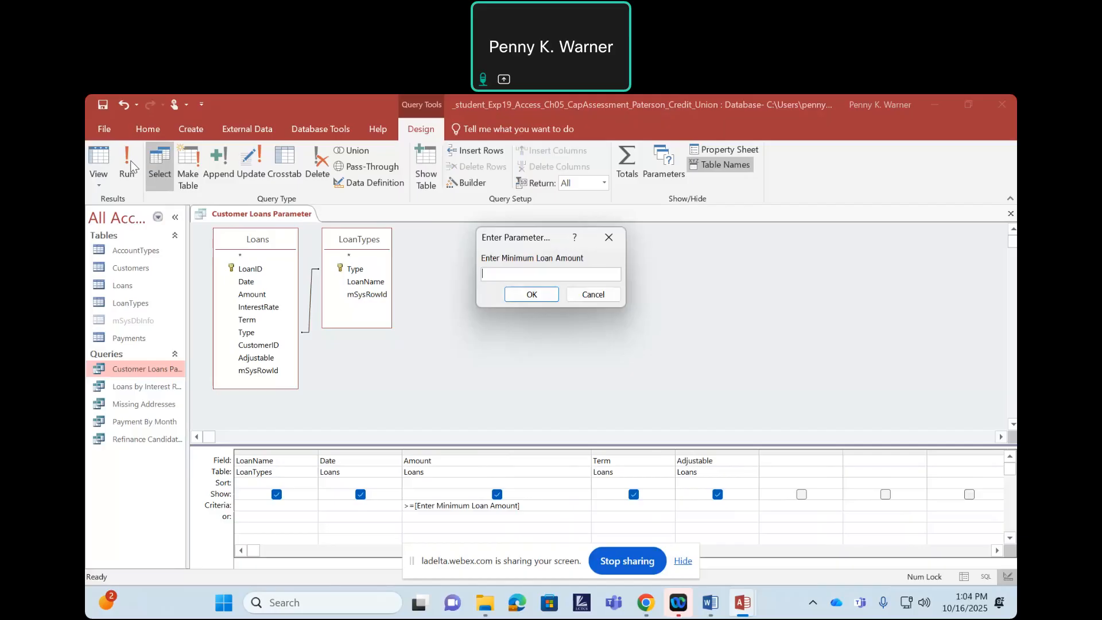
{"action": "type", "text": "250000"}
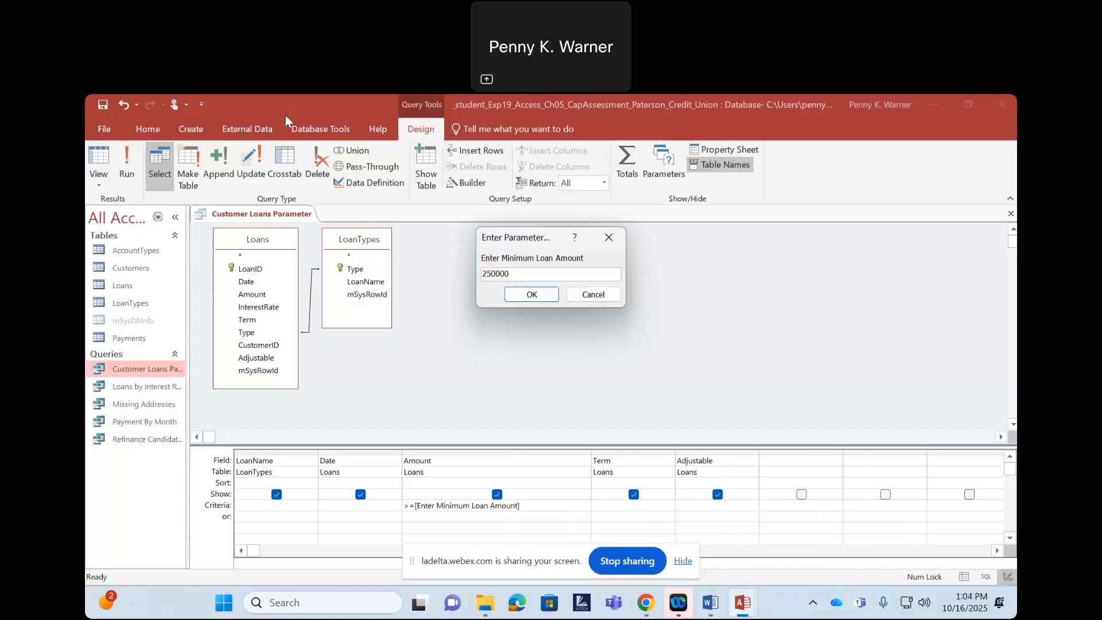
{"action": "left_click", "coordinate": [542, 294]}
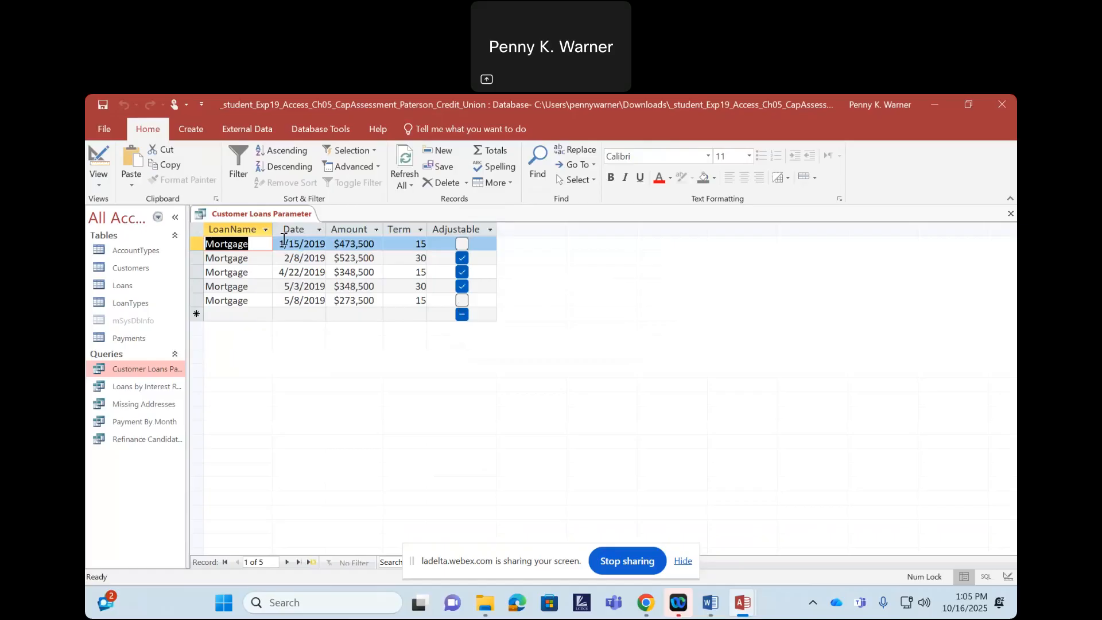
Step: Switch to the solution database and try to show its Customer Loans Parameter query in Datasheet view
{"action": "mouse_move", "coordinate": [745, 604]}
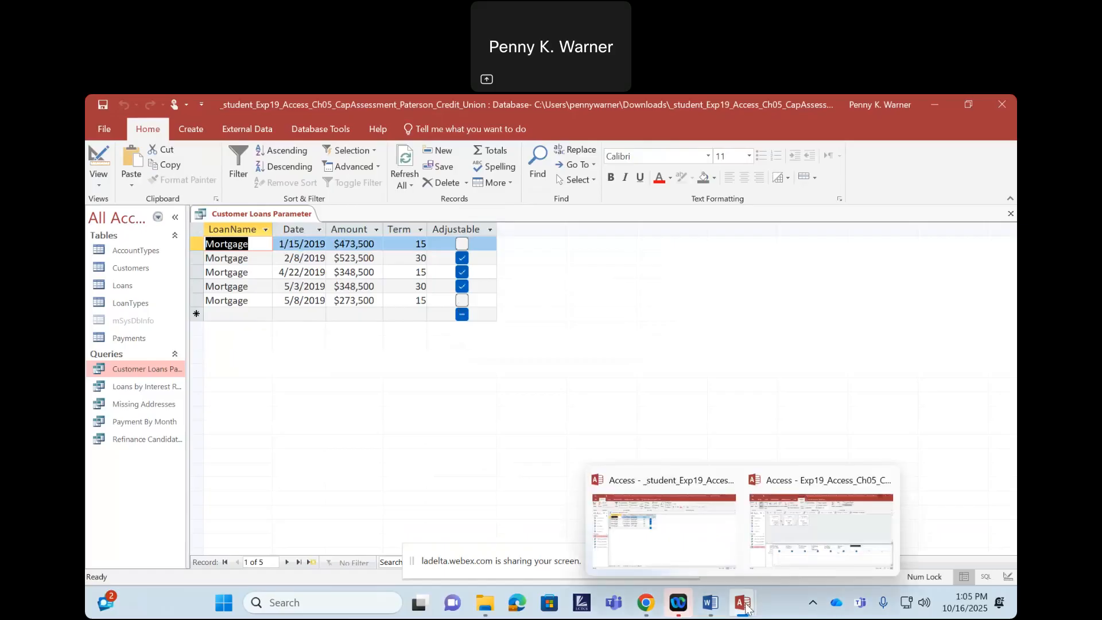
{"action": "left_click", "coordinate": [807, 526]}
{"action": "right_click", "coordinate": [148, 369]}
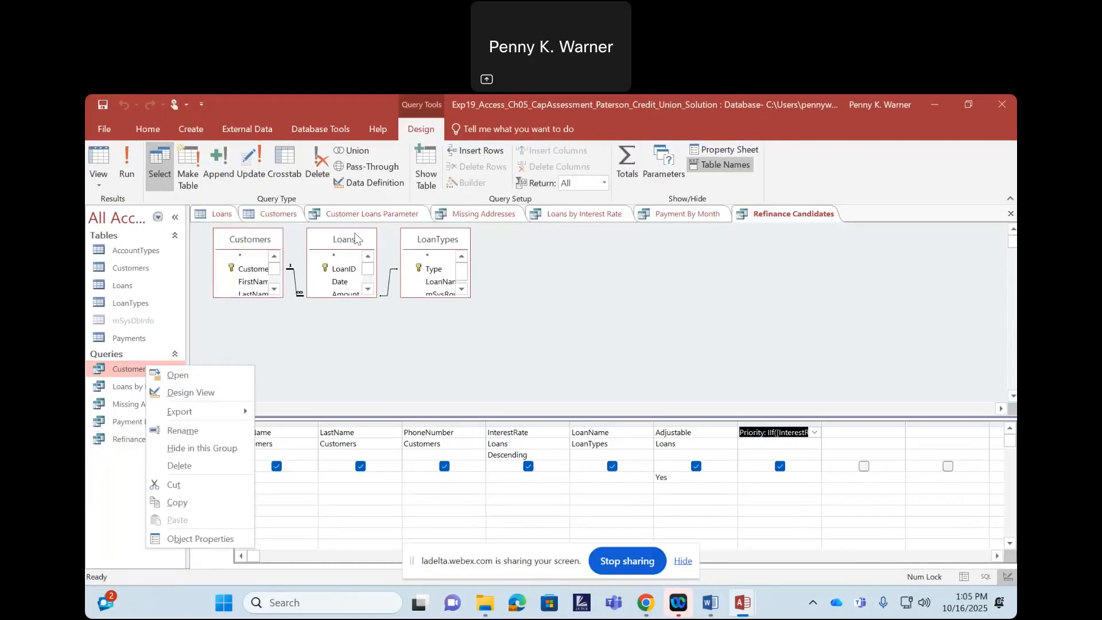
{"action": "left_click", "coordinate": [367, 216]}
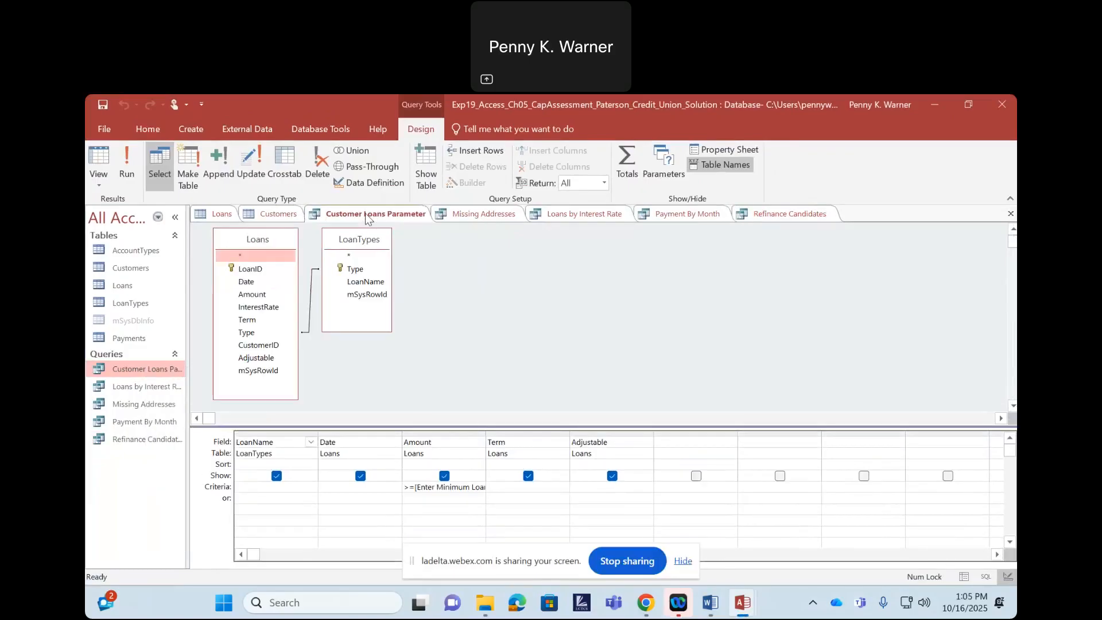
{"action": "right_click", "coordinate": [367, 217]}
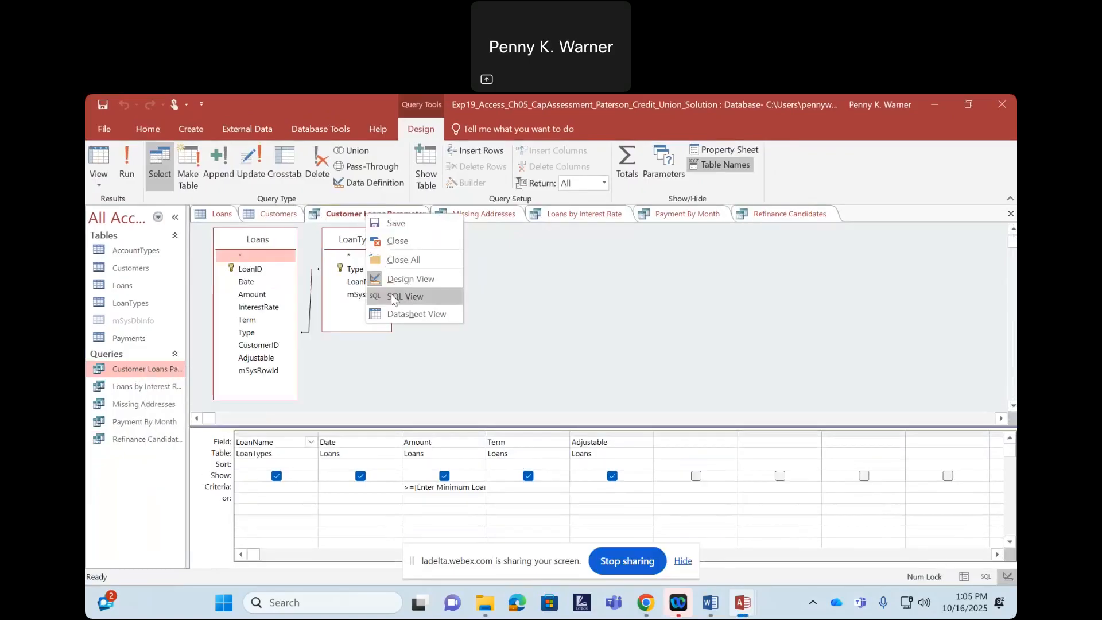
{"action": "left_click", "coordinate": [396, 313]}
{"action": "left_click", "coordinate": [535, 383]}
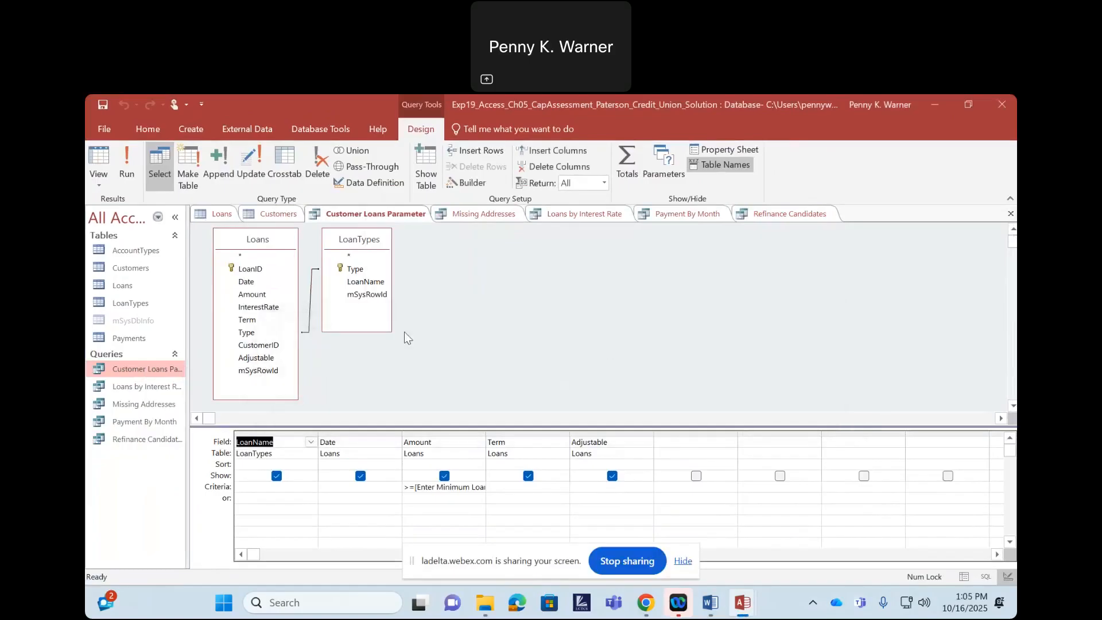
{"action": "right_click", "coordinate": [394, 213]}
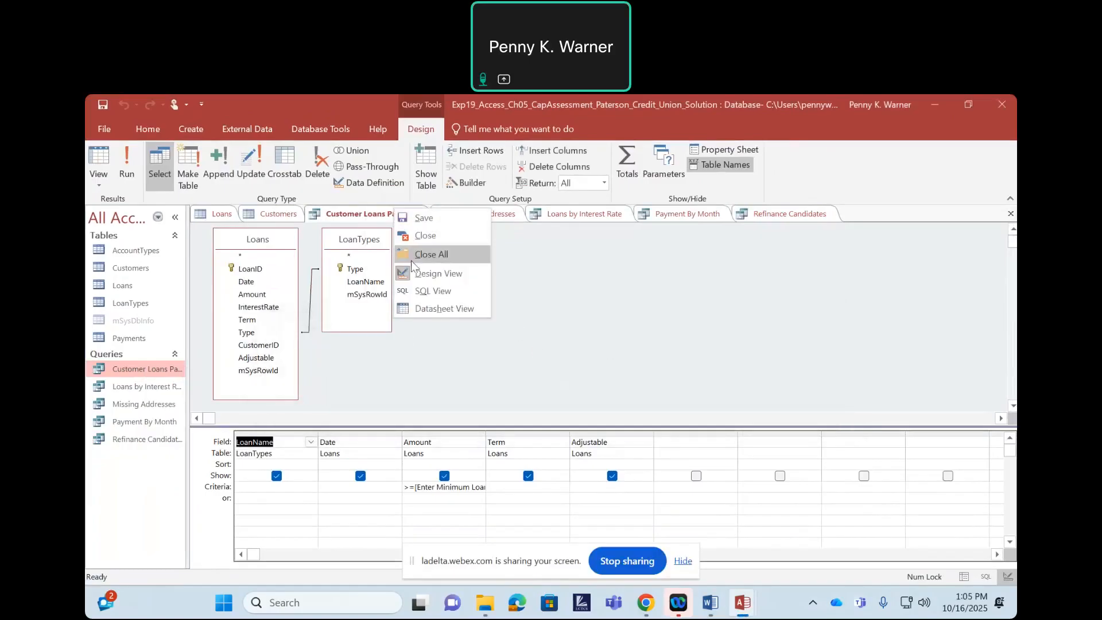
{"action": "left_click", "coordinate": [412, 308]}
{"action": "left_click", "coordinate": [529, 388]}
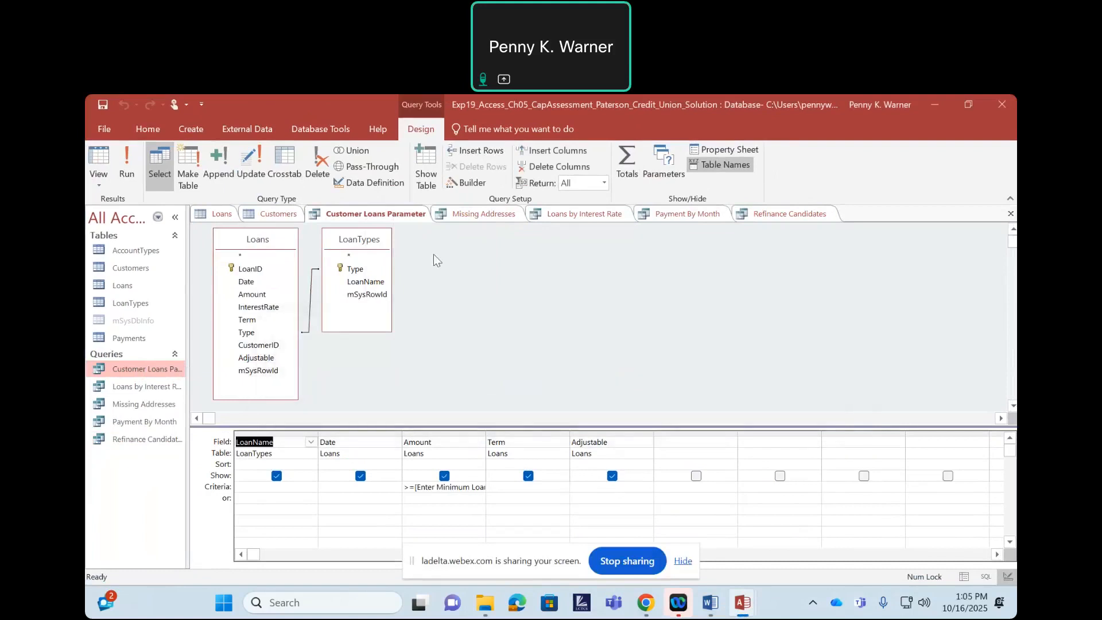
Step: Close the solution's Customer Loans Parameter query, try to reopen it from the query list, and return to the student database
{"action": "right_click", "coordinate": [392, 214]}
{"action": "left_click", "coordinate": [412, 238]}
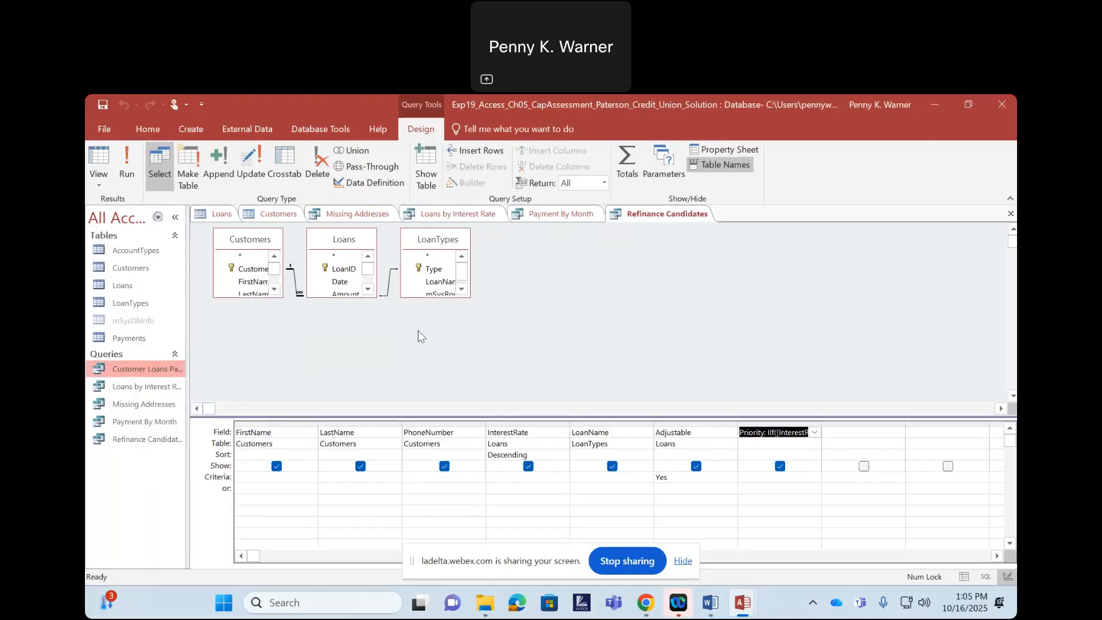
{"action": "double_click", "coordinate": [127, 370]}
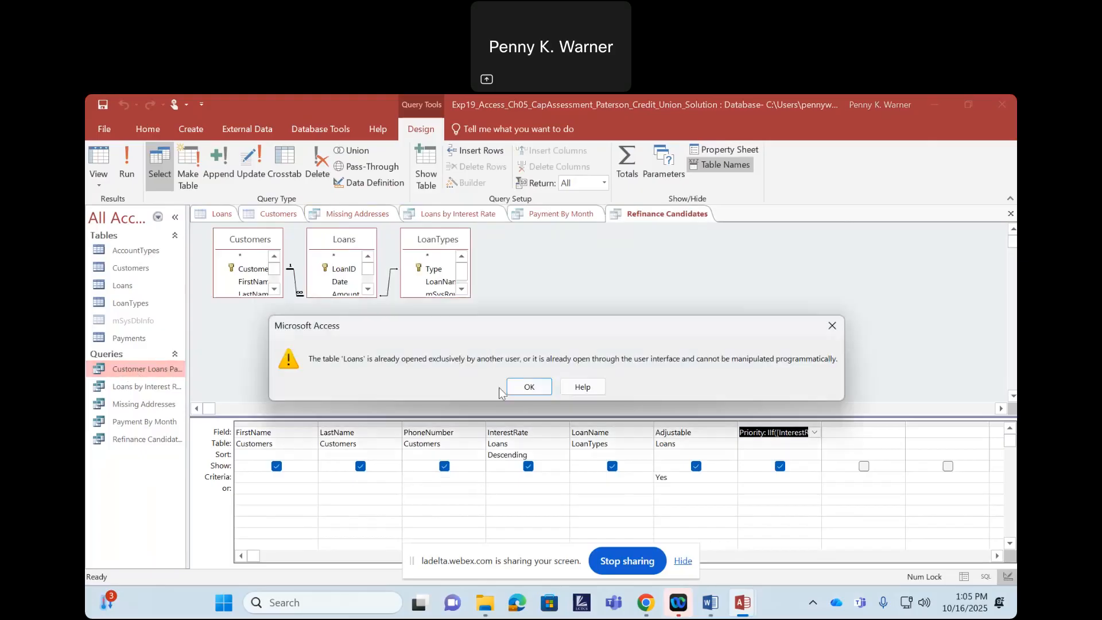
{"action": "left_click", "coordinate": [525, 387]}
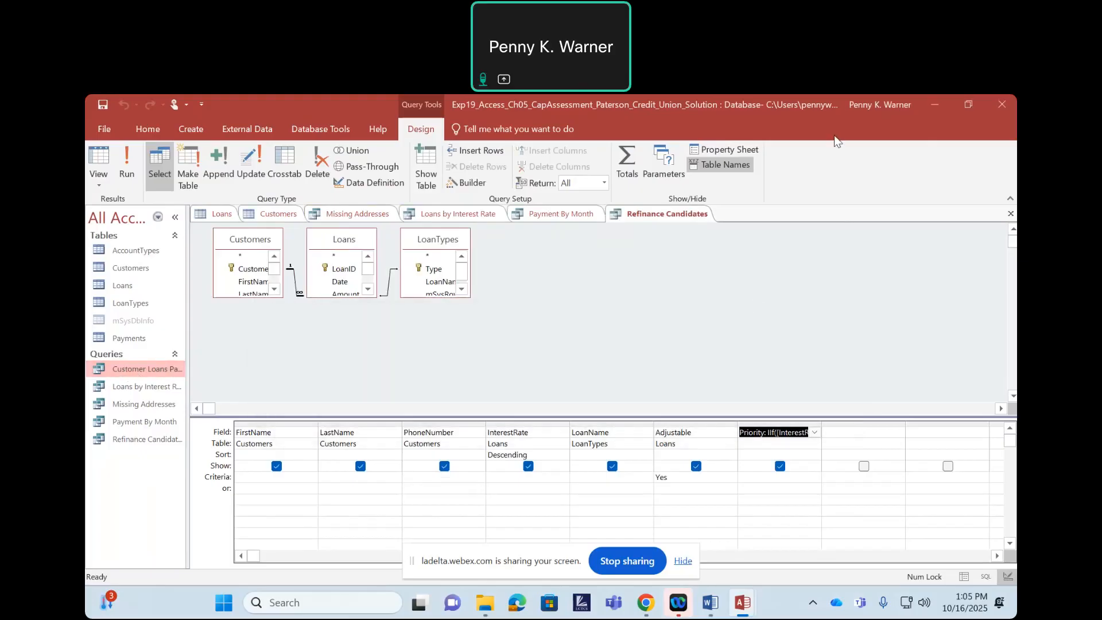
{"action": "left_click", "coordinate": [934, 104]}
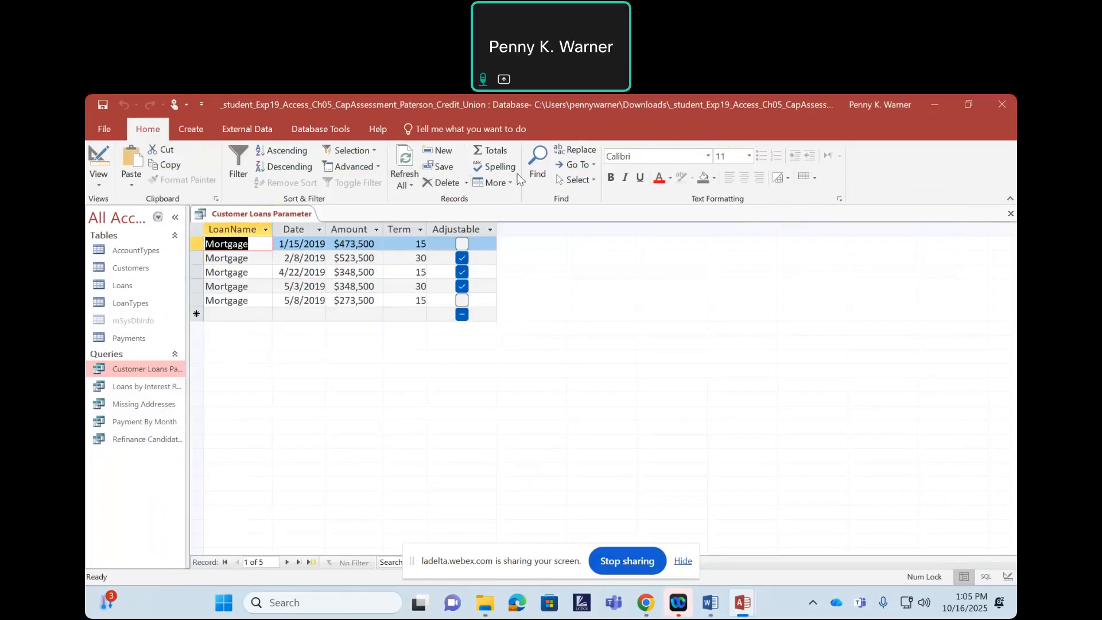
Step: Add a Total row to the Customer Loans Parameter results and set the Date column's aggregate to Count
{"action": "left_click", "coordinate": [491, 150]}
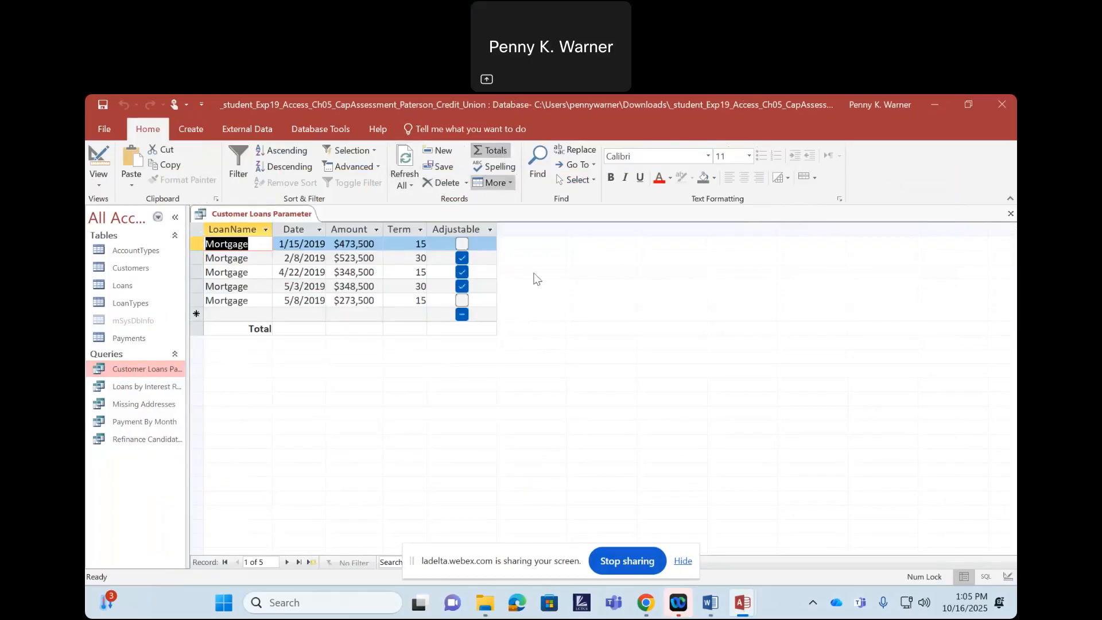
{"action": "left_click", "coordinate": [299, 328]}
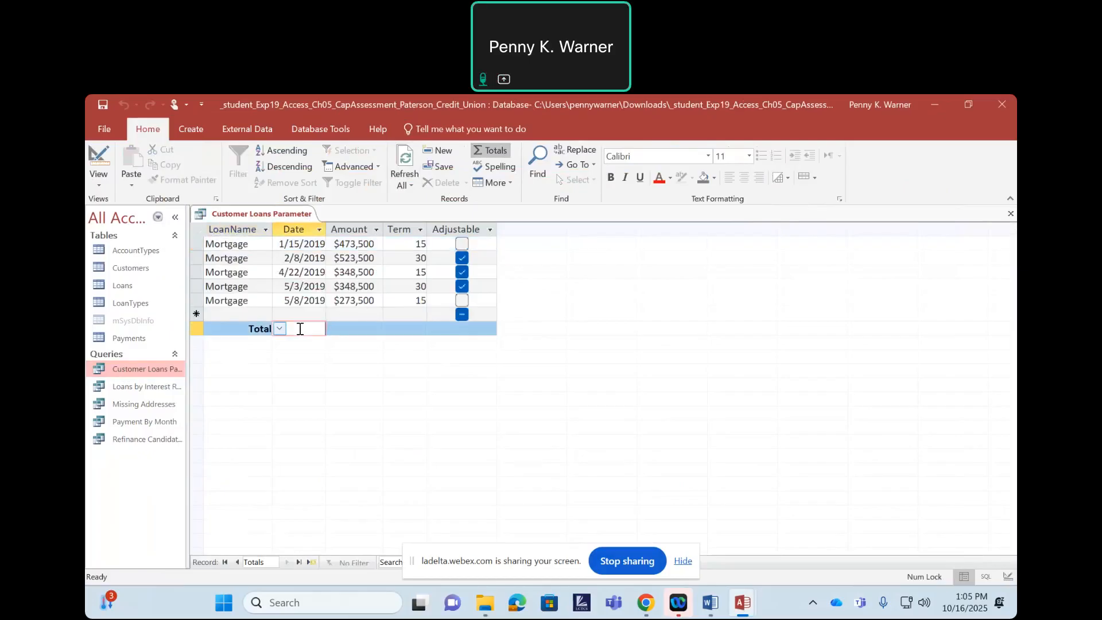
{"action": "left_click", "coordinate": [279, 329]}
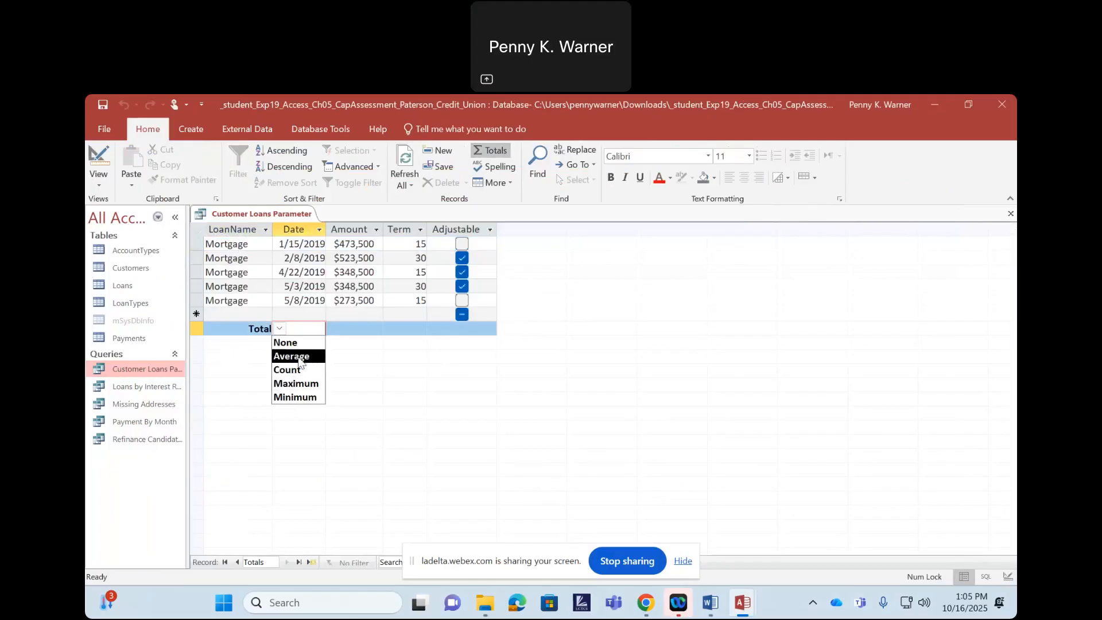
{"action": "left_click", "coordinate": [281, 330]}
{"action": "left_click", "coordinate": [287, 329]}
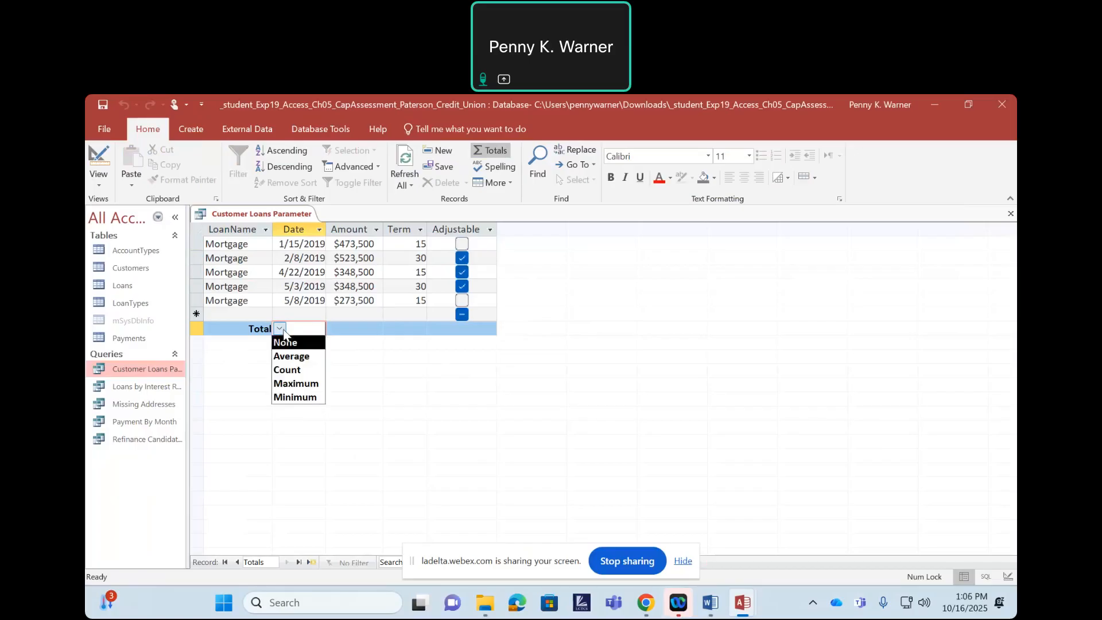
{"action": "left_click", "coordinate": [297, 370]}
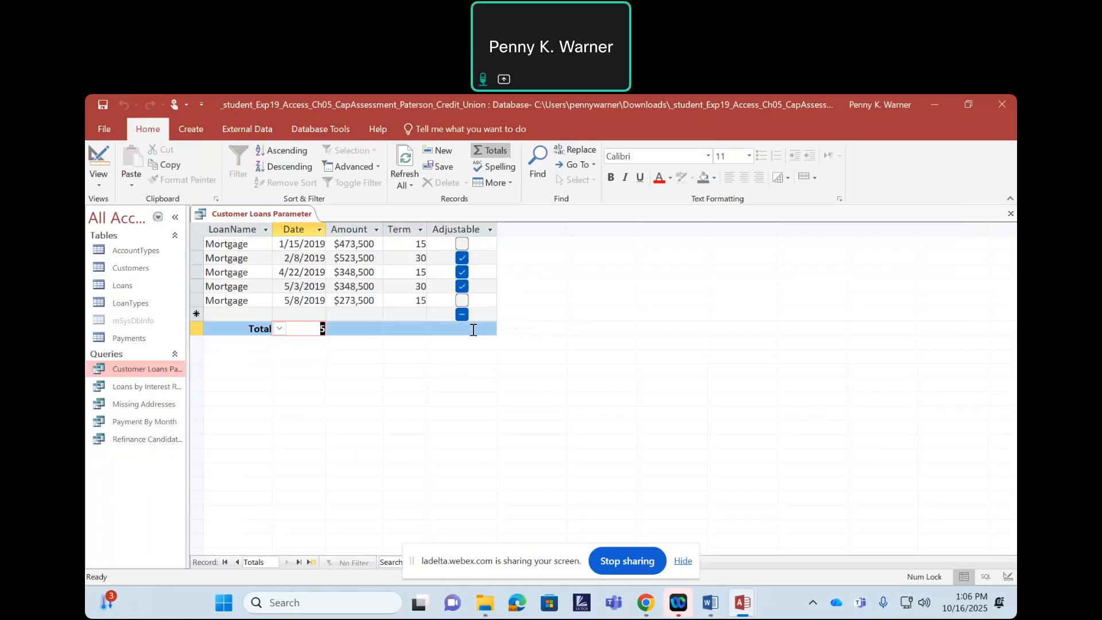
Step: Set the Amount column's aggregate to Average in the Total row and widen the Amount column
{"action": "left_click", "coordinate": [339, 329]}
{"action": "left_click", "coordinate": [334, 328]}
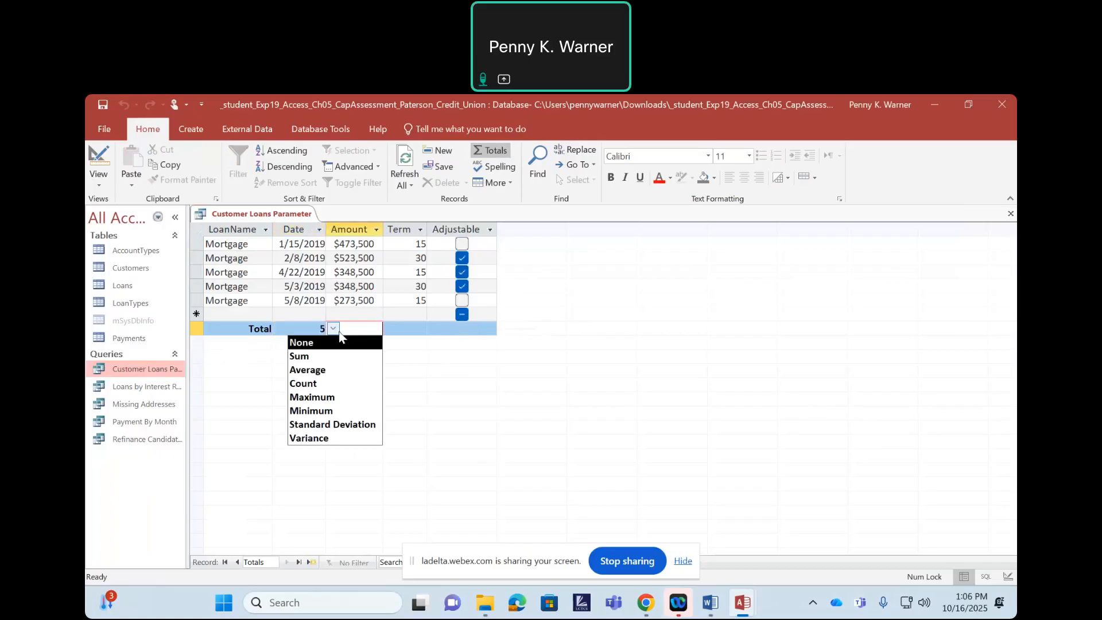
{"action": "left_click", "coordinate": [317, 369]}
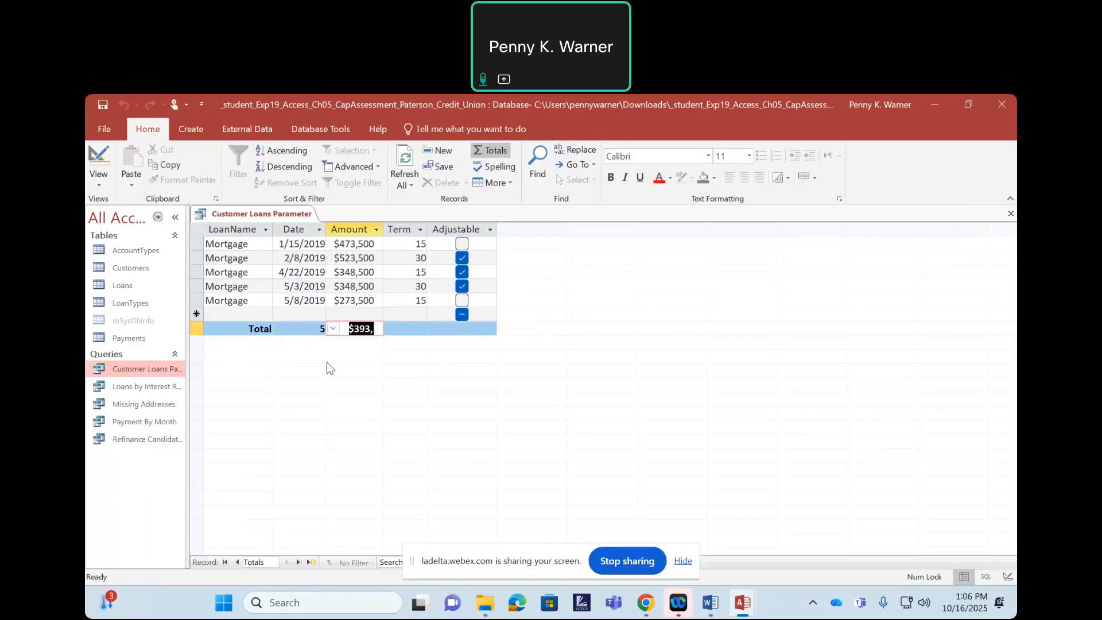
{"action": "left_click_drag", "start_coordinate": [383, 229], "coordinate": [404, 233]}
{"action": "left_click", "coordinate": [411, 328]}
{"action": "left_click", "coordinate": [411, 328]}
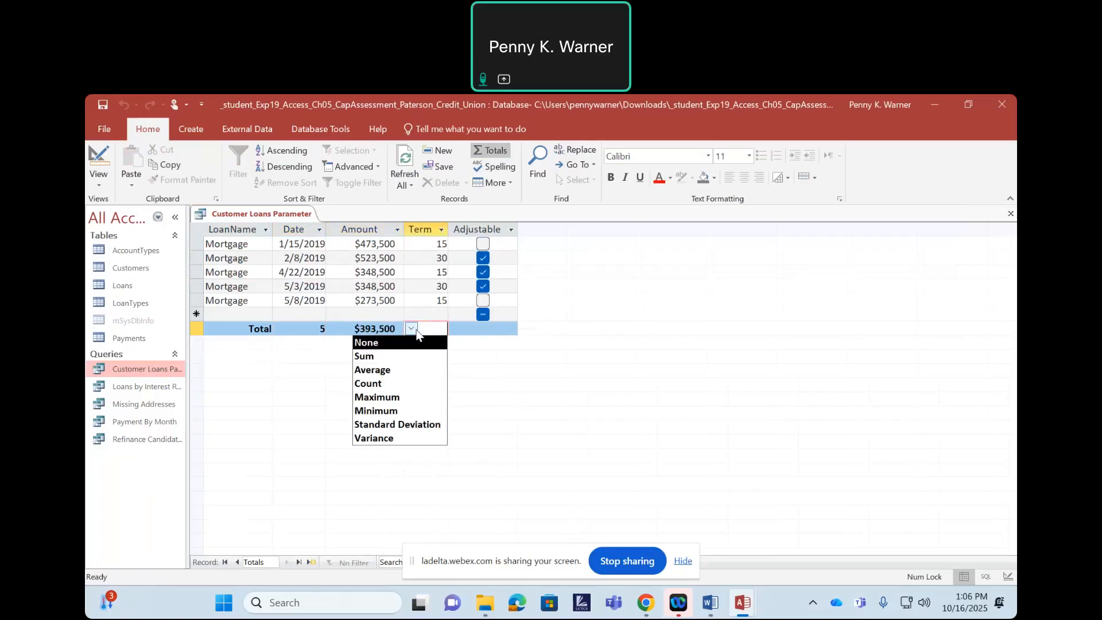
{"action": "left_click", "coordinate": [509, 383]}
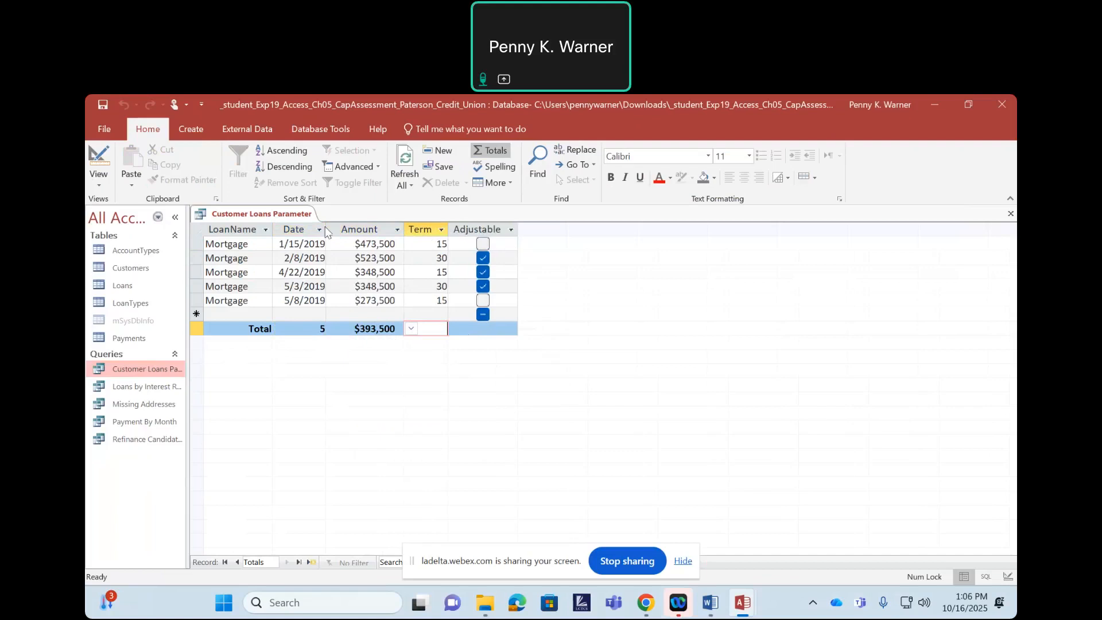
Step: Save and close the Customer Loans Parameter query
{"action": "right_click", "coordinate": [250, 217]}
{"action": "left_click", "coordinate": [245, 219]}
{"action": "right_click", "coordinate": [245, 217]}
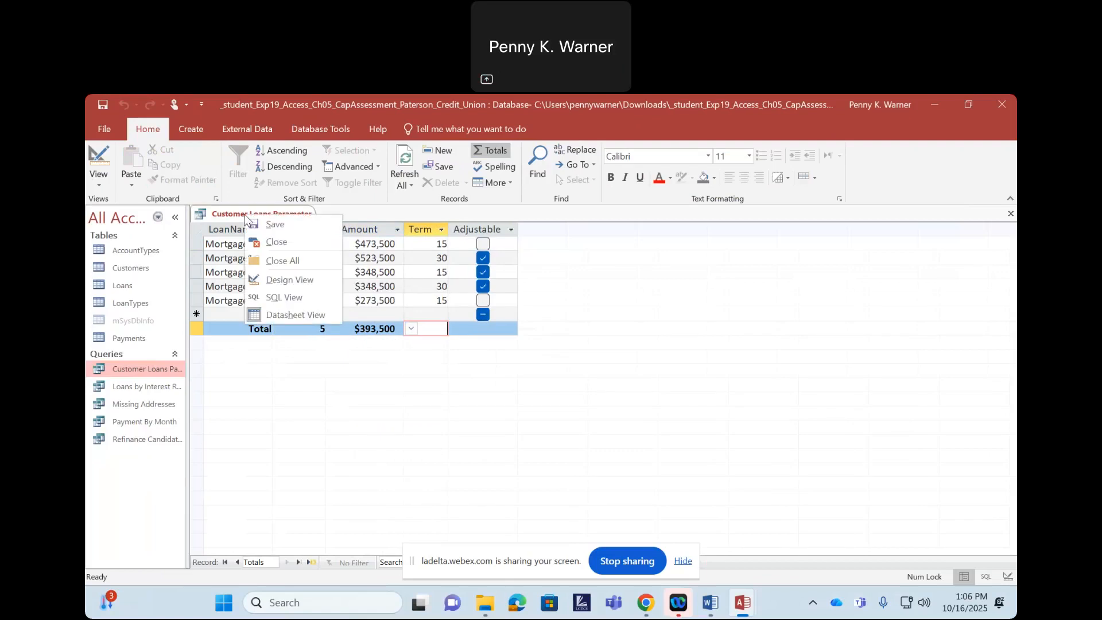
{"action": "left_click", "coordinate": [270, 242]}
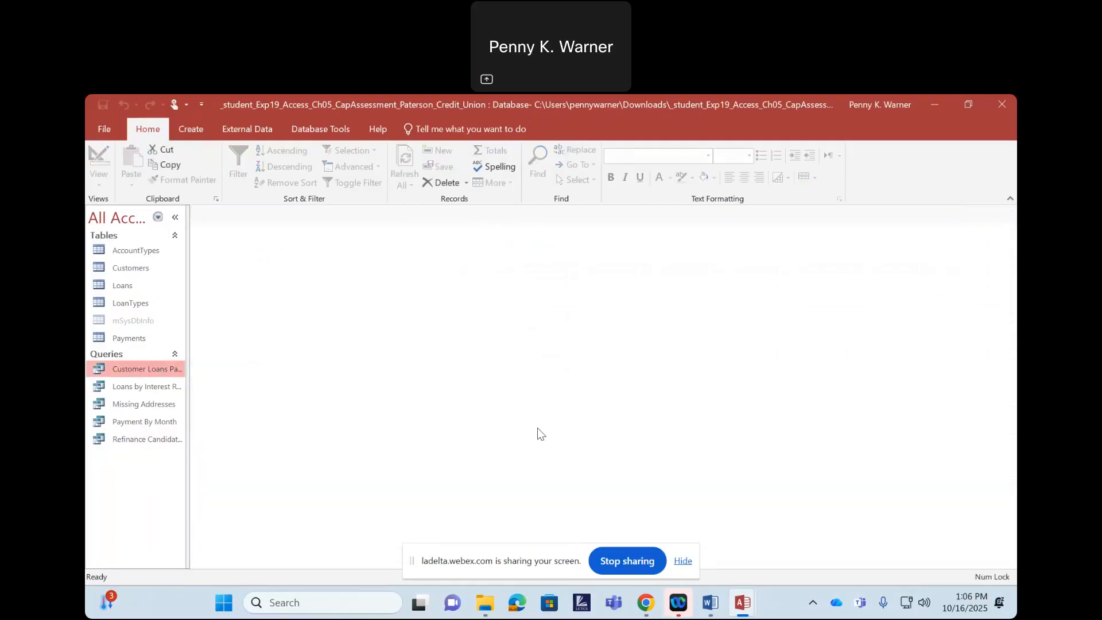
Step: Switch to the Word instructions, mark task 8 as done with red text, and bring task 9 up for reading
{"action": "left_click", "coordinate": [707, 607]}
{"action": "left_click", "coordinate": [165, 359]}
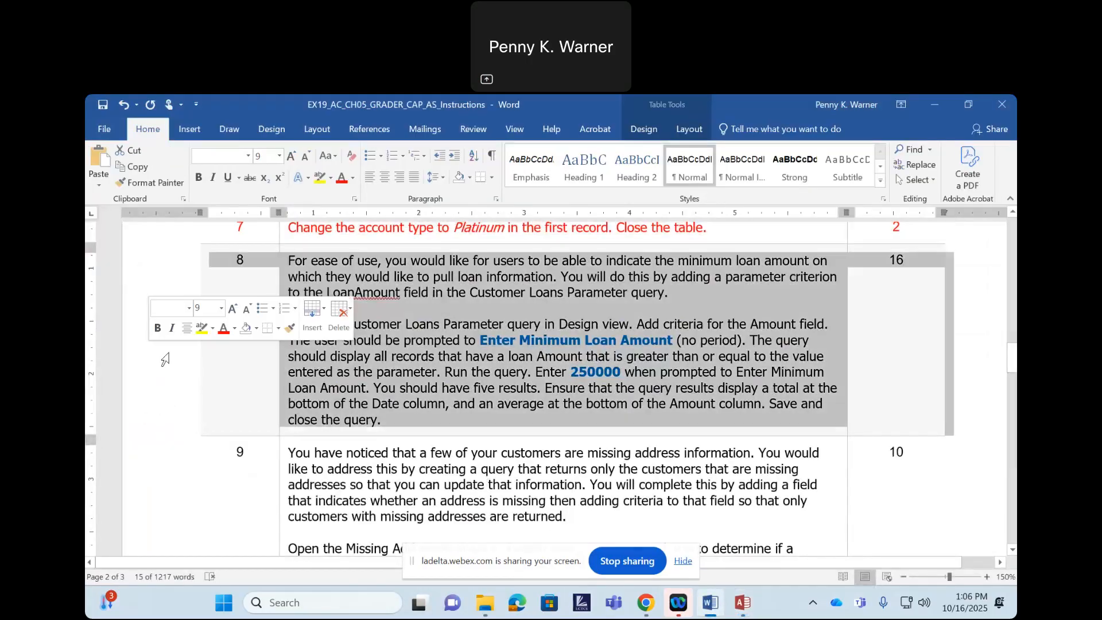
{"action": "left_click", "coordinate": [224, 328]}
{"action": "scroll", "coordinate": [548, 339], "scroll_direction": "down", "scroll_amount": 3}
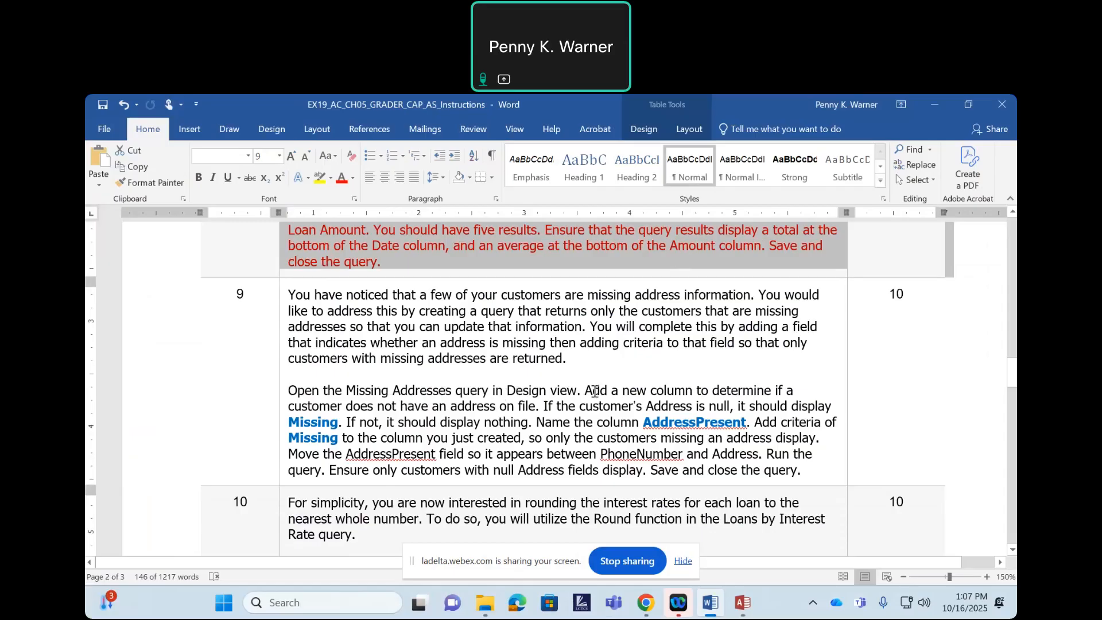
Step: Return to the student database, open the Missing Addresses query in Design view, and enlarge its design grid and Customers field list
{"action": "left_click", "coordinate": [743, 603]}
{"action": "left_click", "coordinate": [627, 540]}
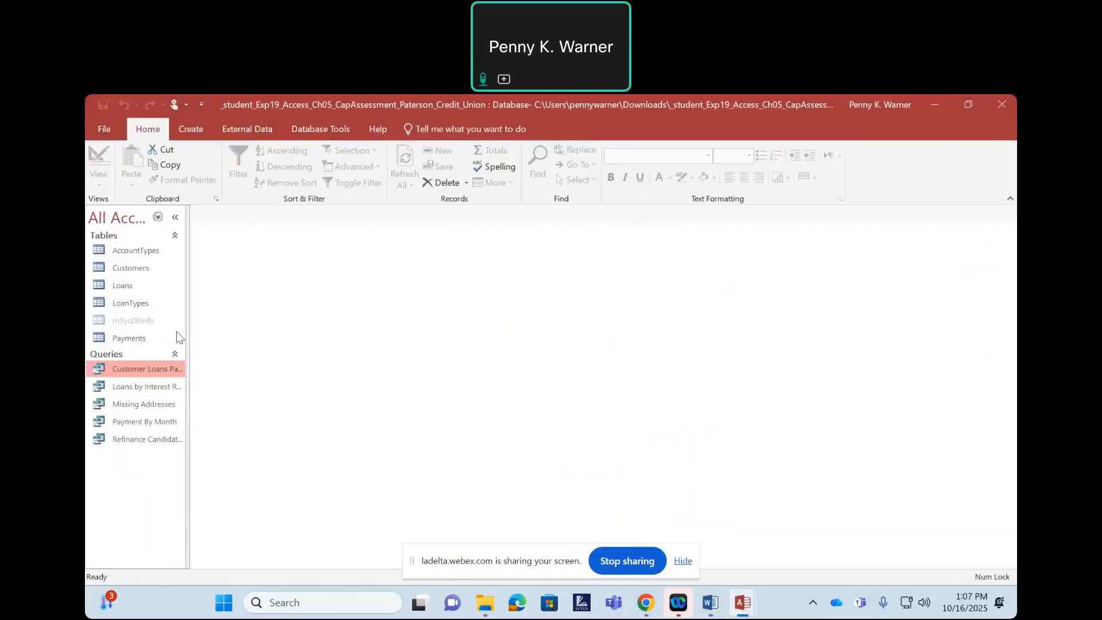
{"action": "left_click", "coordinate": [163, 409]}
{"action": "right_click", "coordinate": [164, 405]}
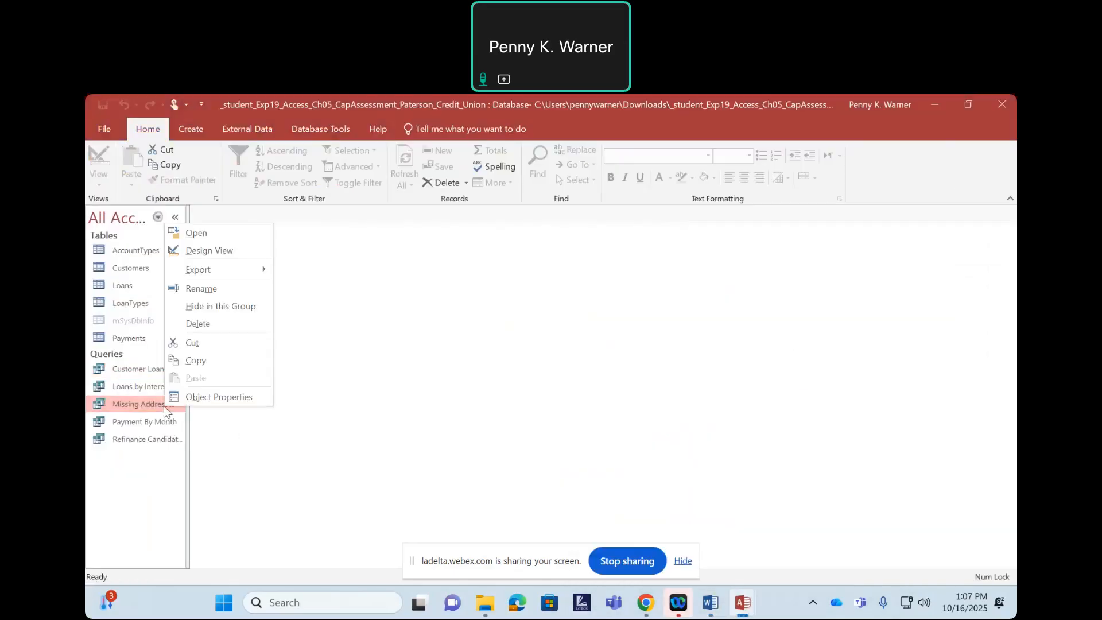
{"action": "left_click", "coordinate": [205, 244]}
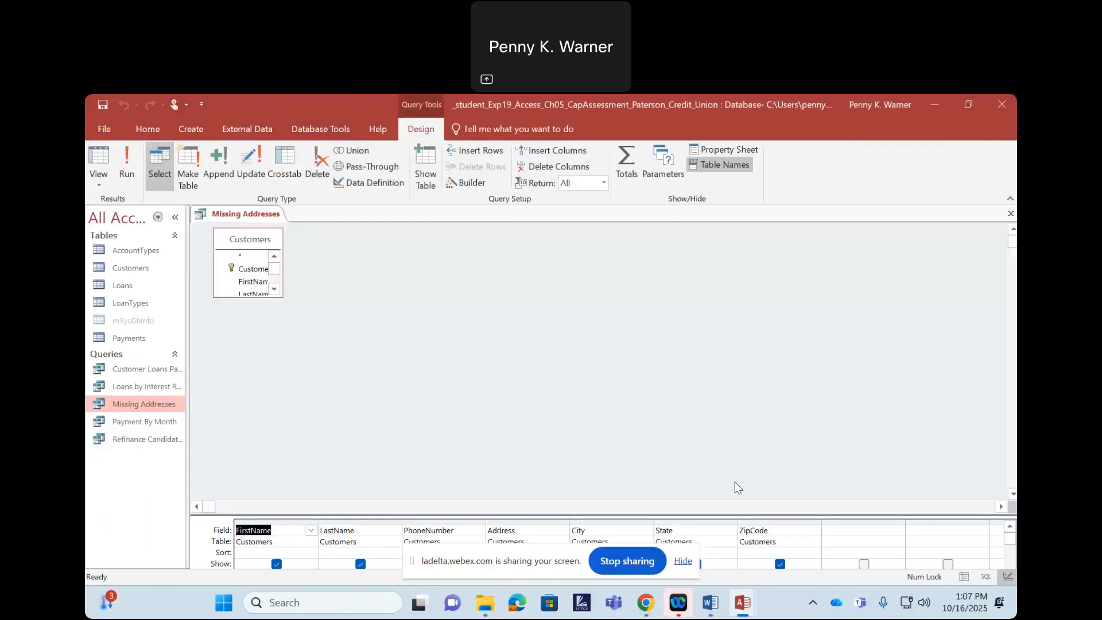
{"action": "left_click_drag", "start_coordinate": [739, 514], "coordinate": [739, 363]}
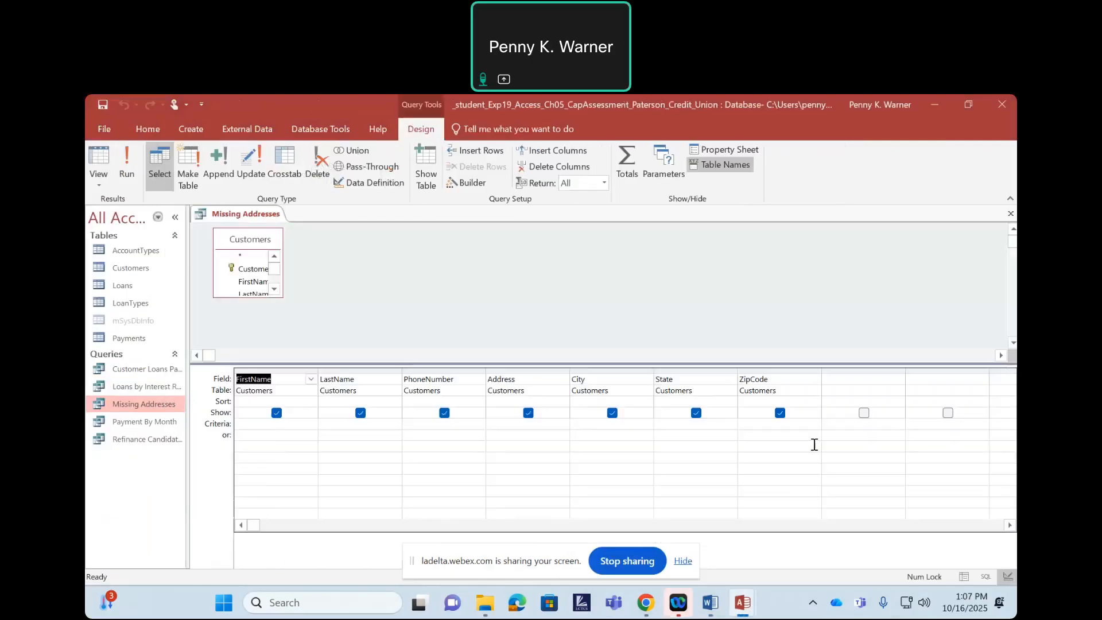
{"action": "left_click_drag", "start_coordinate": [270, 296], "coordinate": [270, 348]}
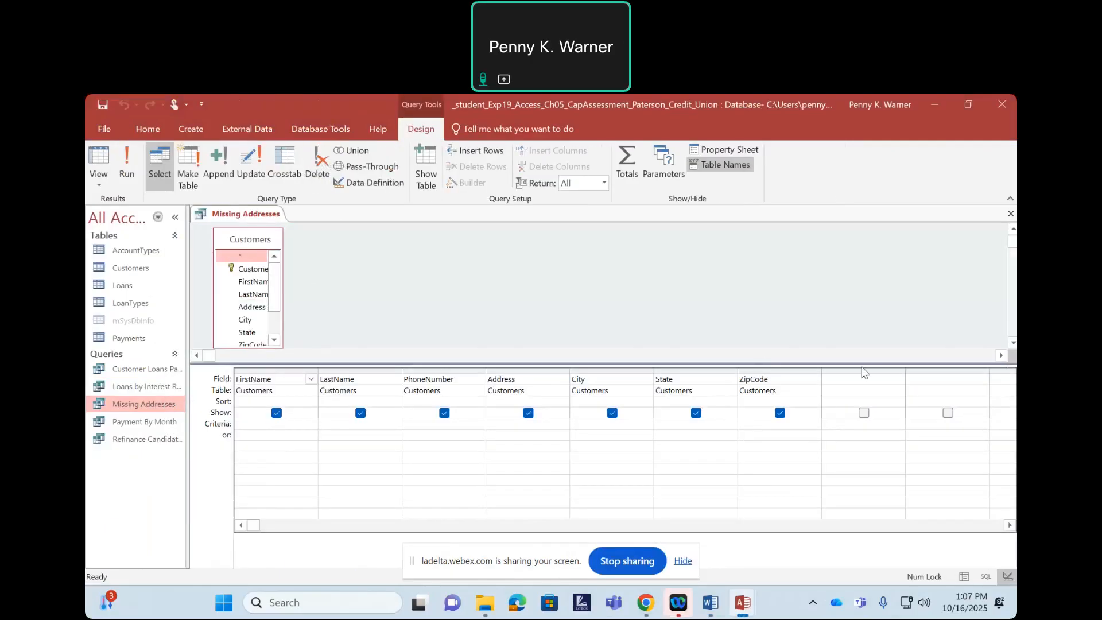
Step: Start an expression in the Expression Builder for the first empty column after ZipCode, naming the field AddressPresent:
{"action": "left_click", "coordinate": [849, 378]}
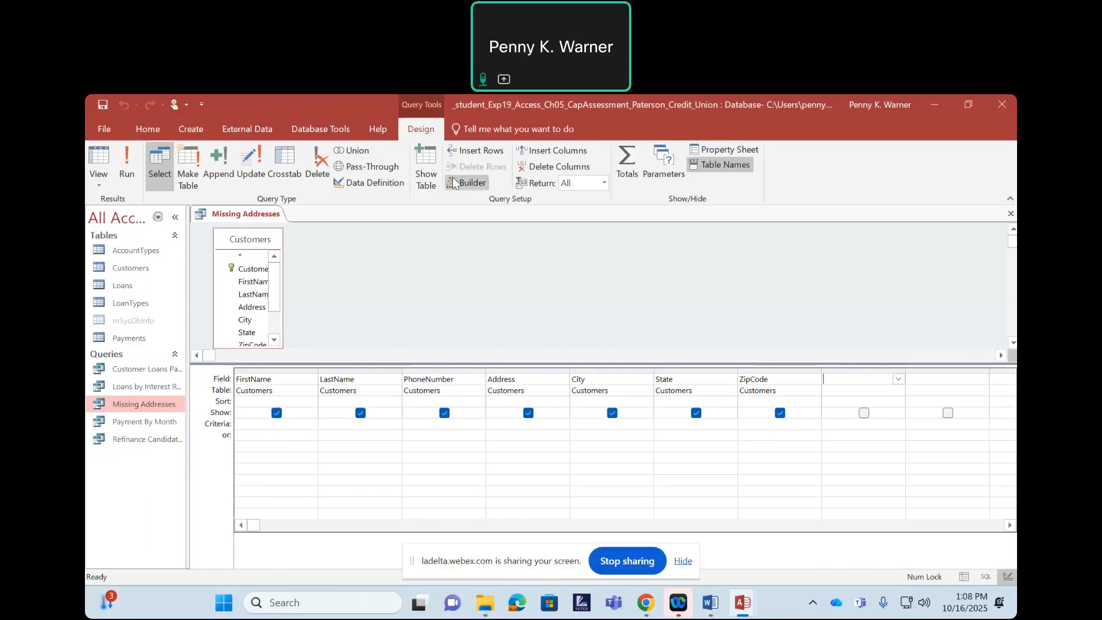
{"action": "left_click", "coordinate": [467, 183]}
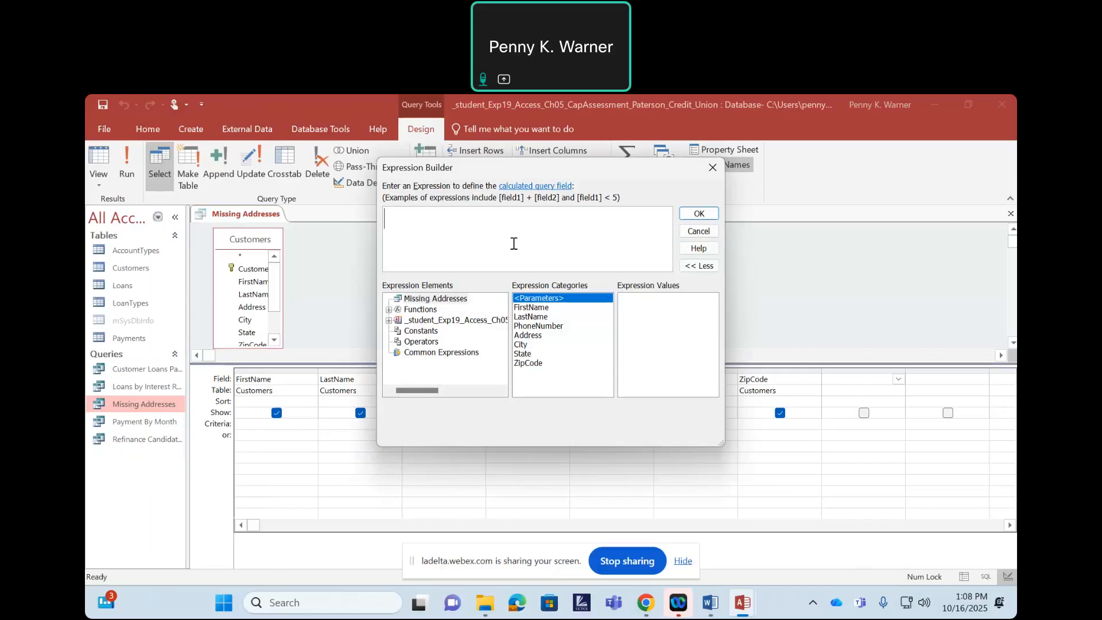
{"action": "type", "text": "A"}
{"action": "type", "text": "ressPr"}
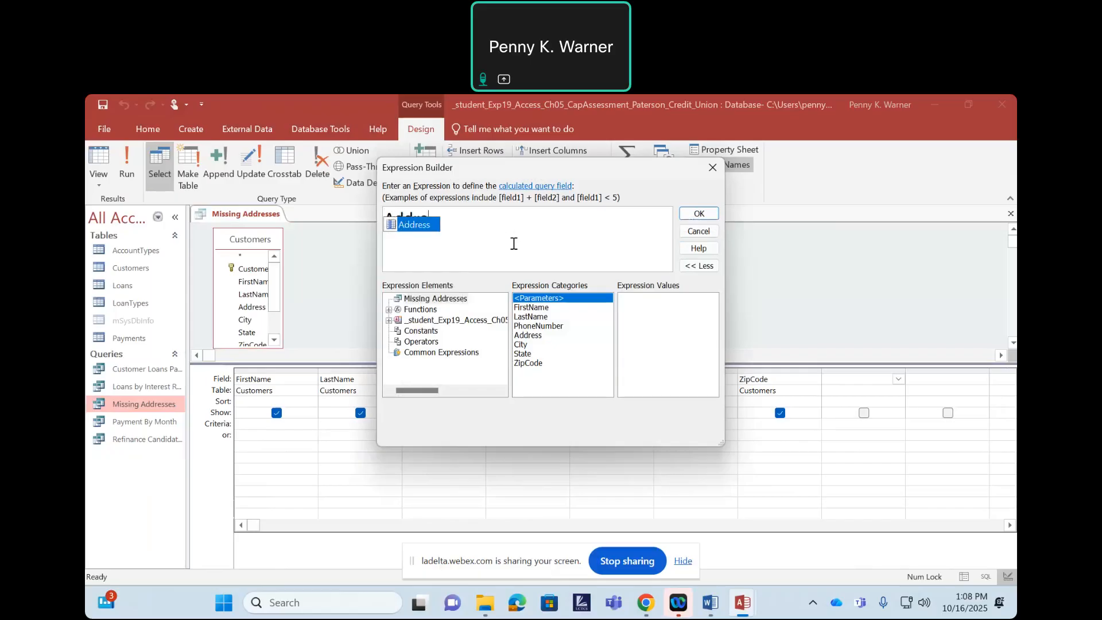
{"action": "type", "text": "esent:"}
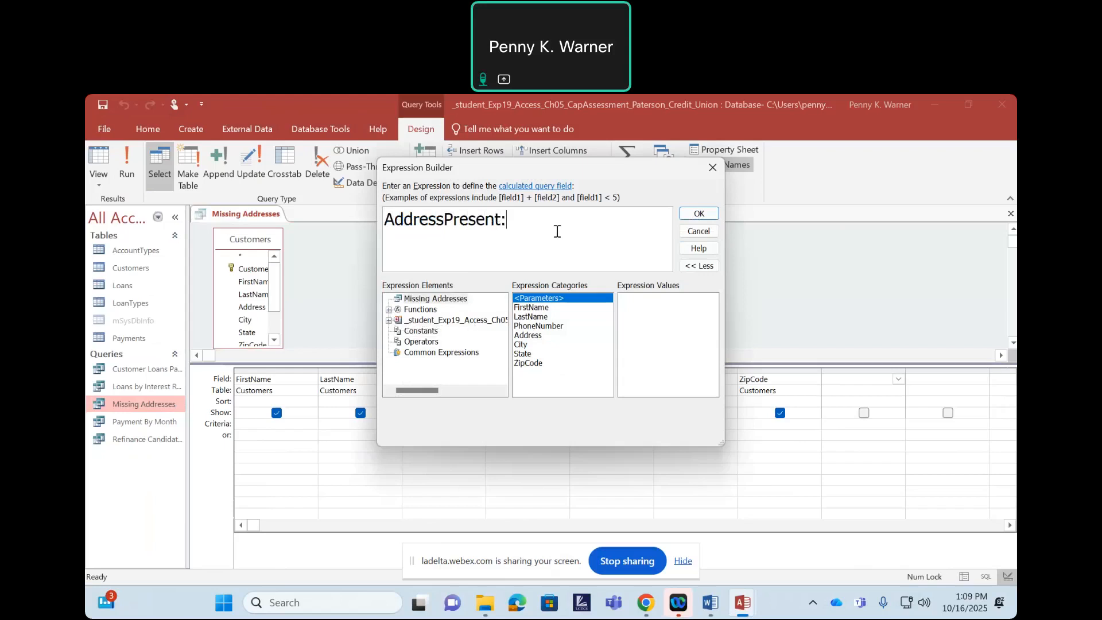
Step: Add the IIf function after the AddressPresent: name, separated by a space
{"action": "type", "text": "II"}
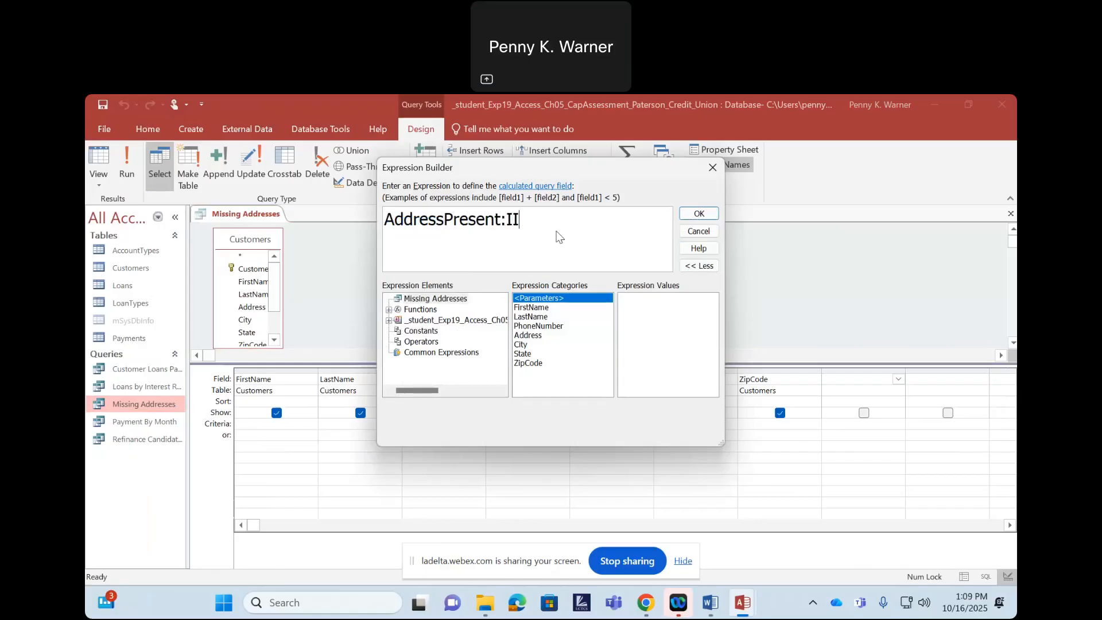
{"action": "key", "text": "BackSpace"}
{"action": "key", "text": "BackSpace"}
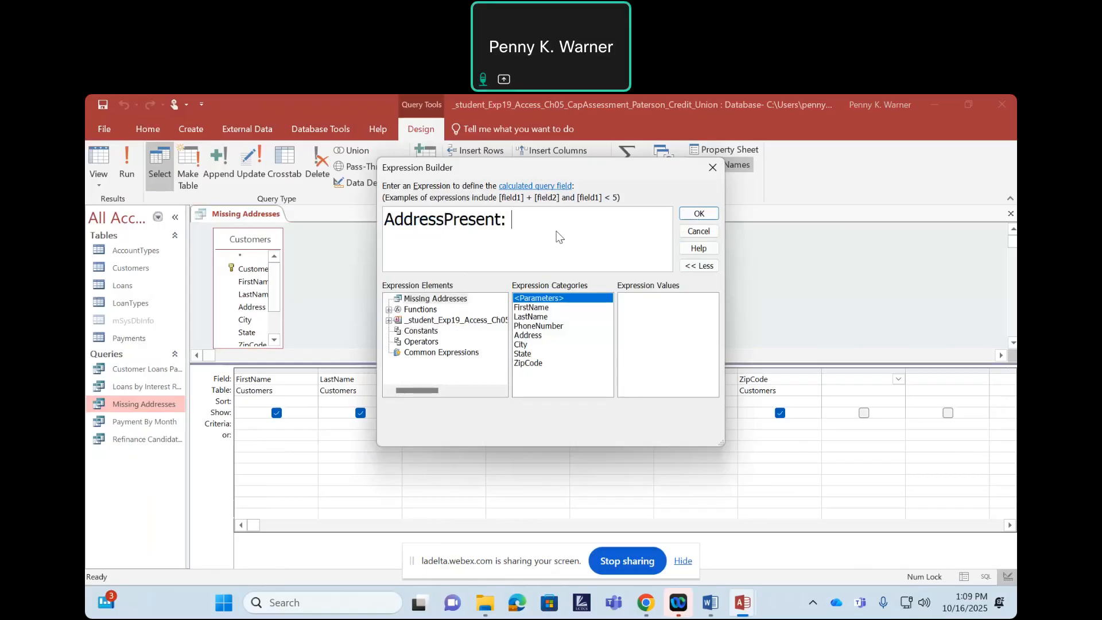
{"action": "type", "text": "I"}
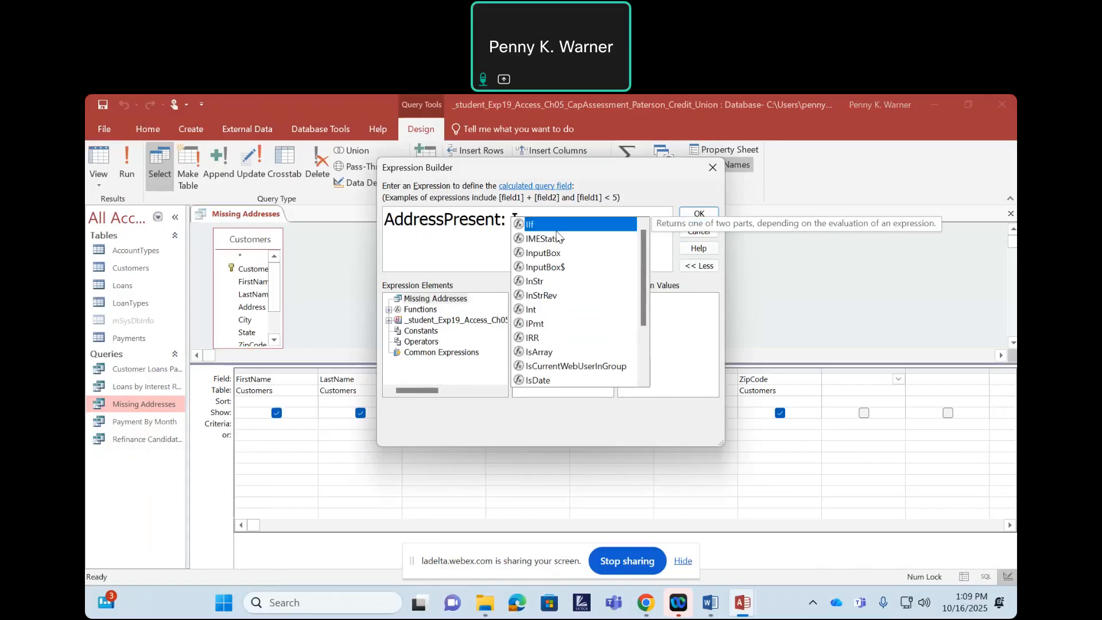
{"action": "double_click", "coordinate": [536, 231]}
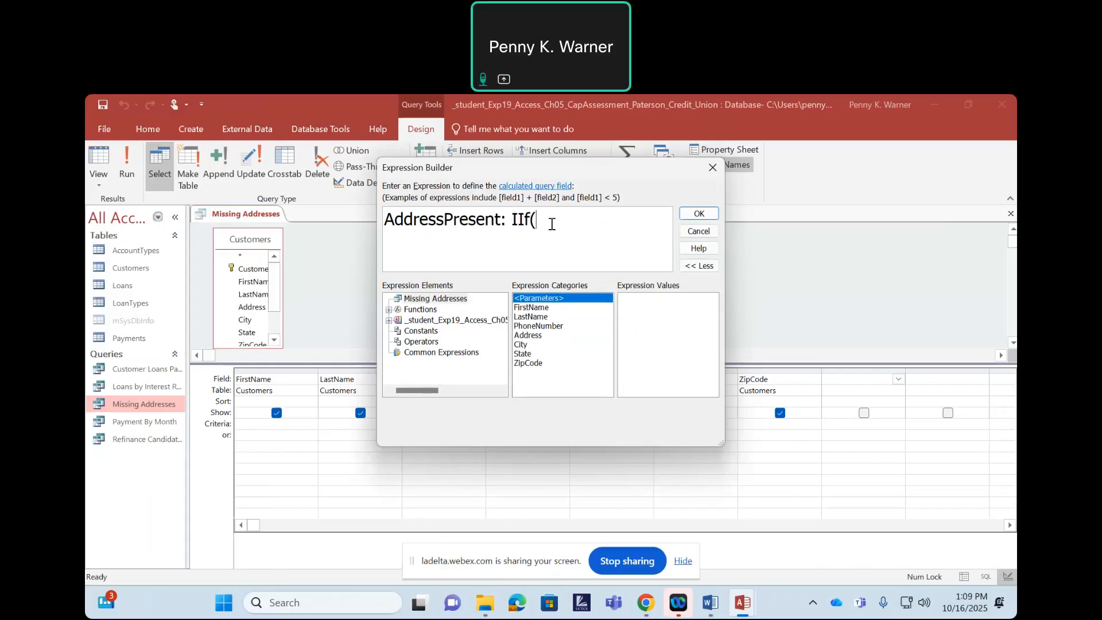
Step: Enter IsNull([Address] as the condition inside the IIf function
{"action": "type", "text": "IsN"}
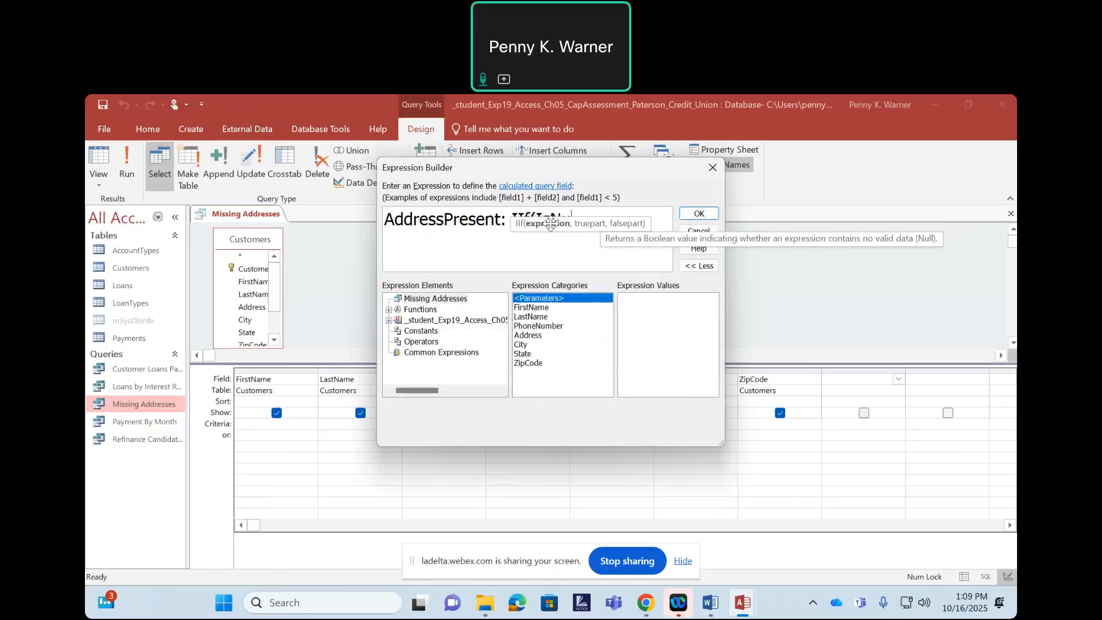
{"action": "type", "text": "ull"}
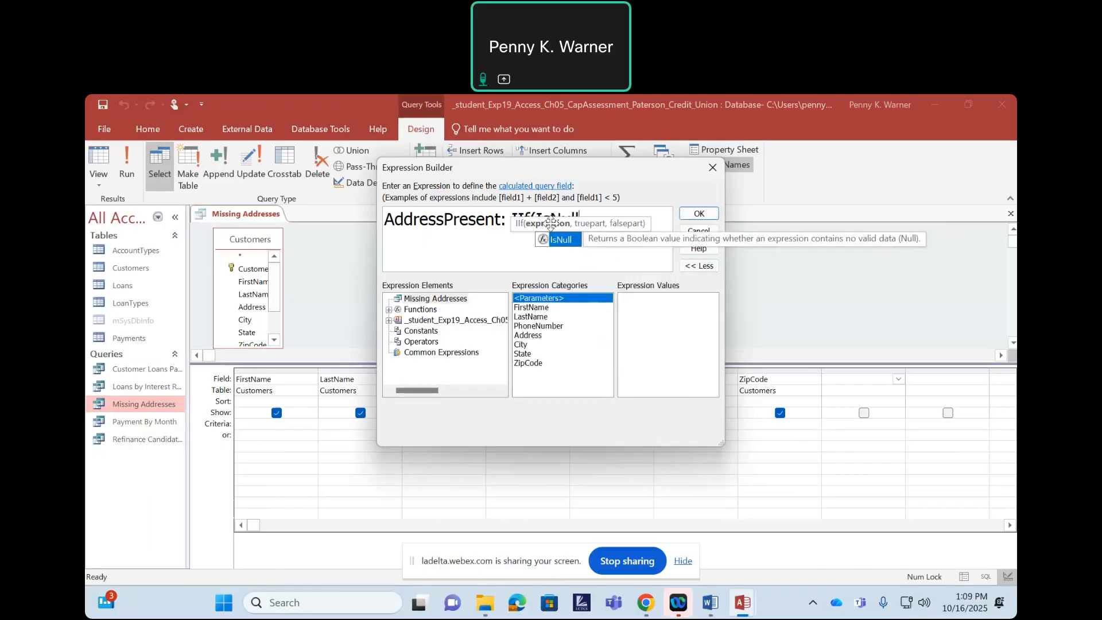
{"action": "type", "text": "("}
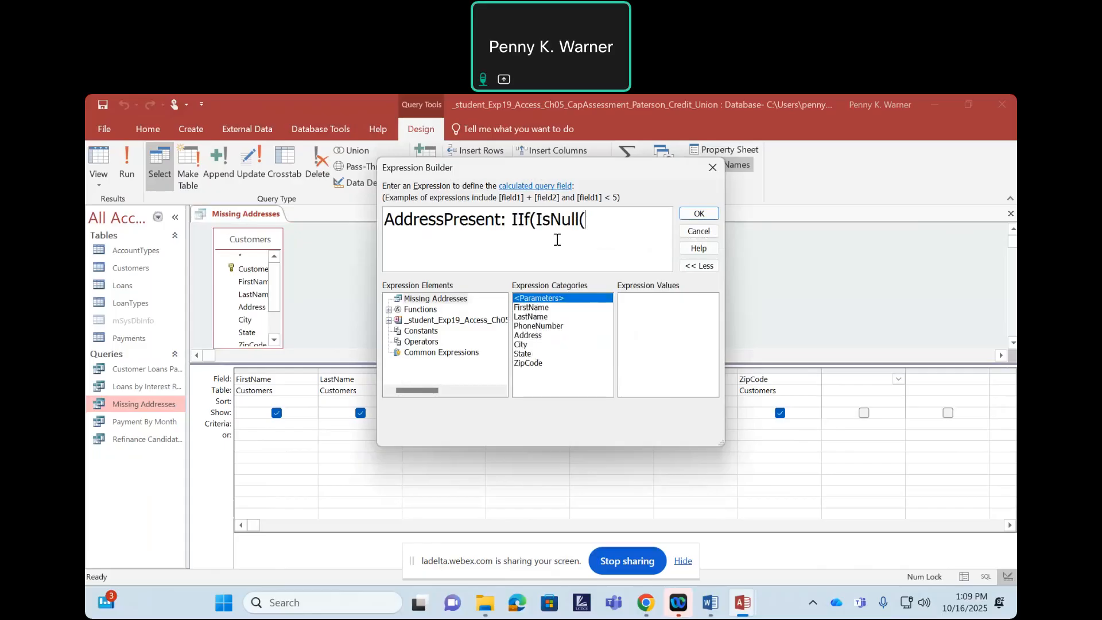
{"action": "type", "text": "["}
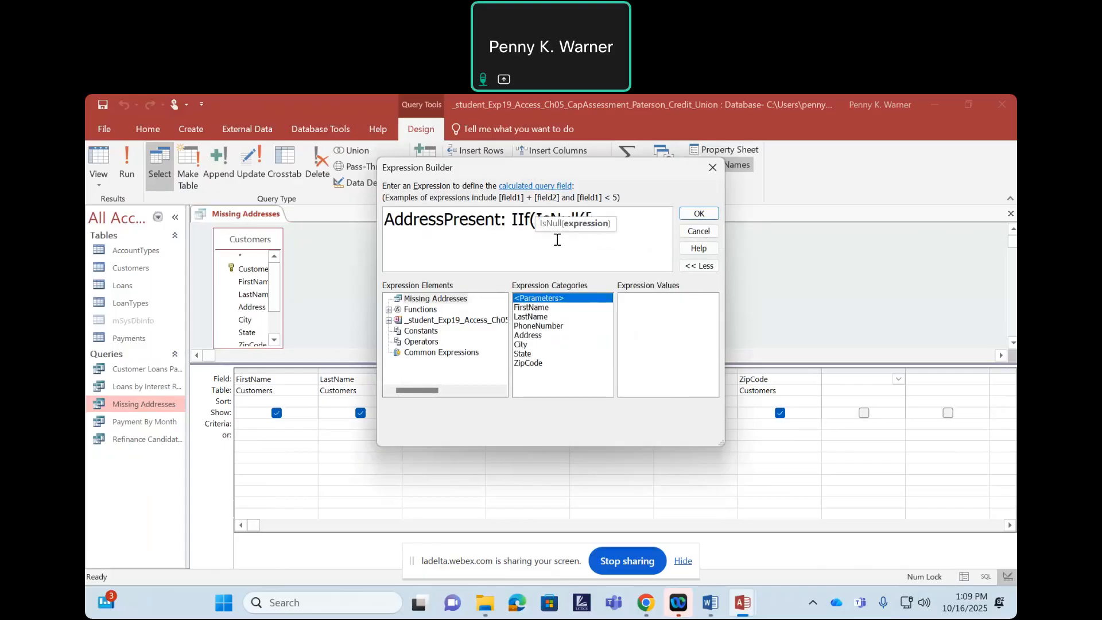
{"action": "type", "text": "Ad"}
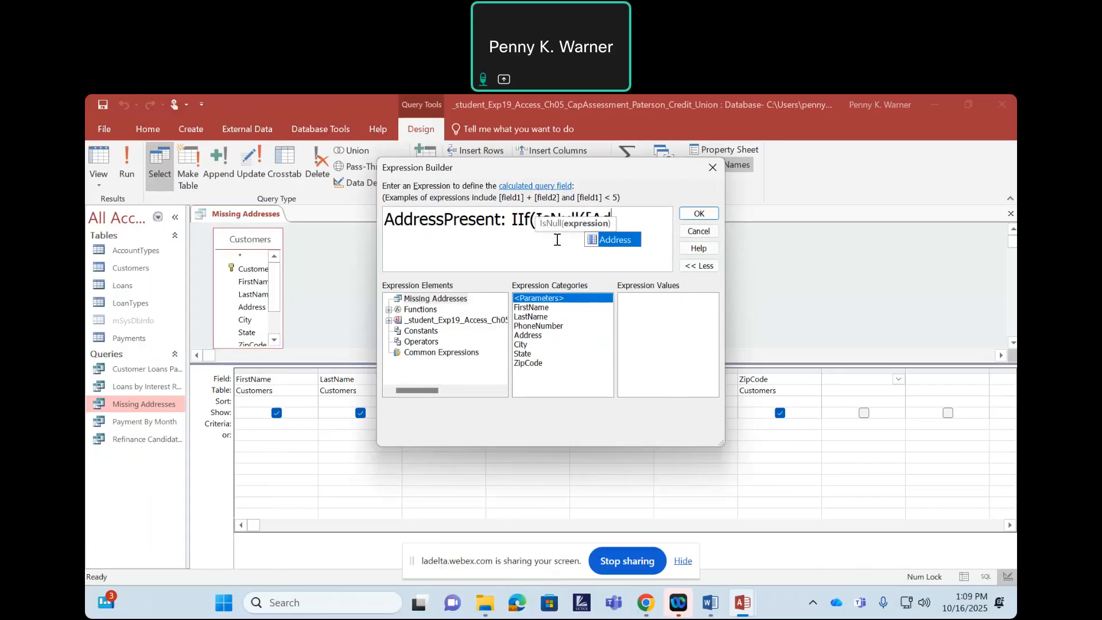
{"action": "double_click", "coordinate": [605, 241]}
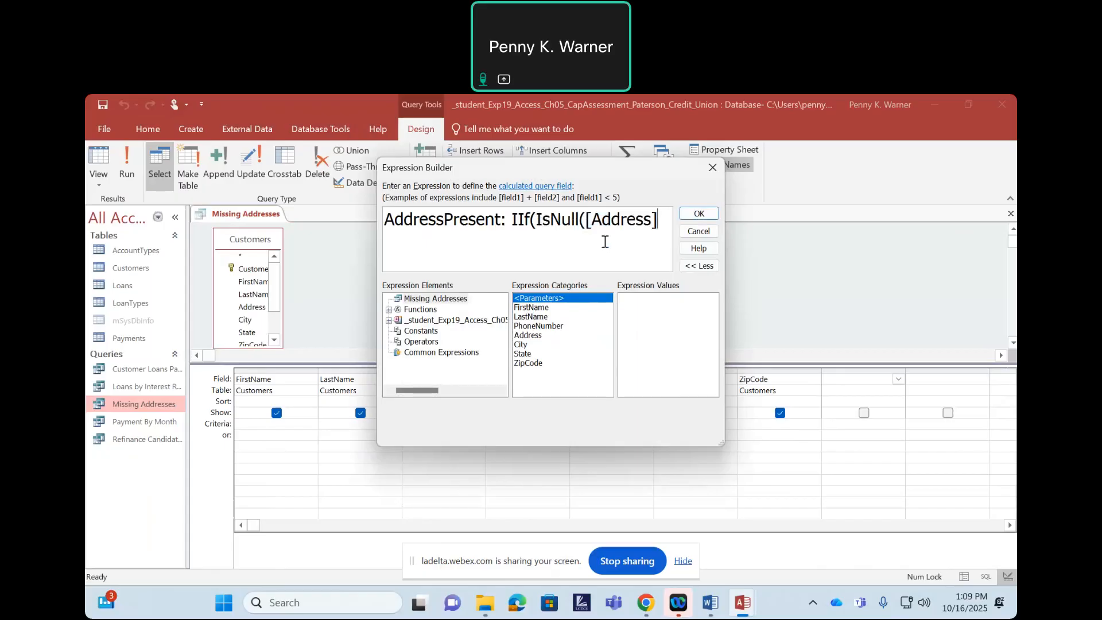
Step: Add ,"Missing","") to the end of the AddressPresent expression and try to apply it to the new column
{"action": "type", "text": ","}
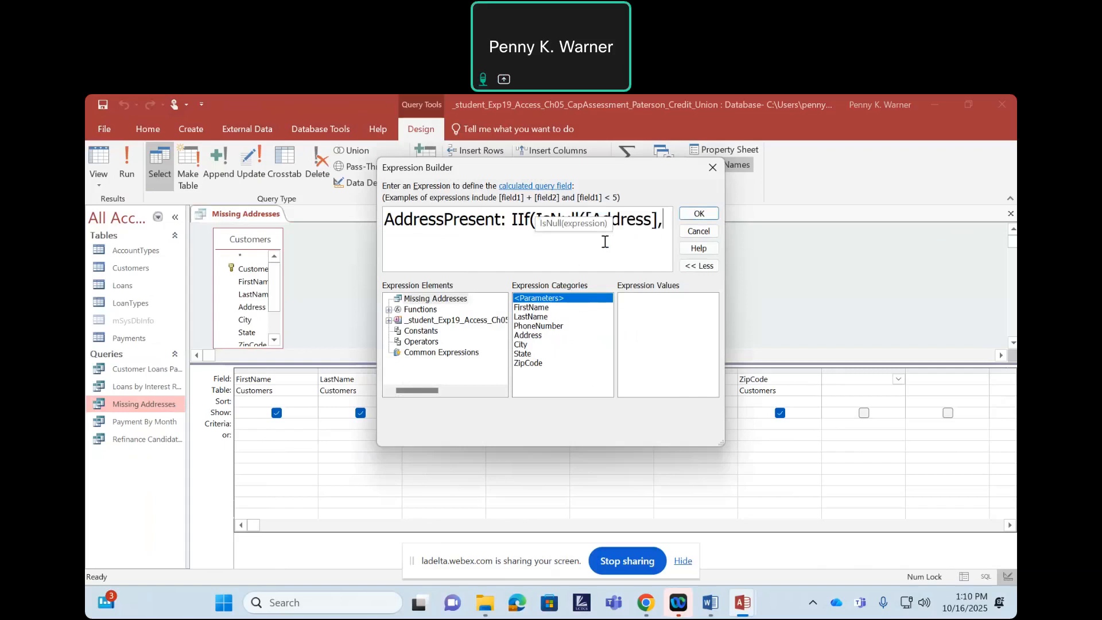
{"action": "type", "text": "\"Missing\","}
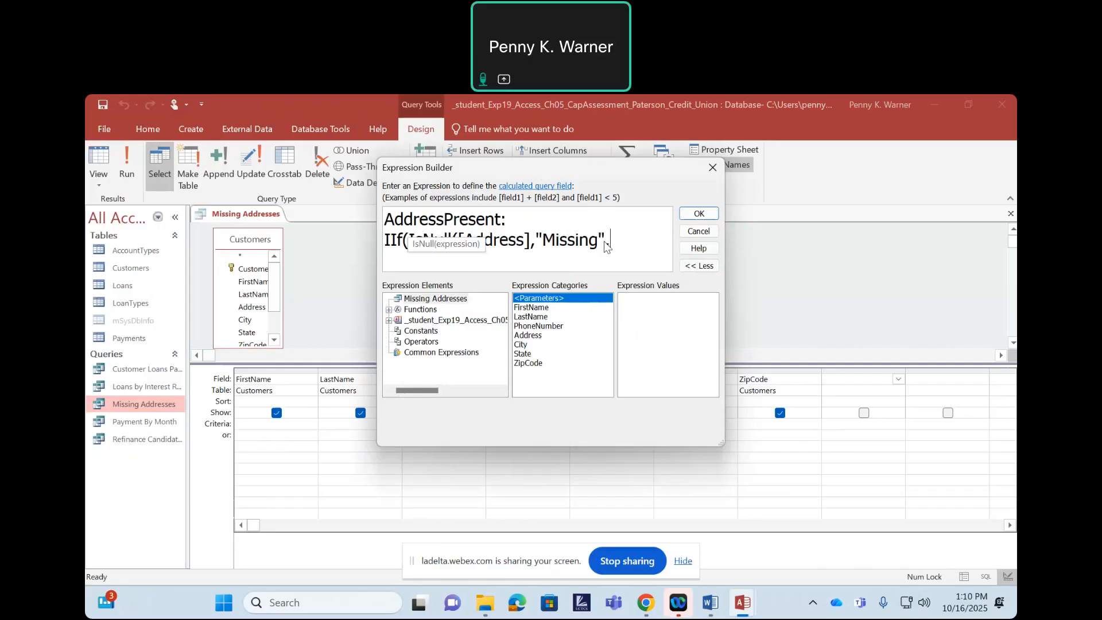
{"action": "type", "text": "\"\""}
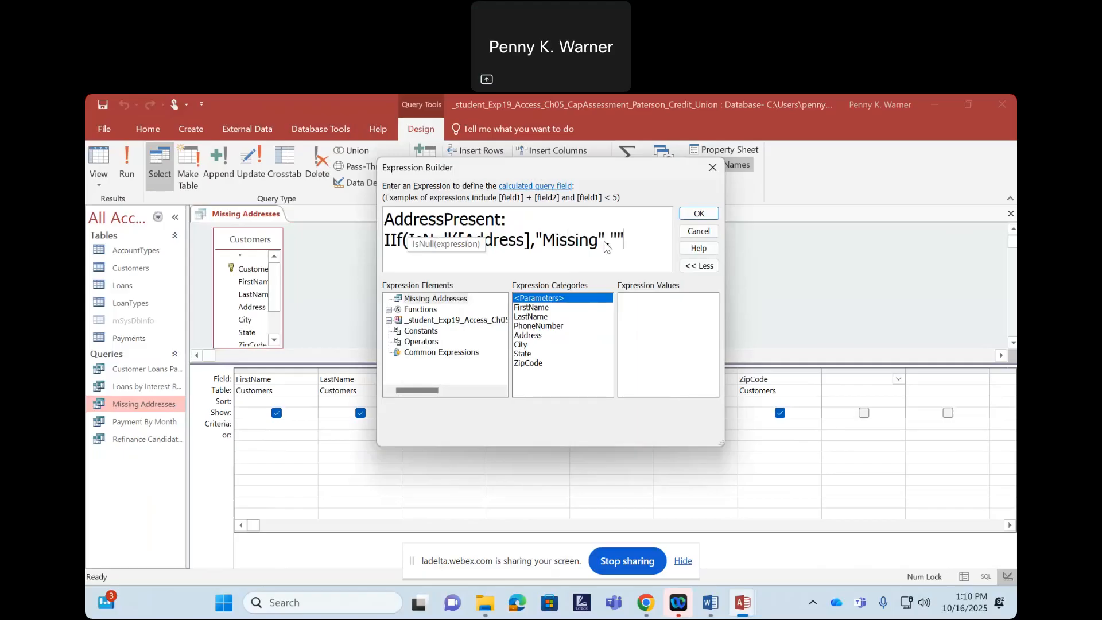
{"action": "type", "text": ")"}
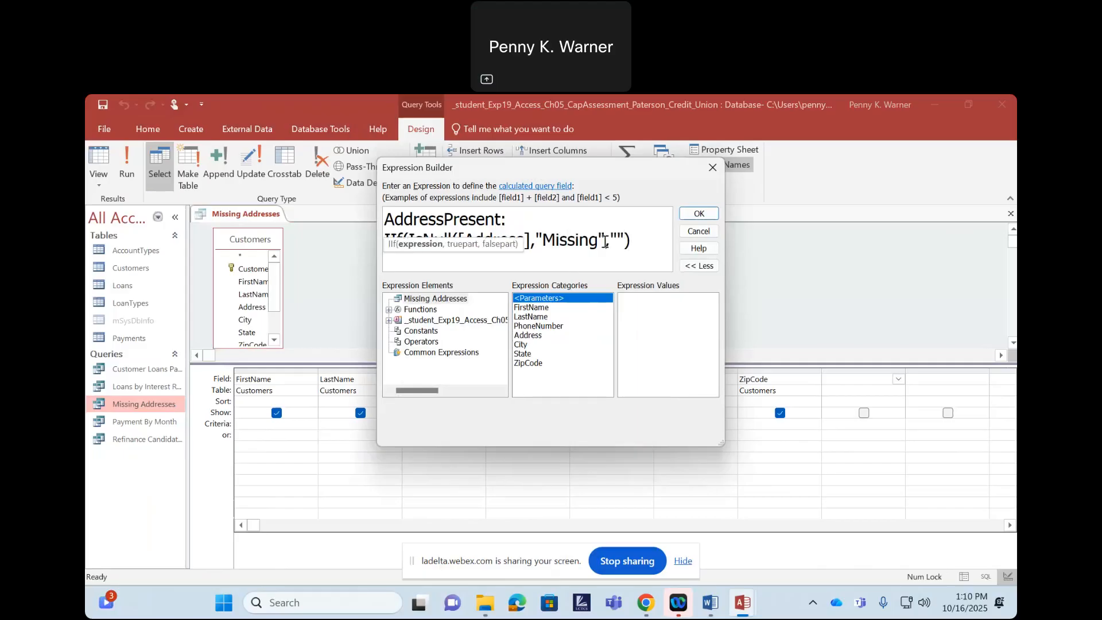
{"action": "left_click", "coordinate": [641, 221]}
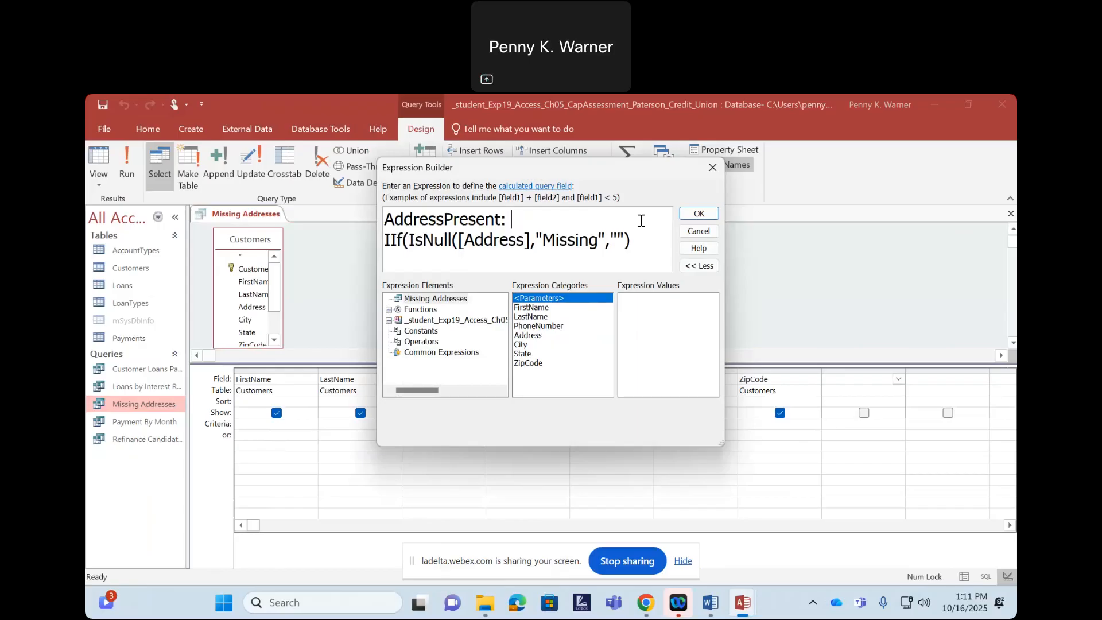
{"action": "left_click", "coordinate": [698, 214]}
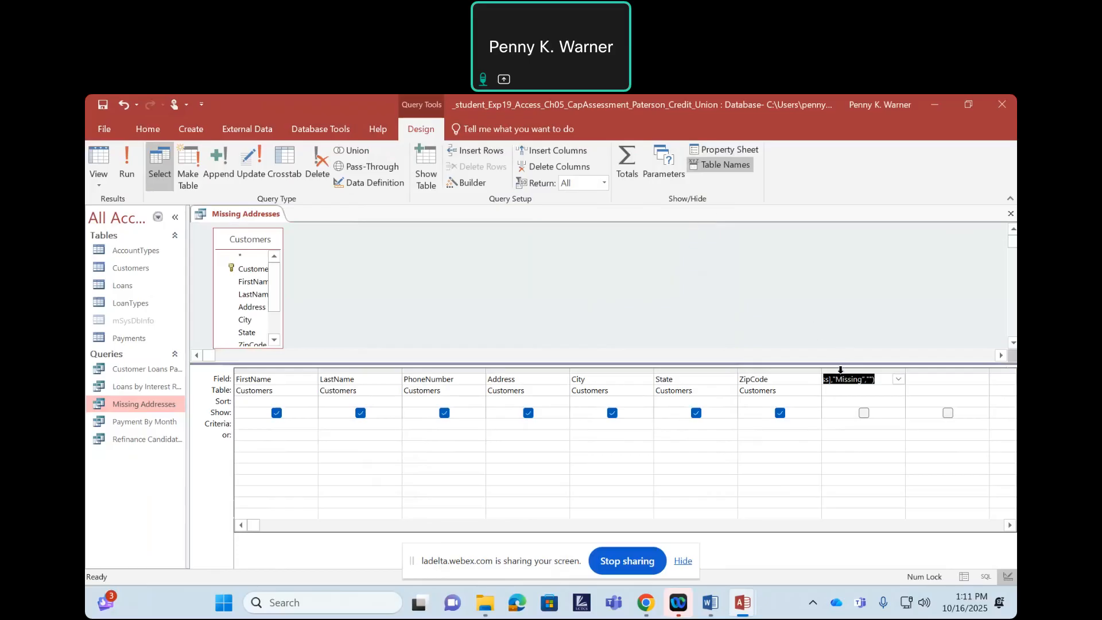
{"action": "left_click", "coordinate": [841, 370]}
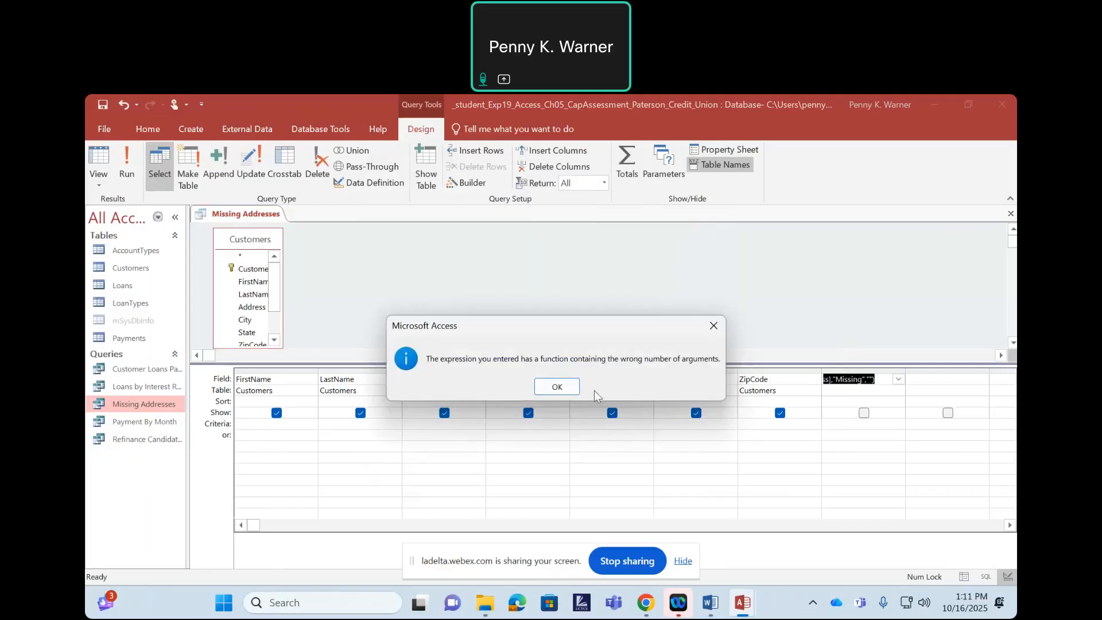
{"action": "left_click", "coordinate": [563, 387]}
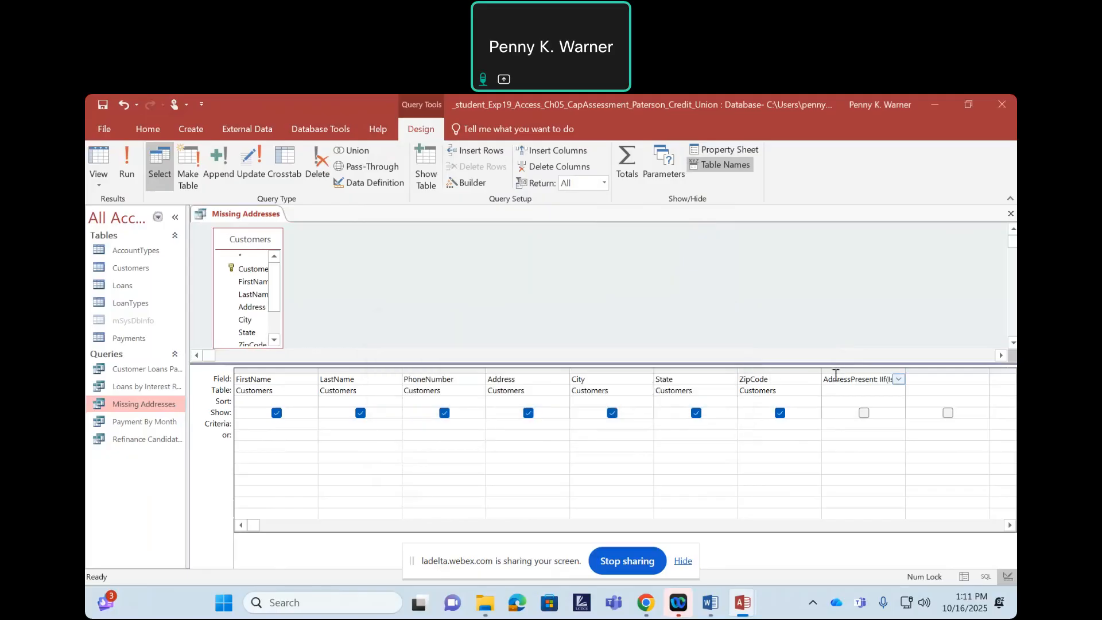
Step: Review the AddressPresent expression in the Expression Builder, enlarge its text, reapply it to the column, and reopen it
{"action": "left_click", "coordinate": [835, 373]}
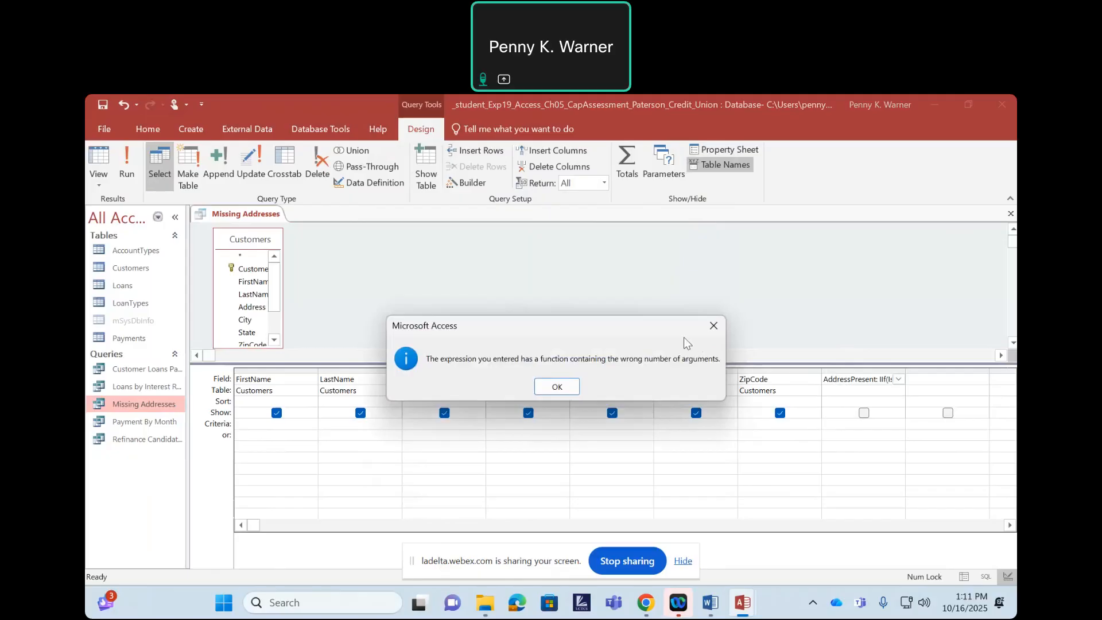
{"action": "left_click", "coordinate": [713, 325]}
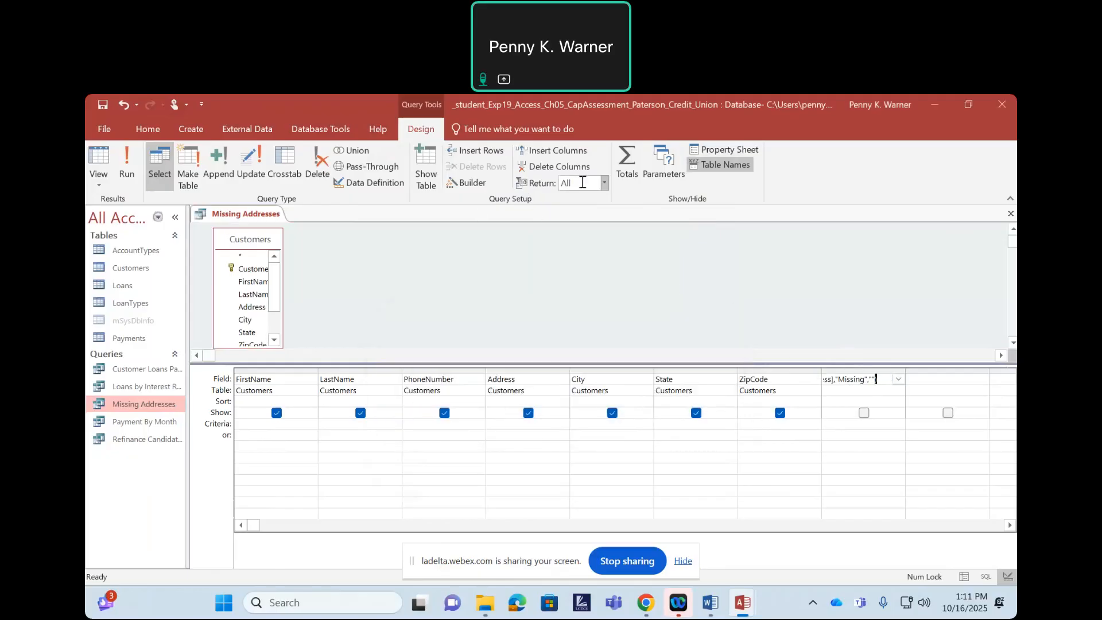
{"action": "left_click", "coordinate": [467, 183]}
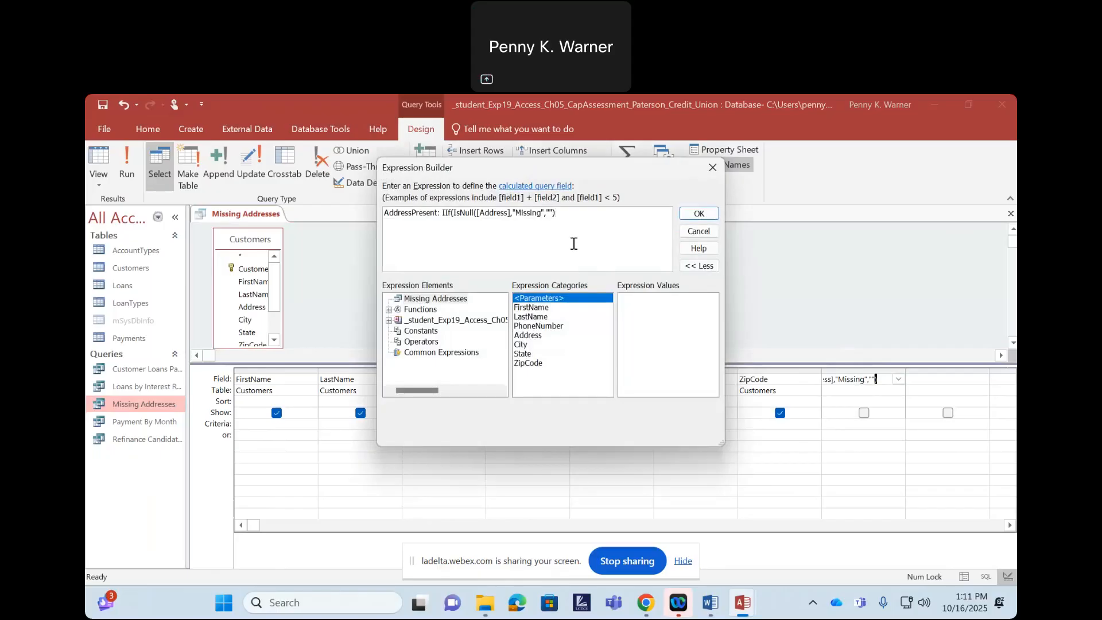
{"action": "scroll", "coordinate": [573, 243], "scroll_direction": "up", "scroll_amount": 2}
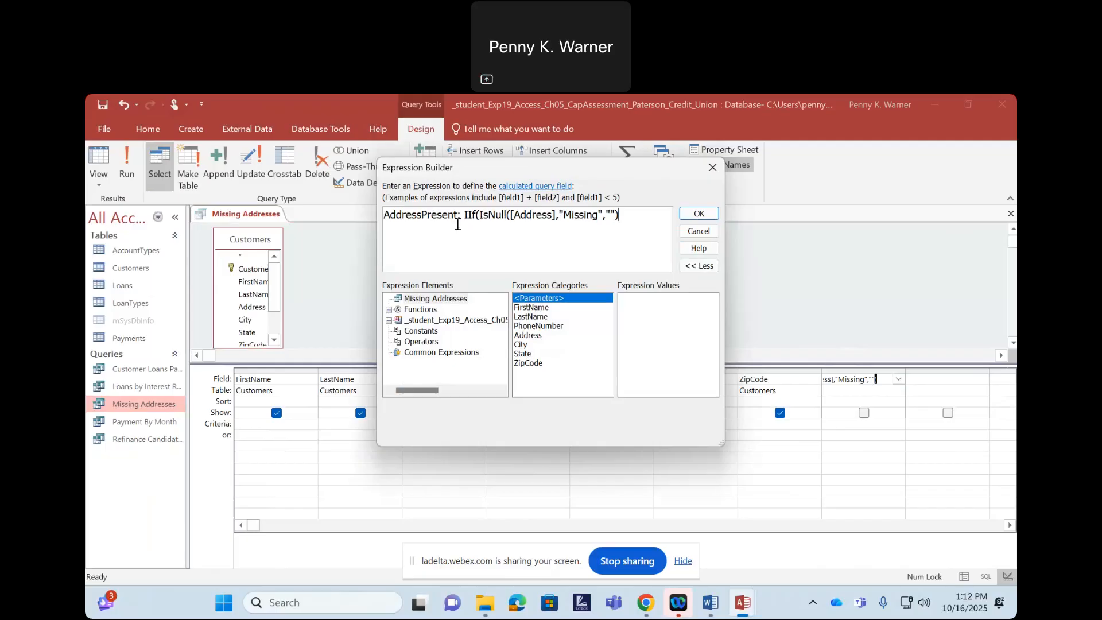
{"action": "key", "text": "BackSpace"}
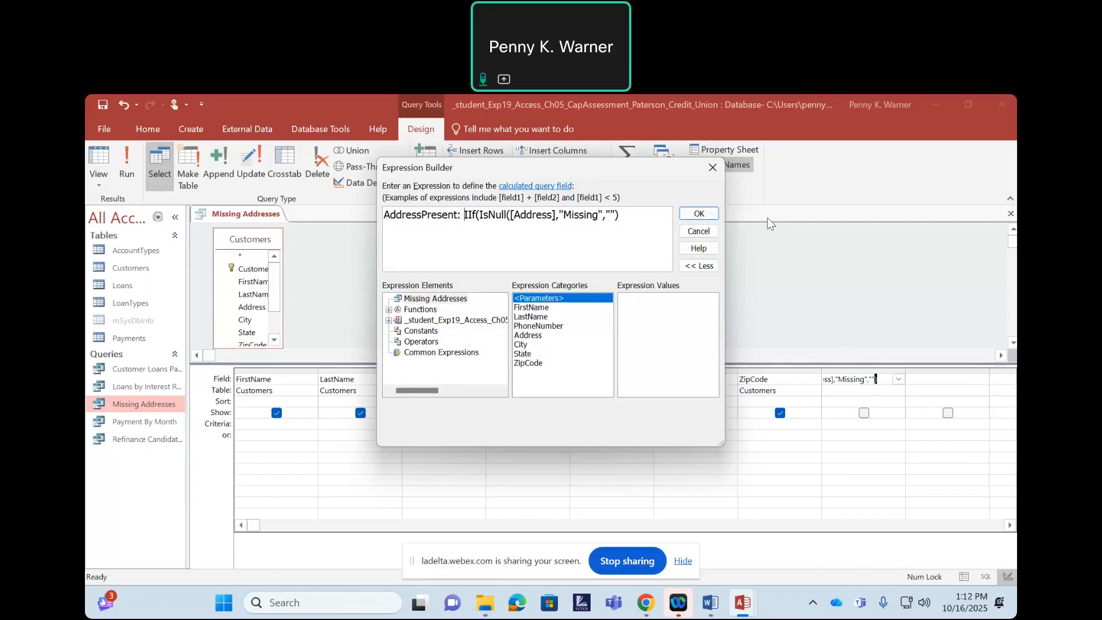
{"action": "left_click", "coordinate": [699, 214]}
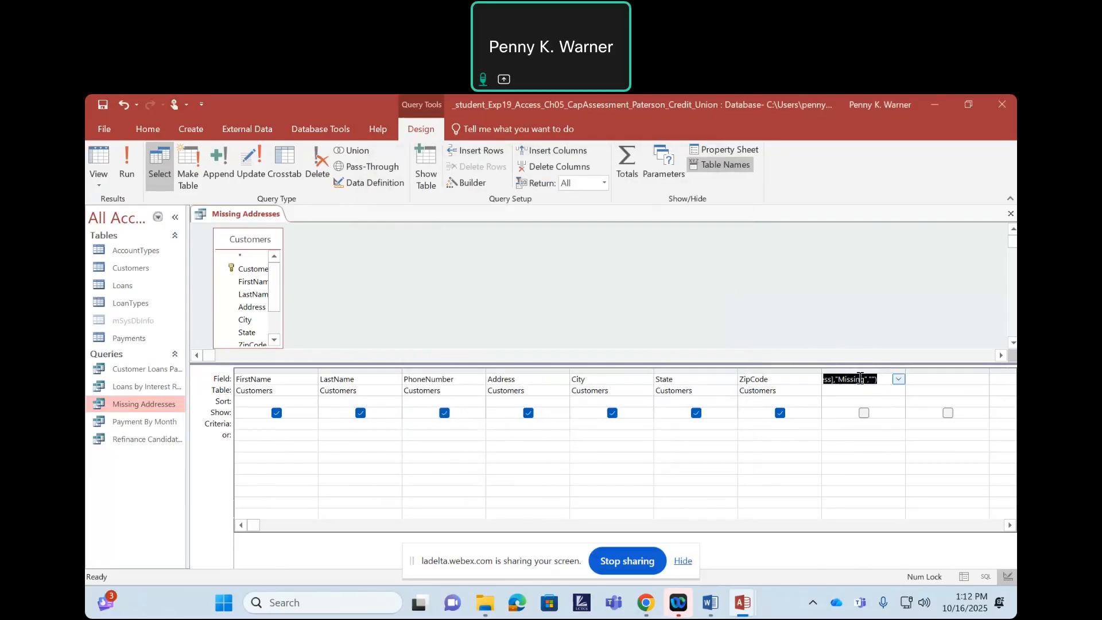
{"action": "left_click", "coordinate": [470, 182]}
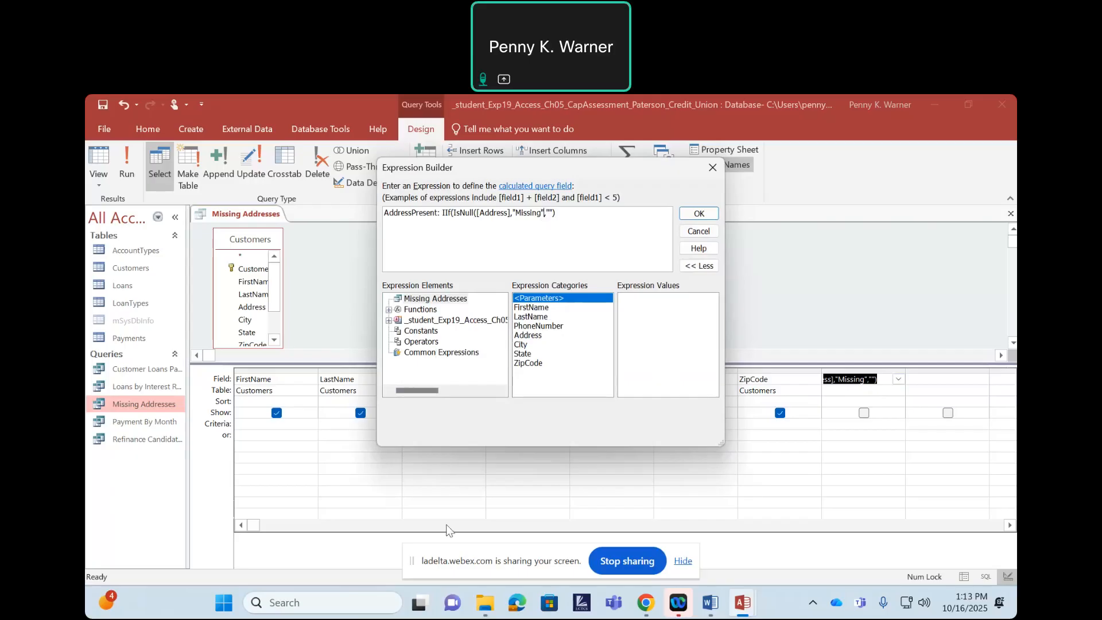
Step: Switch to the Webex meeting in Chrome, pause and resume its recording, and return to the Access query
{"action": "mouse_move", "coordinate": [642, 603]}
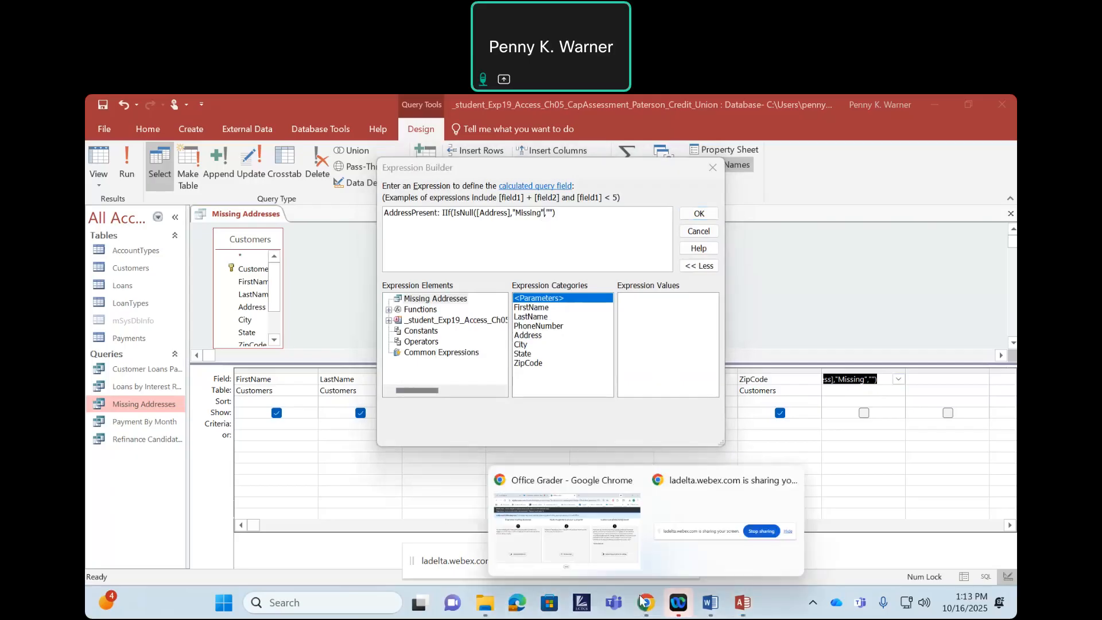
{"action": "mouse_move", "coordinate": [714, 499]}
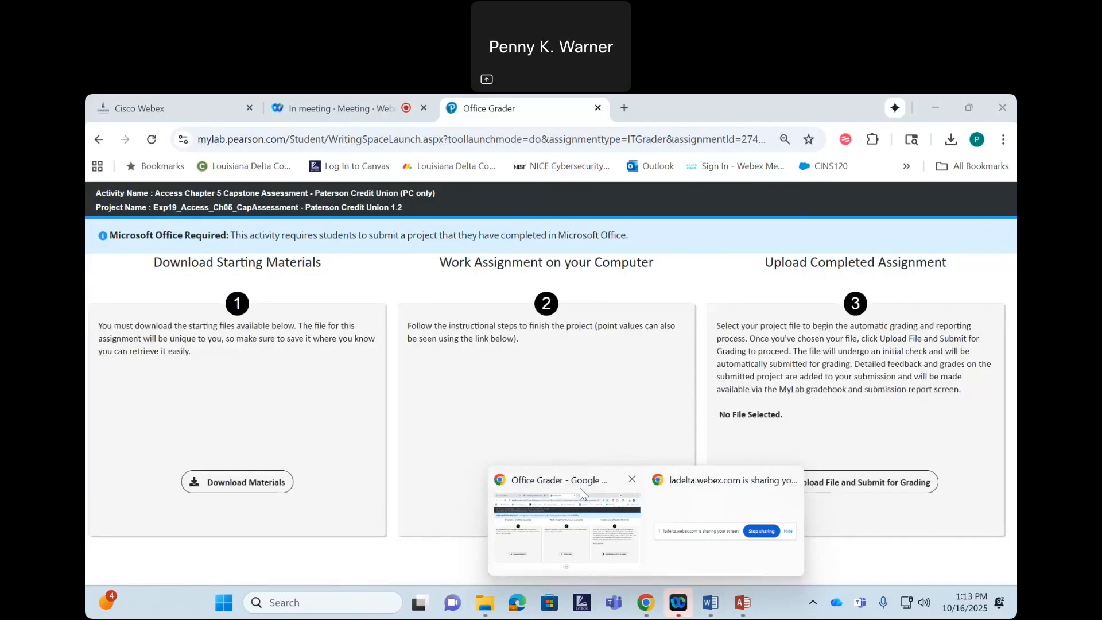
{"action": "left_click", "coordinate": [579, 488]}
{"action": "left_click", "coordinate": [339, 107]}
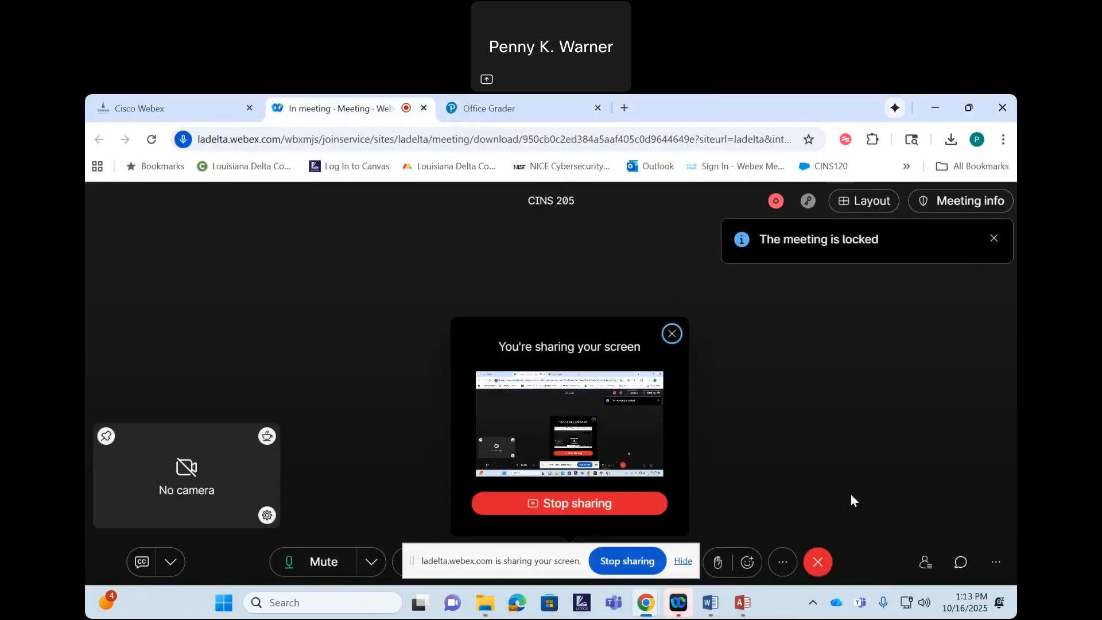
{"action": "left_click_drag", "start_coordinate": [507, 560], "coordinate": [220, 352]}
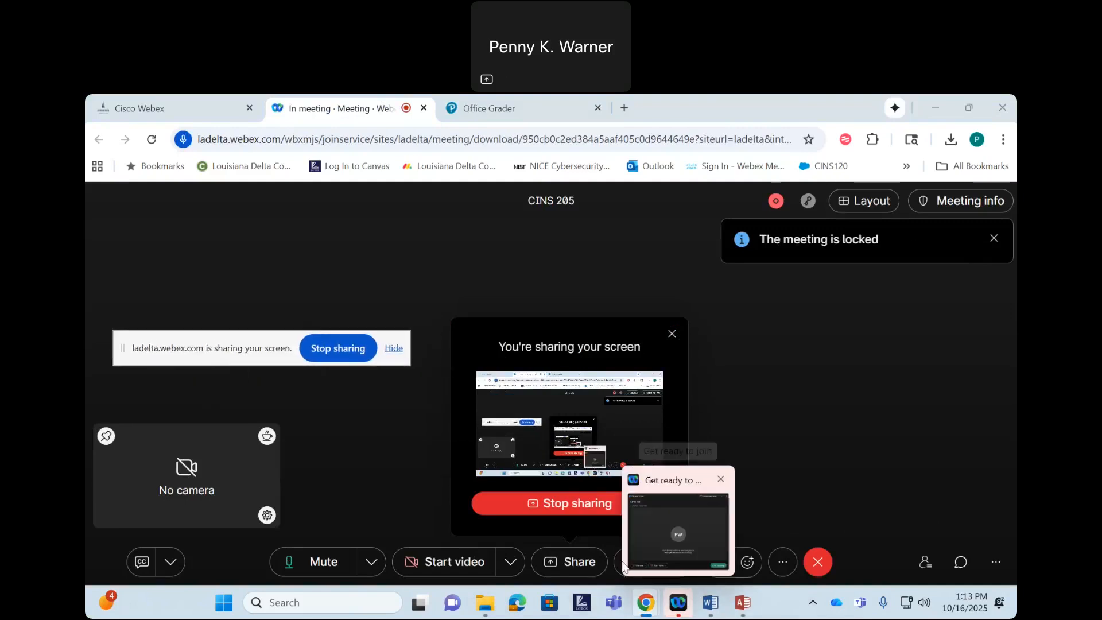
{"action": "left_click", "coordinate": [618, 564]}
{"action": "left_click", "coordinate": [646, 568]}
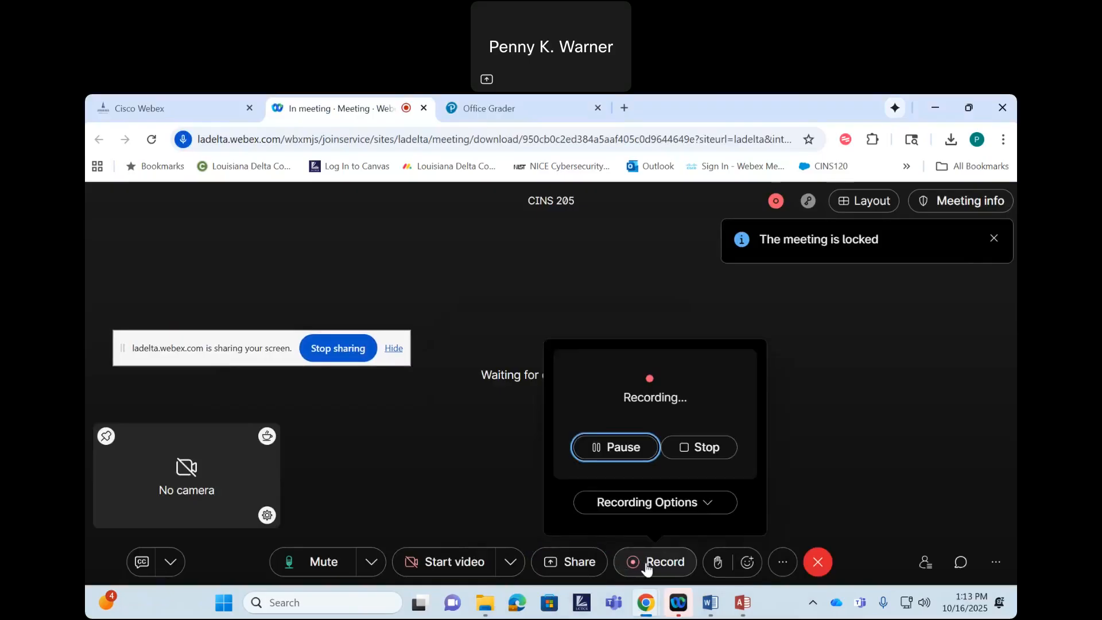
{"action": "left_click", "coordinate": [659, 449]}
{"action": "left_click", "coordinate": [614, 450]}
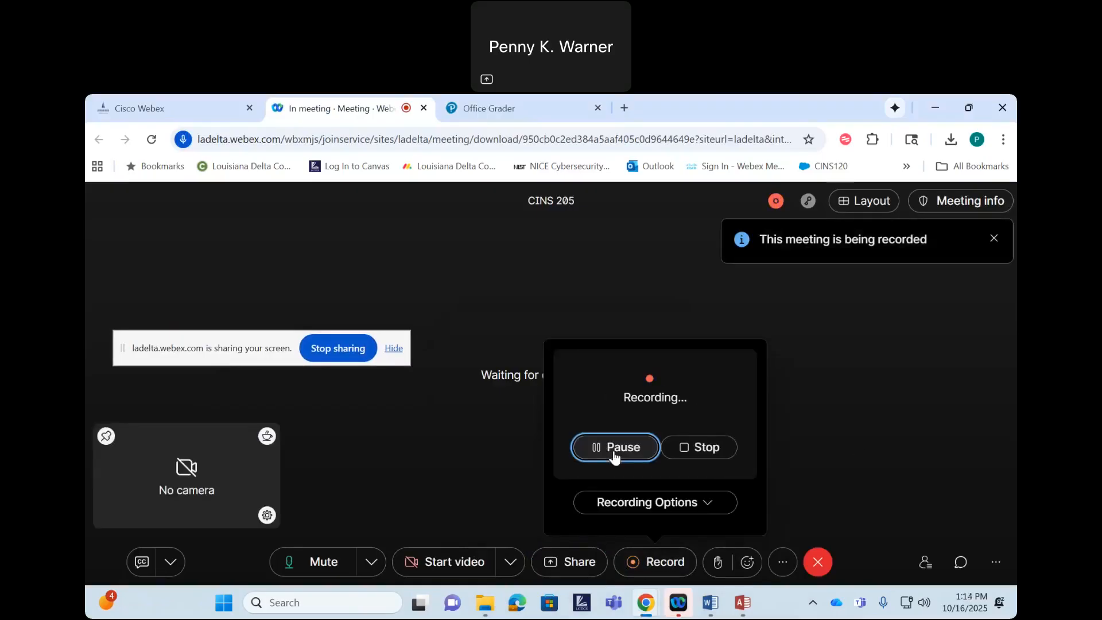
{"action": "left_click", "coordinate": [633, 300]}
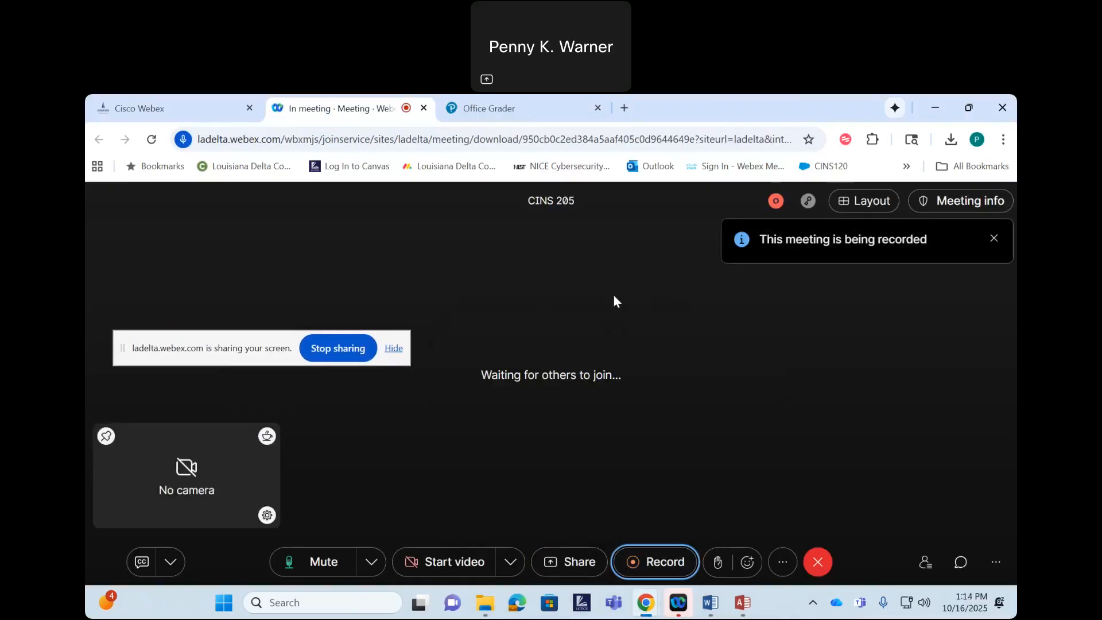
{"action": "left_click", "coordinate": [562, 108]}
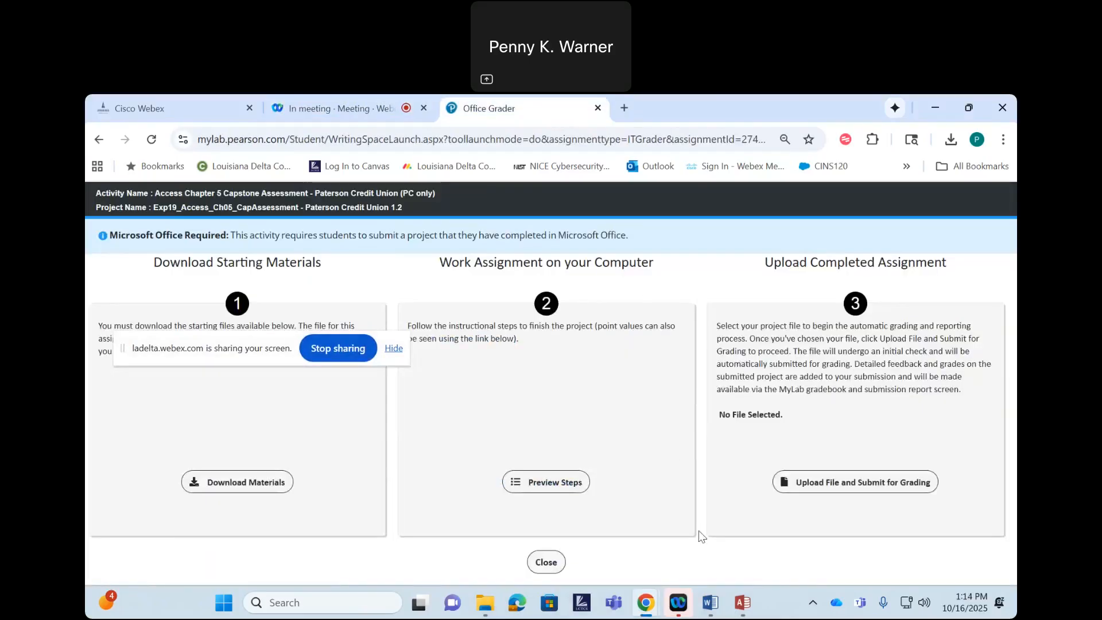
{"action": "mouse_move", "coordinate": [742, 602]}
{"action": "left_click", "coordinate": [665, 536]}
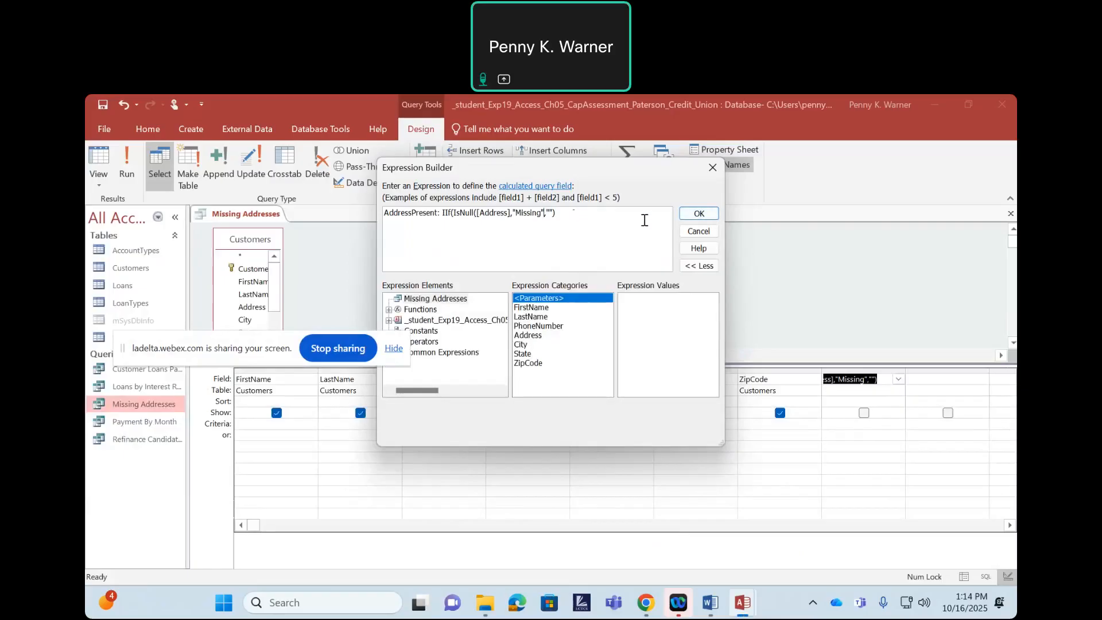
Step: Remove the quotation marks around Missing in the AddressPresent expression and try to apply it to the column
{"action": "key", "text": "BackSpace"}
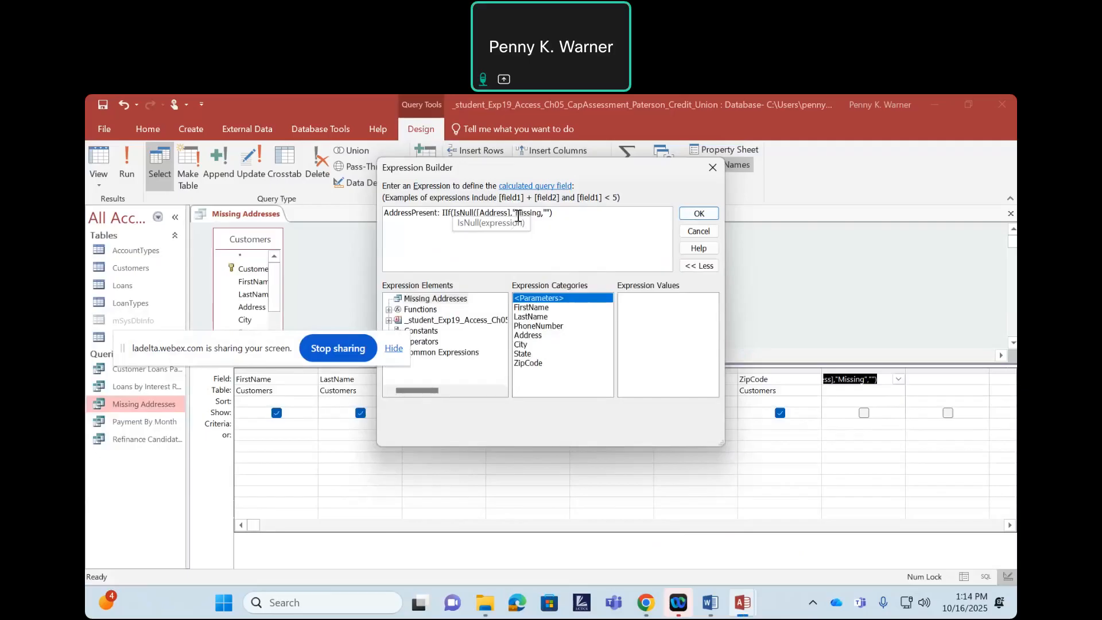
{"action": "left_click", "coordinate": [516, 214]}
{"action": "key", "text": "BackSpace"}
{"action": "left_click", "coordinate": [699, 213]}
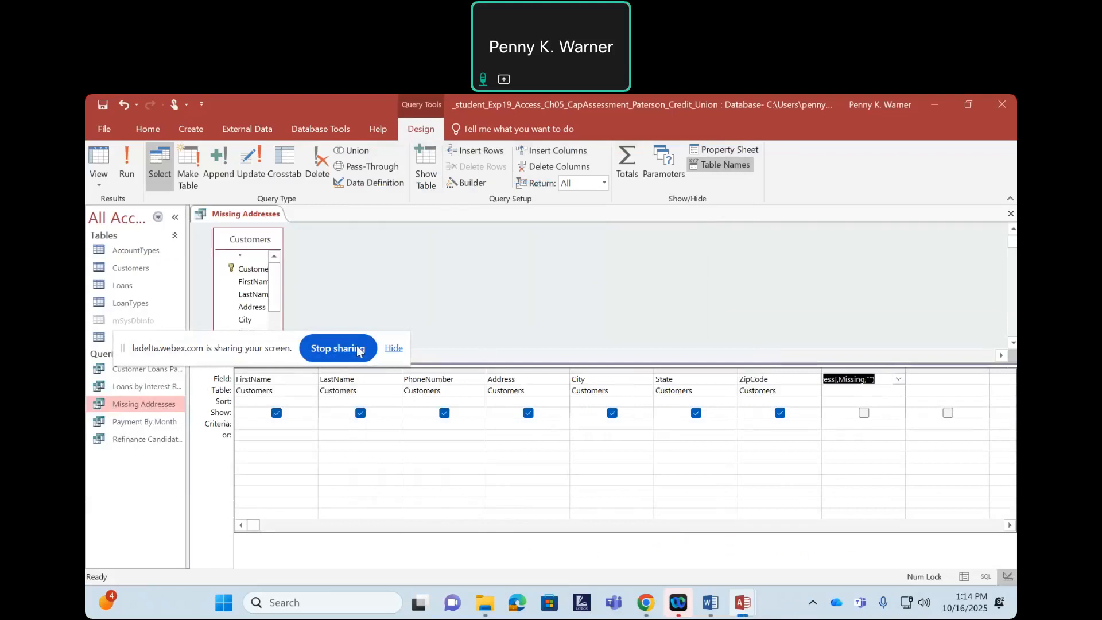
{"action": "left_click_drag", "start_coordinate": [249, 348], "coordinate": [456, 556]}
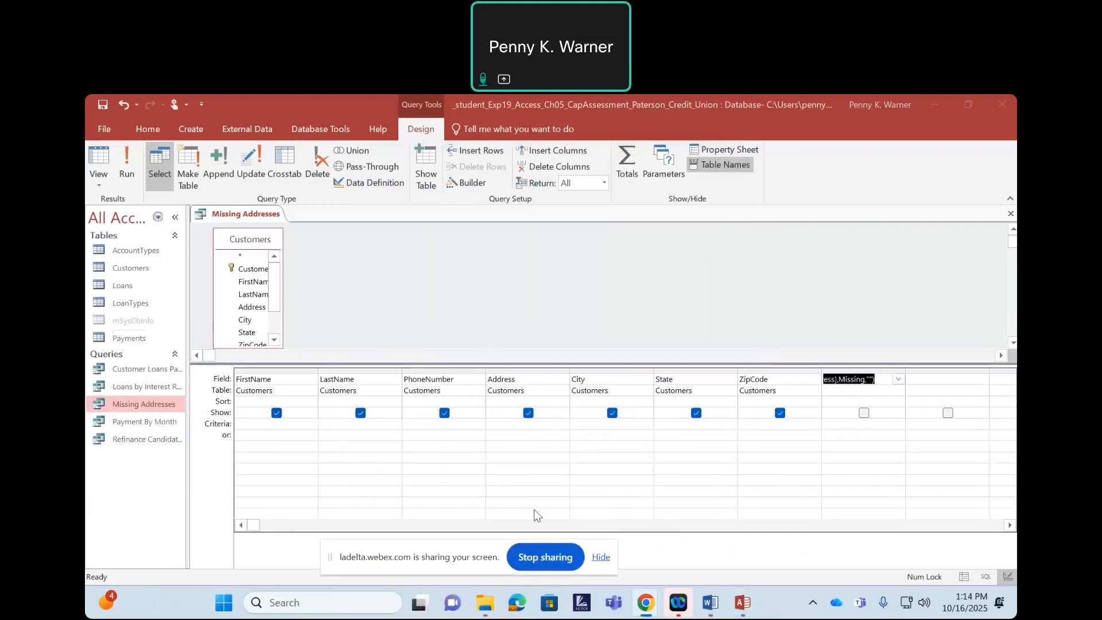
{"action": "left_click", "coordinate": [849, 370]}
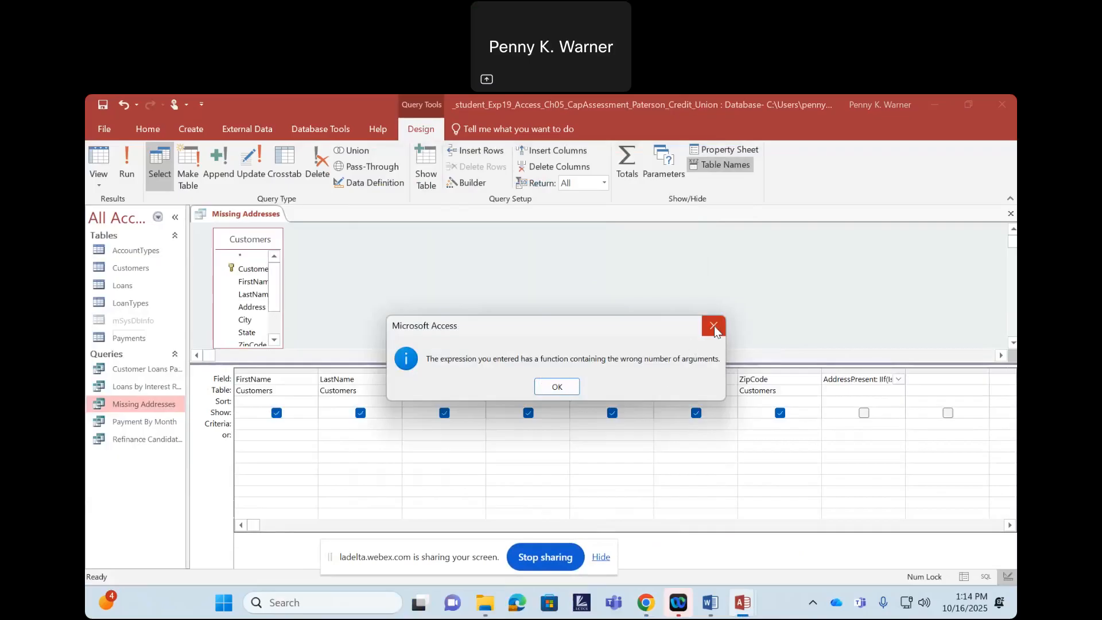
{"action": "left_click", "coordinate": [559, 388]}
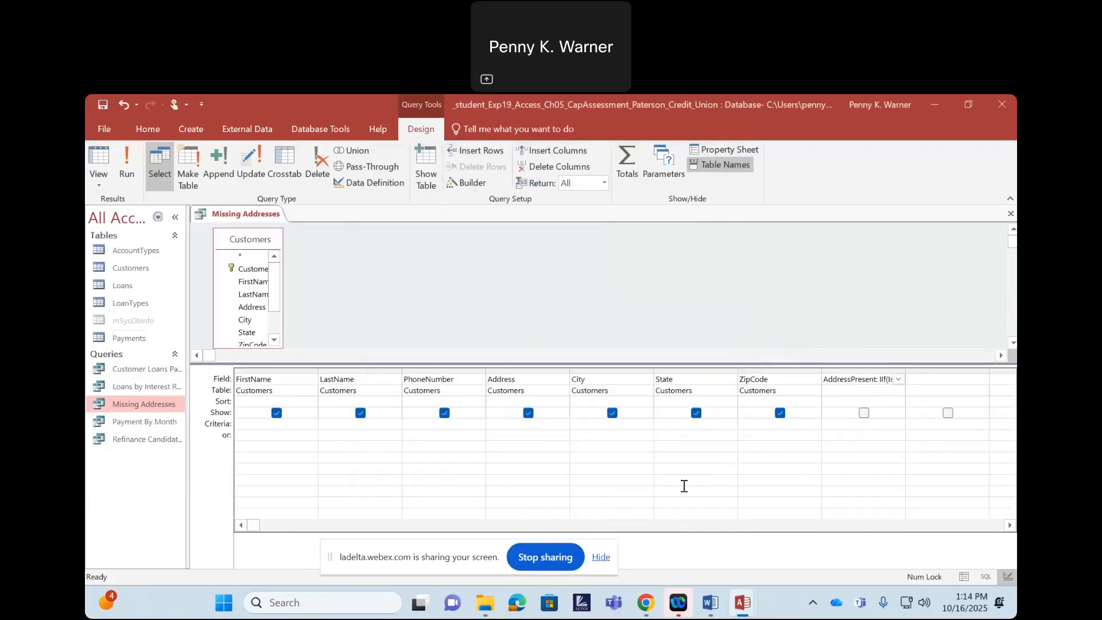
Step: Add the missing closing parenthesis after [Address] in the AddressPresent expression and apply it to the column
{"action": "left_click", "coordinate": [859, 379]}
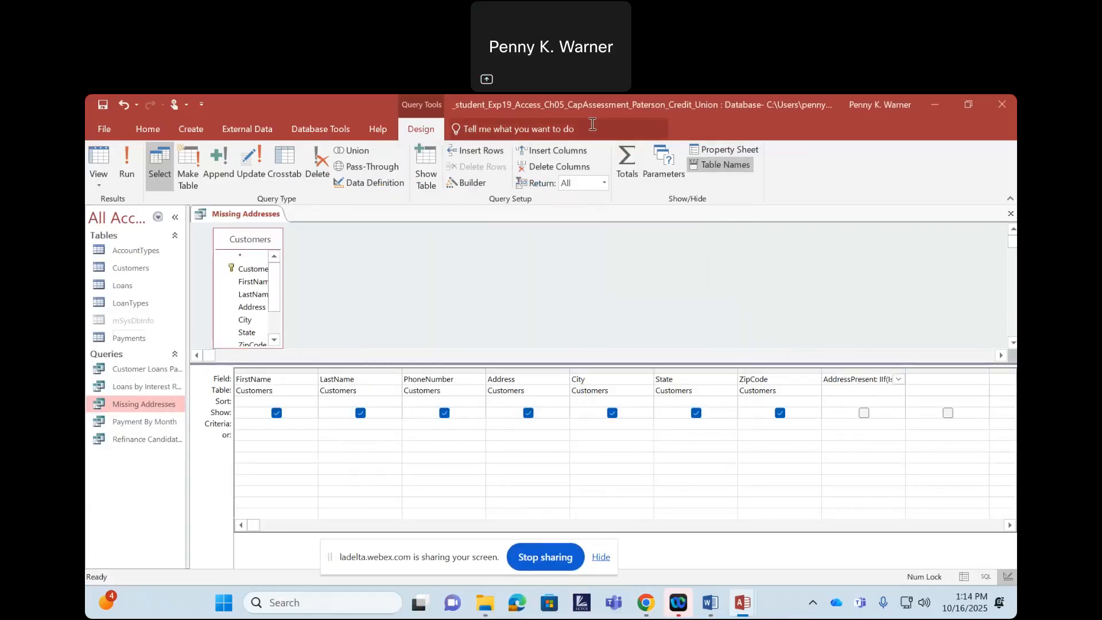
{"action": "left_click", "coordinate": [472, 183]}
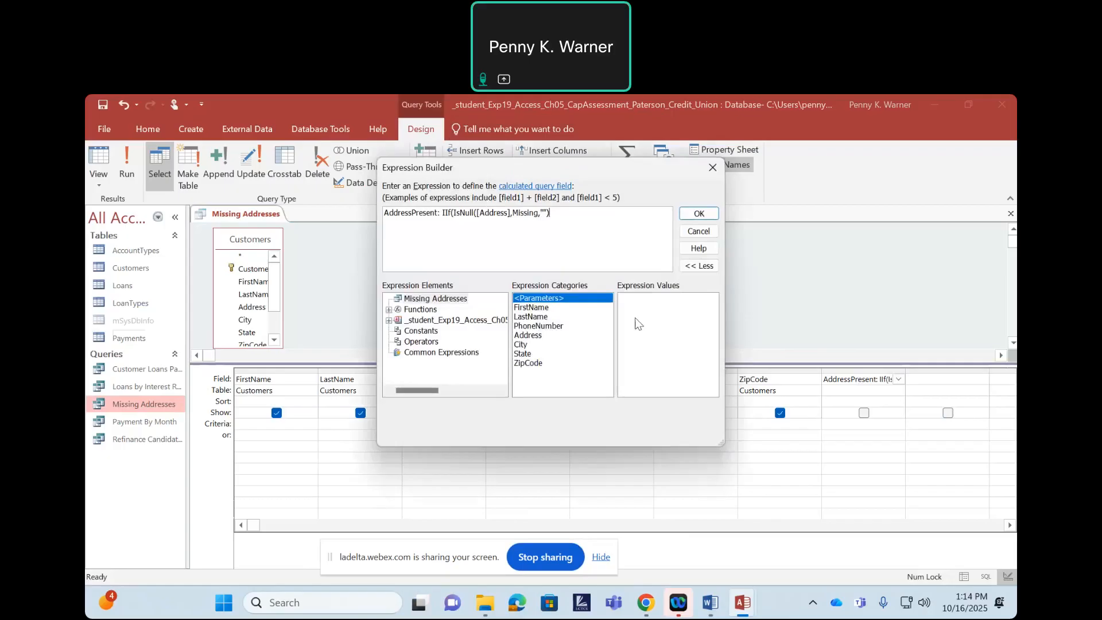
{"action": "left_click", "coordinate": [601, 255]}
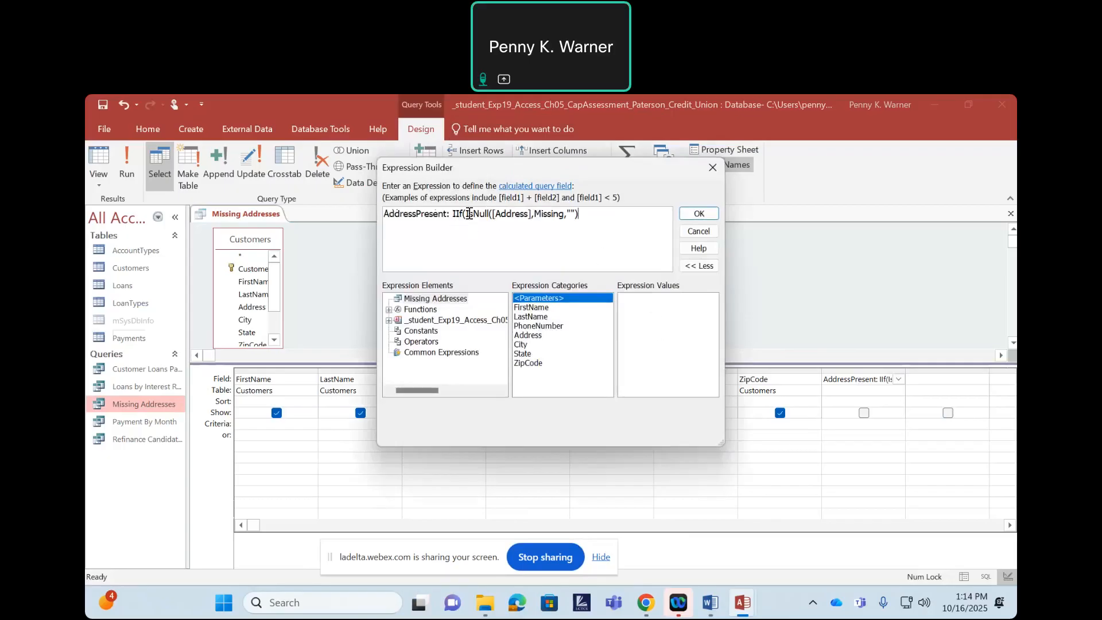
{"action": "left_click", "coordinate": [497, 214]}
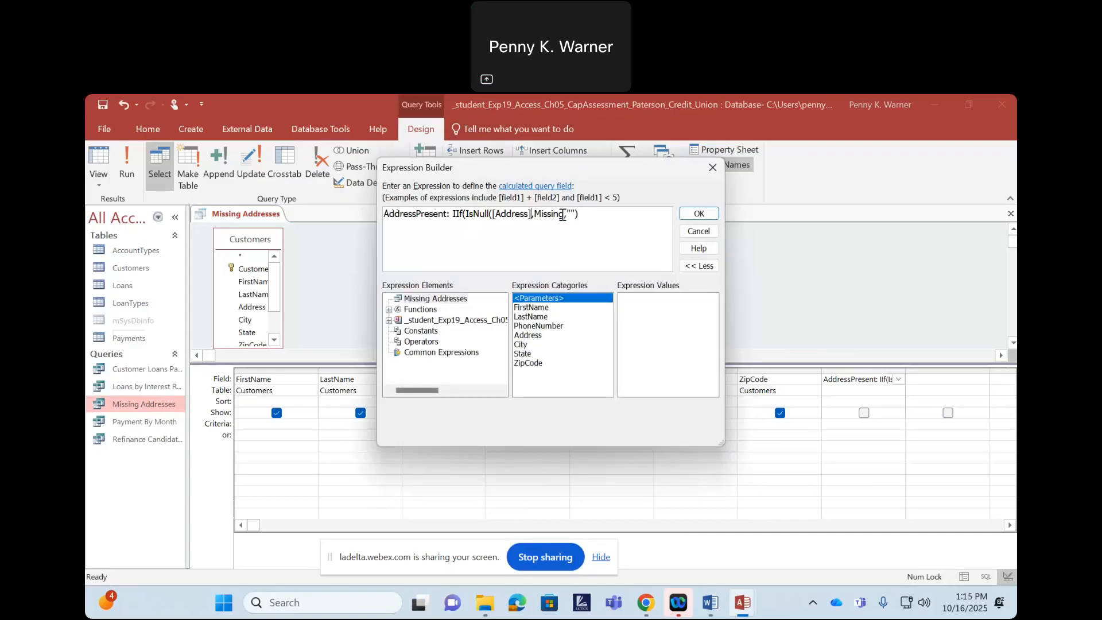
{"action": "type", "text": ")"}
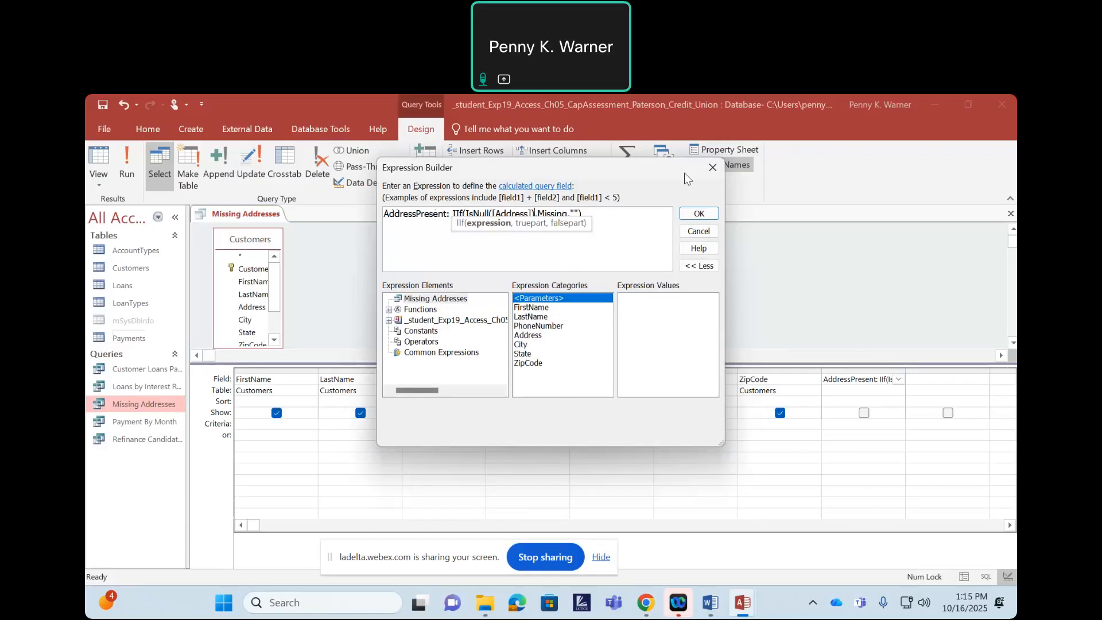
{"action": "left_click", "coordinate": [698, 213]}
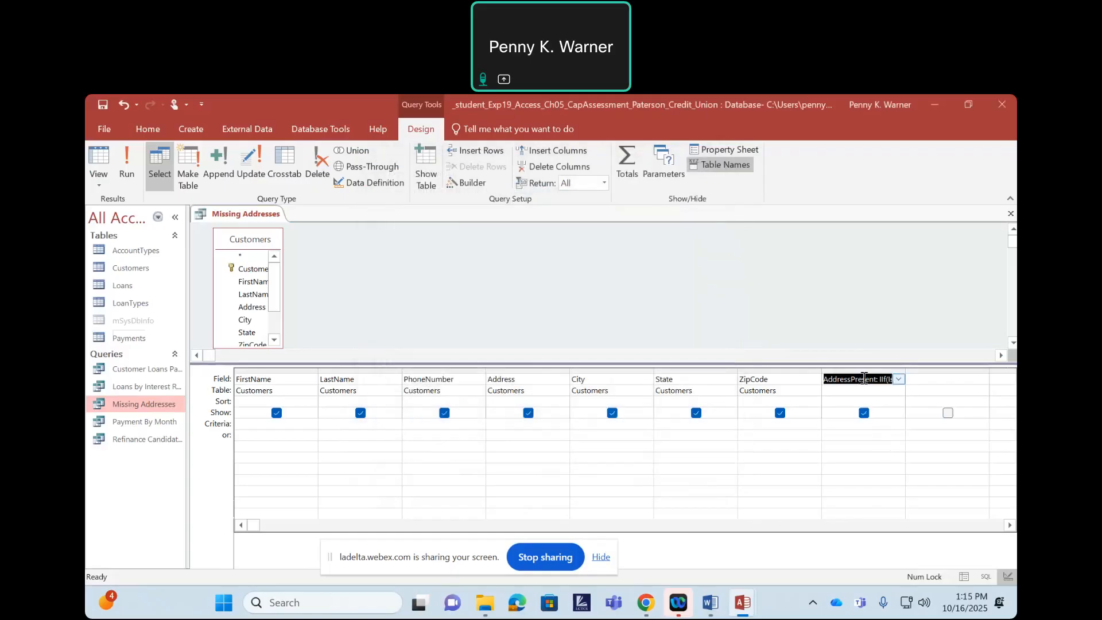
Step: Move the AddressPresent column between PhoneNumber and Address in the query design grid
{"action": "left_click", "coordinate": [856, 369]}
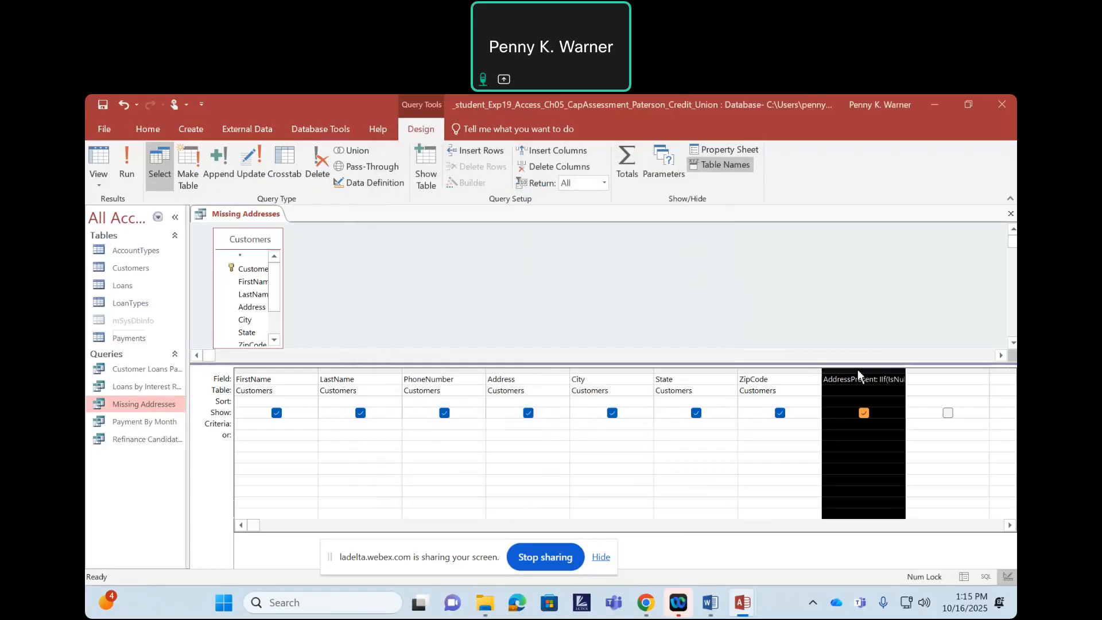
{"action": "left_click_drag", "start_coordinate": [858, 374], "coordinate": [505, 380]}
{"action": "left_click_drag", "start_coordinate": [505, 379], "coordinate": [503, 373]}
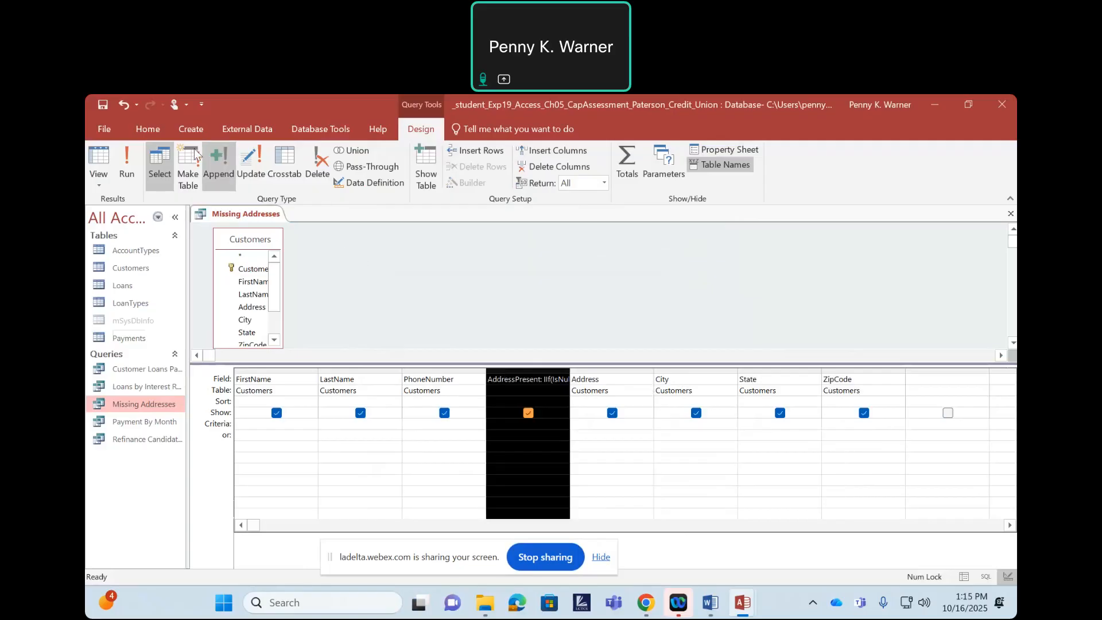
Step: Run the Missing Addresses query with the Missing parameter left blank, check the AddressPresent column, and return to Design View
{"action": "left_click", "coordinate": [127, 170]}
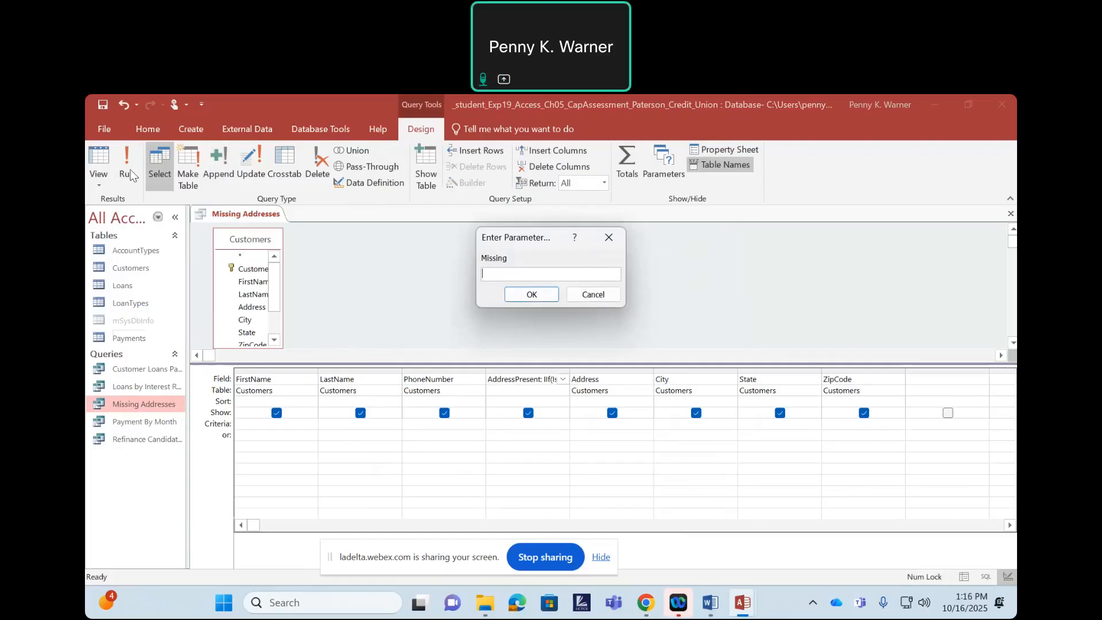
{"action": "left_click", "coordinate": [543, 296]}
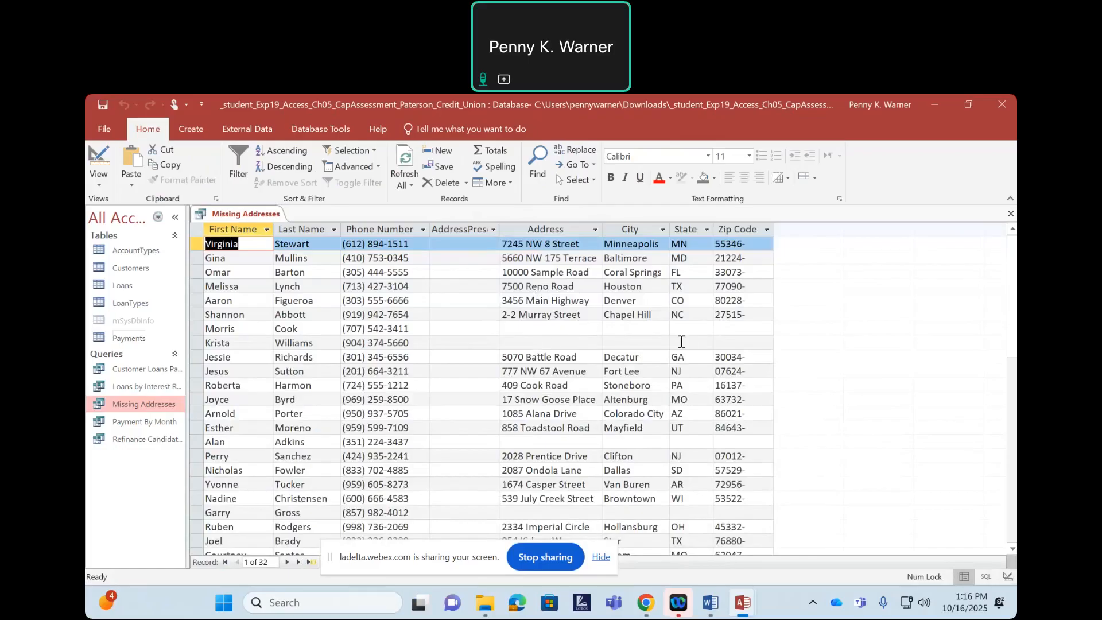
{"action": "right_click", "coordinate": [238, 216]}
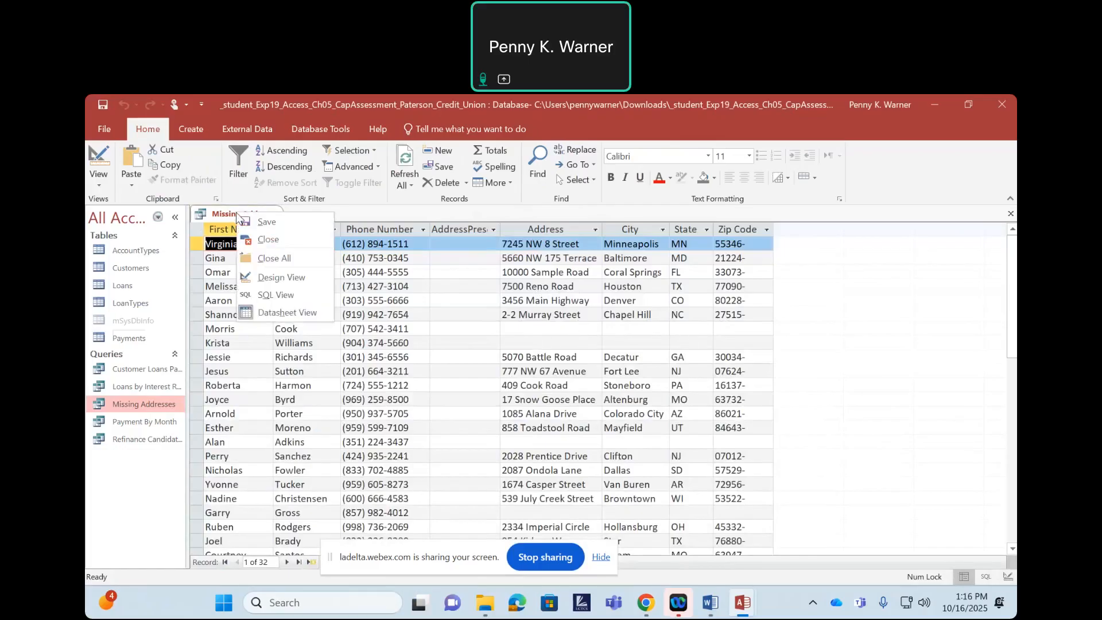
{"action": "left_click", "coordinate": [262, 276]}
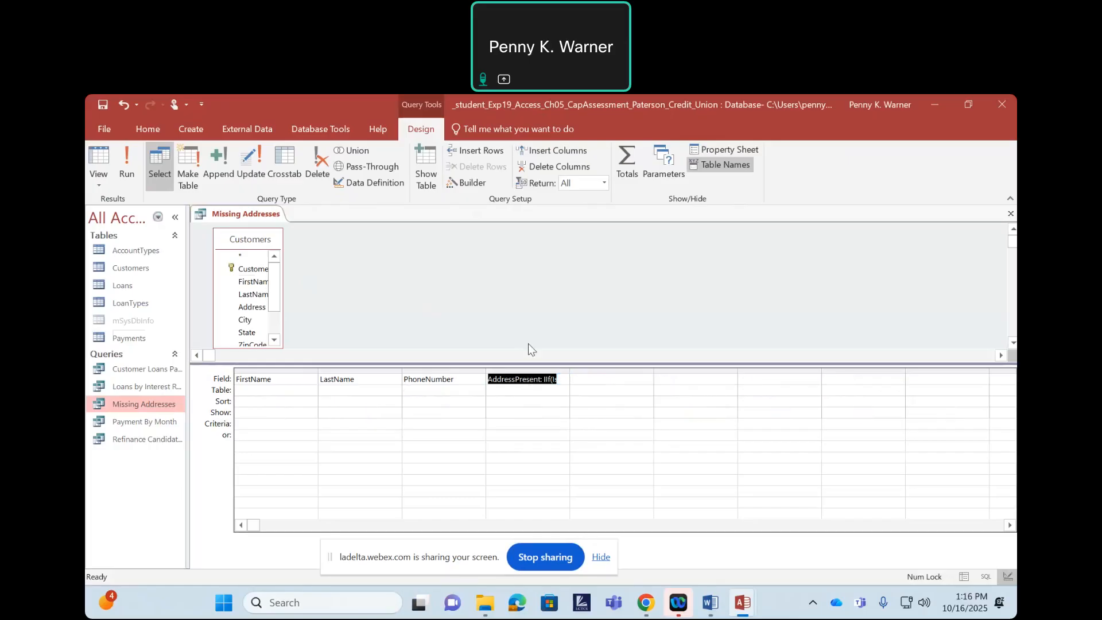
Step: Review the AddressPresent expression in the Expression Builder and close the builder without applying changes
{"action": "left_click", "coordinate": [468, 182]}
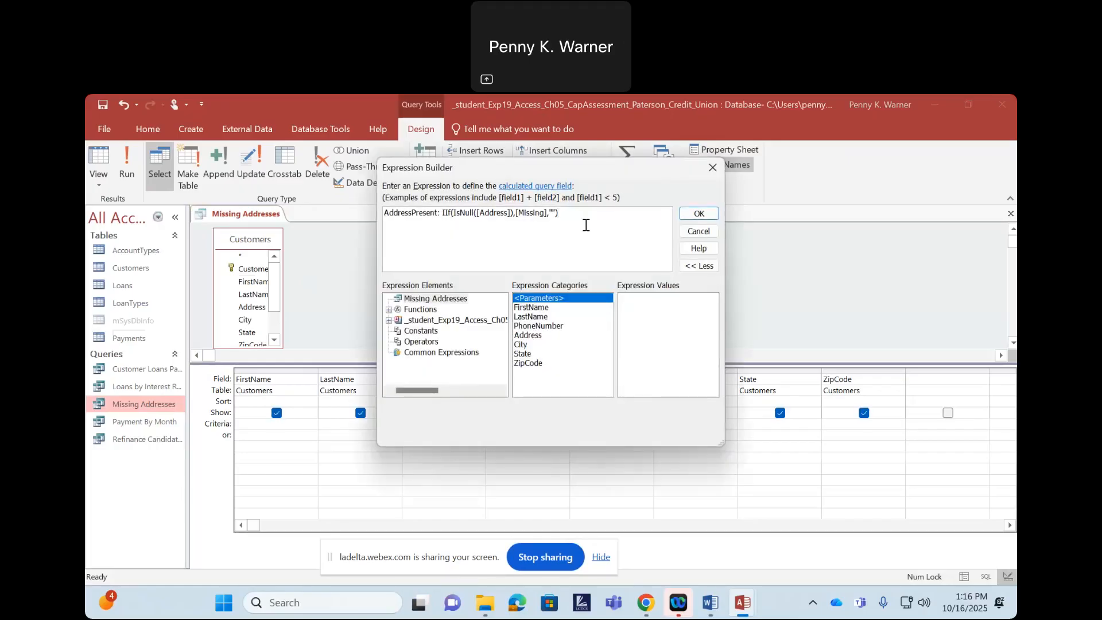
{"action": "left_click", "coordinate": [514, 213]}
{"action": "type", "text": ","}
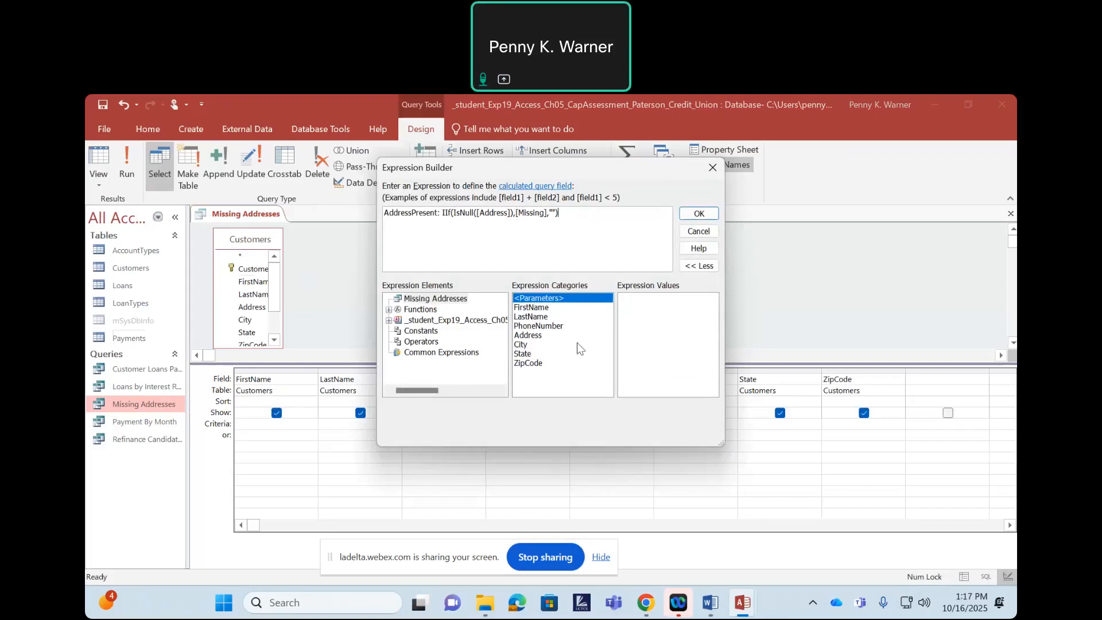
{"action": "left_click", "coordinate": [719, 171]}
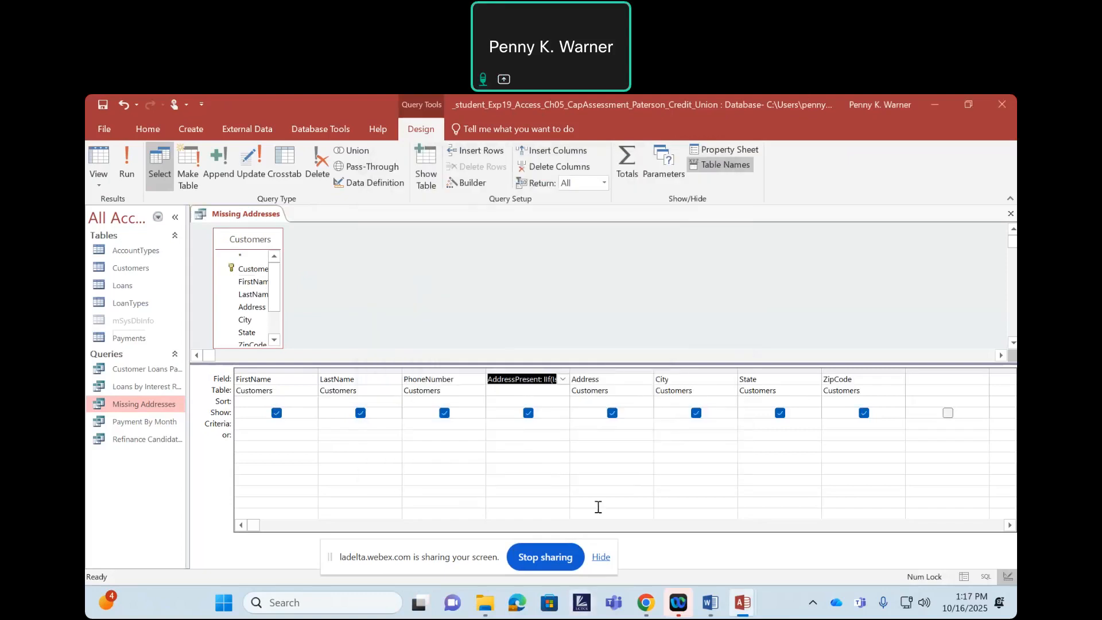
Step: Add the criterion "Missing" to the AddressPresent column and try running the query, dismissing the Missing parameter request
{"action": "left_click", "coordinate": [511, 425]}
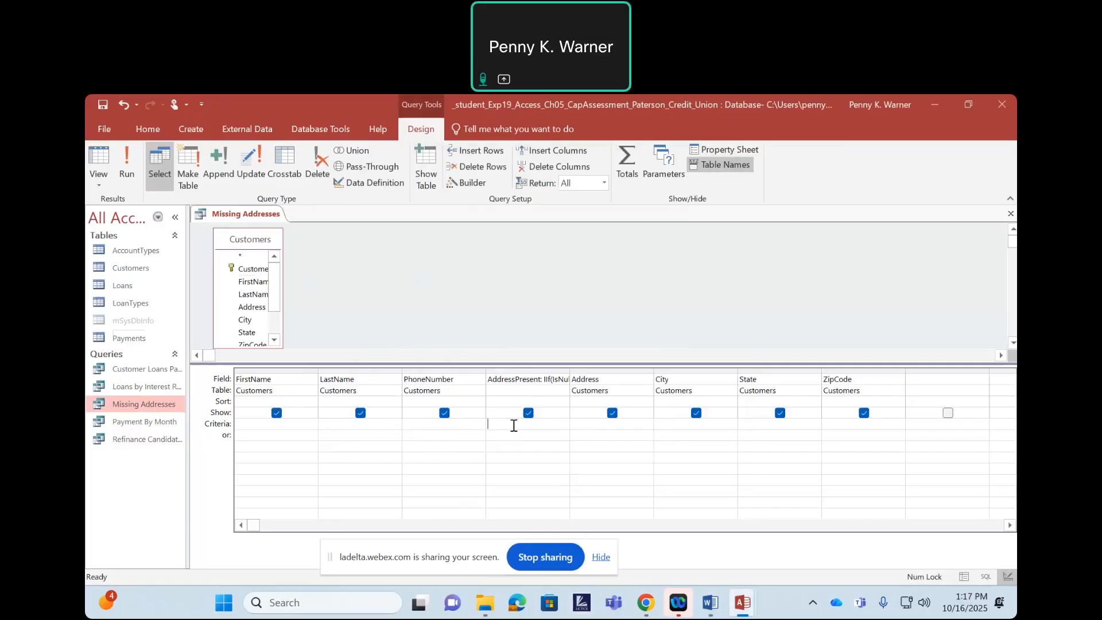
{"action": "type", "text": "\"Missing\""}
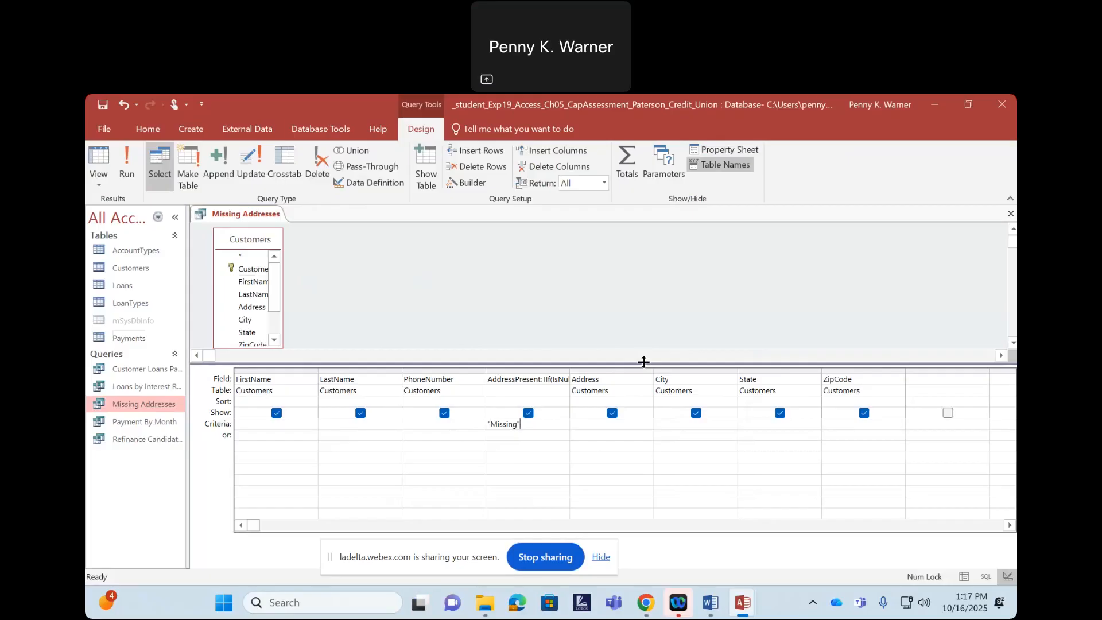
{"action": "left_click", "coordinate": [128, 170]}
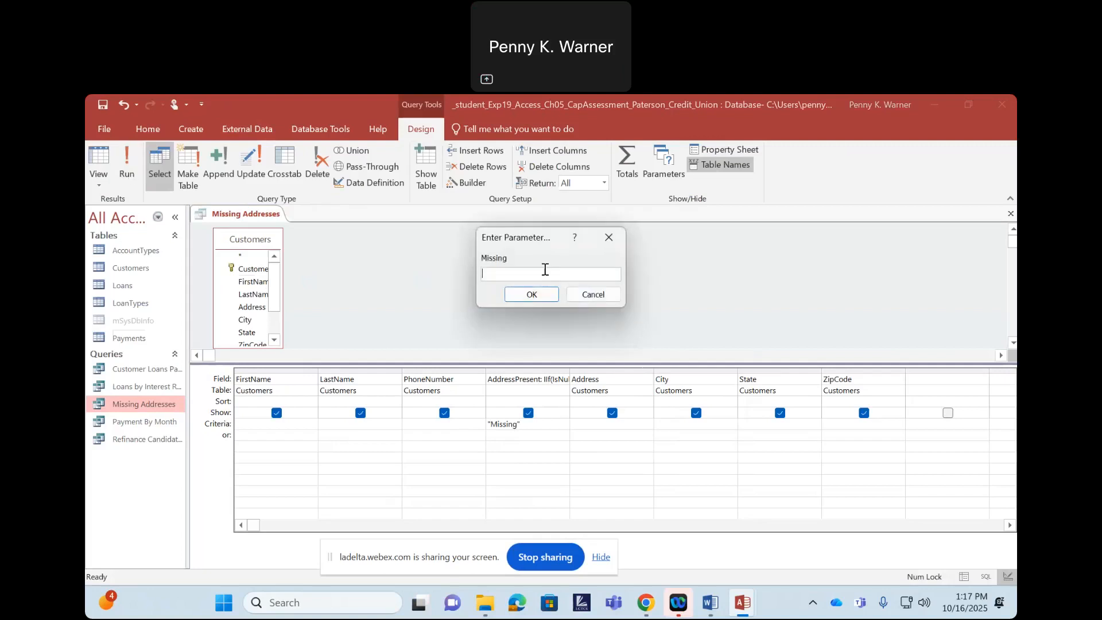
{"action": "left_click", "coordinate": [610, 240]}
Step: Save the Missing Addresses query and try running it again, cancelling the Missing parameter request
{"action": "right_click", "coordinate": [243, 213]}
{"action": "left_click", "coordinate": [248, 222]}
{"action": "left_click", "coordinate": [123, 172]}
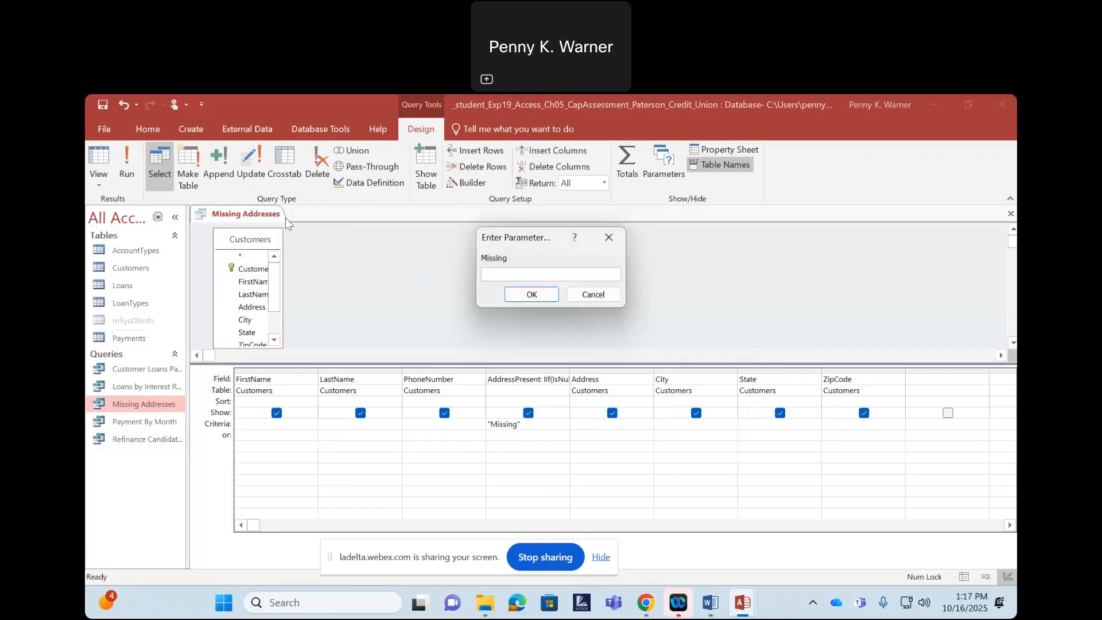
{"action": "left_click", "coordinate": [615, 243]}
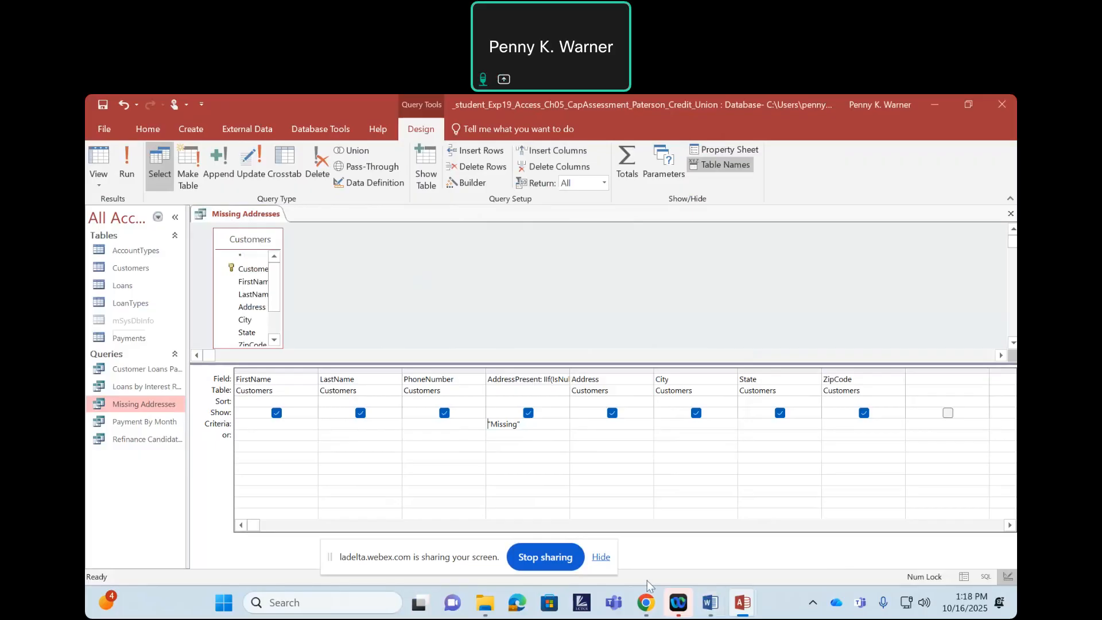
Step: Try running the query with the quotation marks removed from the AddressPresent criterion, cancelling the parameter request
{"action": "left_click", "coordinate": [536, 427]}
{"action": "left_click", "coordinate": [492, 424]}
{"action": "key", "text": "BackSpace"}
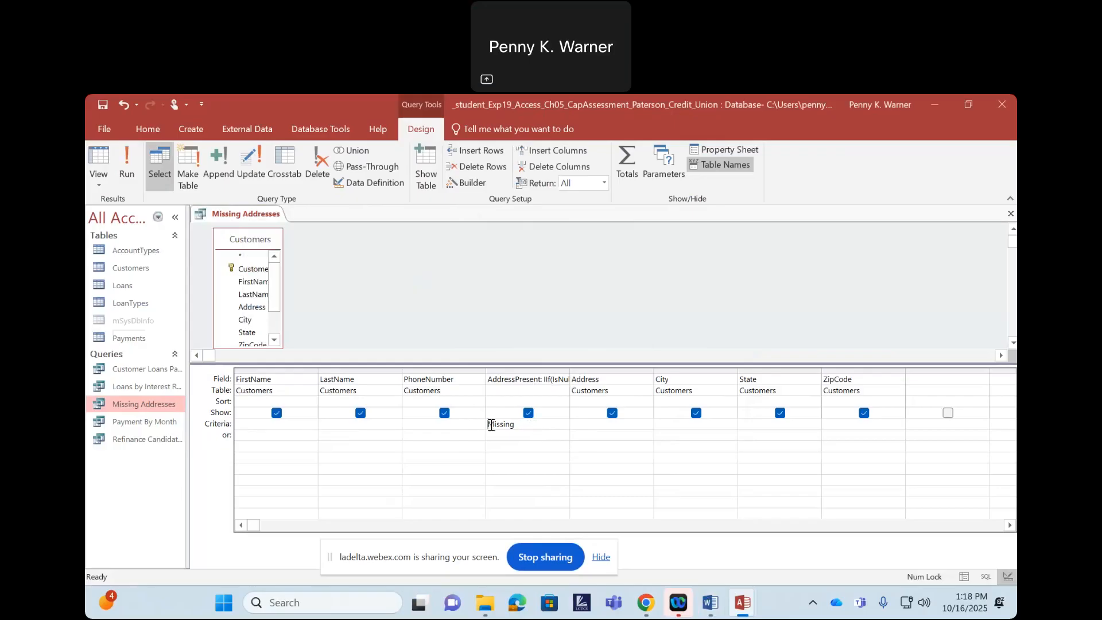
{"action": "left_click", "coordinate": [126, 170]}
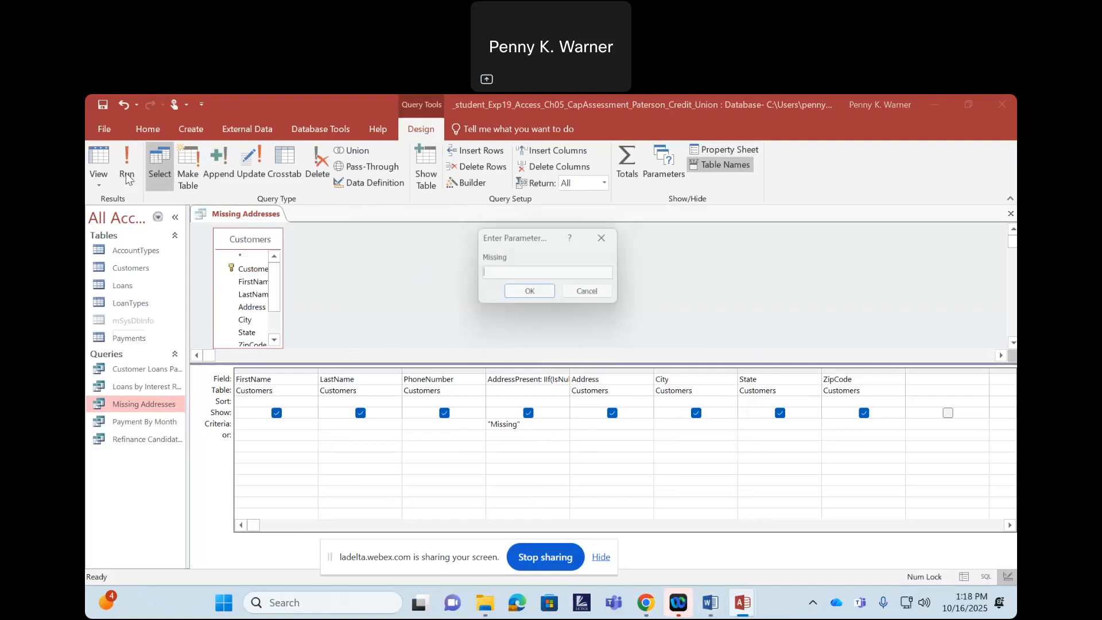
{"action": "left_click", "coordinate": [618, 238]}
Step: Open the Missing Addresses query in Design View in the solution database, examine its AddressPresent expression, and return to the student database
{"action": "mouse_move", "coordinate": [720, 601]}
{"action": "left_click", "coordinate": [801, 552]}
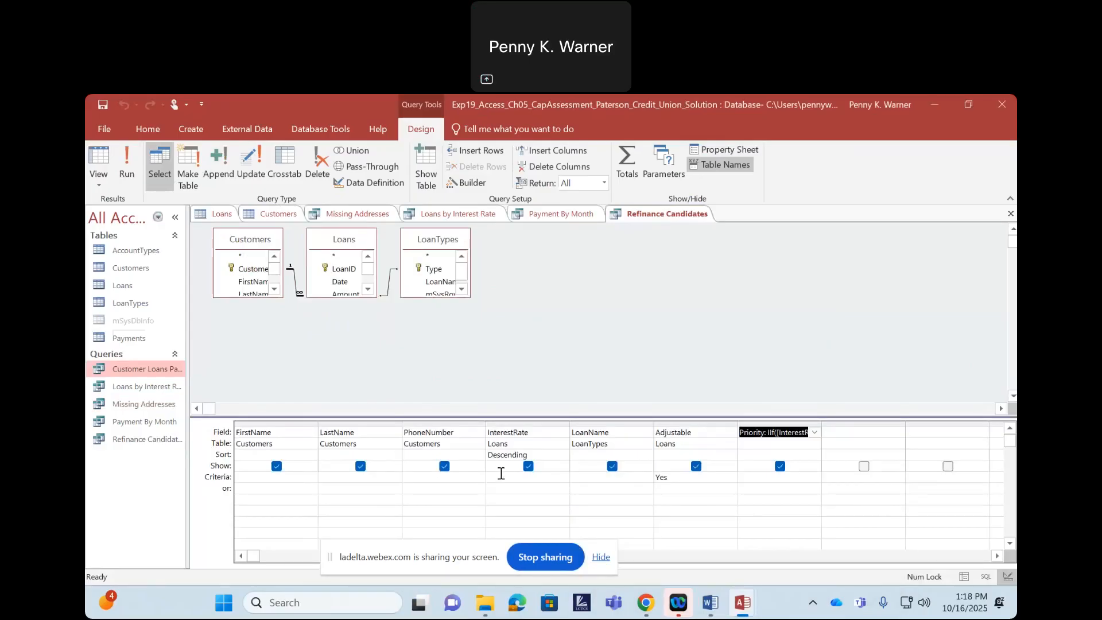
{"action": "left_click", "coordinate": [133, 405]}
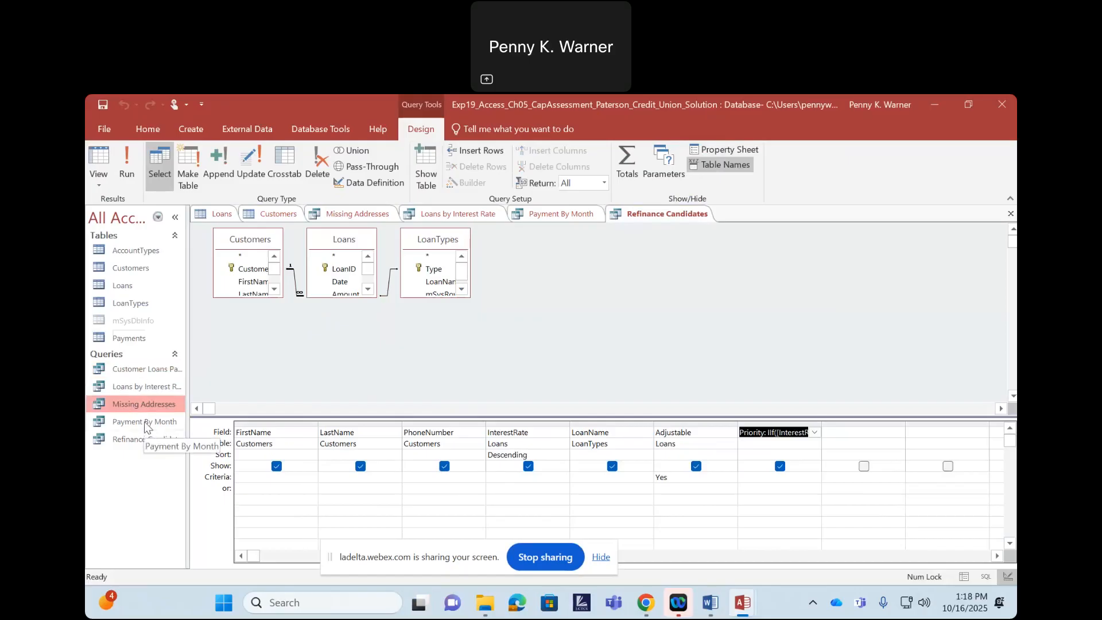
{"action": "right_click", "coordinate": [136, 405]}
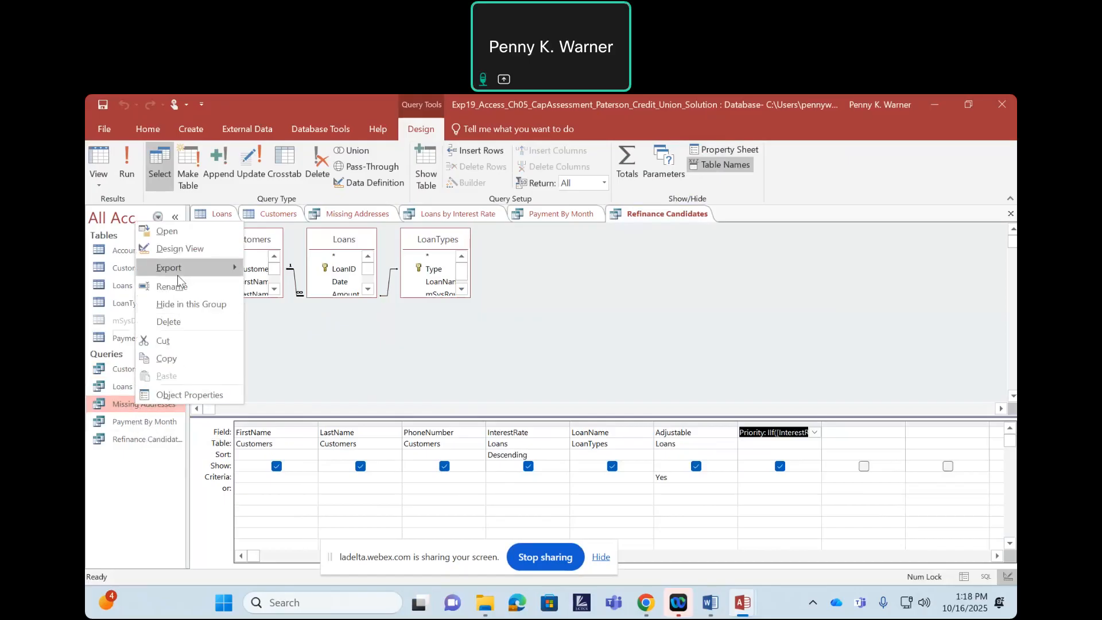
{"action": "left_click", "coordinate": [179, 249]}
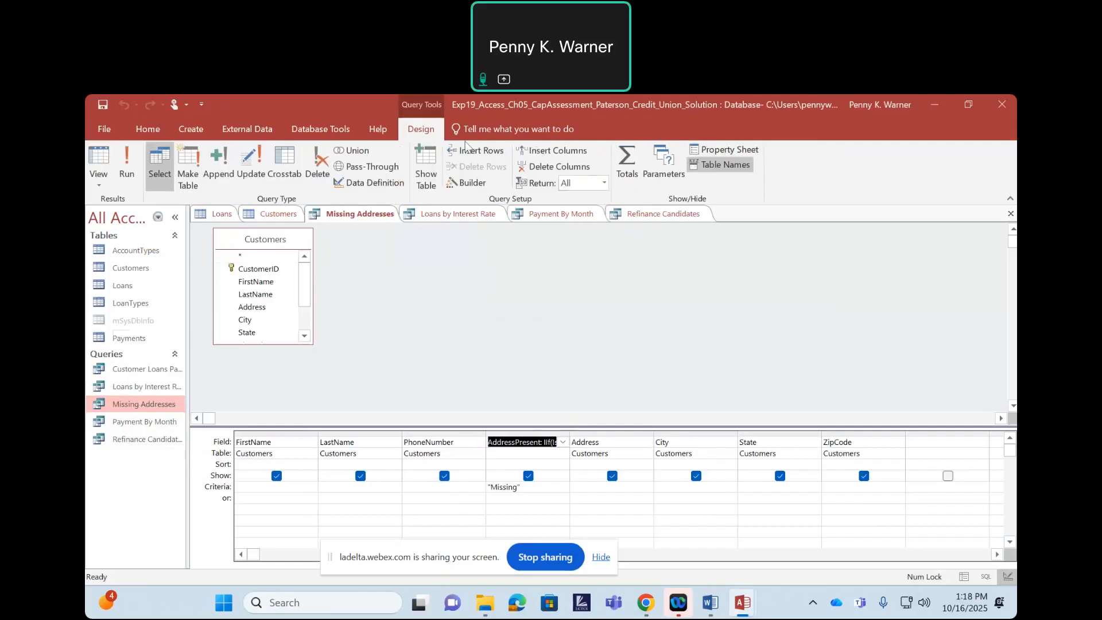
{"action": "left_click", "coordinate": [468, 182]}
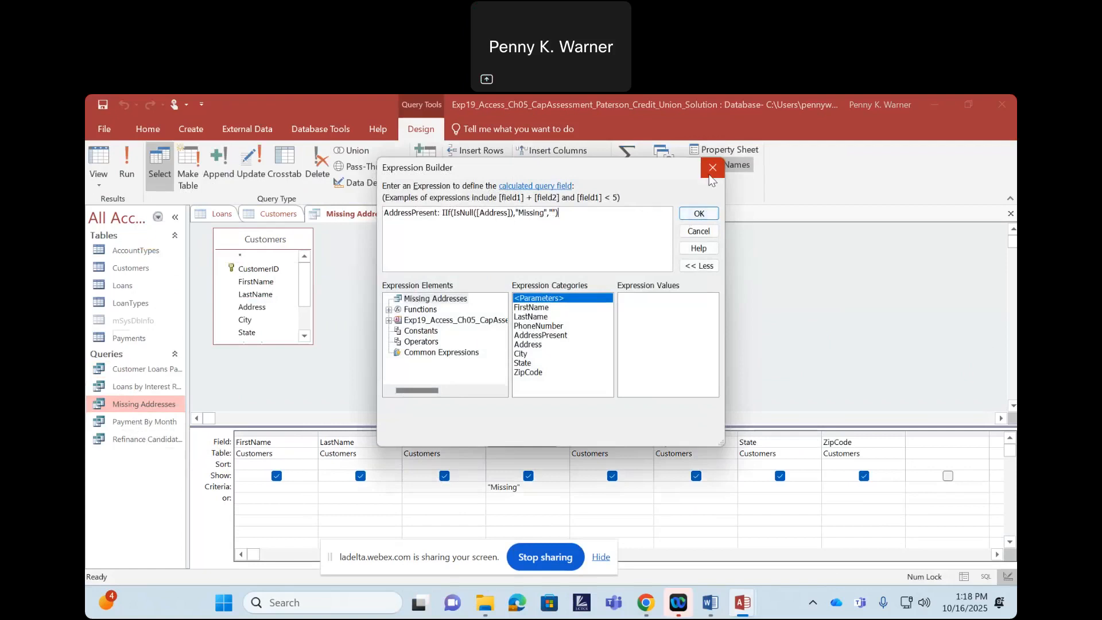
{"action": "left_click", "coordinate": [710, 170]}
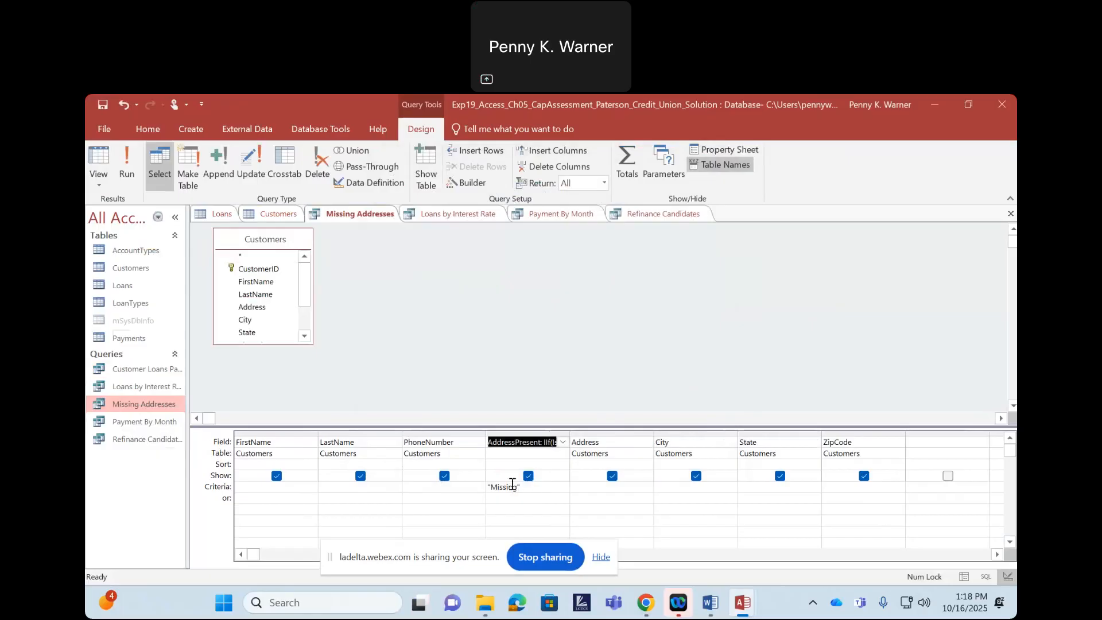
{"action": "left_click", "coordinate": [932, 106]}
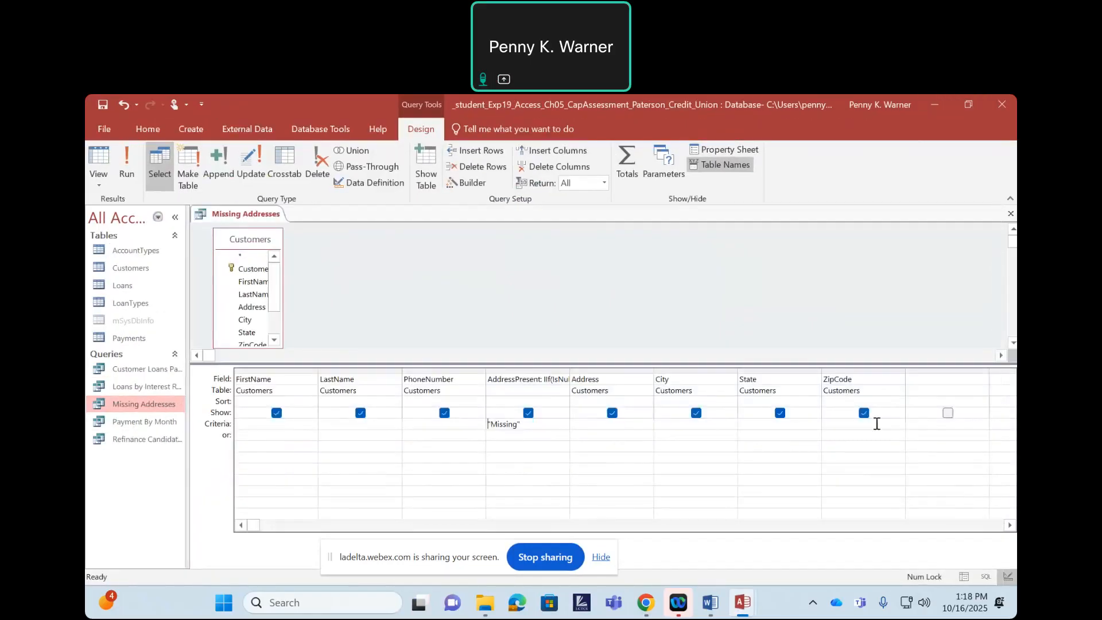
Step: Change the AddressPresent expression to IIf(IsNull([Address]),"Missing","") by replacing the brackets around Missing with quotation marks, and apply it
{"action": "left_click", "coordinate": [536, 379]}
{"action": "left_click", "coordinate": [472, 184]}
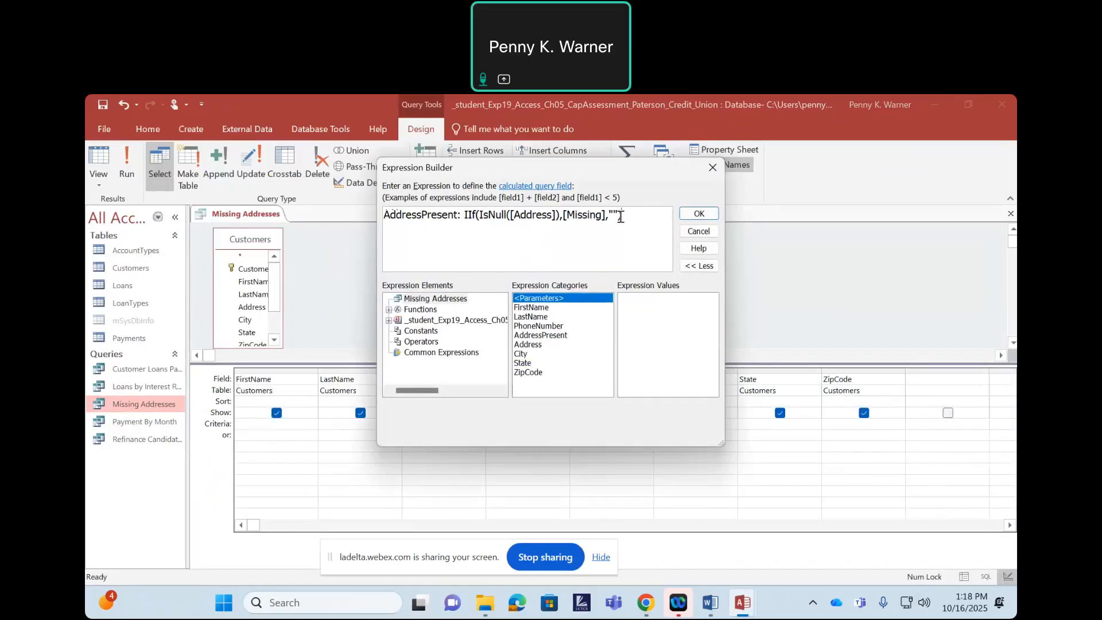
{"action": "key", "text": "Left"}
{"action": "key", "text": "Left"}
{"action": "key", "text": "Left"}
{"action": "key", "text": "Left"}
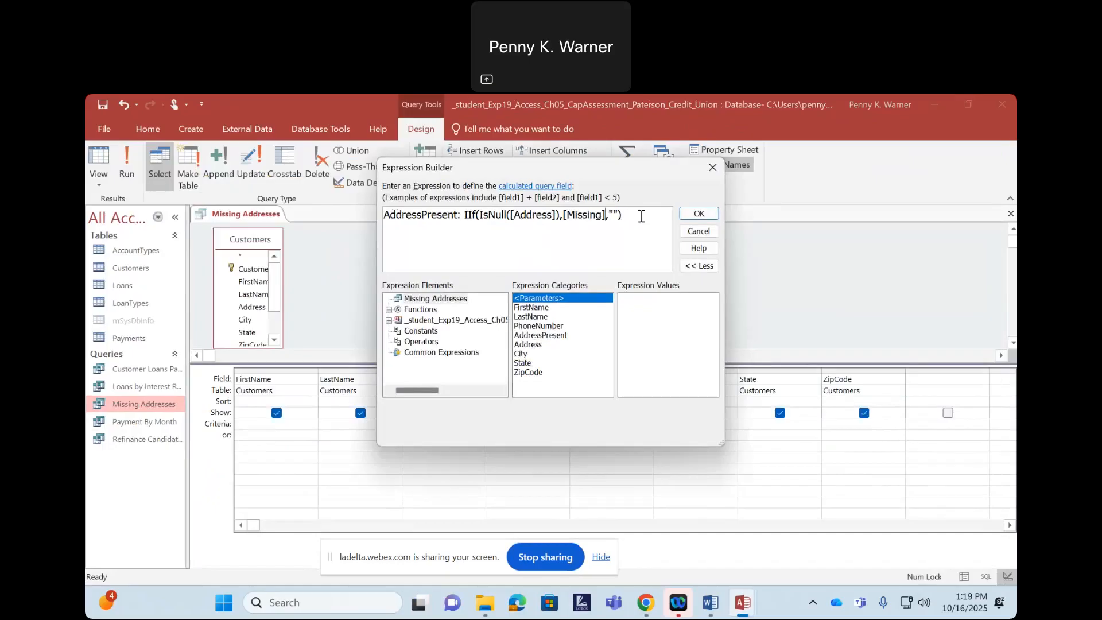
{"action": "key", "text": "BackSpace"}
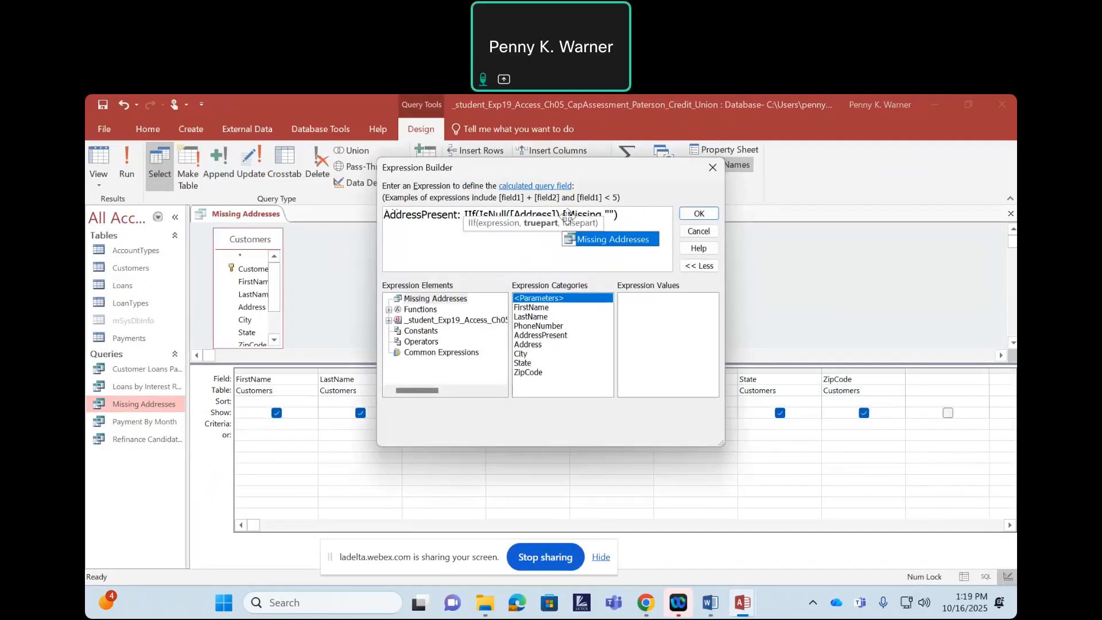
{"action": "left_click", "coordinate": [565, 213]}
{"action": "key", "text": "BackSpace"}
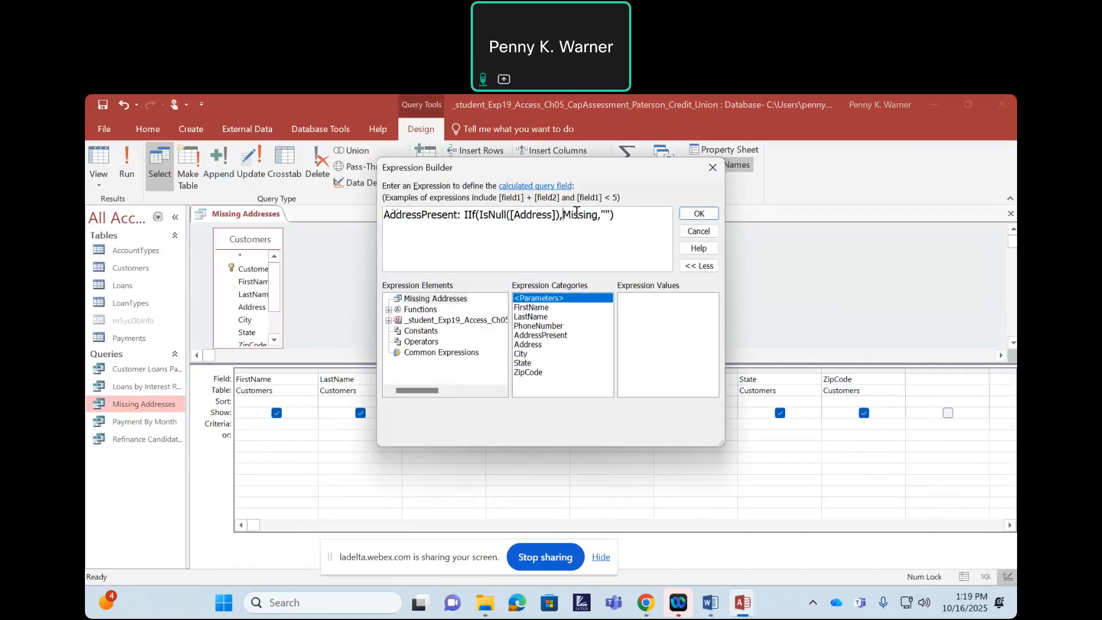
{"action": "type", "text": "\""}
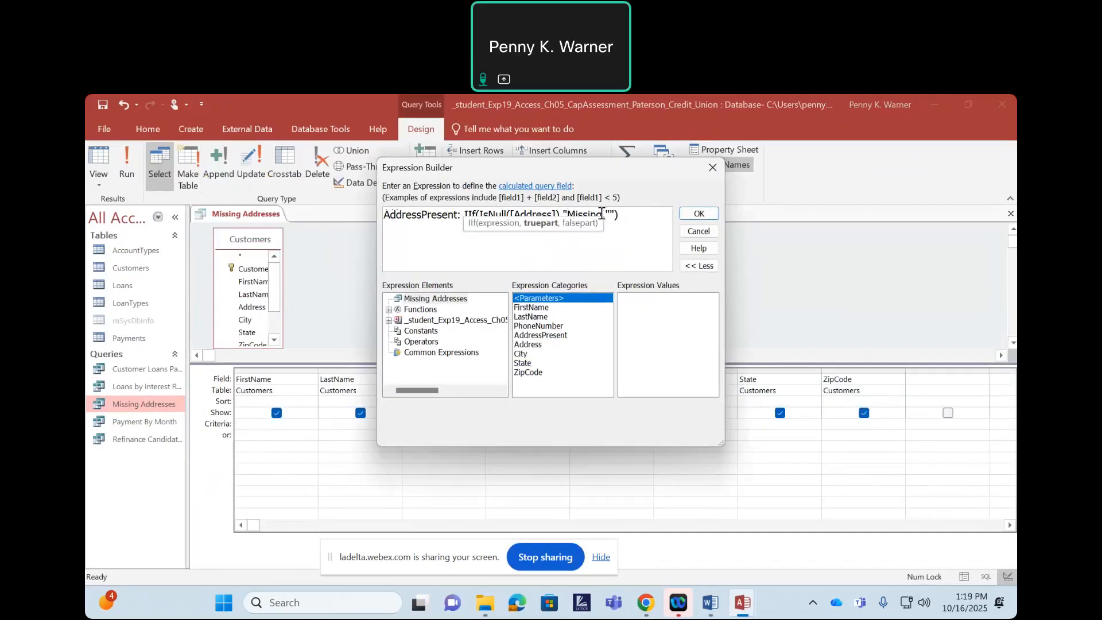
{"action": "left_click", "coordinate": [604, 214]}
{"action": "type", "text": "\""}
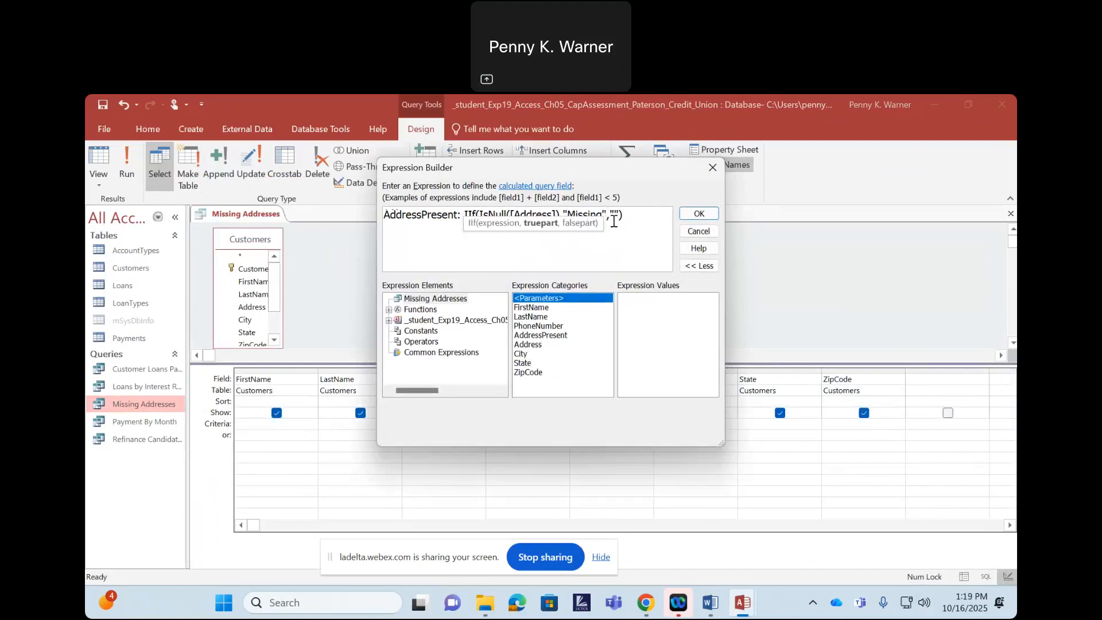
{"action": "left_click", "coordinate": [699, 213]}
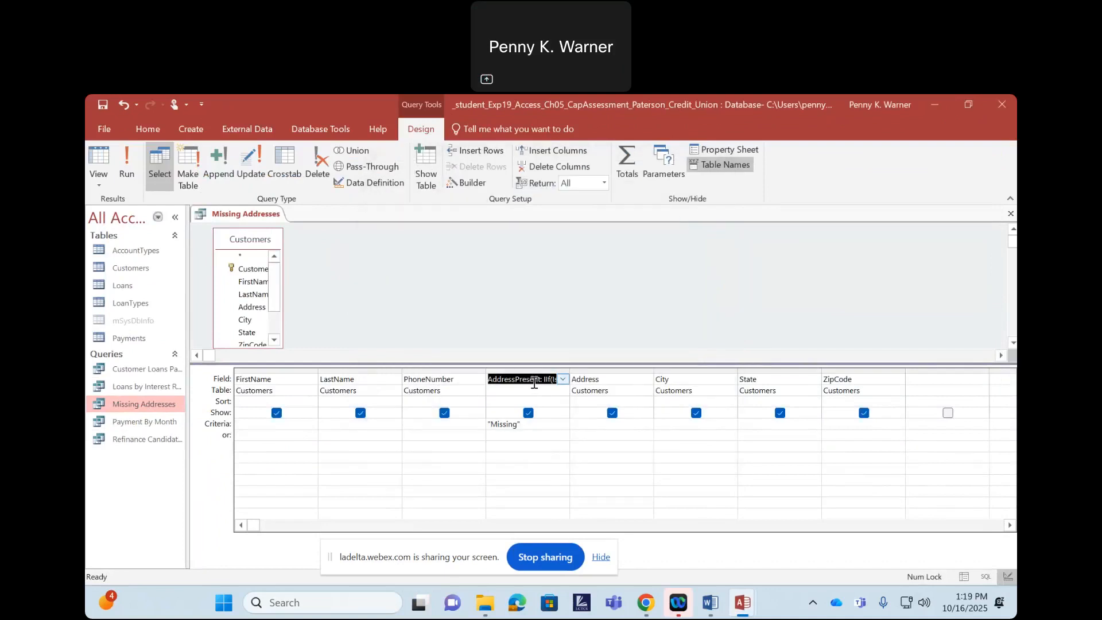
Step: Run the Missing Addresses query to check the records returned, and save and close the query
{"action": "left_click", "coordinate": [127, 175]}
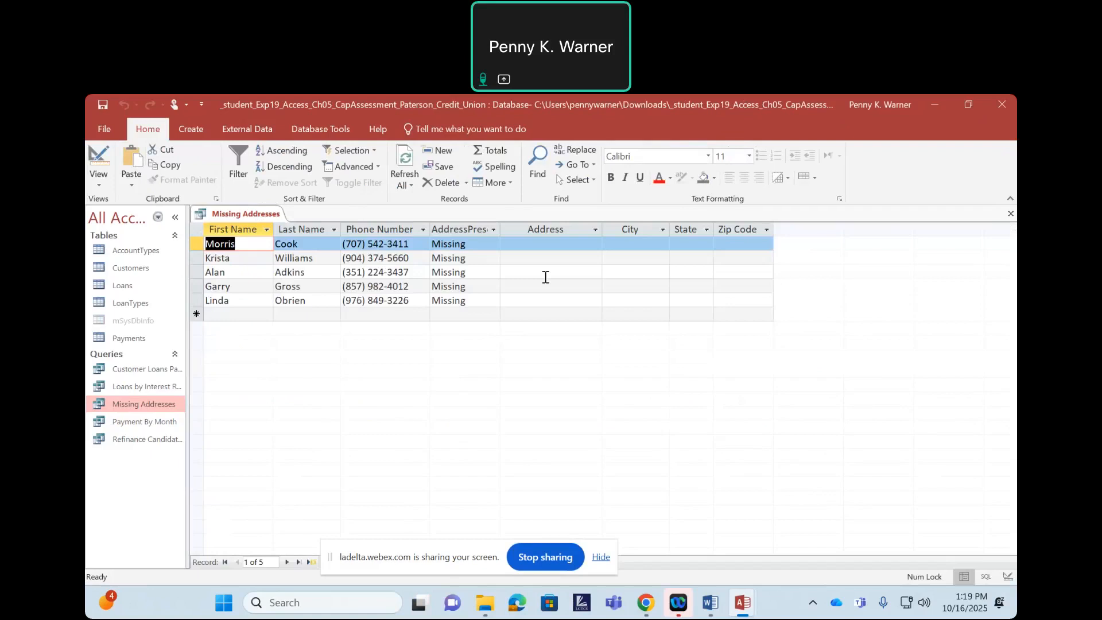
{"action": "right_click", "coordinate": [232, 214]}
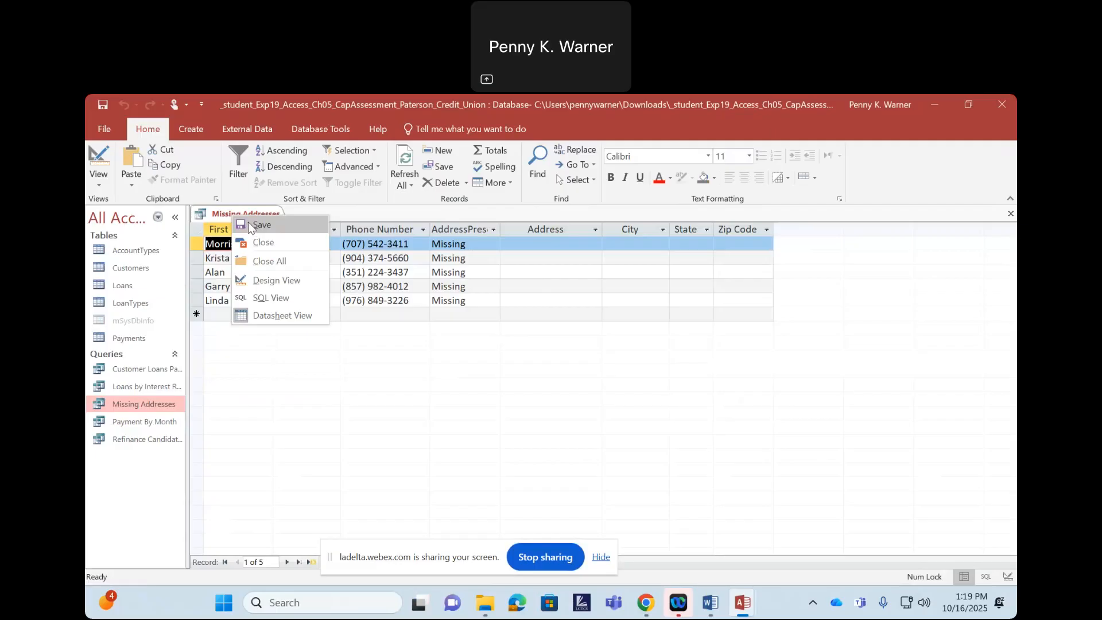
{"action": "left_click", "coordinate": [243, 214]}
{"action": "right_click", "coordinate": [244, 212]}
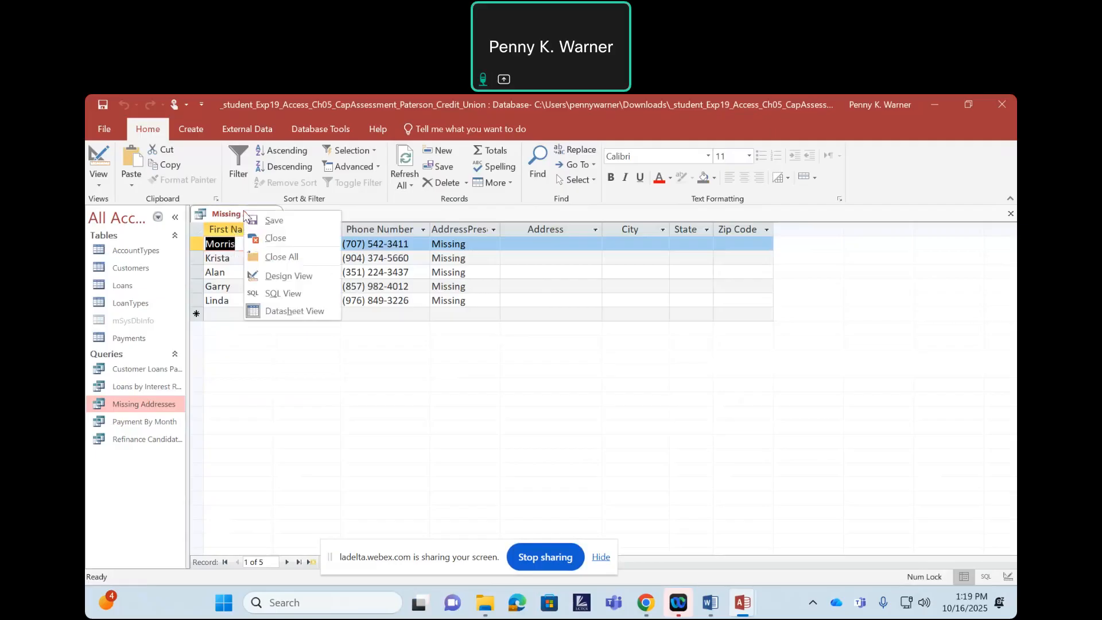
{"action": "left_click", "coordinate": [262, 238]}
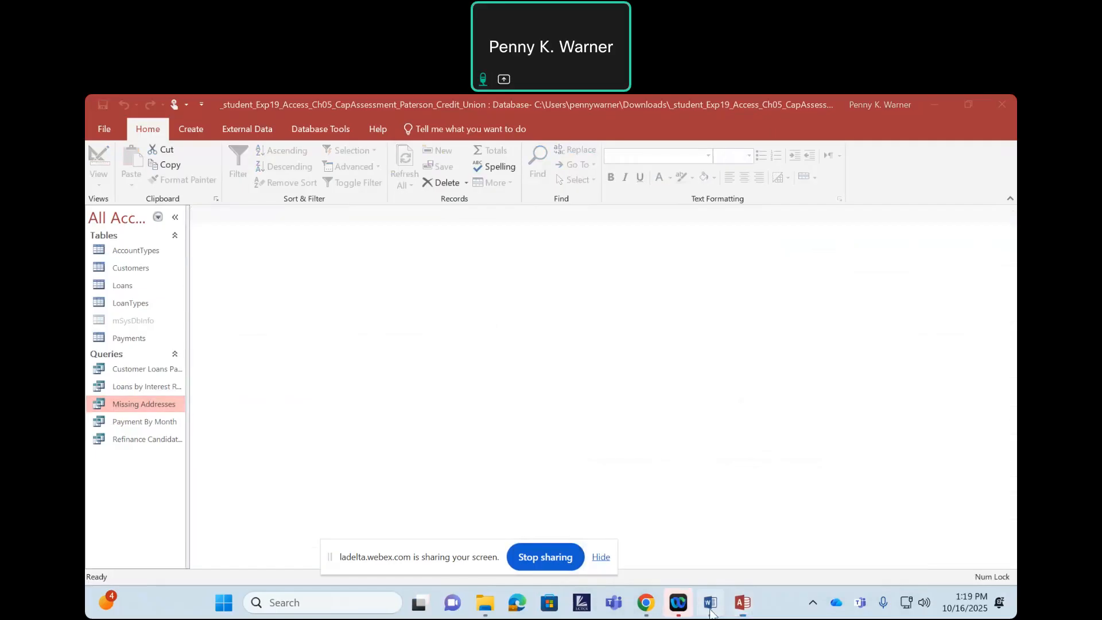
Step: Switch to the Word instructions, mark step 9 in red, and read step 10 about the RoundedRate field
{"action": "left_click", "coordinate": [711, 602]}
{"action": "left_click", "coordinate": [124, 356]}
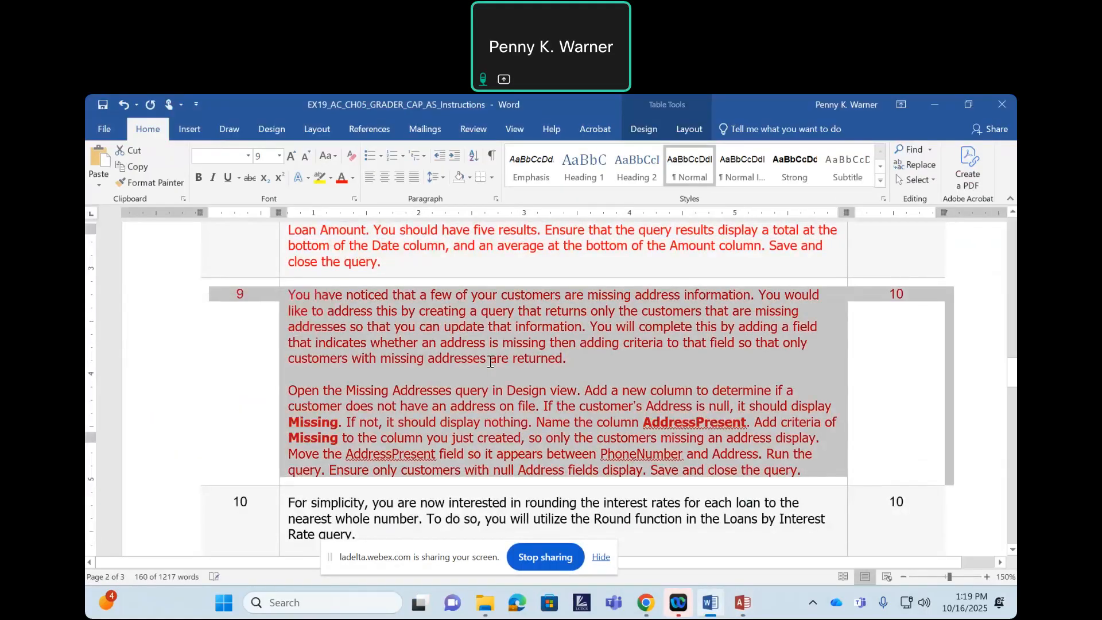
{"action": "scroll", "coordinate": [489, 362], "scroll_direction": "down", "scroll_amount": 4}
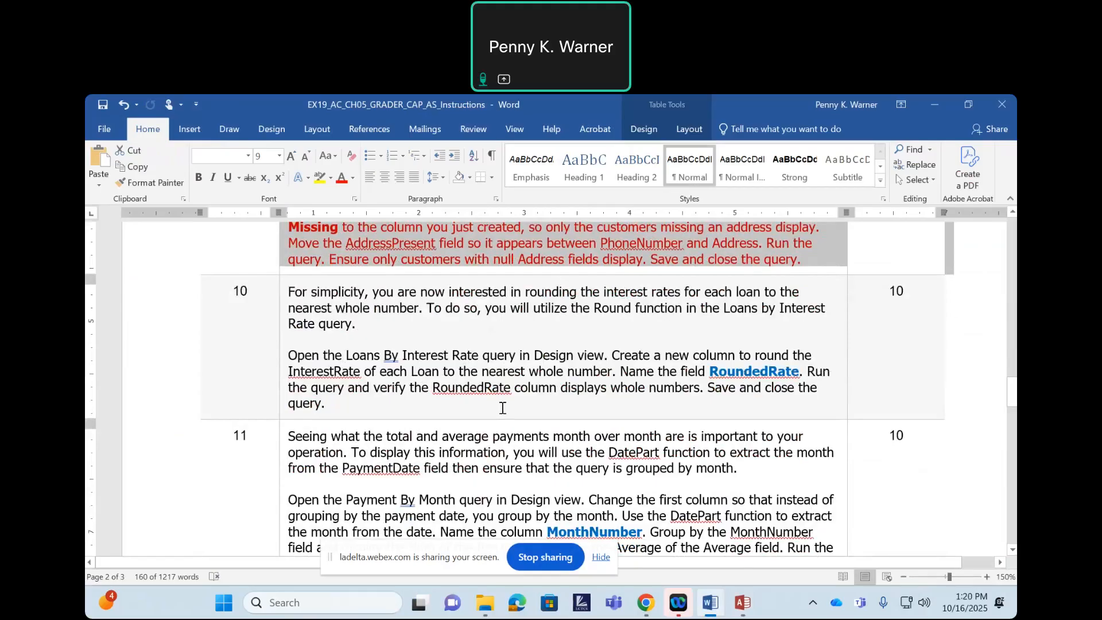
Step: Switch to the student database in Access, open the Loans by Interest Rate query in Design View, and enlarge its design grid
{"action": "left_click", "coordinate": [740, 609]}
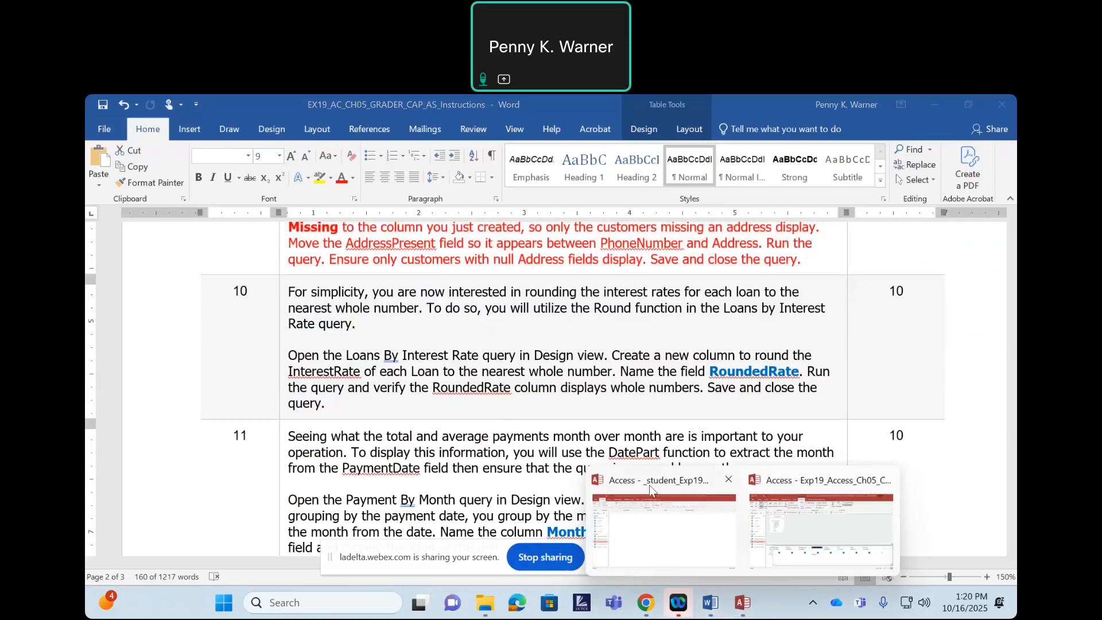
{"action": "left_click", "coordinate": [649, 490]}
{"action": "right_click", "coordinate": [133, 385]}
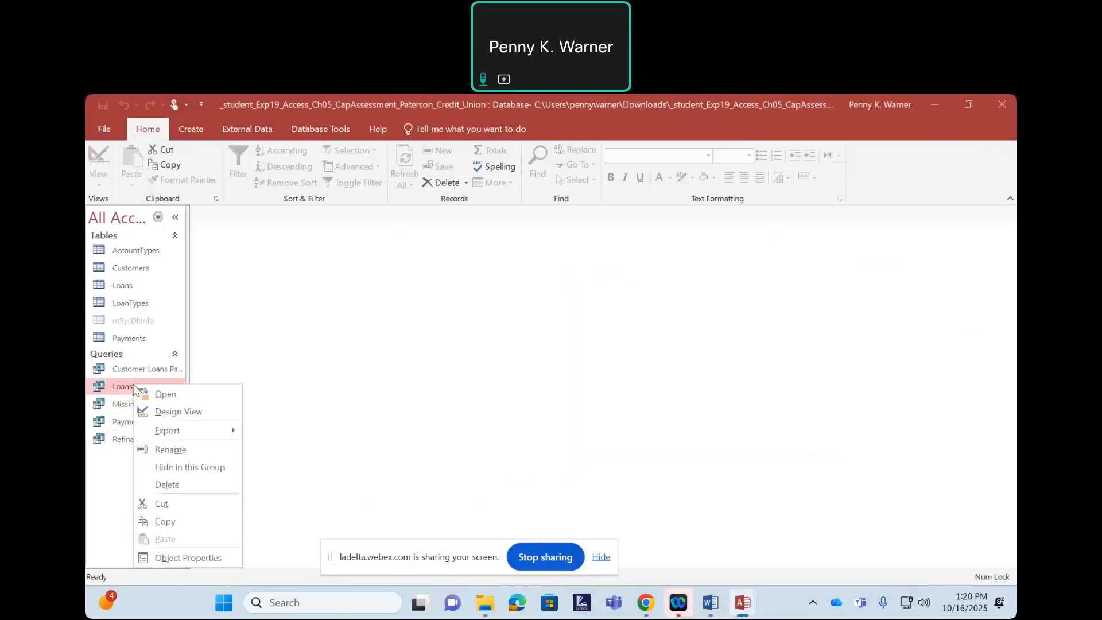
{"action": "left_click", "coordinate": [167, 411]}
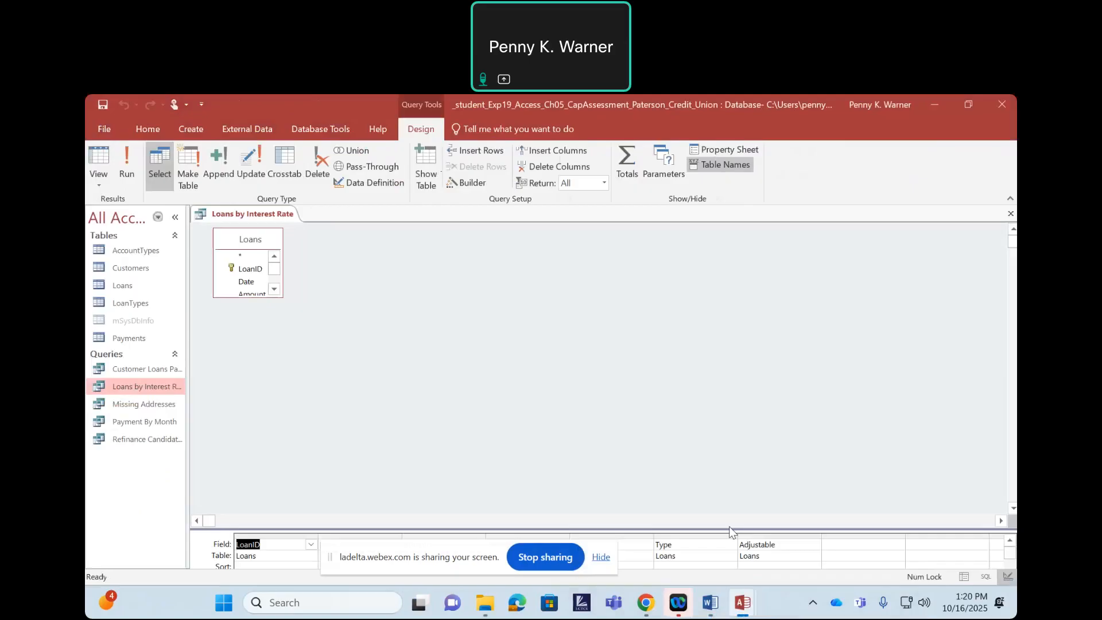
{"action": "left_click_drag", "start_coordinate": [728, 524], "coordinate": [696, 365]}
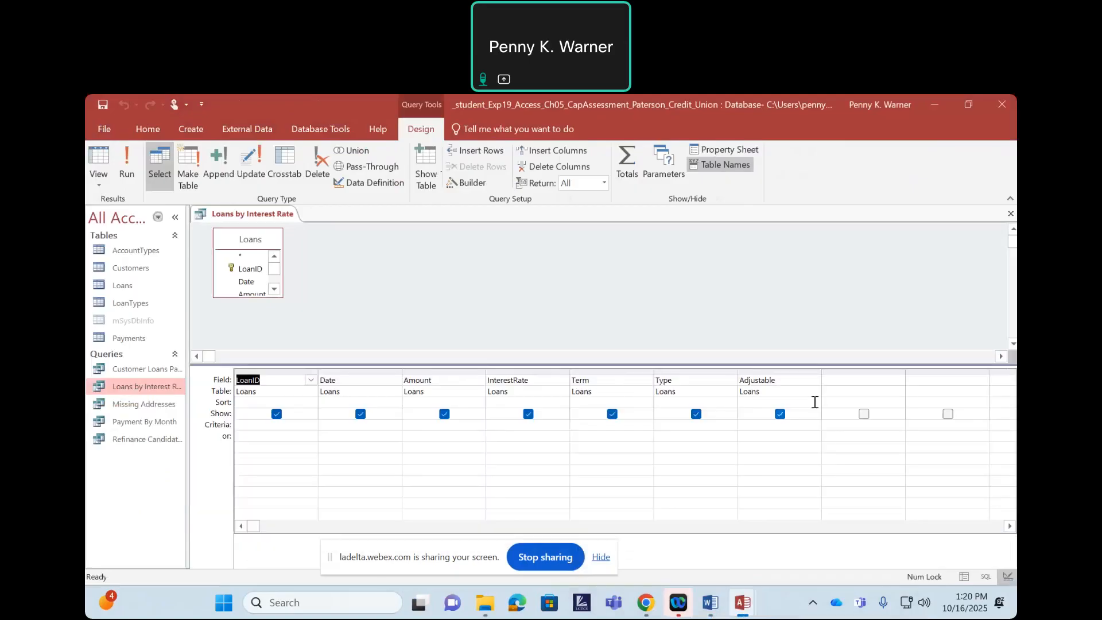
Step: Begin a calculated field named RoundedRate in the Expression Builder for the first empty column after Adjustable
{"action": "left_click", "coordinate": [835, 377]}
{"action": "left_click", "coordinate": [468, 182]}
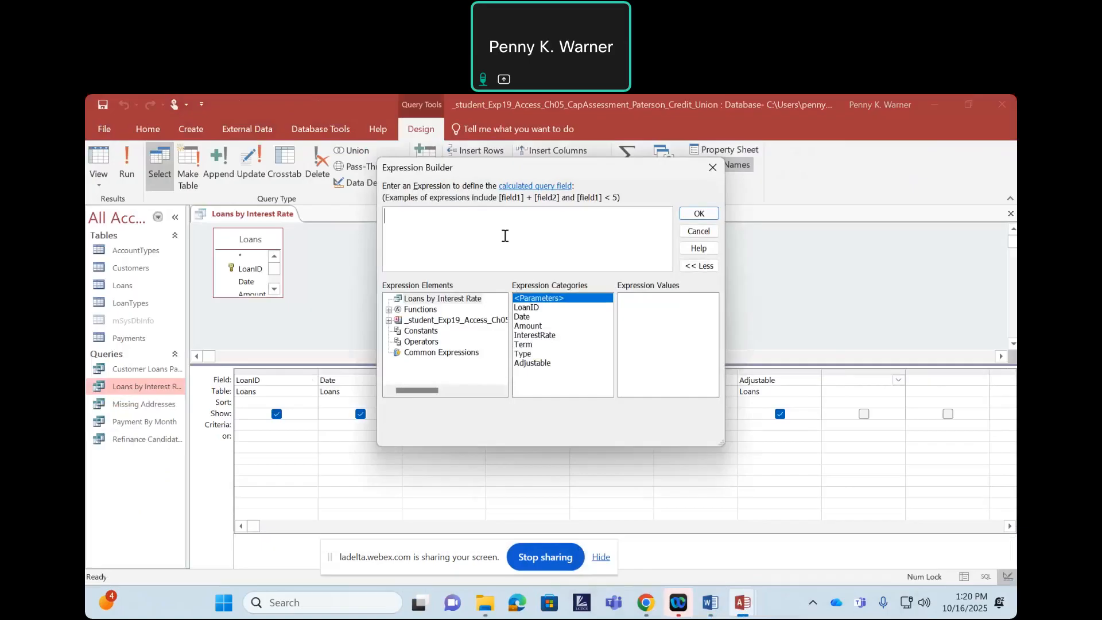
{"action": "type", "text": "Ro7un"}
{"action": "key", "text": "BackSpace"}
{"action": "key", "text": "BackSpace"}
{"action": "key", "text": "BackSpace"}
{"action": "type", "text": "undedRate"}
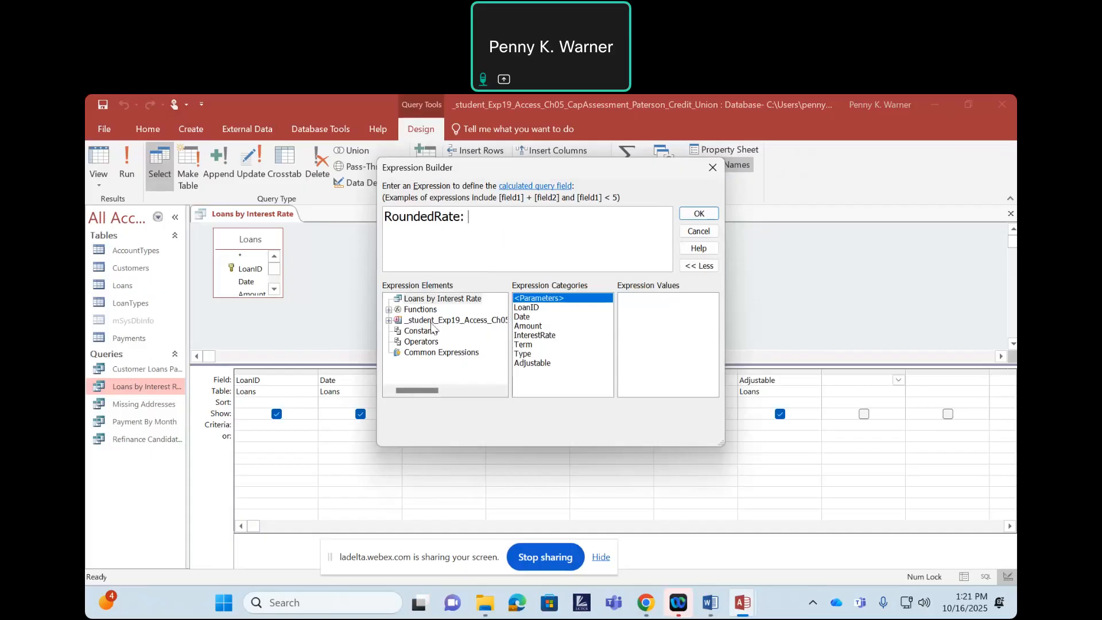
Step: Insert the built-in Math function Round after the RoundedRate label and remove the «Expr» placeholder
{"action": "left_click", "coordinate": [405, 309]}
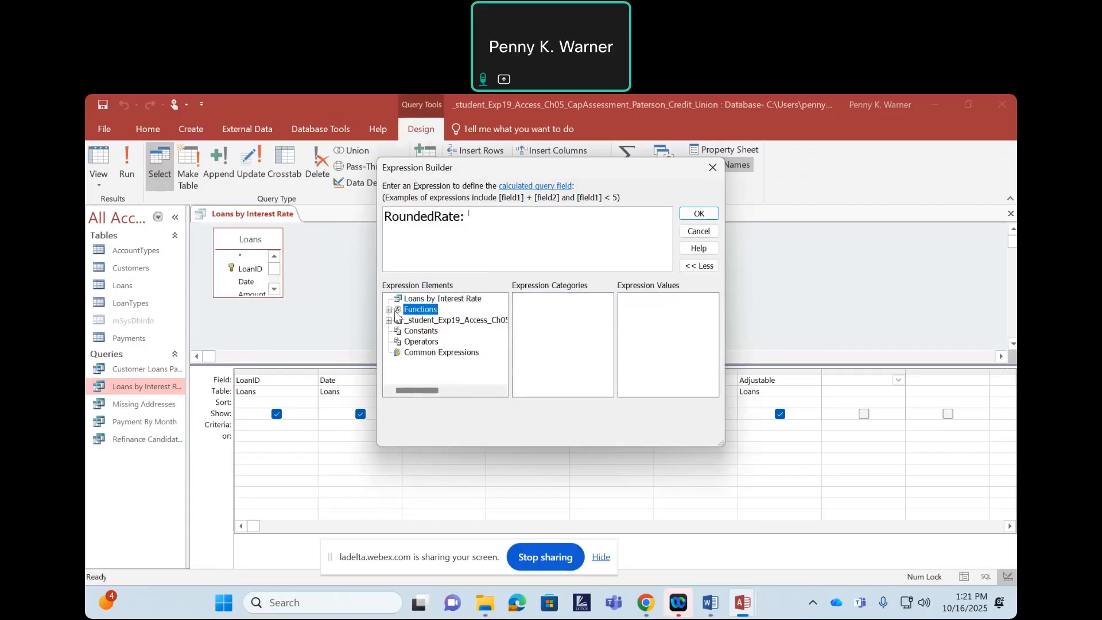
{"action": "left_click", "coordinate": [389, 310]}
{"action": "left_click", "coordinate": [418, 322]}
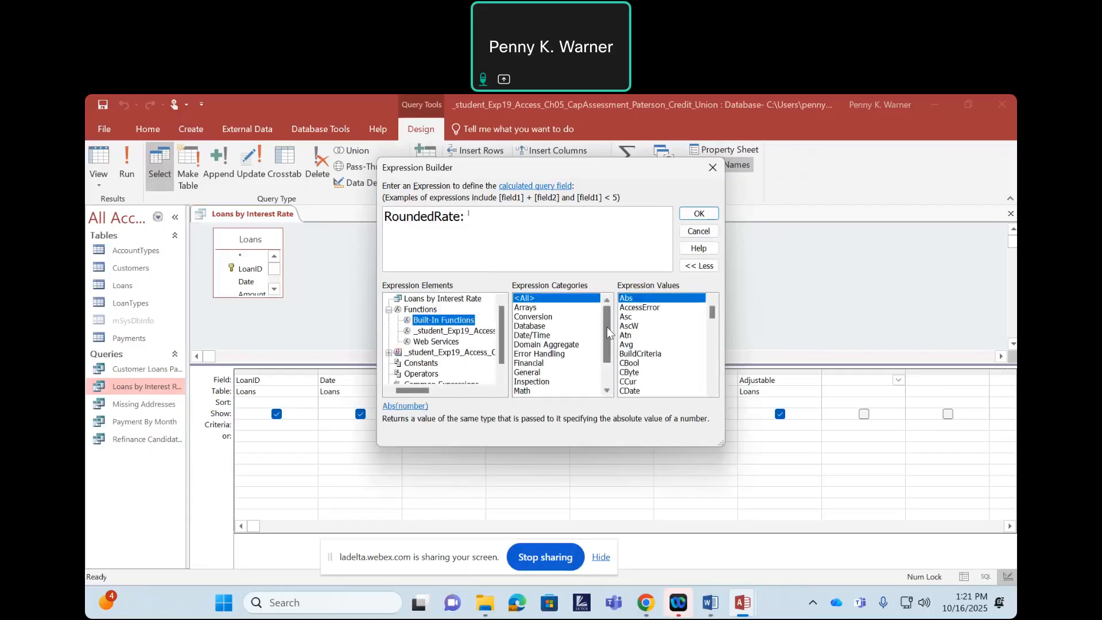
{"action": "mouse_move", "coordinate": [607, 326]}
{"action": "left_mouse_down"}
{"action": "mouse_move", "coordinate": [605, 357]}
{"action": "mouse_move", "coordinate": [604, 328]}
{"action": "mouse_move", "coordinate": [602, 352]}
{"action": "mouse_move", "coordinate": [601, 344]}
{"action": "left_mouse_up"}
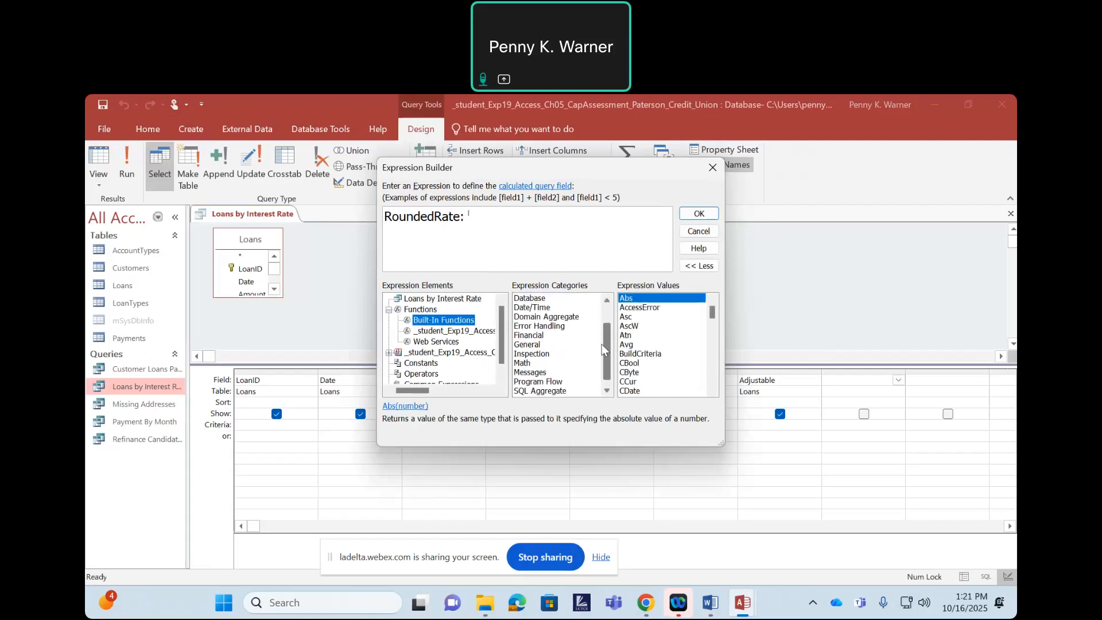
{"action": "left_click", "coordinate": [527, 364]}
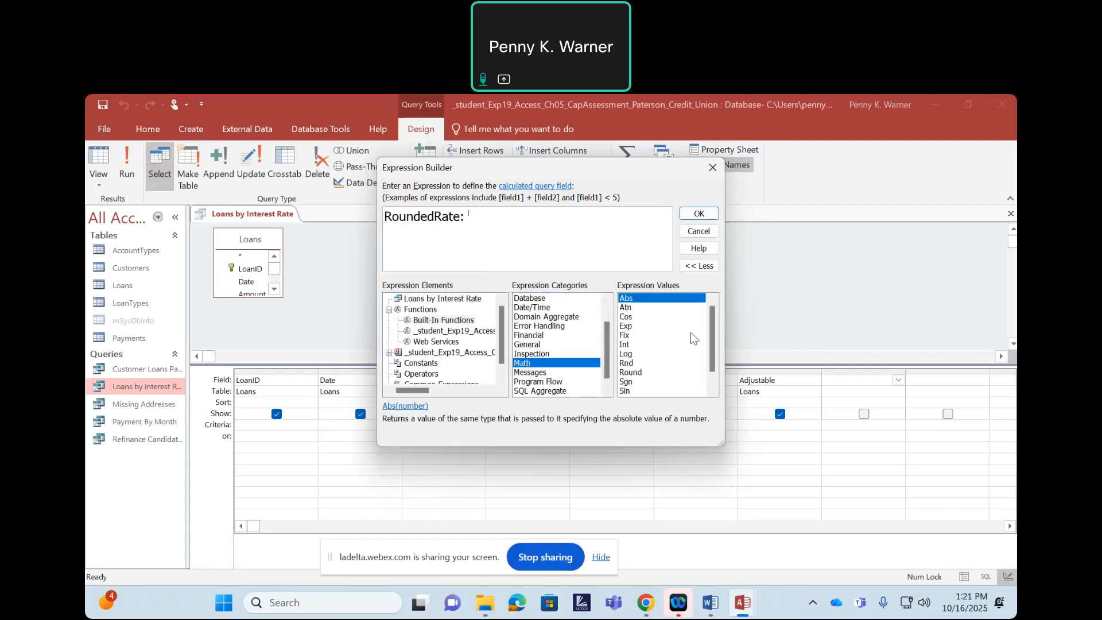
{"action": "double_click", "coordinate": [632, 372]}
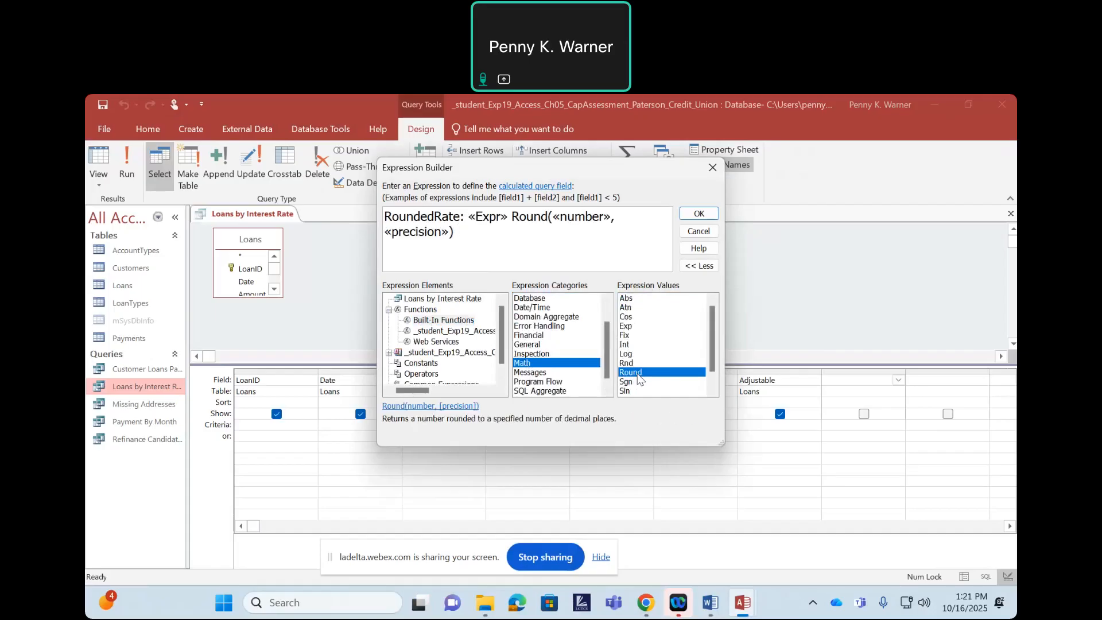
{"action": "left_click", "coordinate": [477, 216]}
{"action": "key", "text": "Delete"}
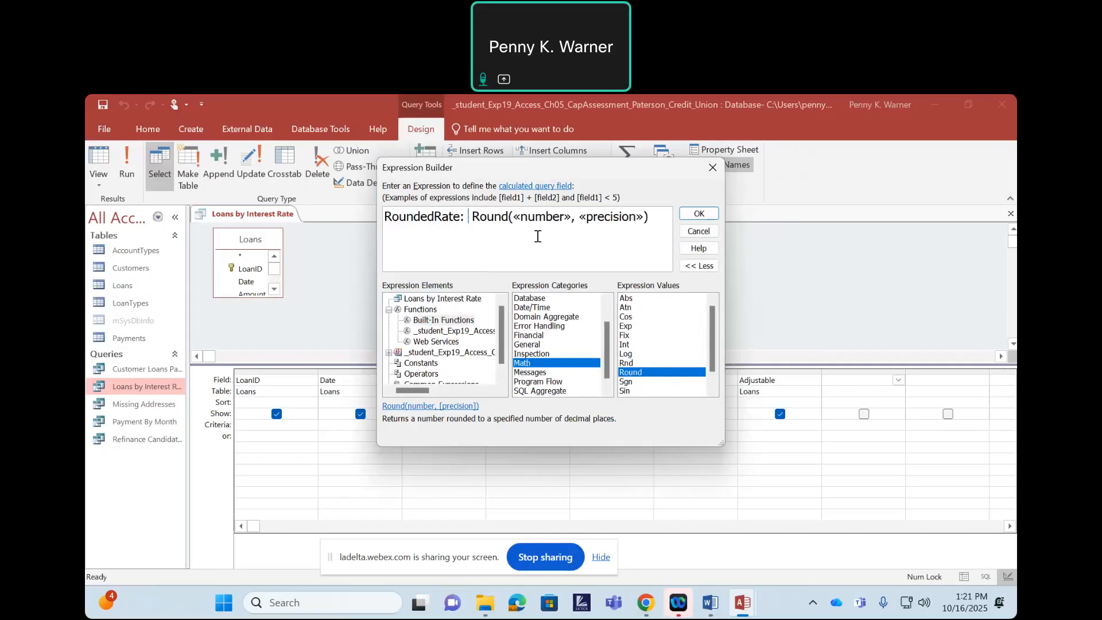
Step: Replace the «number» placeholder in the Round function with the InterestRate field
{"action": "left_click", "coordinate": [538, 218]}
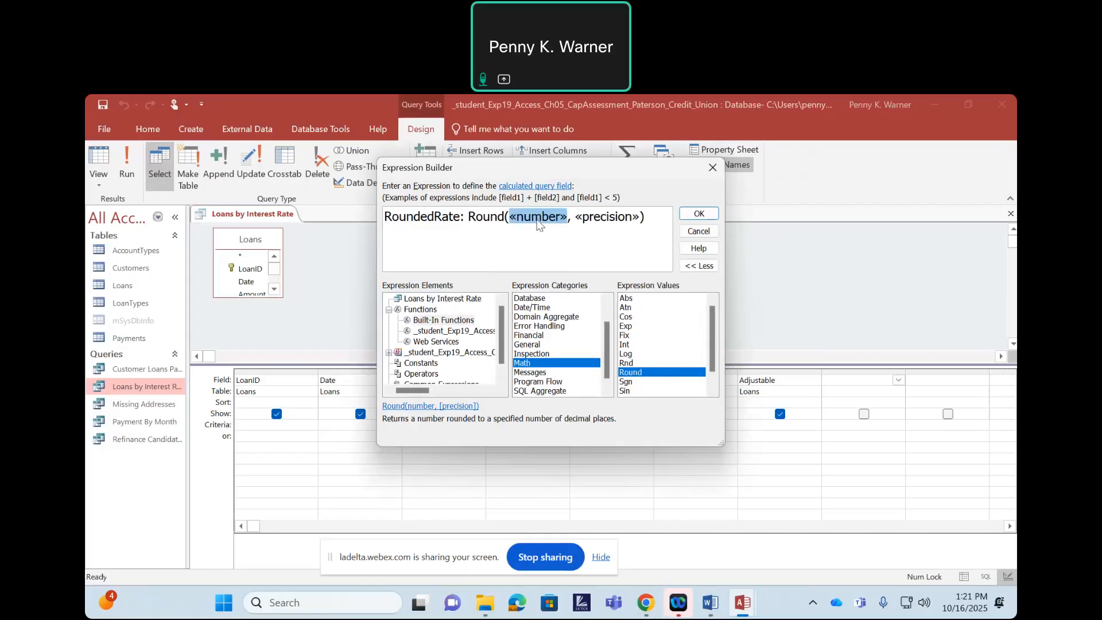
{"action": "type", "text": "["}
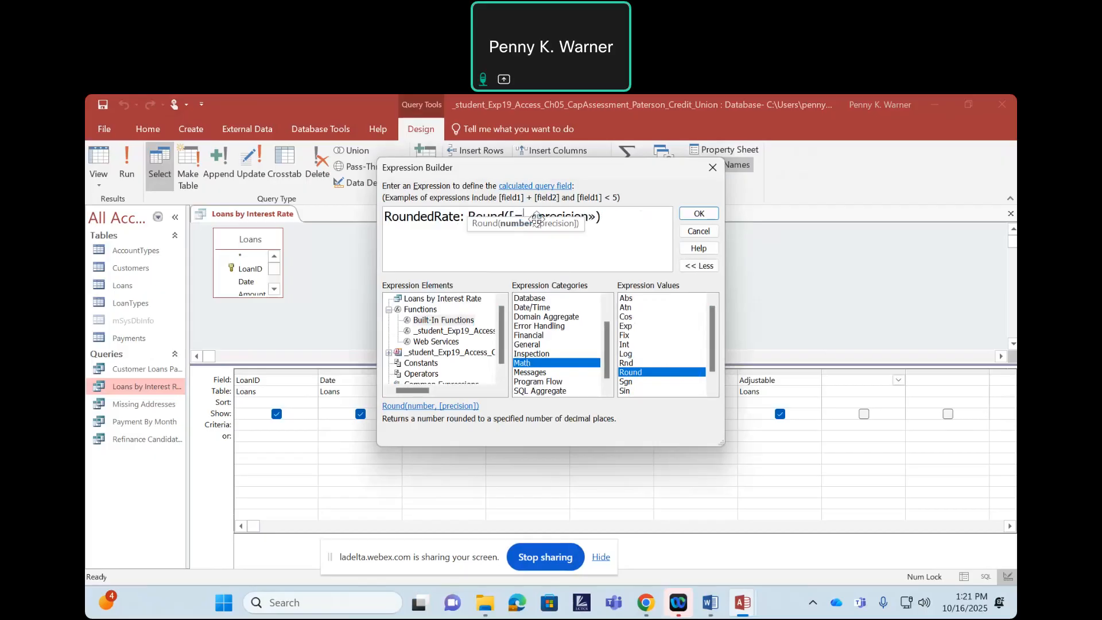
{"action": "key", "text": "BackSpace"}
{"action": "key", "text": "BackSpace"}
{"action": "type", "text": "In"}
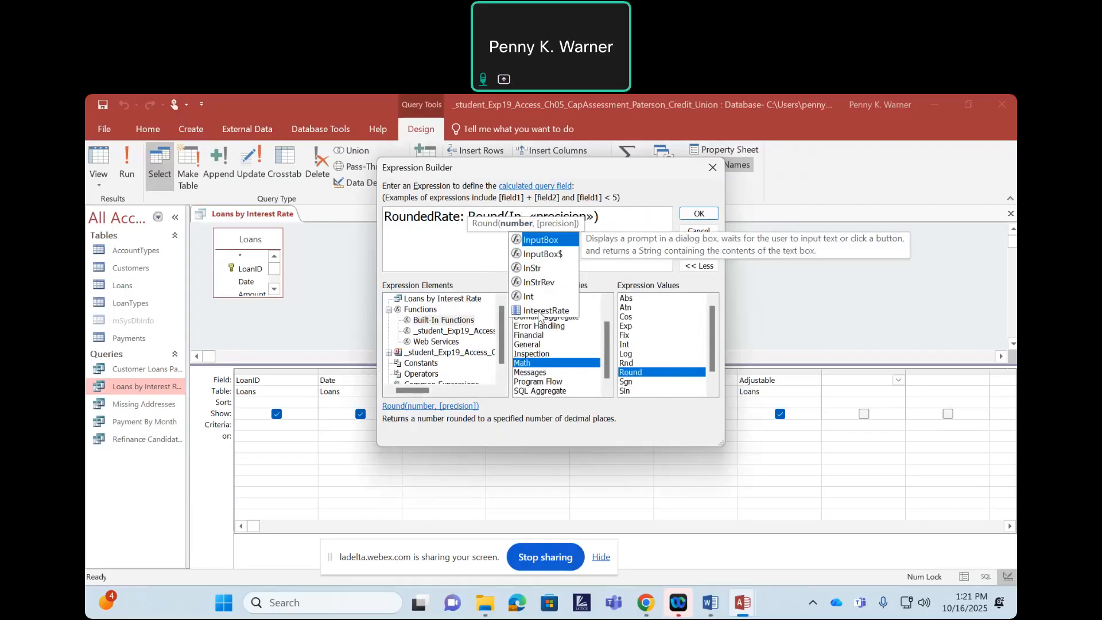
{"action": "double_click", "coordinate": [539, 310]}
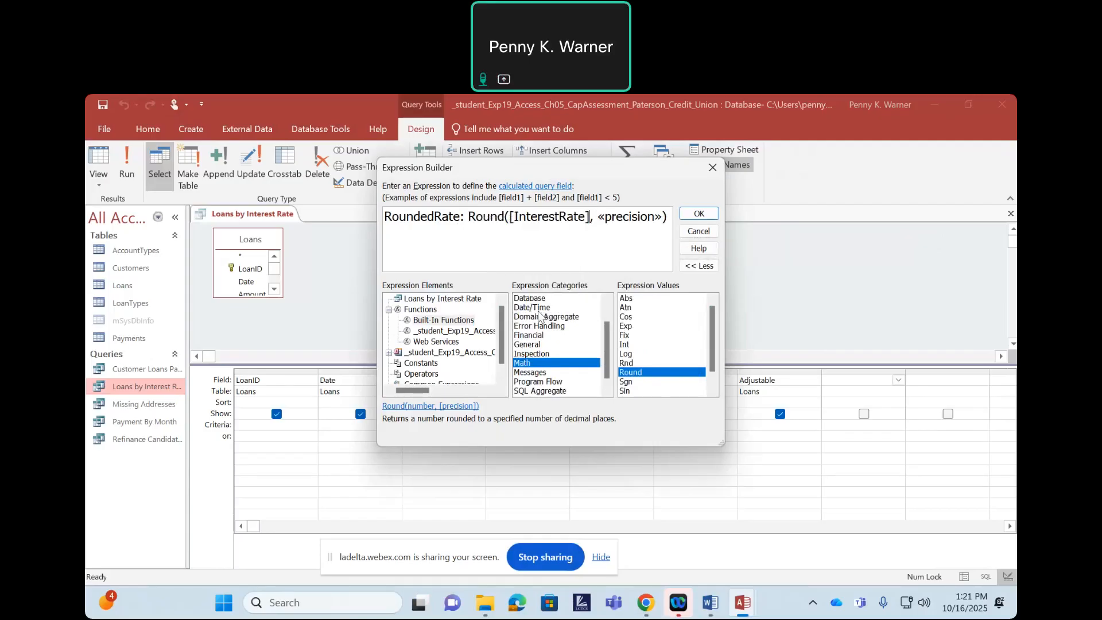
Step: Remove the precision argument and its comma so the expression reads RoundedRate: Round([InterestRate]), and apply it to the column
{"action": "left_click", "coordinate": [628, 216]}
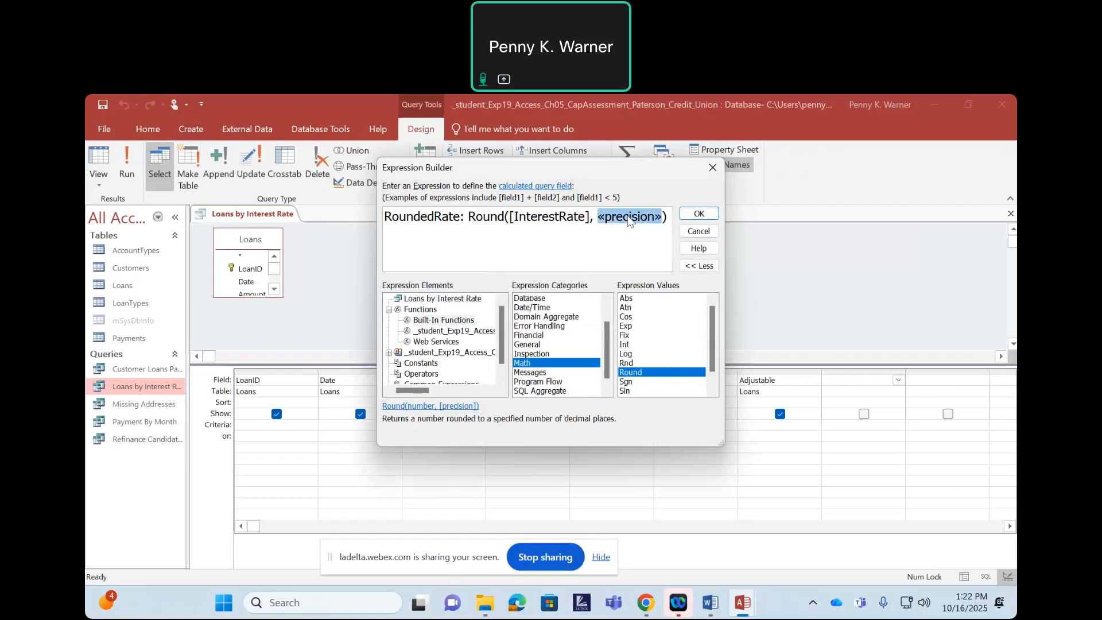
{"action": "key", "text": "BackSpace"}
{"action": "key", "text": "BackSpace"}
{"action": "key", "text": "BackSpace"}
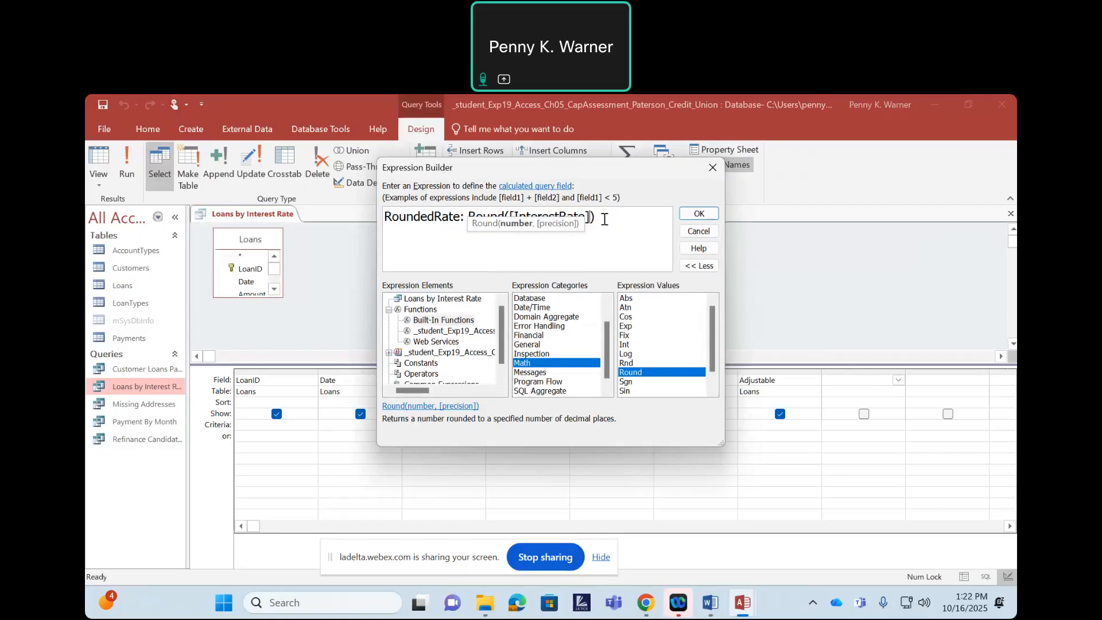
{"action": "left_click", "coordinate": [607, 251]}
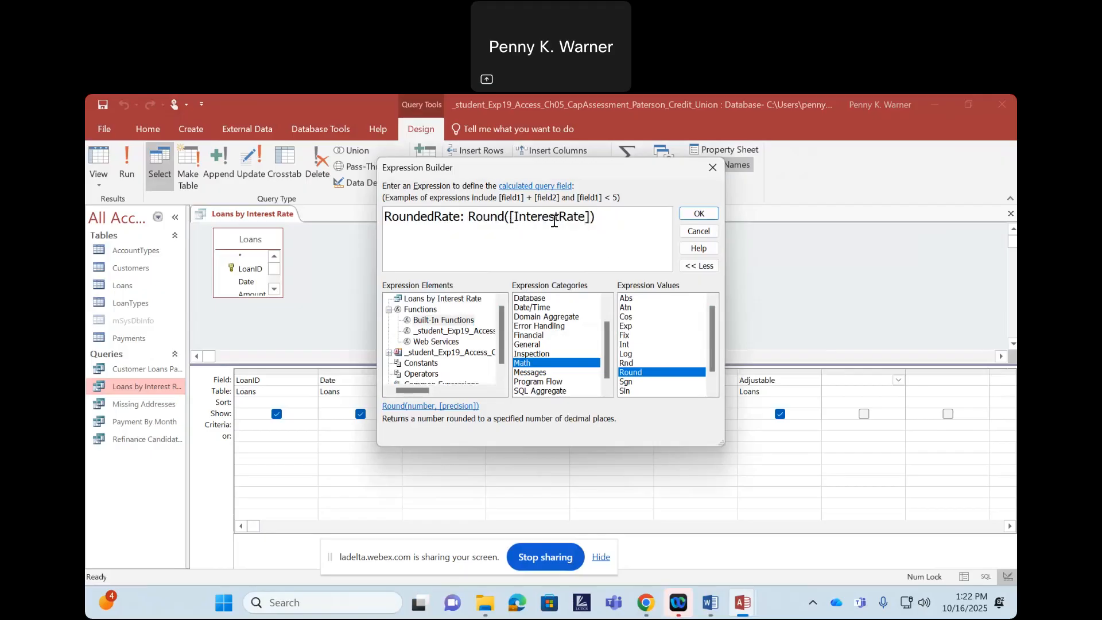
{"action": "mouse_move", "coordinate": [552, 171]}
{"action": "left_mouse_down"}
{"action": "mouse_move", "coordinate": [805, 190]}
{"action": "mouse_move", "coordinate": [636, 408]}
{"action": "mouse_move", "coordinate": [721, 398]}
{"action": "mouse_move", "coordinate": [769, 206]}
{"action": "mouse_move", "coordinate": [748, 175]}
{"action": "mouse_move", "coordinate": [534, 177]}
{"action": "left_mouse_up"}
{"action": "left_click", "coordinate": [697, 222]}
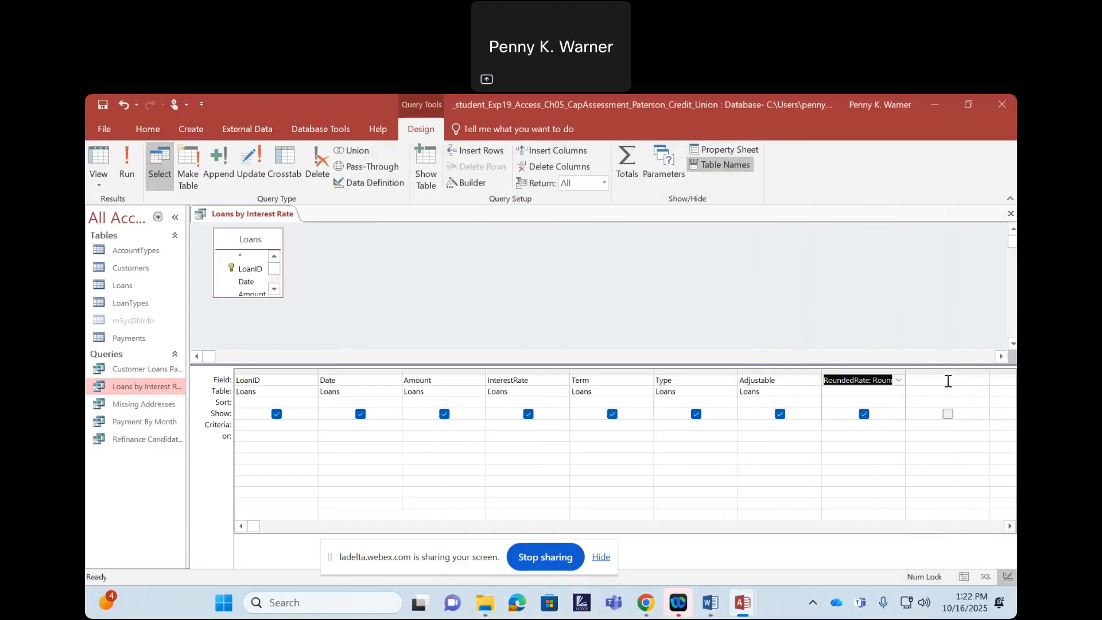
Step: Run the Loans by Interest Rate query to check the RoundedRate column, and save and close the query
{"action": "left_click", "coordinate": [129, 159]}
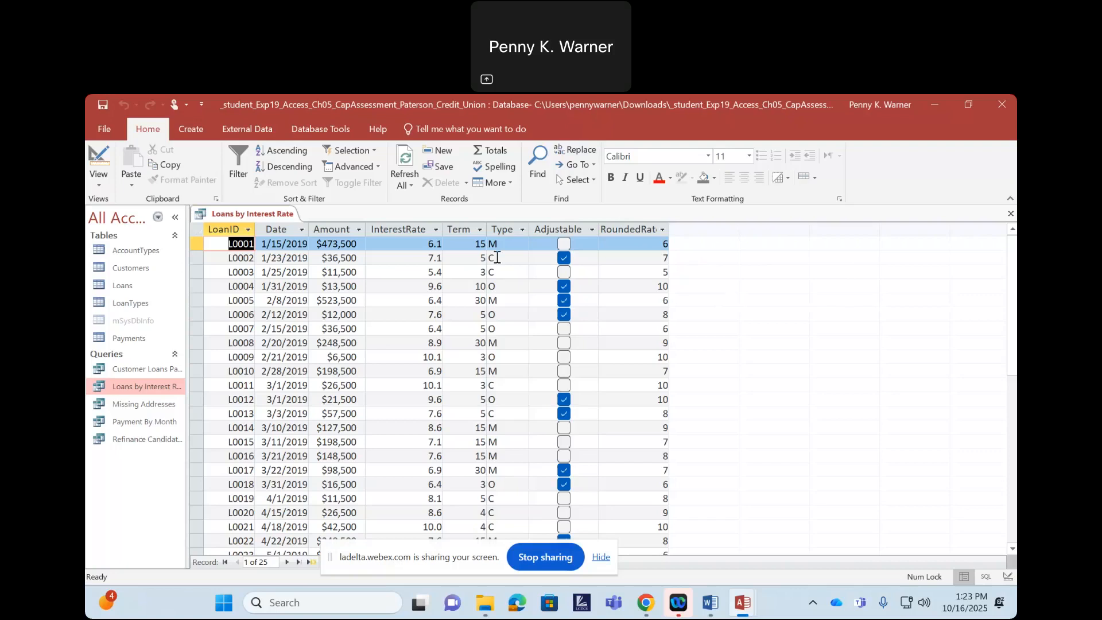
{"action": "right_click", "coordinate": [221, 213]}
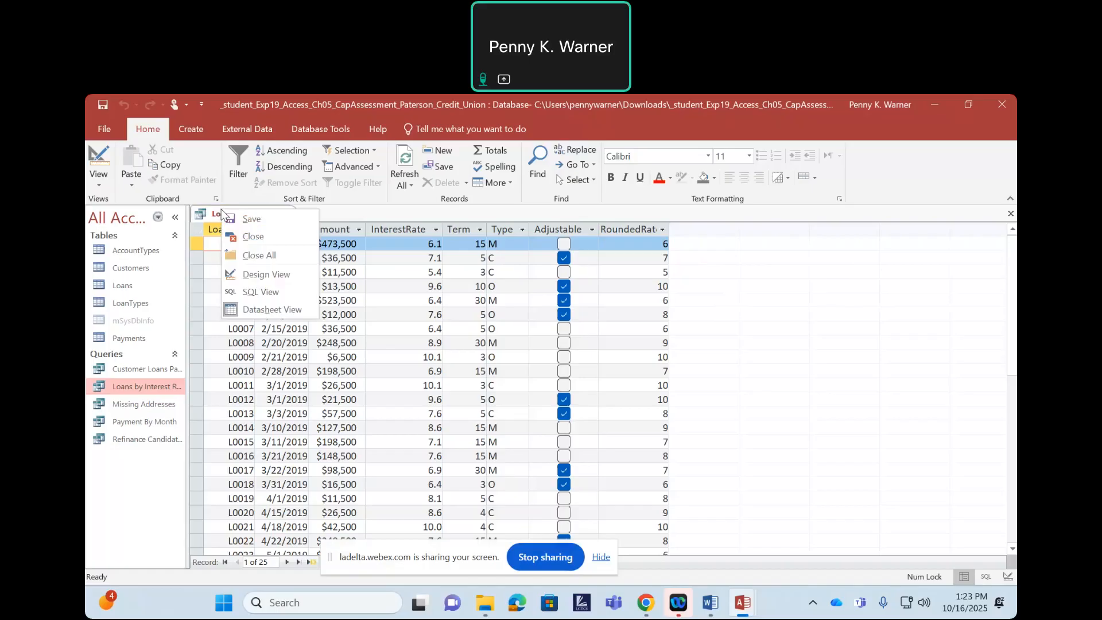
{"action": "left_click", "coordinate": [232, 219]}
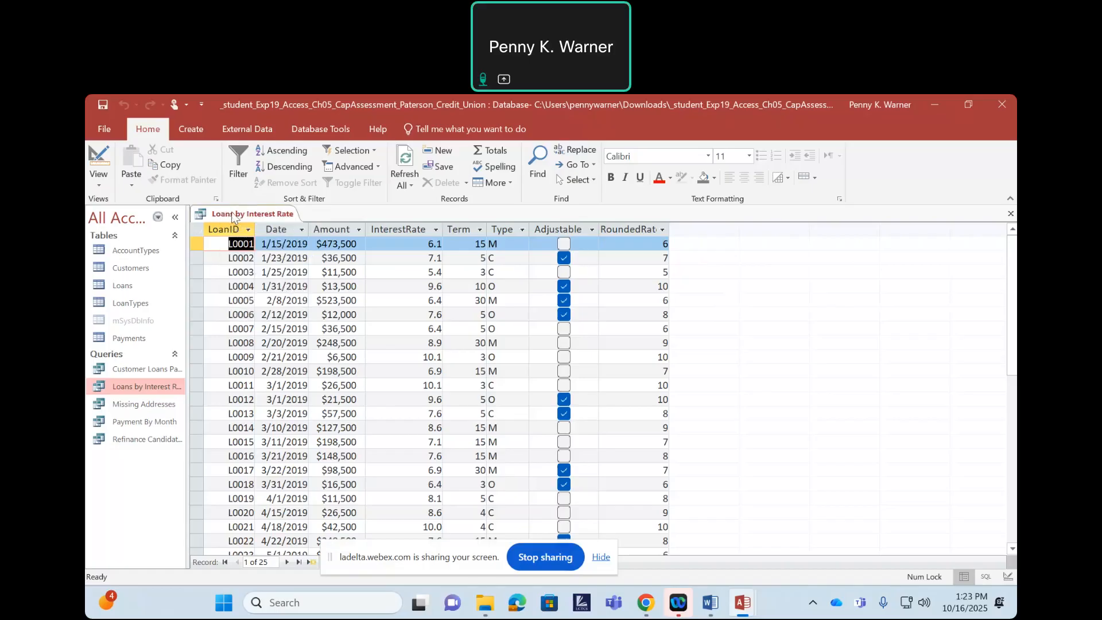
{"action": "right_click", "coordinate": [233, 217]}
{"action": "left_click", "coordinate": [246, 238]}
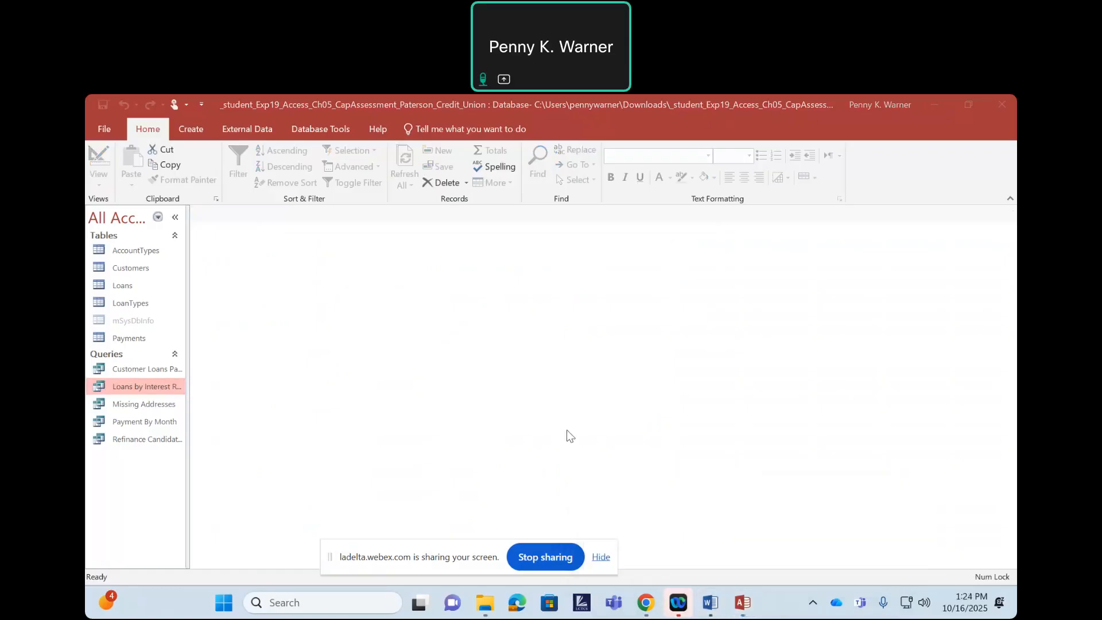
Step: Switch to the Word instructions, mark step 10 in red, and read step 11 about the MonthNumber column
{"action": "left_click", "coordinate": [710, 602]}
{"action": "left_click", "coordinate": [164, 320]}
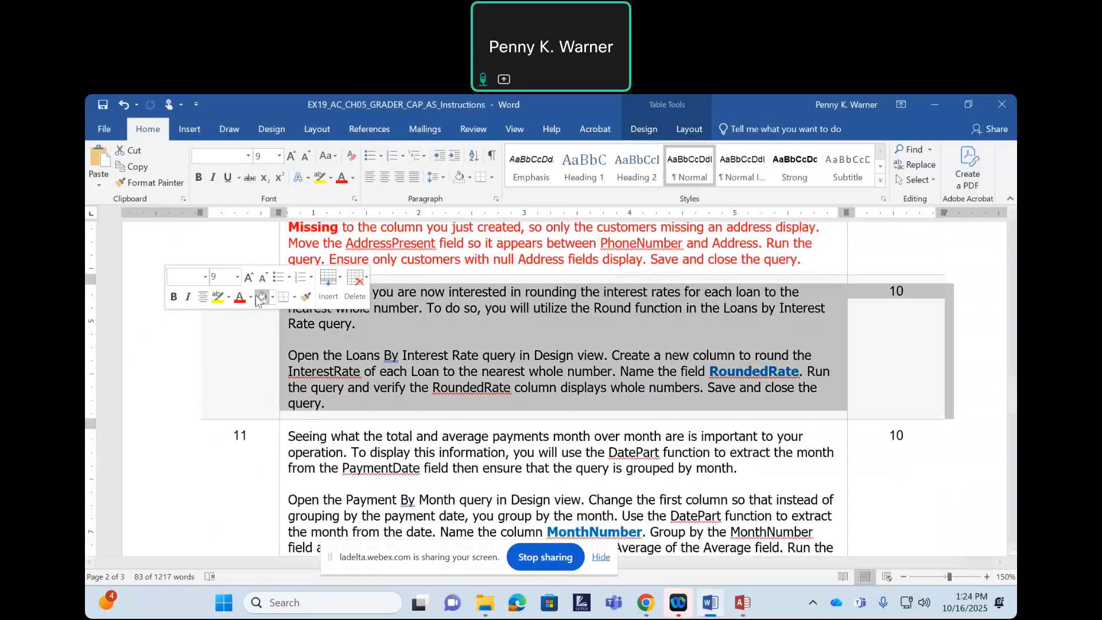
{"action": "left_click", "coordinate": [239, 297]}
{"action": "scroll", "coordinate": [562, 333], "scroll_direction": "down", "scroll_amount": 3}
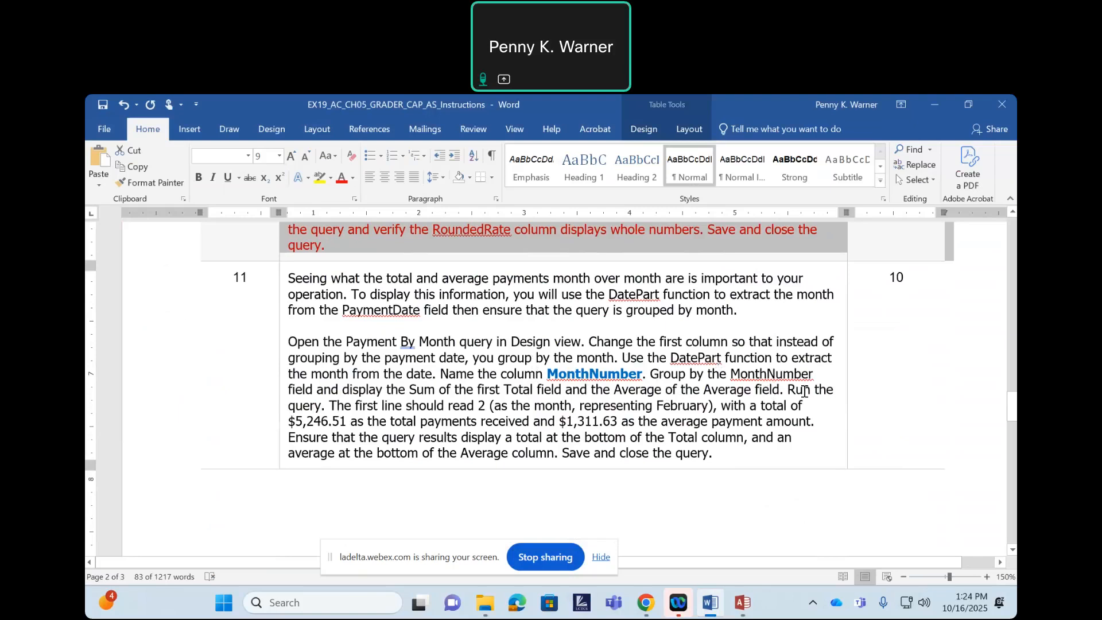
Step: Switch to the student database in Access, open the Payment By Month query in Design View, and enlarge its design grid
{"action": "left_click", "coordinate": [709, 608]}
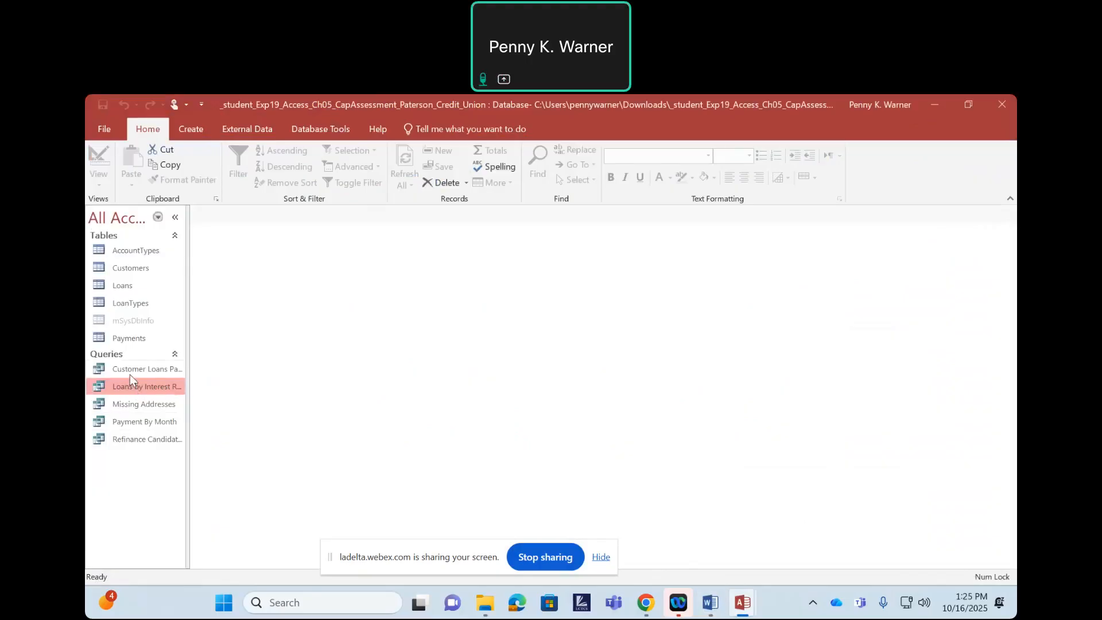
{"action": "left_click", "coordinate": [132, 425]}
{"action": "right_click", "coordinate": [132, 425]}
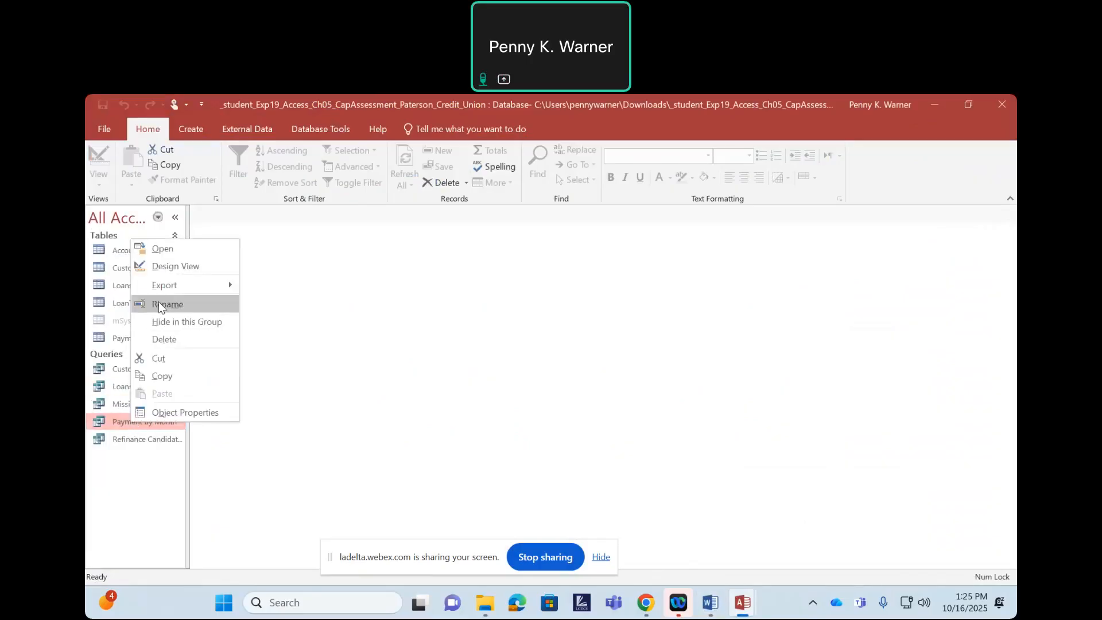
{"action": "left_click", "coordinate": [164, 267]}
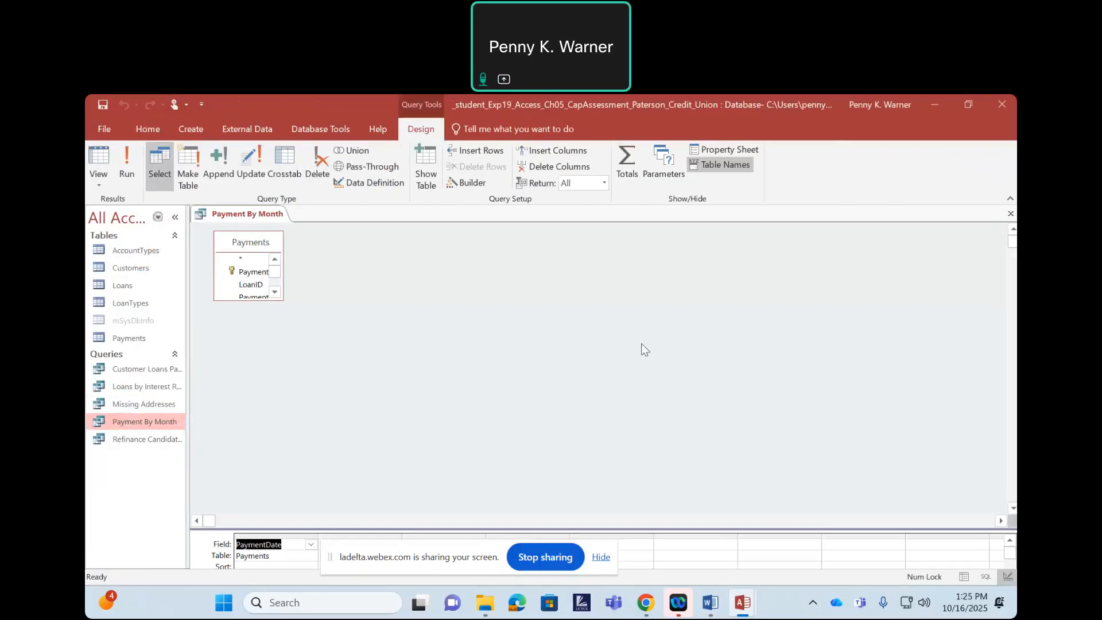
{"action": "left_click_drag", "start_coordinate": [684, 530], "coordinate": [642, 377]}
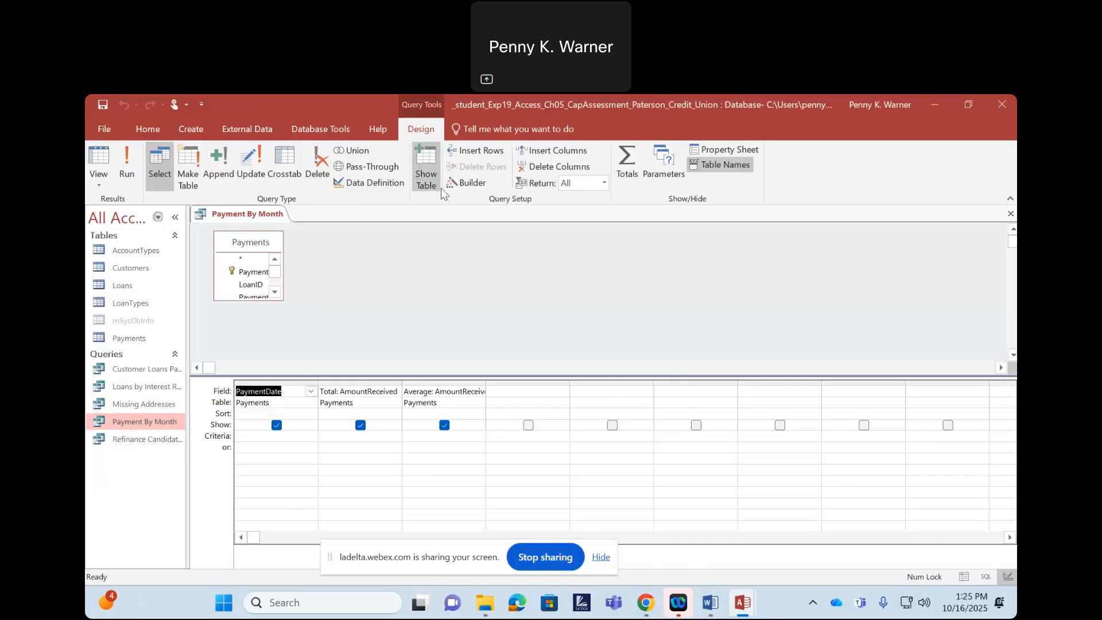
Step: Replace the PaymentDate expression of the first column with the field label MonthNumber: in the Expression Builder
{"action": "left_click", "coordinate": [467, 182]}
{"action": "left_click_drag", "start_coordinate": [436, 216], "coordinate": [371, 216]}
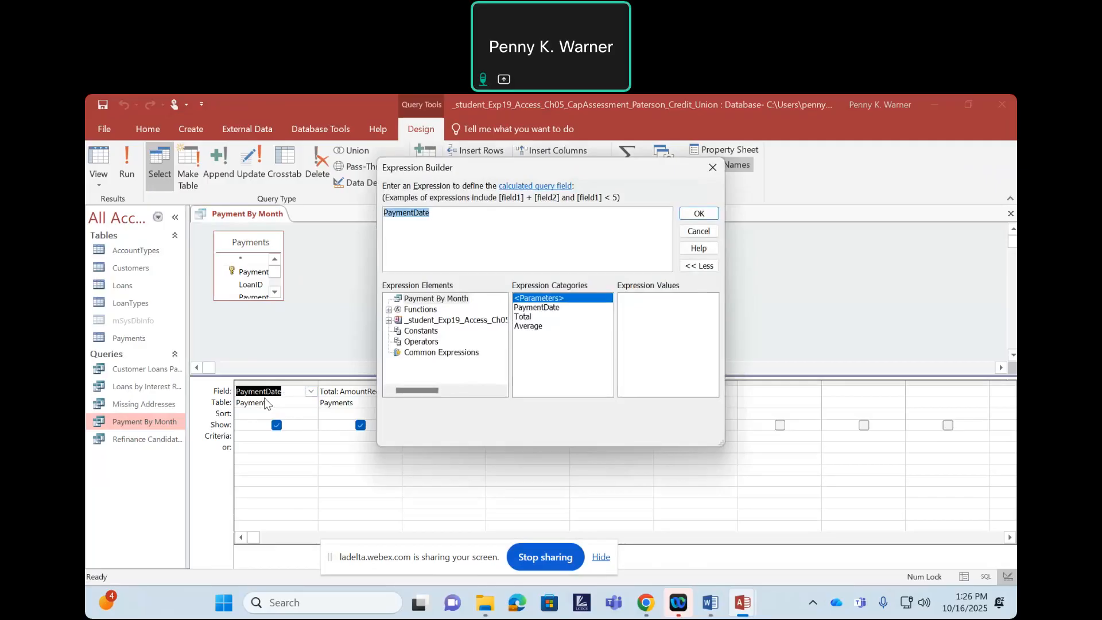
{"action": "type", "text": "Month"}
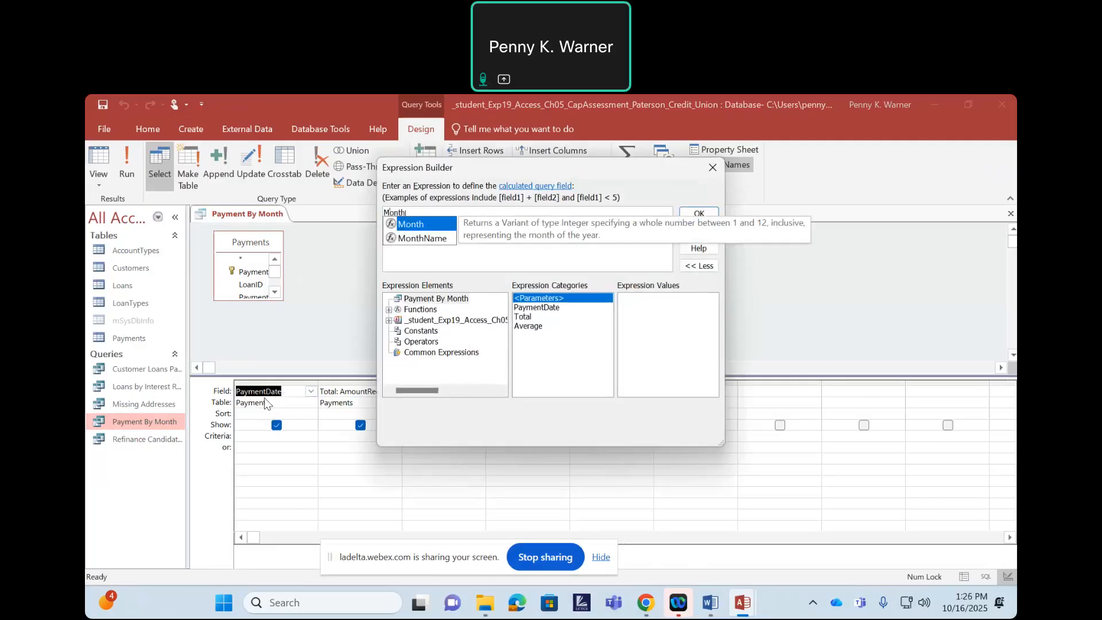
{"action": "type", "text": "numbe"}
{"action": "key", "text": "BackSpace"}
{"action": "key", "text": "BackSpace"}
{"action": "key", "text": "BackSpace"}
{"action": "key", "text": "BackSpace"}
{"action": "key", "text": "BackSpace"}
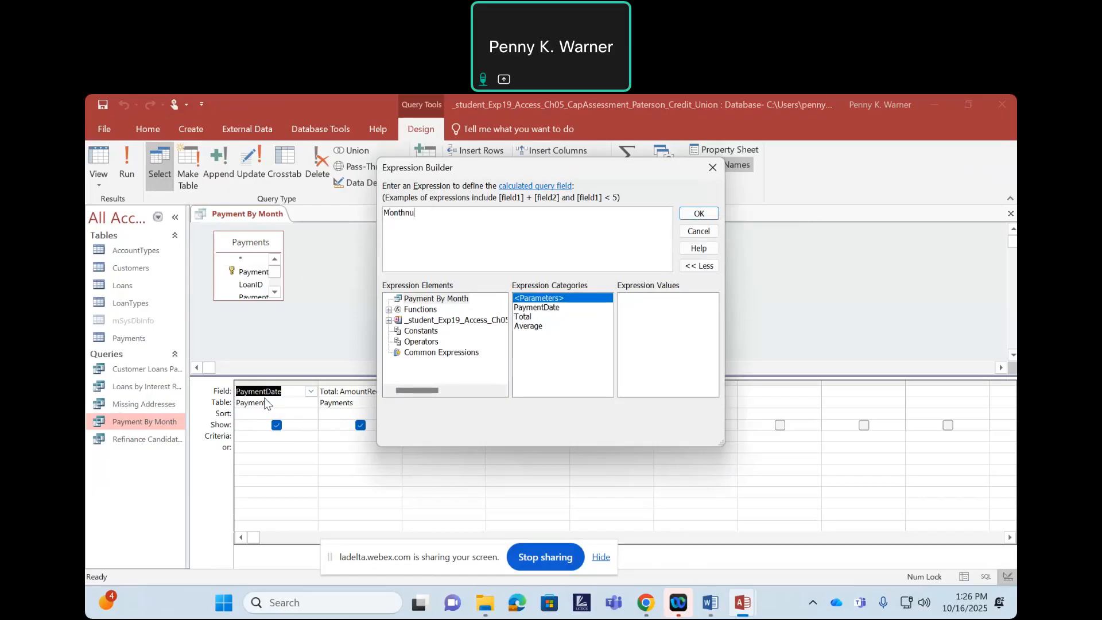
{"action": "type", "text": "Number:"}
Step: Insert the built-in Date/Time function DatePart after the MonthNumber label and remove the «Expr» placeholder
{"action": "left_click", "coordinate": [410, 310]}
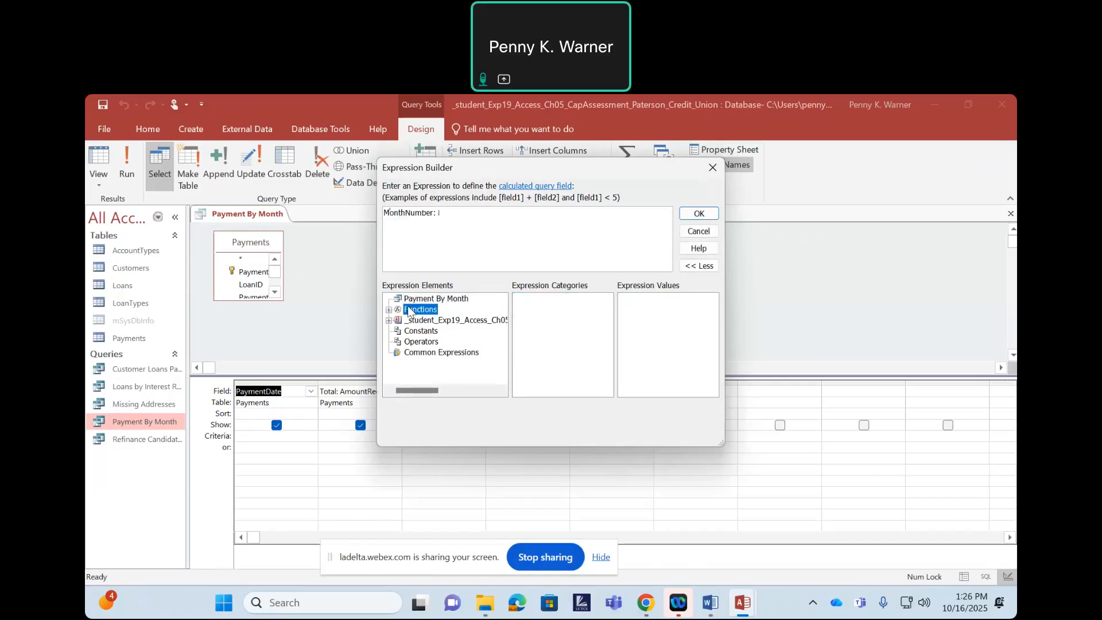
{"action": "left_click", "coordinate": [389, 310]}
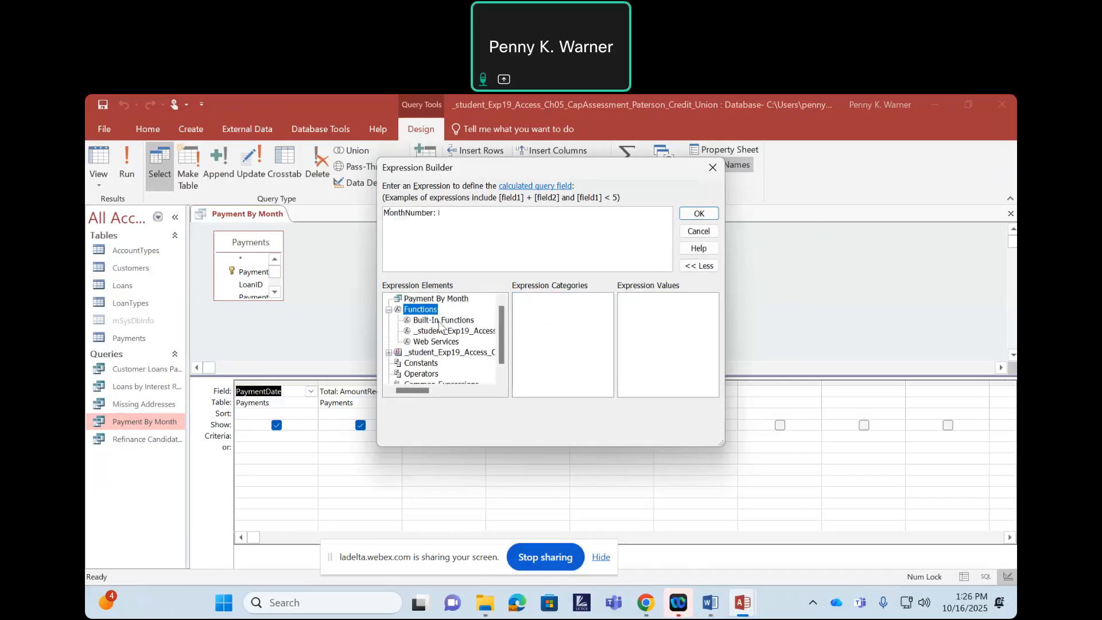
{"action": "left_click", "coordinate": [442, 320]}
{"action": "left_click", "coordinate": [548, 336]}
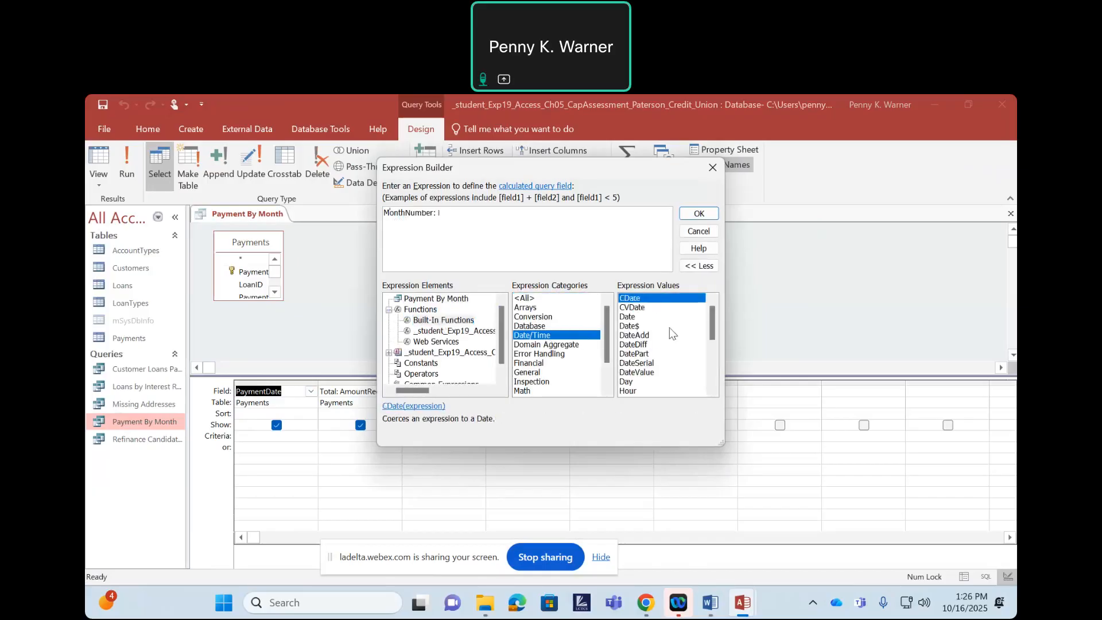
{"action": "double_click", "coordinate": [634, 353]}
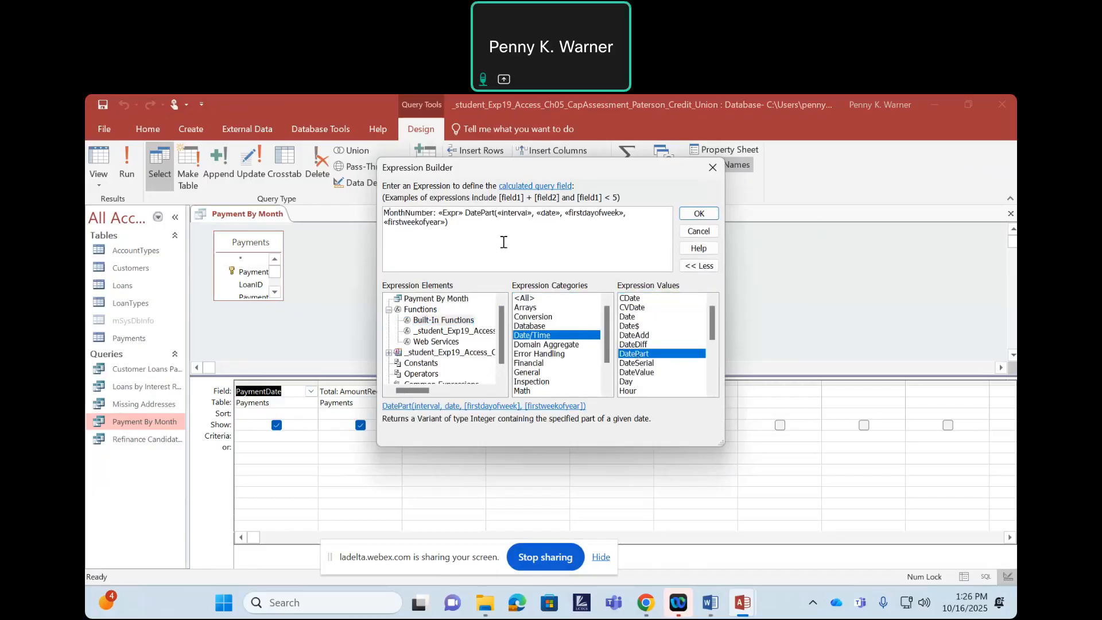
{"action": "left_click", "coordinate": [449, 213]}
{"action": "key", "text": "Delete"}
{"action": "key", "text": "Delete"}
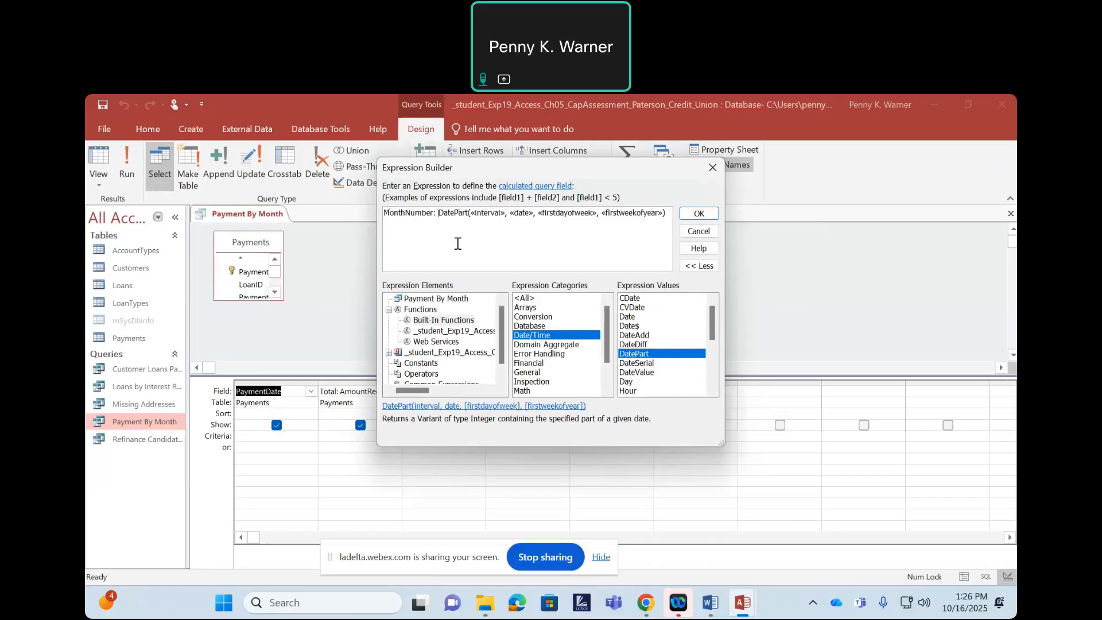
Step: Fill in the DatePart arguments with the interval "m" and the PaymentDate field as the date
{"action": "left_click", "coordinate": [485, 213]}
{"action": "type", "text": "\"m"}
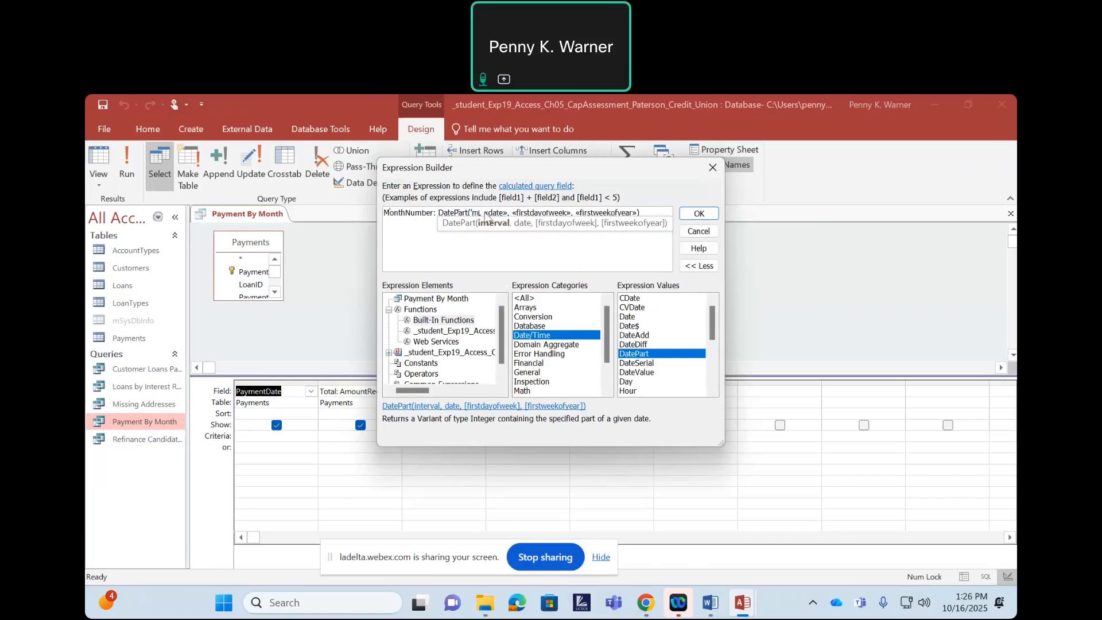
{"action": "key", "text": "BackSpace"}
{"action": "key", "text": "BackSpace"}
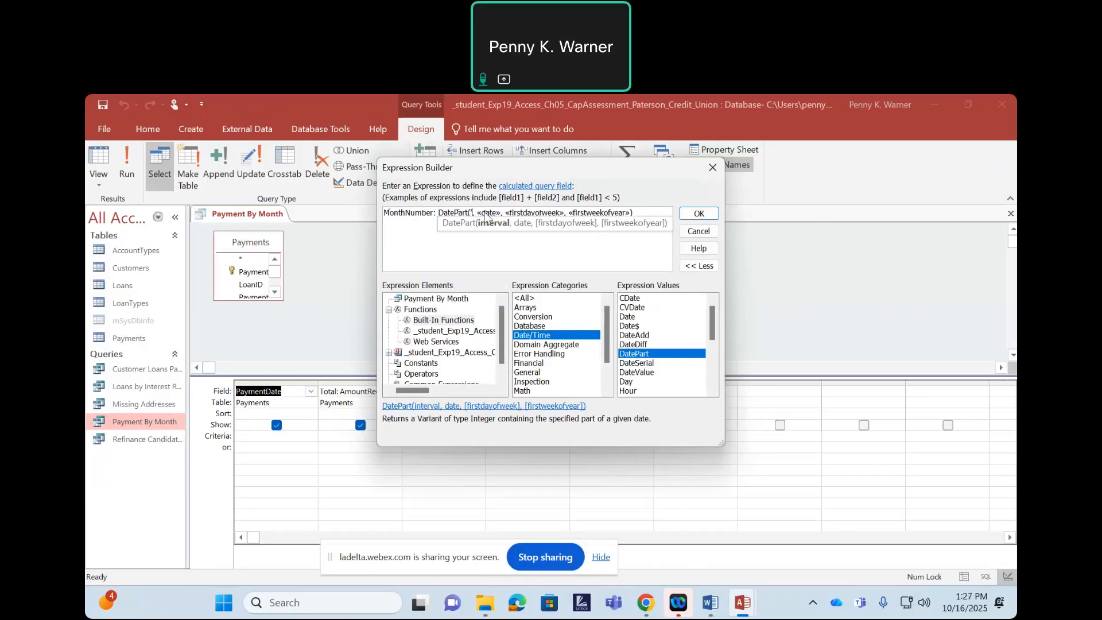
{"action": "type", "text": "'"}
{"action": "key", "text": "BackSpace"}
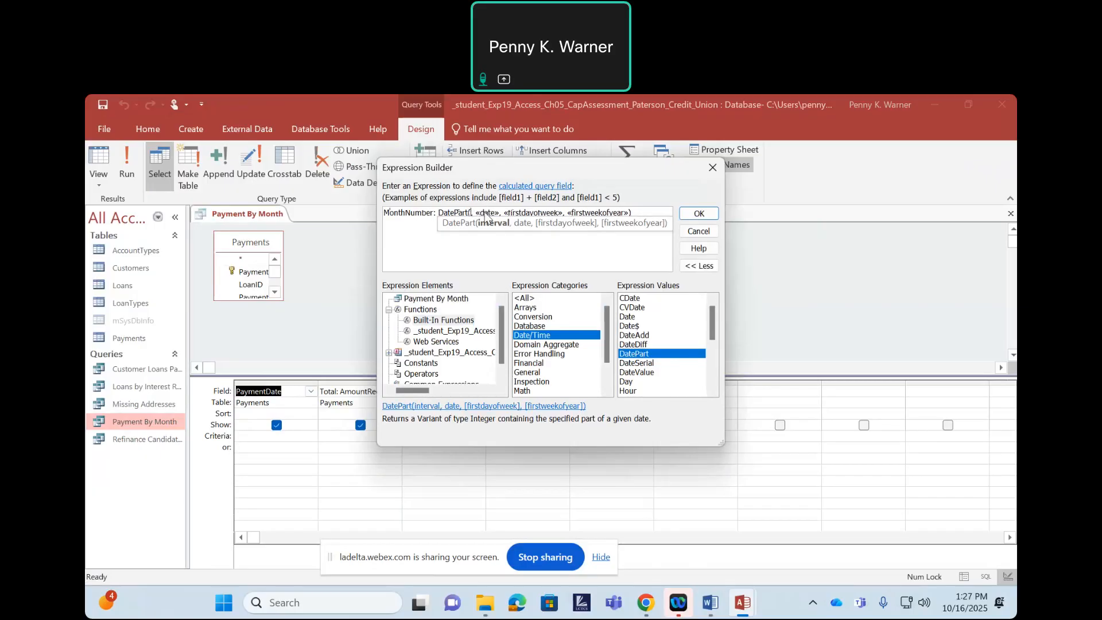
{"action": "type", "text": "\"m\""}
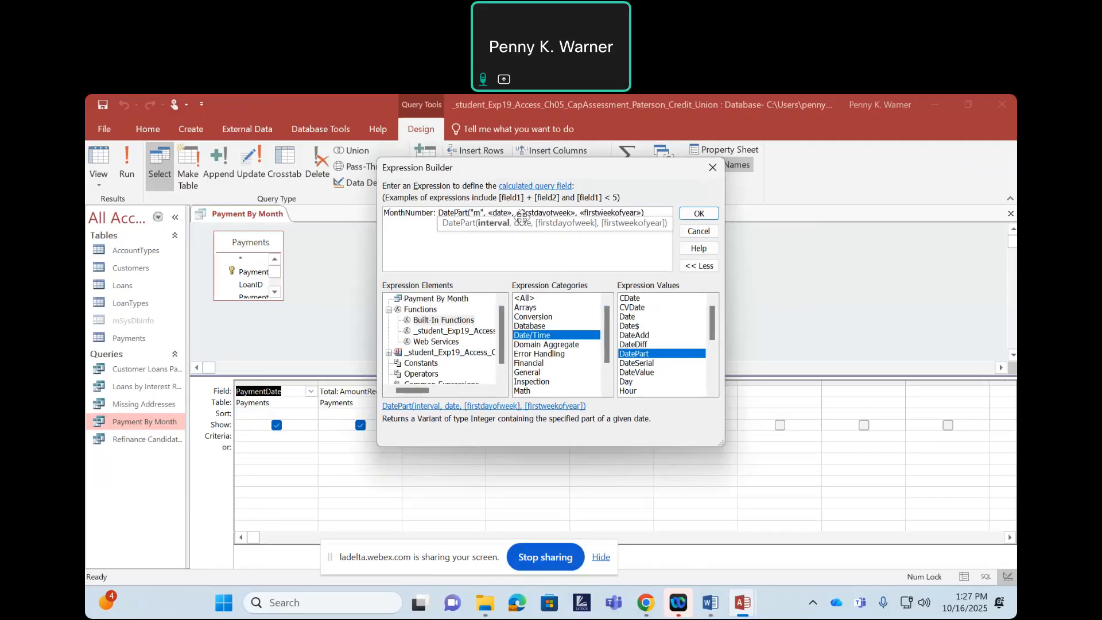
{"action": "left_click", "coordinate": [499, 214]}
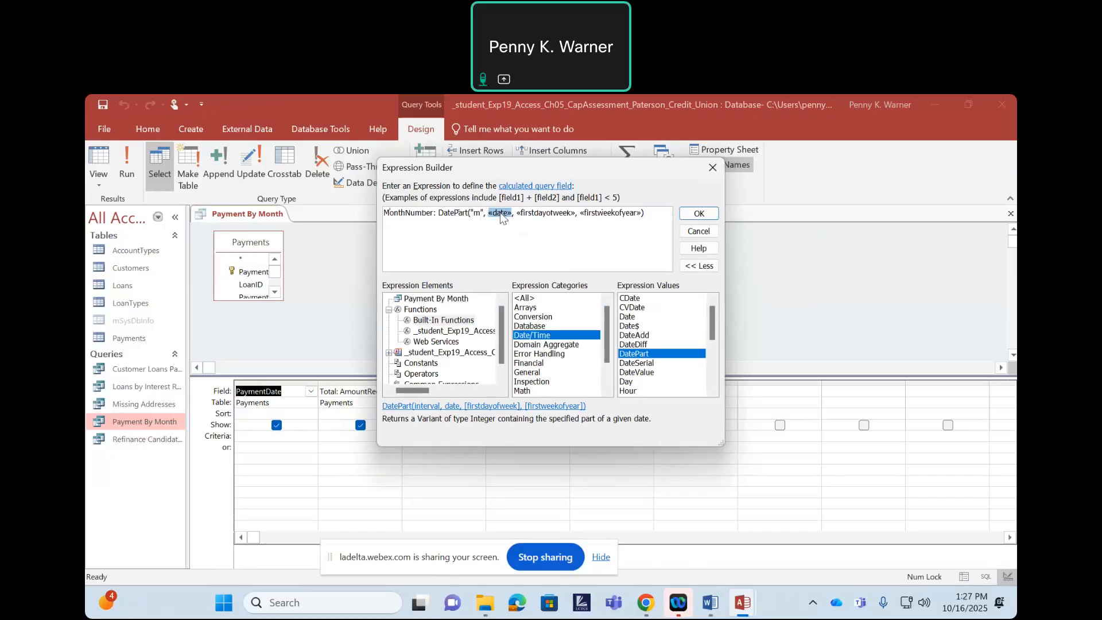
{"action": "type", "text": "Pay"}
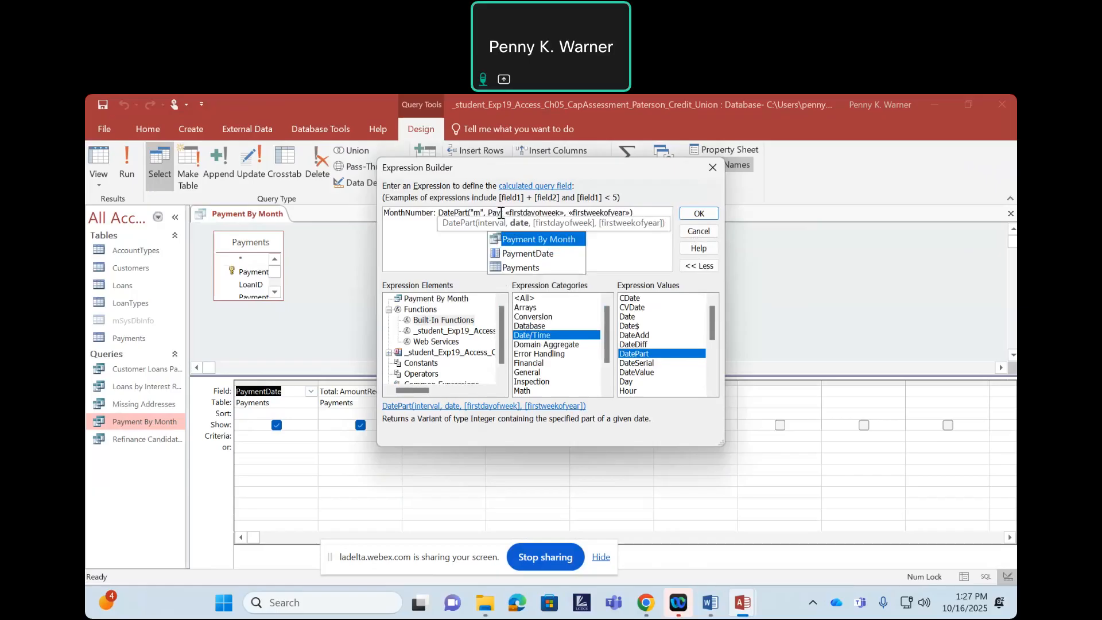
{"action": "double_click", "coordinate": [529, 259]}
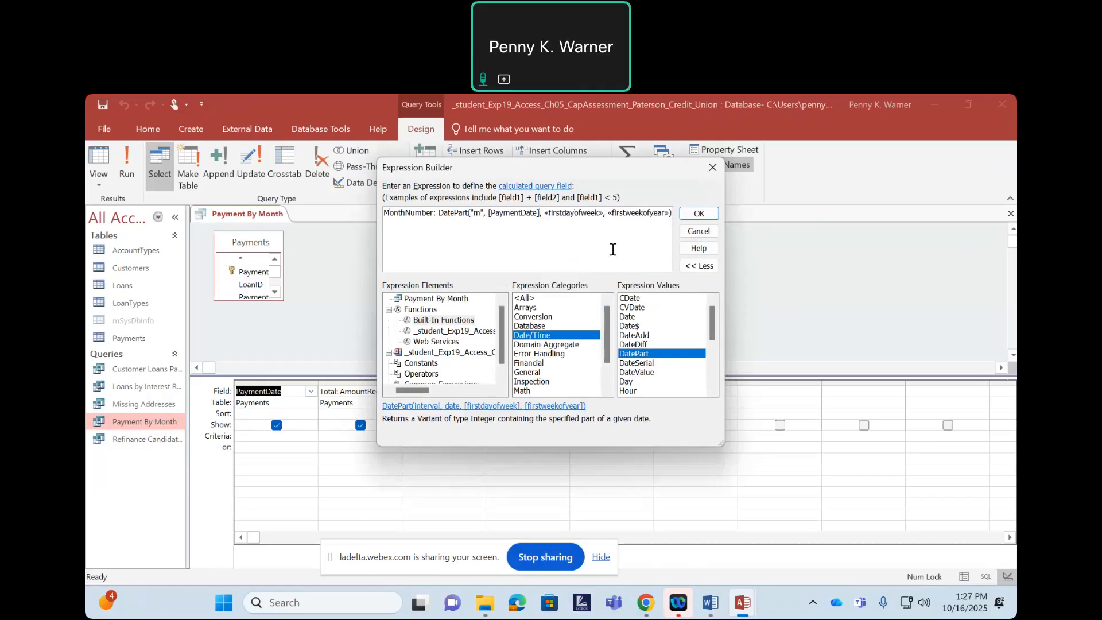
Step: Remove the firstdayofweek and firstweekofyear placeholders from the DatePart function and accept the MonthNumber expression
{"action": "key", "text": "Delete"}
{"action": "key", "text": "Delete"}
{"action": "key", "text": "Delete"}
{"action": "key", "text": "Delete"}
{"action": "key", "text": "Delete"}
{"action": "key", "text": "Delete"}
{"action": "key", "text": "Delete"}
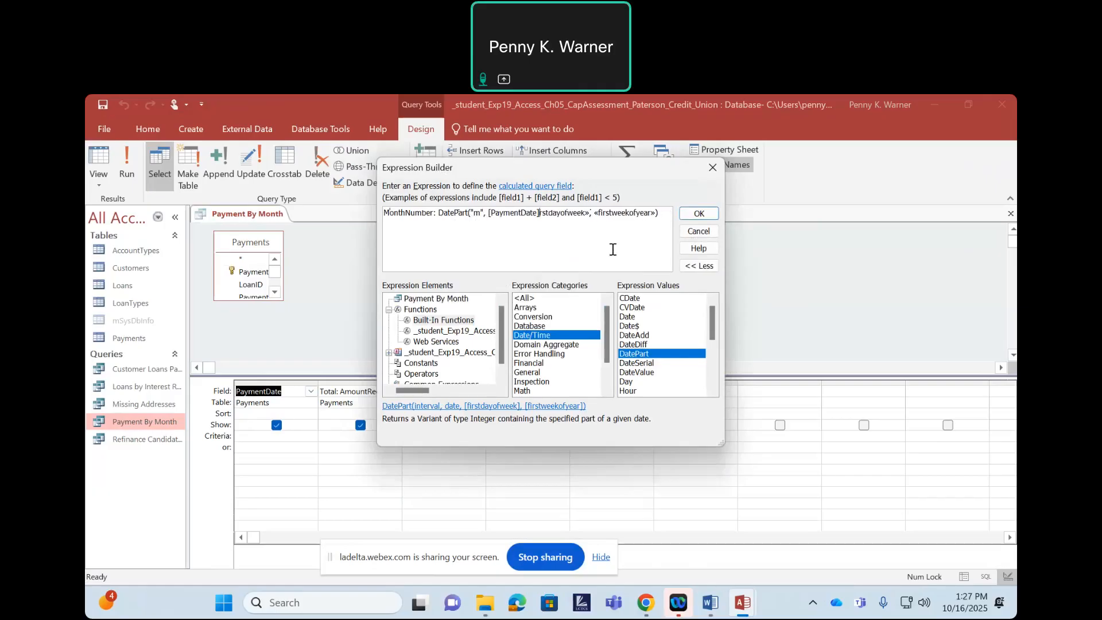
{"action": "key", "text": "Delete"}
{"action": "key", "text": "Delete"}
{"action": "key", "text": "Delete"}
{"action": "key", "text": "Delete"}
{"action": "key", "text": "Delete"}
{"action": "key", "text": "Delete"}
{"action": "key", "text": "Delete"}
{"action": "key", "text": "Delete"}
{"action": "key", "text": "Delete"}
{"action": "key", "text": "Delete"}
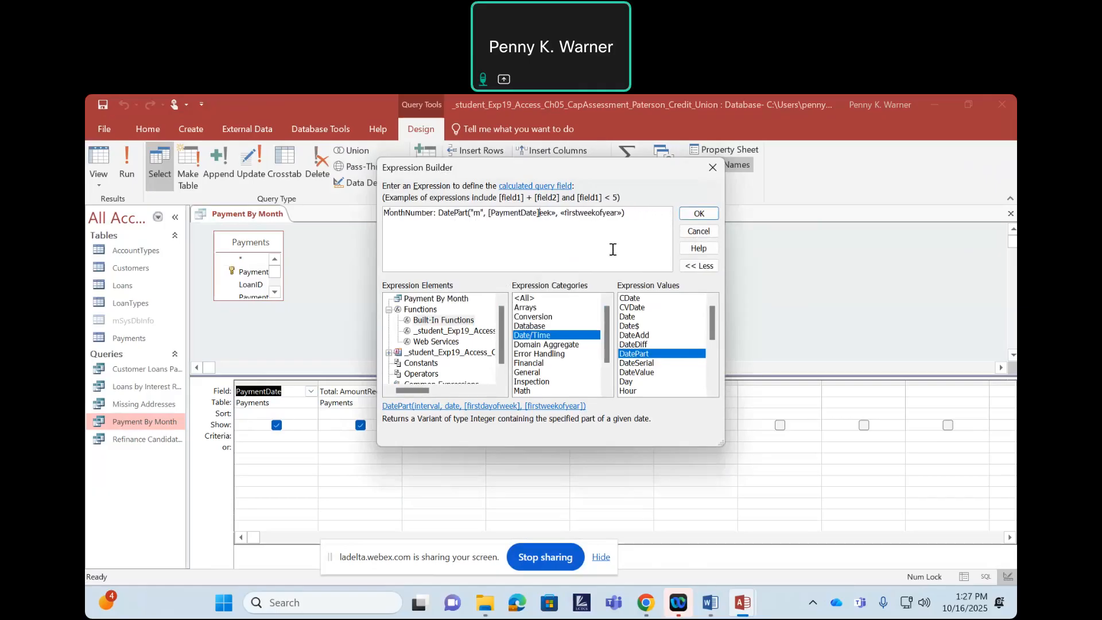
{"action": "key", "text": "Delete"}
{"action": "key", "text": "Delete"}
{"action": "key", "text": "Delete"}
{"action": "key", "text": "Delete"}
{"action": "key", "text": "Delete"}
{"action": "key", "text": "Delete"}
{"action": "key", "text": "Delete"}
{"action": "key", "text": "Delete"}
{"action": "key", "text": "Delete"}
{"action": "key", "text": "Delete"}
{"action": "key", "text": "Delete"}
{"action": "key", "text": "Delete"}
{"action": "key", "text": "Delete"}
{"action": "key", "text": "Delete"}
{"action": "key", "text": "Delete"}
{"action": "key", "text": "Delete"}
{"action": "key", "text": "Delete"}
{"action": "key", "text": "Delete"}
{"action": "key", "text": "Delete"}
{"action": "key", "text": "Delete"}
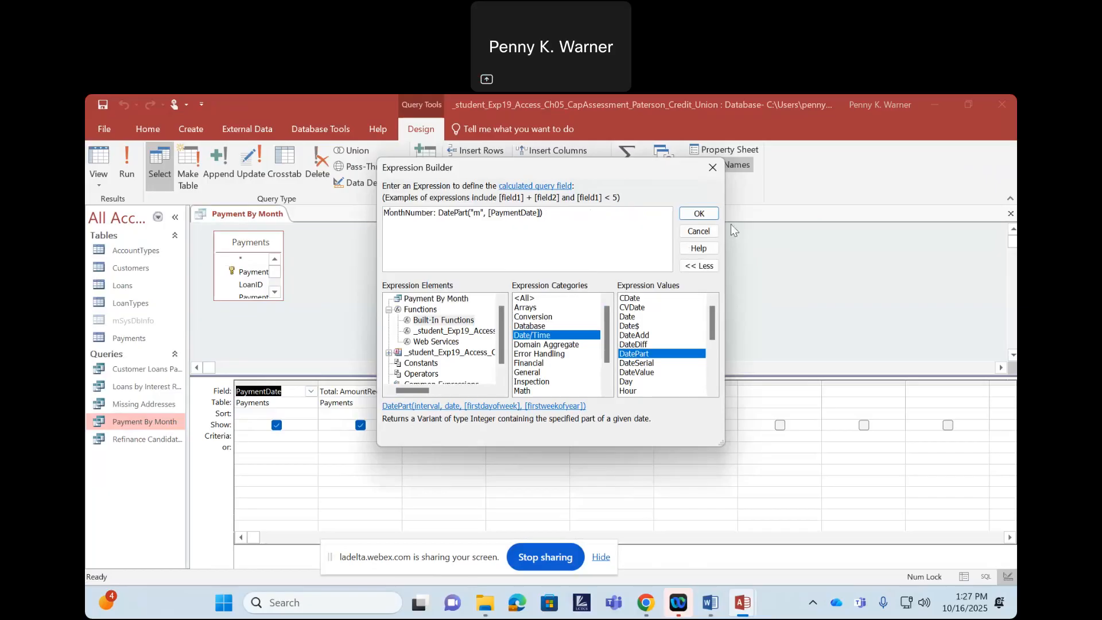
{"action": "left_click", "coordinate": [697, 214]}
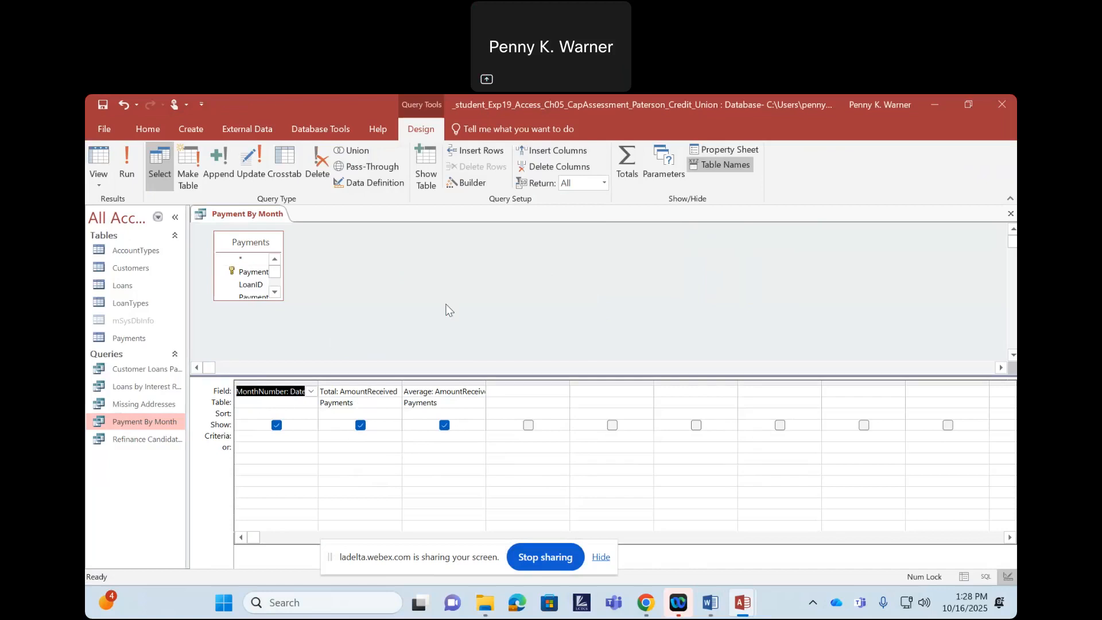
Step: Show the Total row in the design grid, keep MonthNumber on Group By, and set Total to Sum and Average to Avg
{"action": "left_click", "coordinate": [629, 161]}
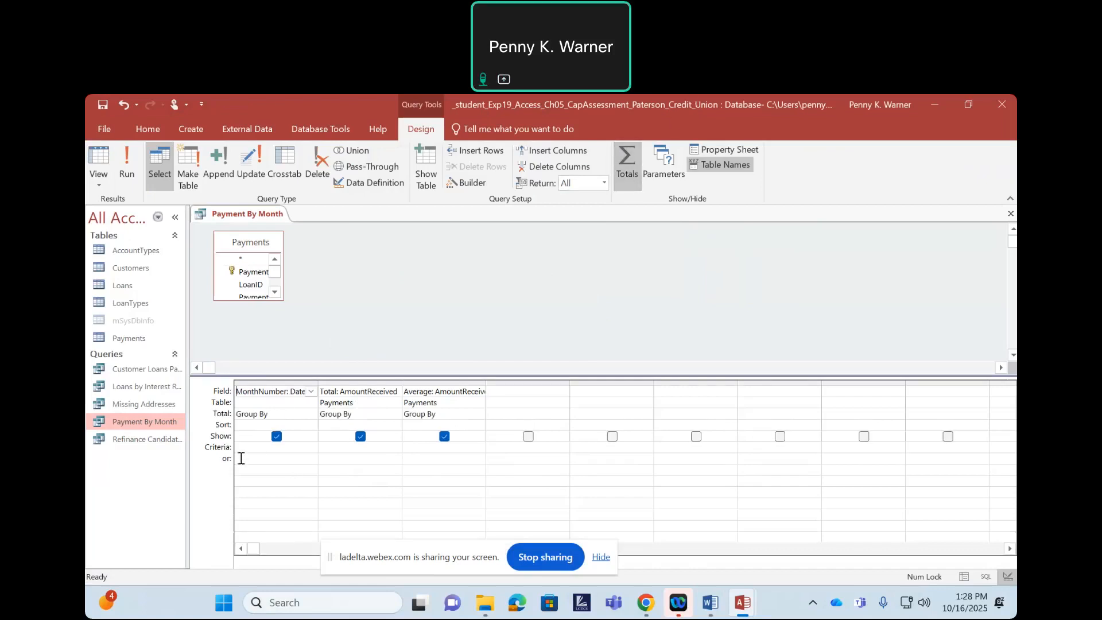
{"action": "left_click", "coordinate": [281, 414]}
{"action": "left_click", "coordinate": [394, 417]}
{"action": "left_click", "coordinate": [395, 415]}
{"action": "left_click", "coordinate": [364, 436]}
{"action": "left_click", "coordinate": [411, 413]}
{"action": "left_click", "coordinate": [479, 414]}
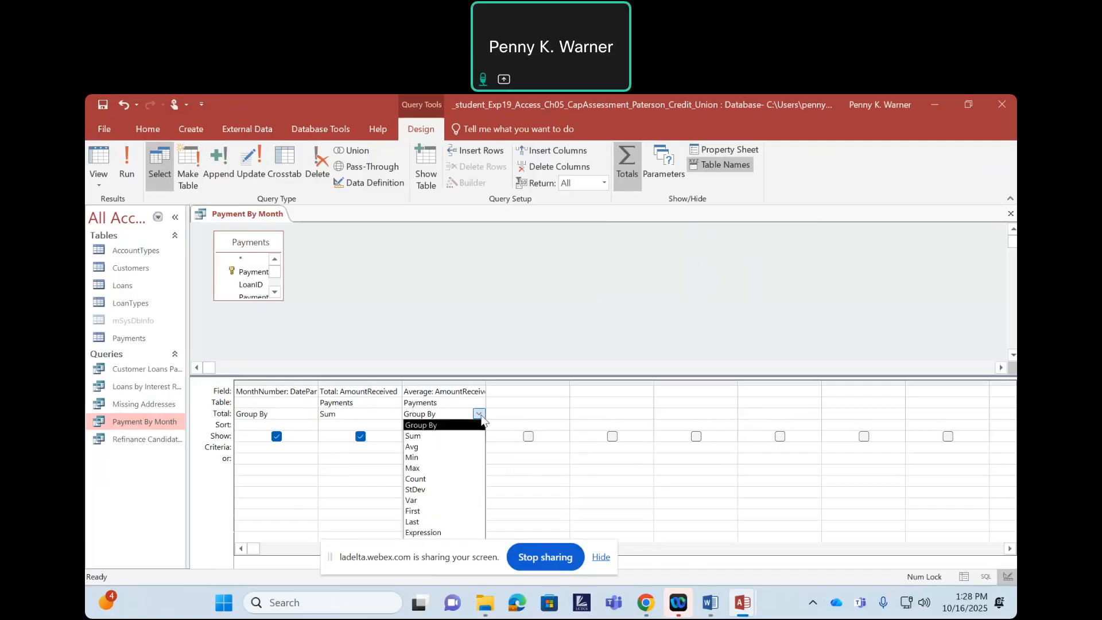
{"action": "left_click", "coordinate": [453, 448]}
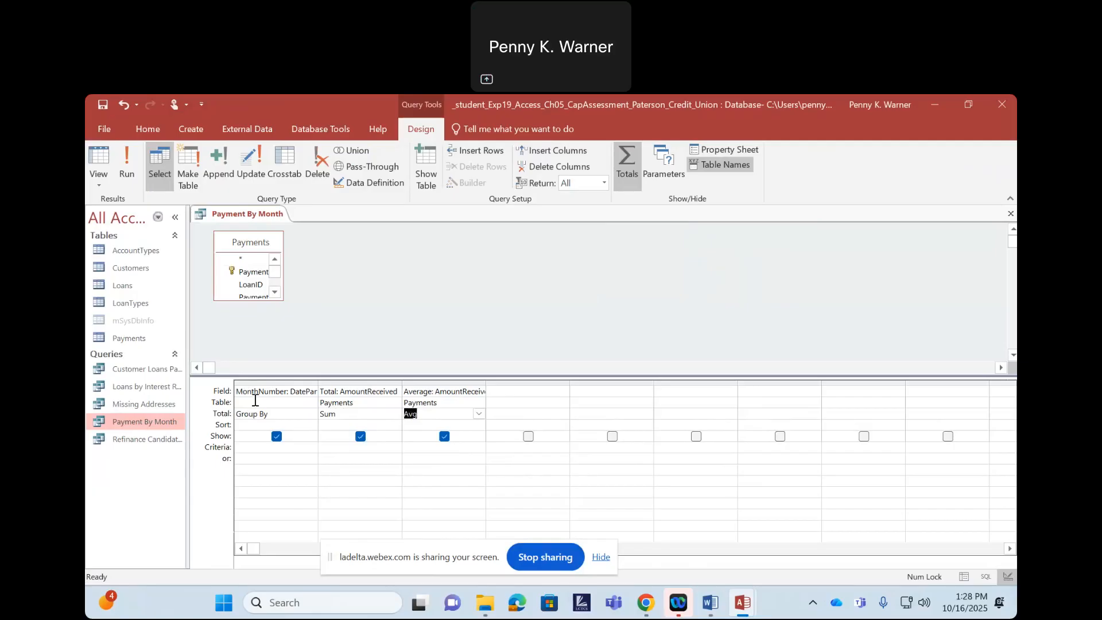
Step: Run the query and add a datasheet totals row with Sum for the Total column and Average for the Average column
{"action": "left_click", "coordinate": [527, 402]}
{"action": "left_click", "coordinate": [124, 167]}
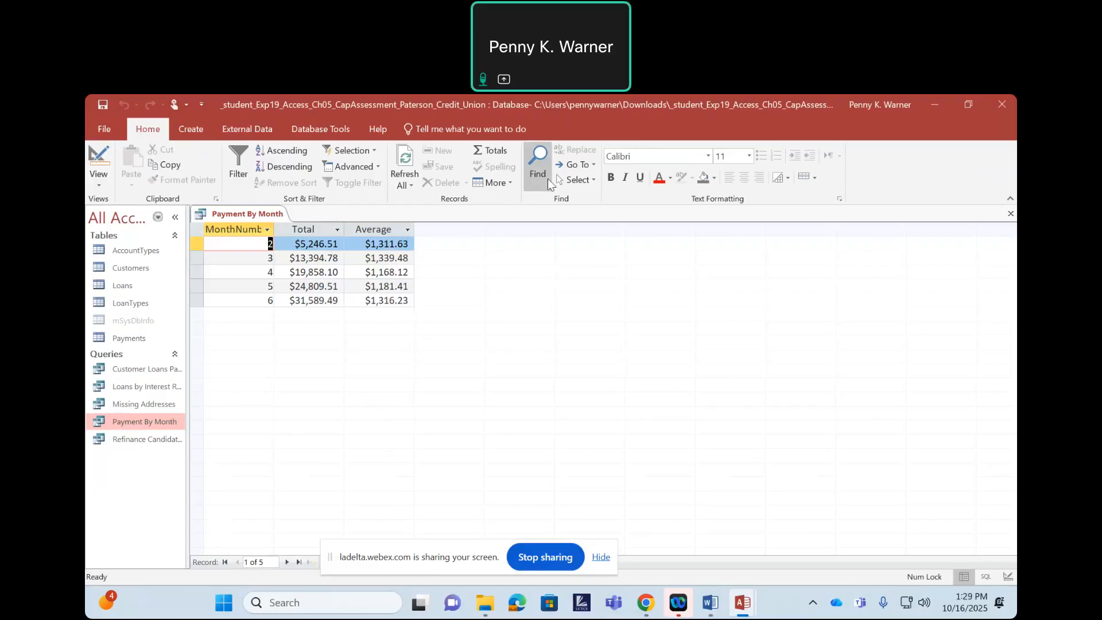
{"action": "left_click", "coordinate": [493, 150]}
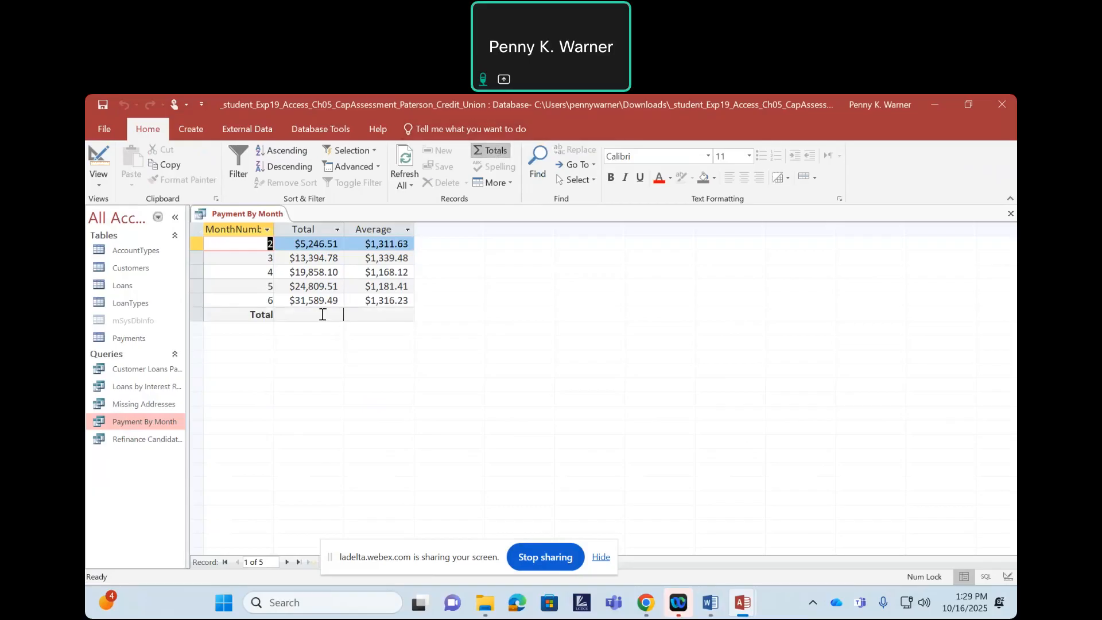
{"action": "left_click", "coordinate": [331, 314]}
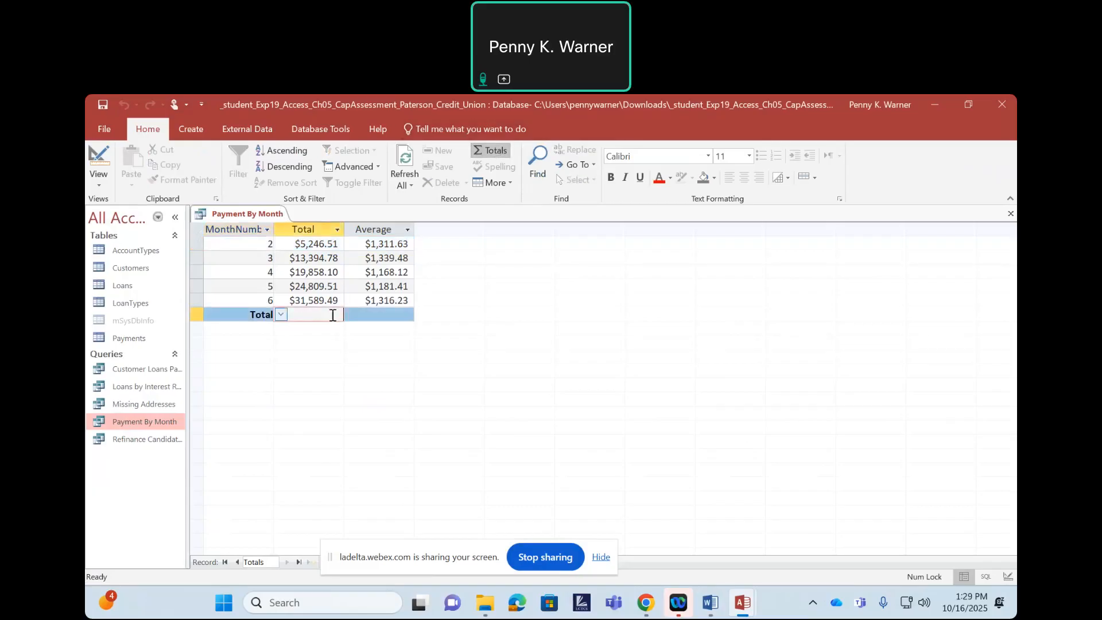
{"action": "left_click", "coordinate": [281, 314]}
{"action": "left_click", "coordinate": [287, 342]}
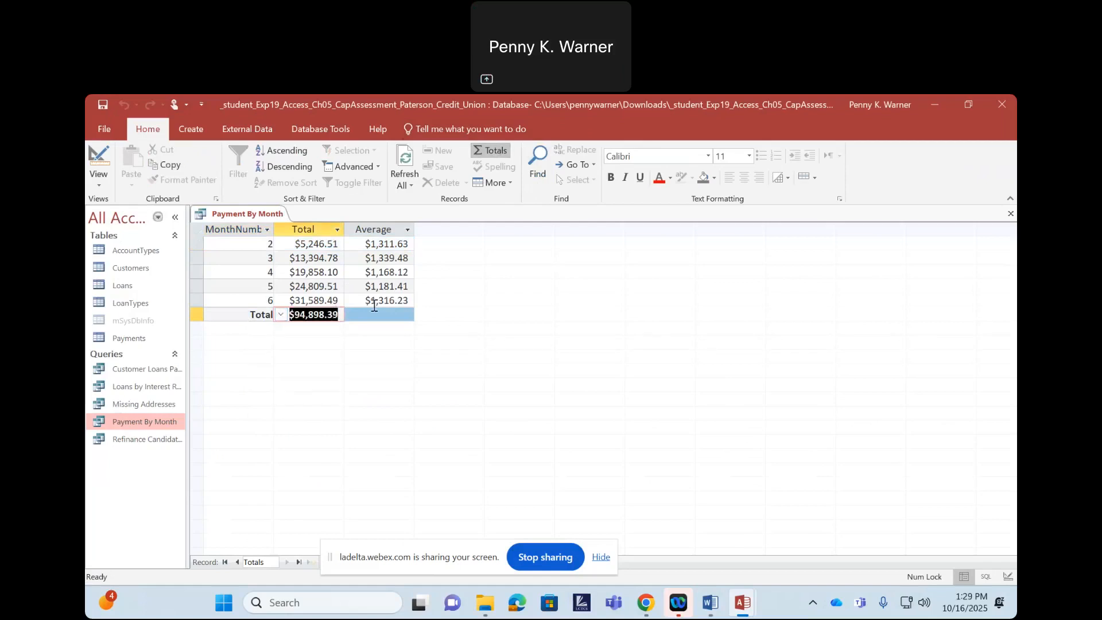
{"action": "left_click", "coordinate": [370, 314]}
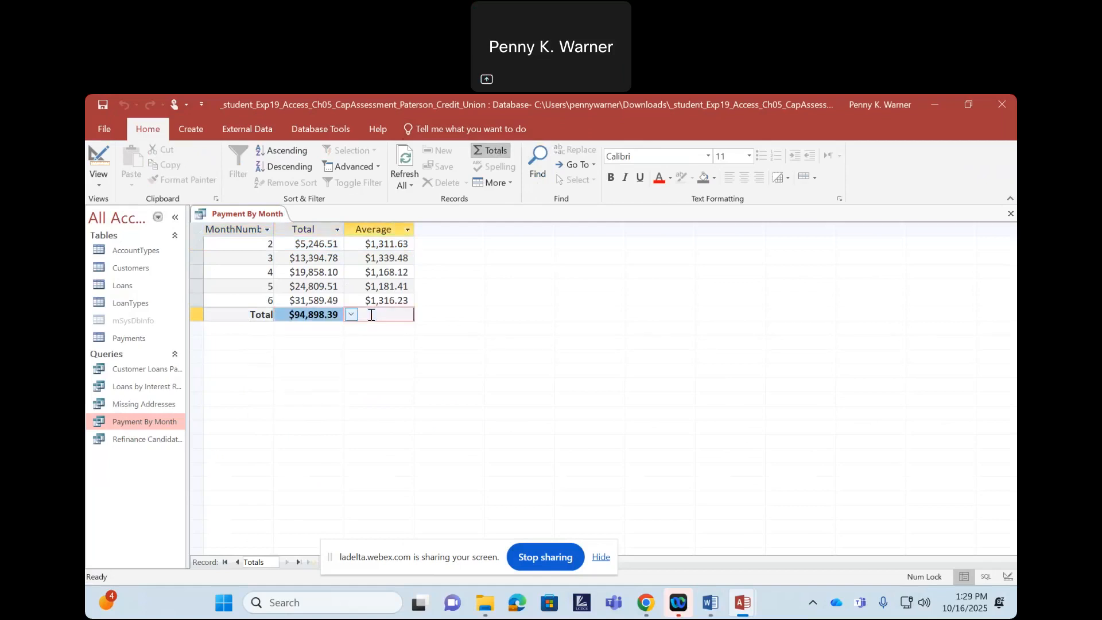
{"action": "left_click", "coordinate": [352, 314]}
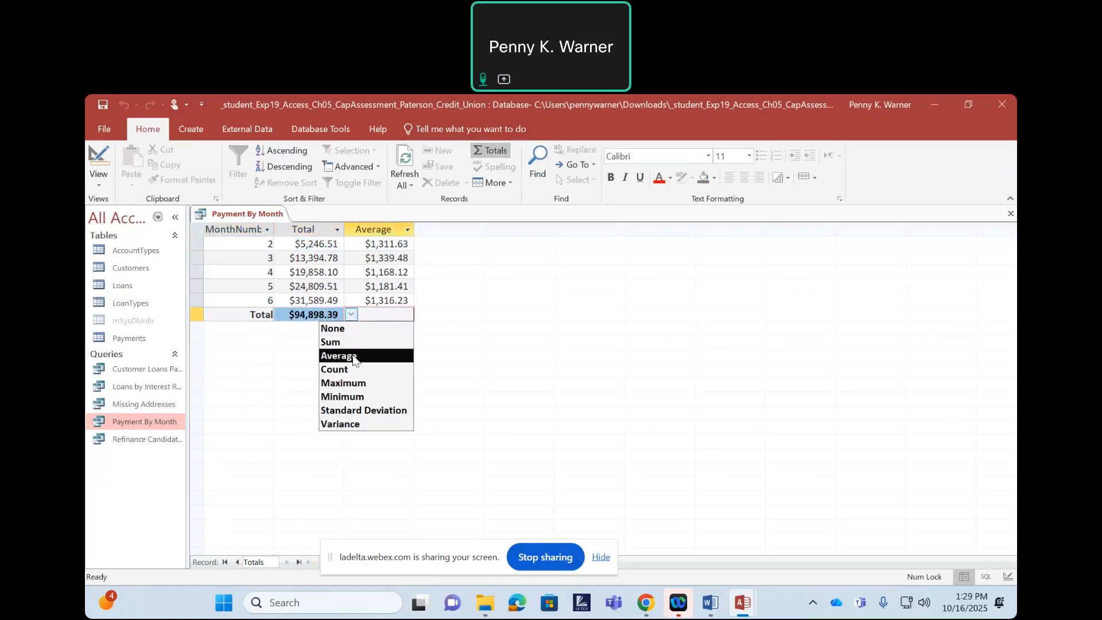
{"action": "left_click", "coordinate": [370, 353]}
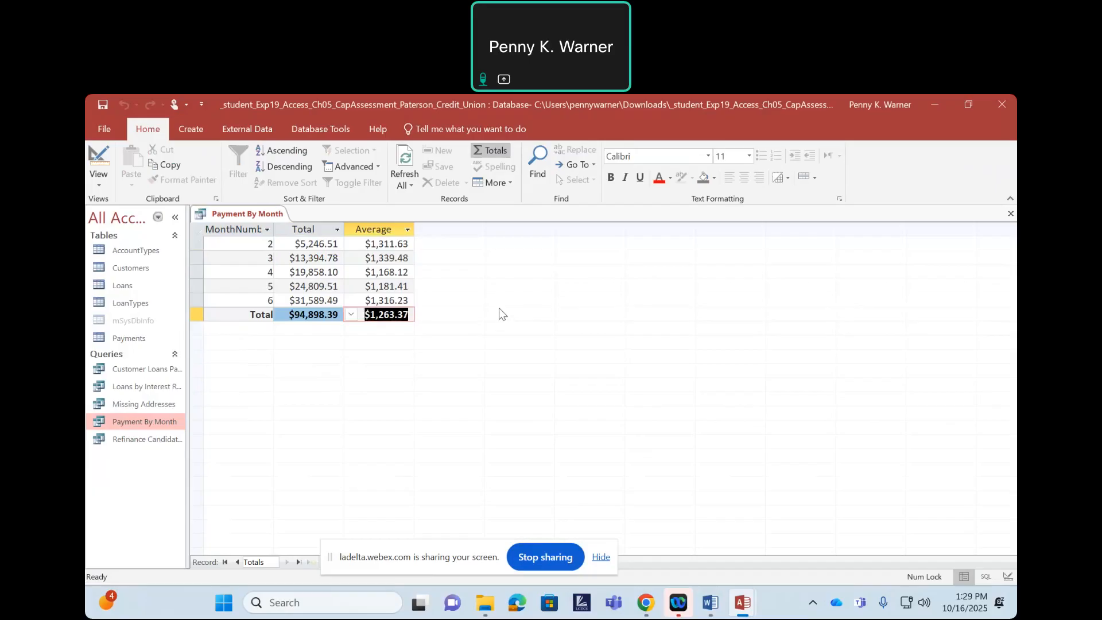
Step: Save and close the Payment By Month query
{"action": "right_click", "coordinate": [250, 214]}
{"action": "left_click", "coordinate": [257, 223]}
{"action": "right_click", "coordinate": [253, 215]}
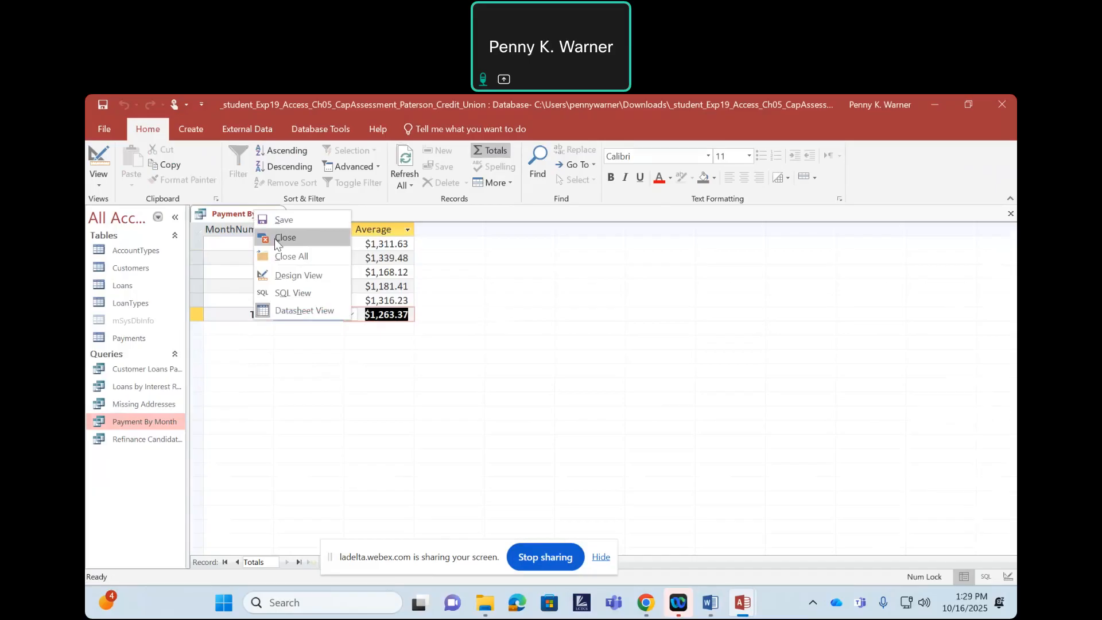
{"action": "left_click", "coordinate": [275, 239]}
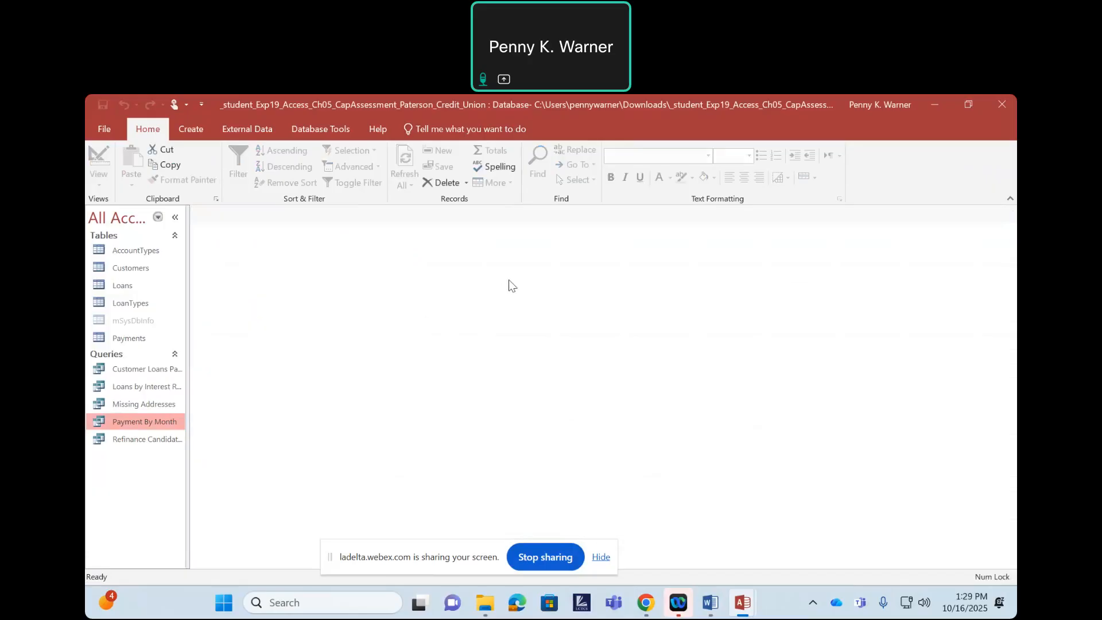
Step: Switch to the Word instructions, mark step 11 in red, and read step 12 about the Priority column
{"action": "left_click", "coordinate": [710, 602]}
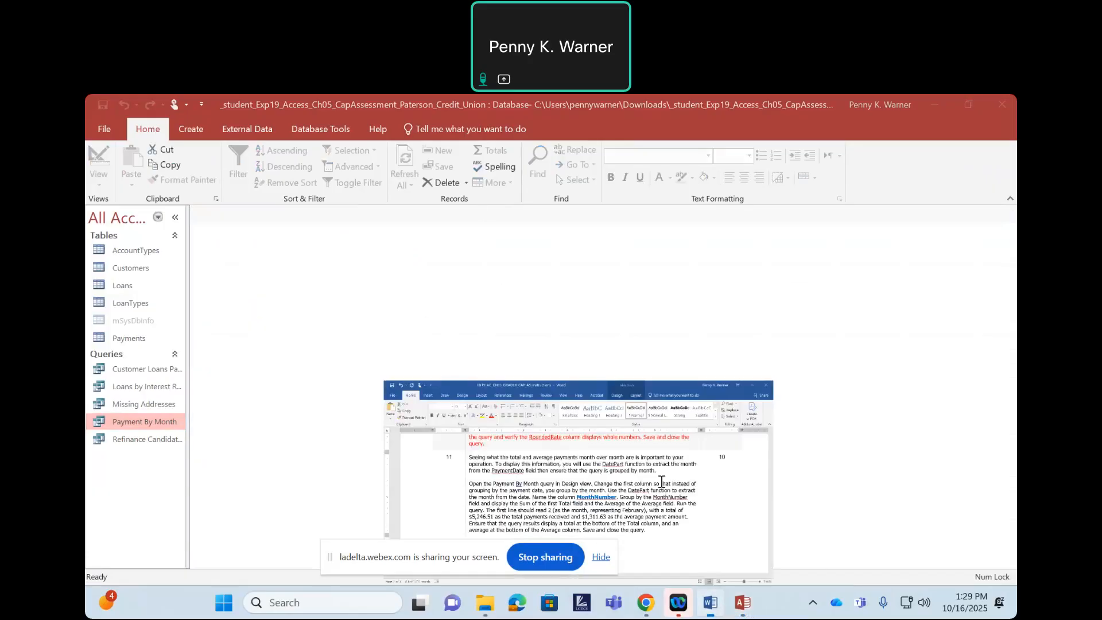
{"action": "left_click", "coordinate": [132, 341]}
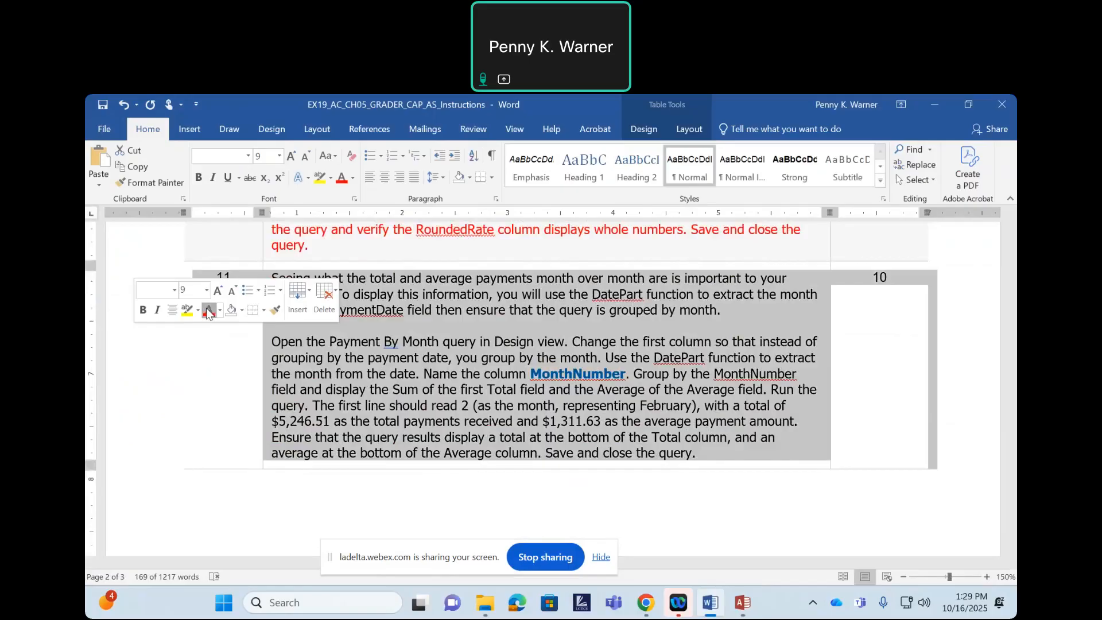
{"action": "scroll", "coordinate": [529, 331], "scroll_direction": "down", "scroll_amount": 5}
{"action": "scroll", "coordinate": [528, 331], "scroll_direction": "down", "scroll_amount": 3}
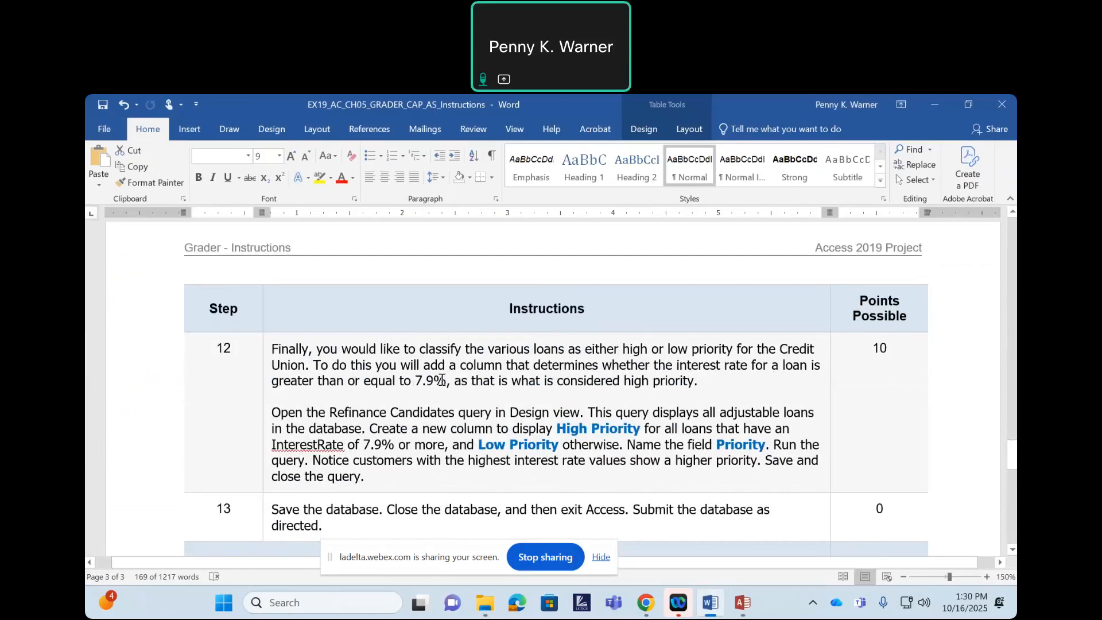
{"action": "left_click_drag", "start_coordinate": [416, 379], "coordinate": [406, 379]}
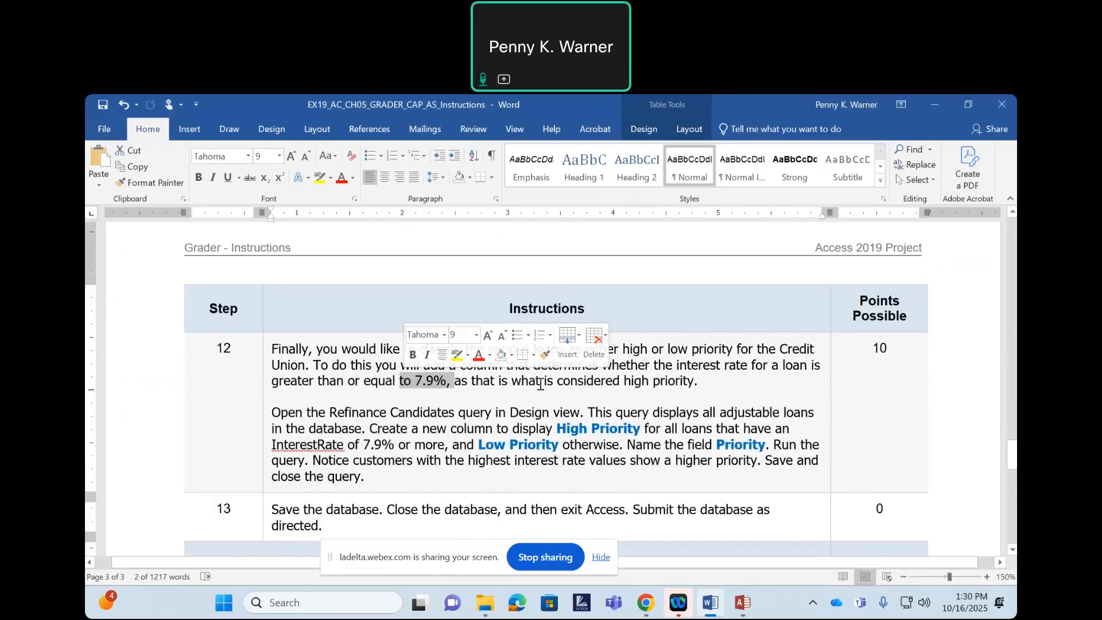
{"action": "left_click", "coordinate": [540, 383]}
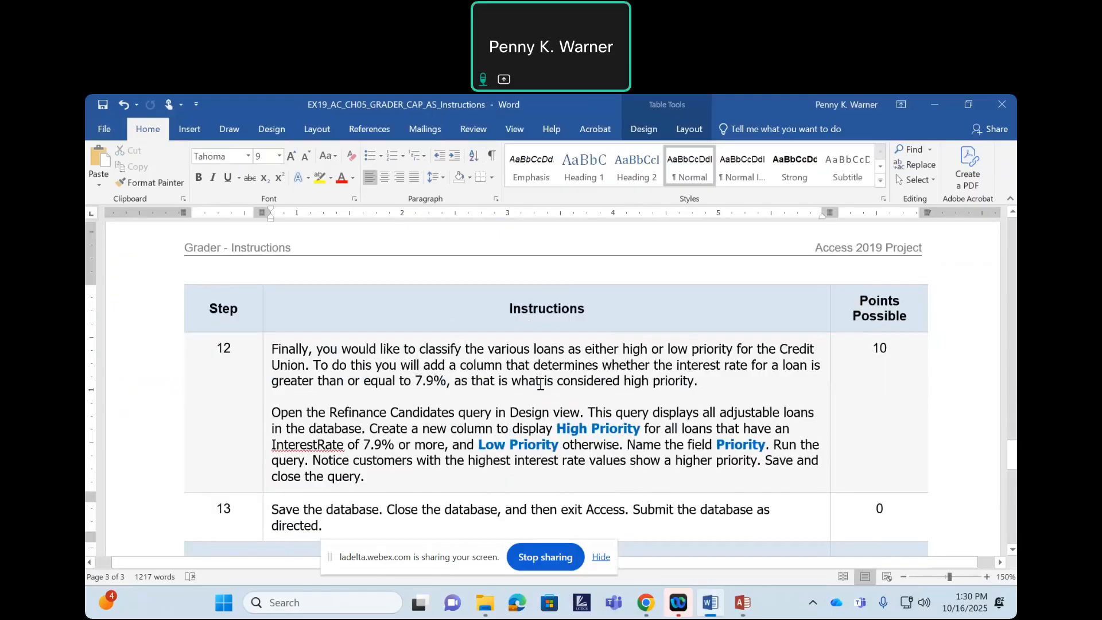
{"action": "scroll", "coordinate": [540, 383], "scroll_direction": "down", "scroll_amount": 1}
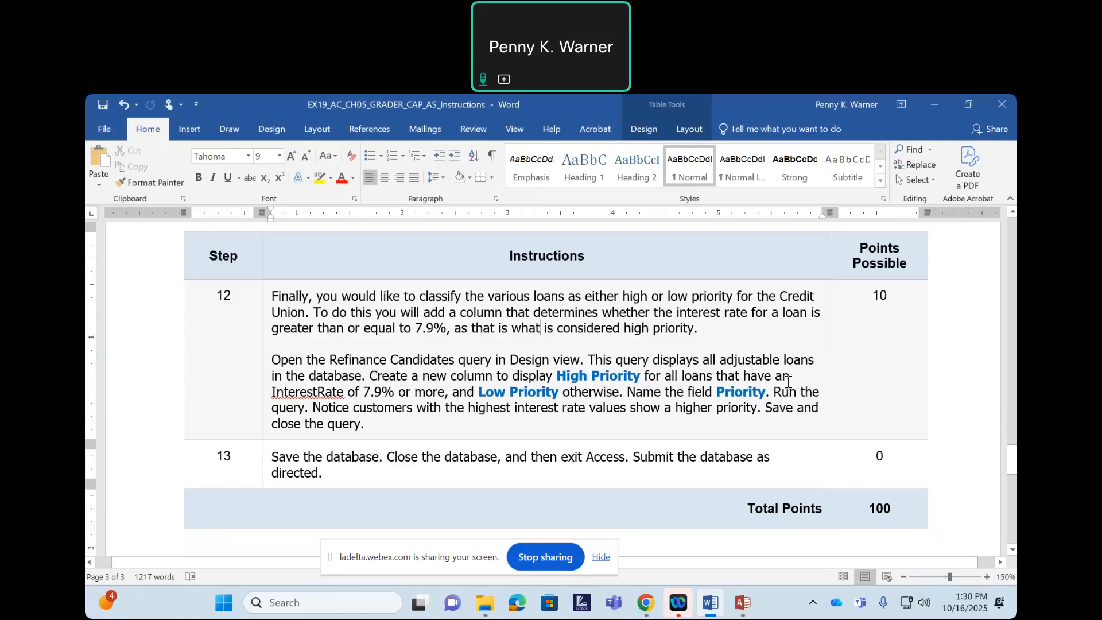
Step: Switch to the student database in Access, open the Refinance Candidates query in Design View, and enlarge its design grid
{"action": "left_click", "coordinate": [743, 603]}
{"action": "left_click", "coordinate": [694, 562]}
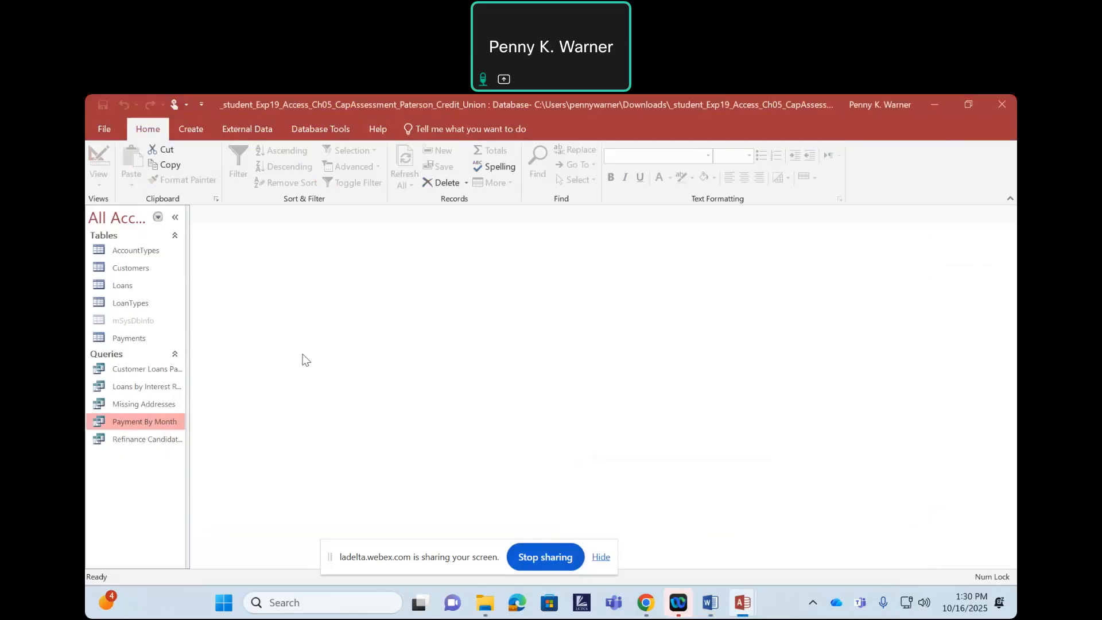
{"action": "right_click", "coordinate": [142, 441]}
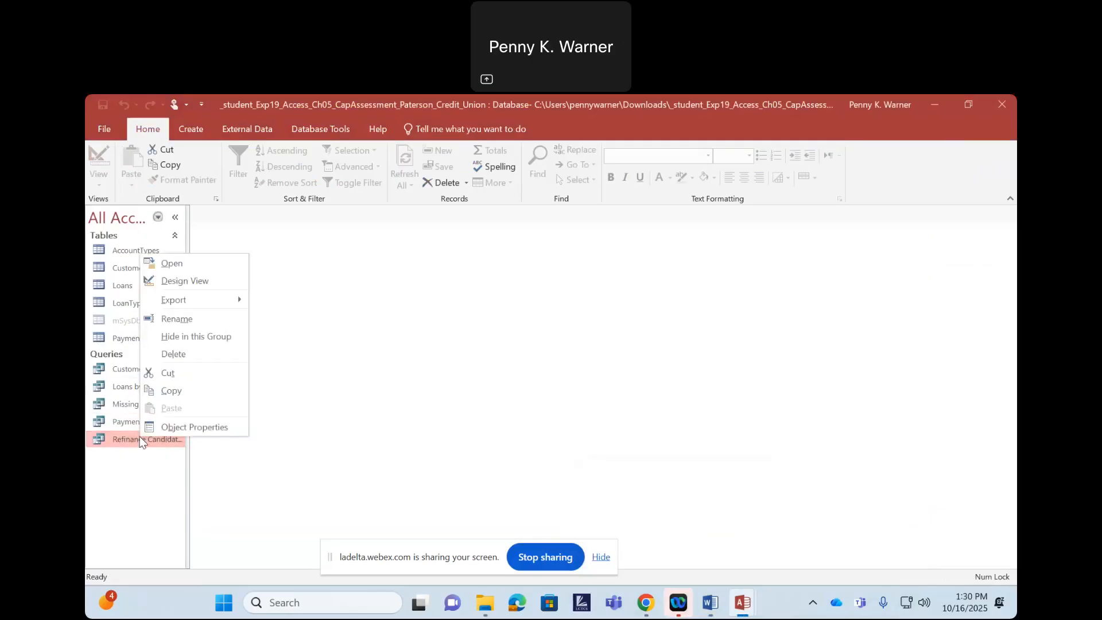
{"action": "left_click", "coordinate": [167, 280]}
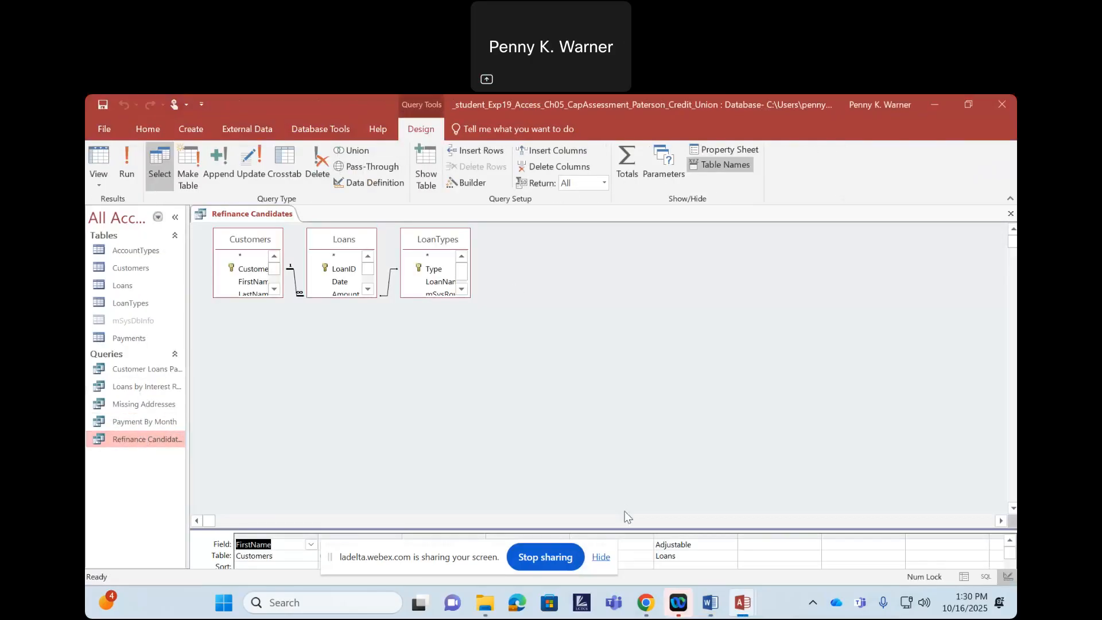
{"action": "left_click_drag", "start_coordinate": [629, 529], "coordinate": [620, 384]}
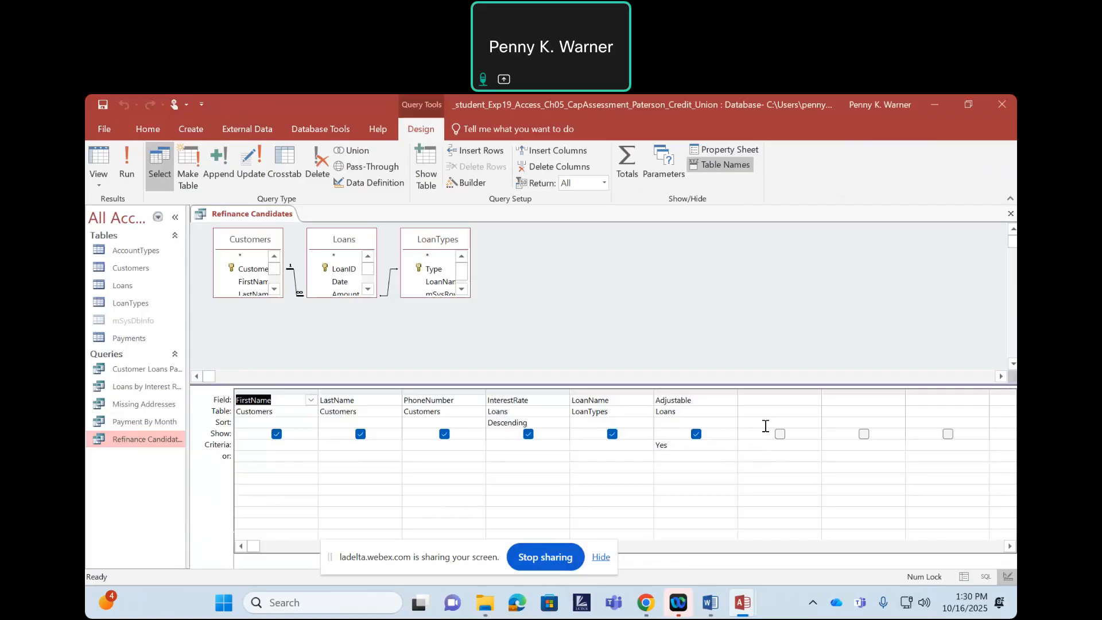
Step: Open the Expression Builder for the empty column after Adjustable and enter the field label Priority:
{"action": "left_click", "coordinate": [744, 400]}
{"action": "left_click", "coordinate": [460, 182]}
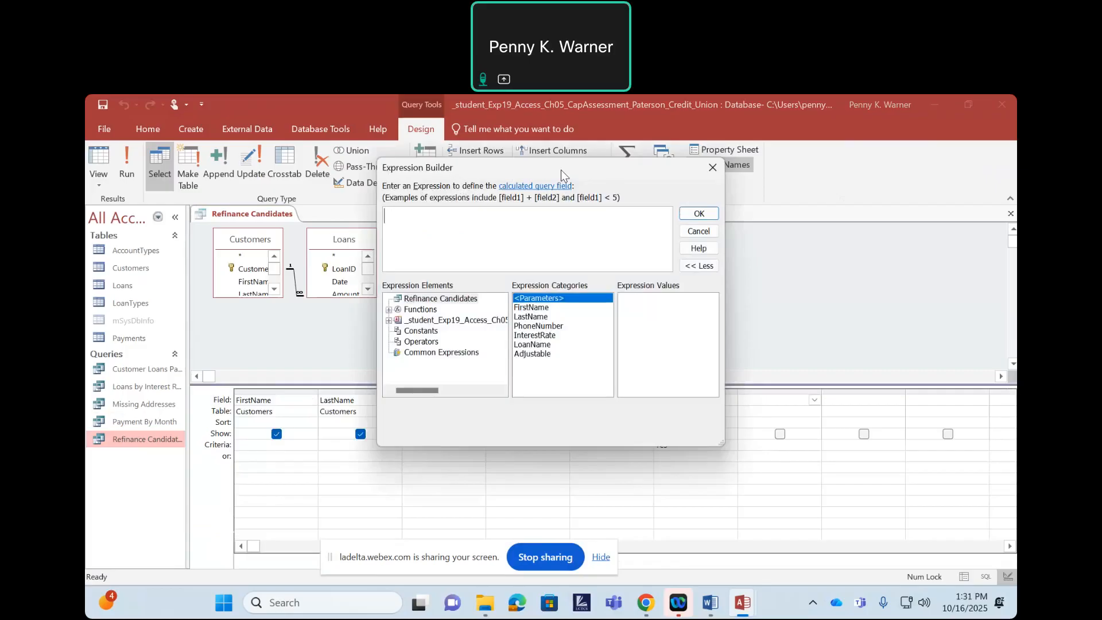
{"action": "type", "text": "Priority:"}
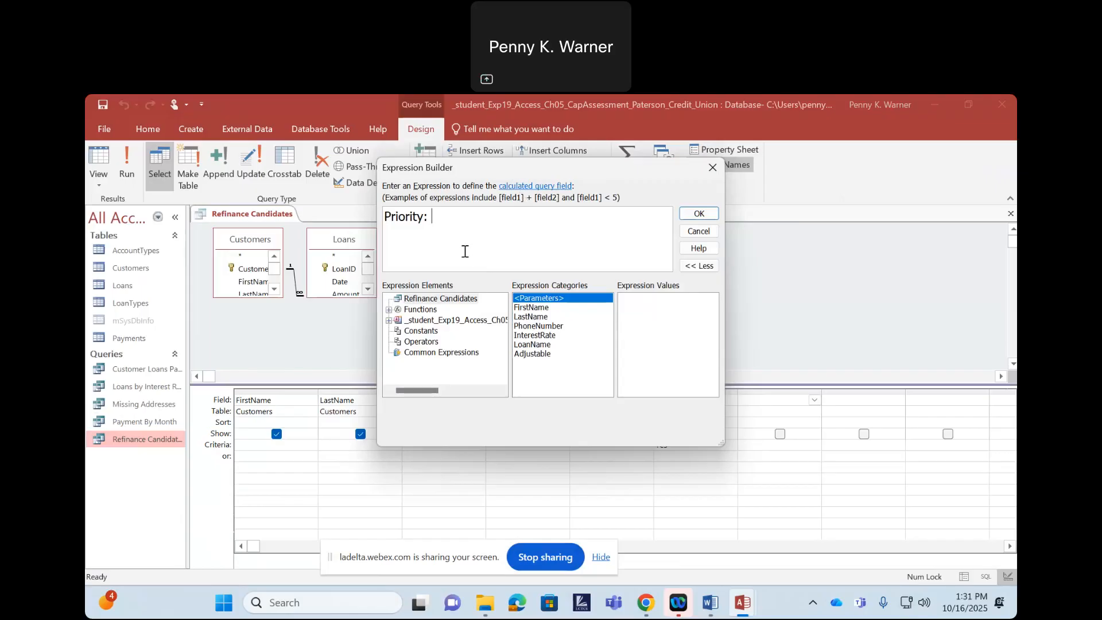
Step: Insert the built-in IIf function after the Priority: label in the Expression Builder
{"action": "left_click", "coordinate": [388, 310]}
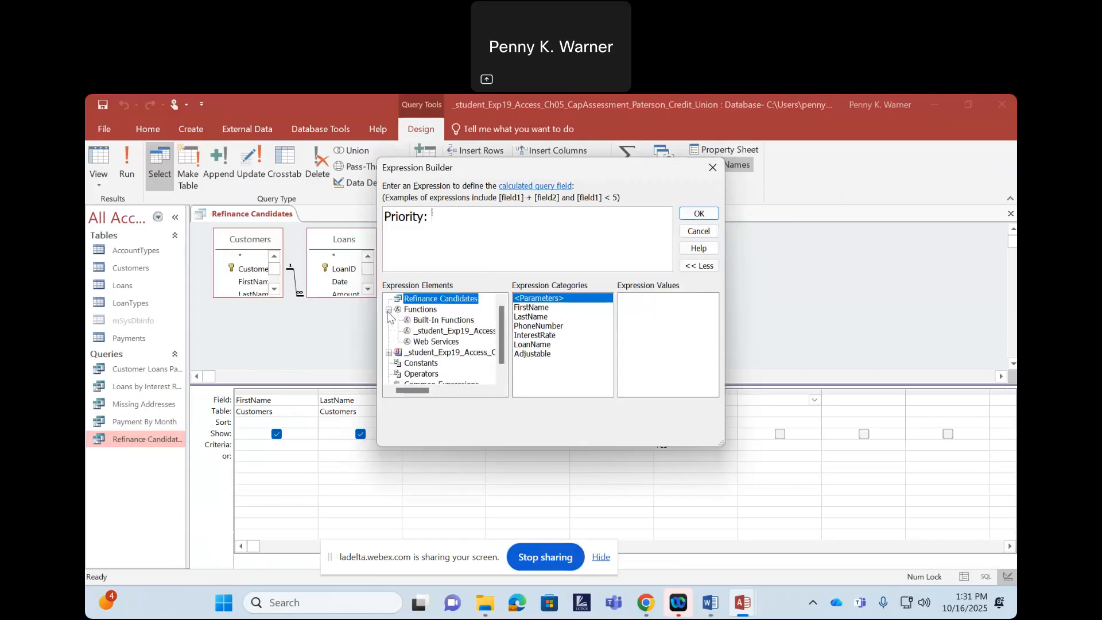
{"action": "left_click", "coordinate": [433, 322]}
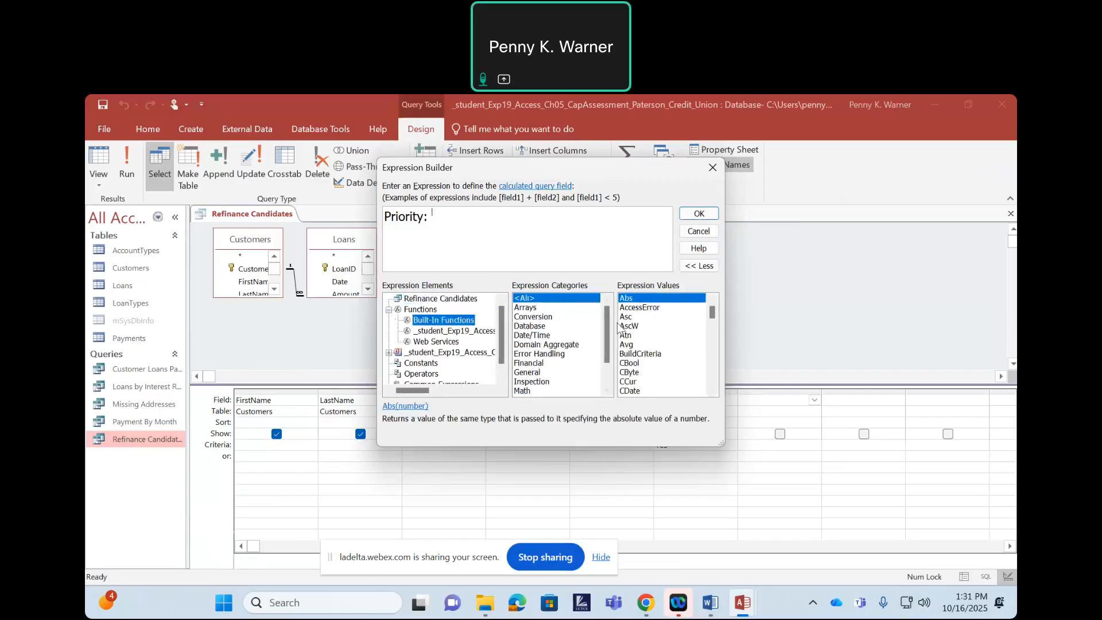
{"action": "left_click_drag", "start_coordinate": [607, 324], "coordinate": [605, 362]}
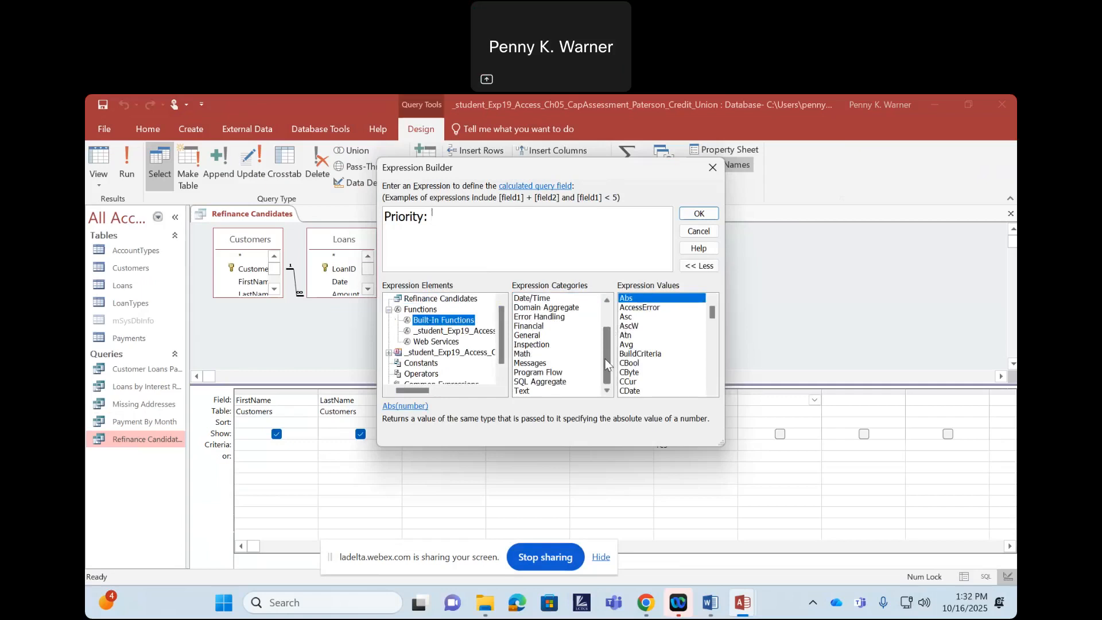
{"action": "left_click_drag", "start_coordinate": [604, 349], "coordinate": [600, 320]}
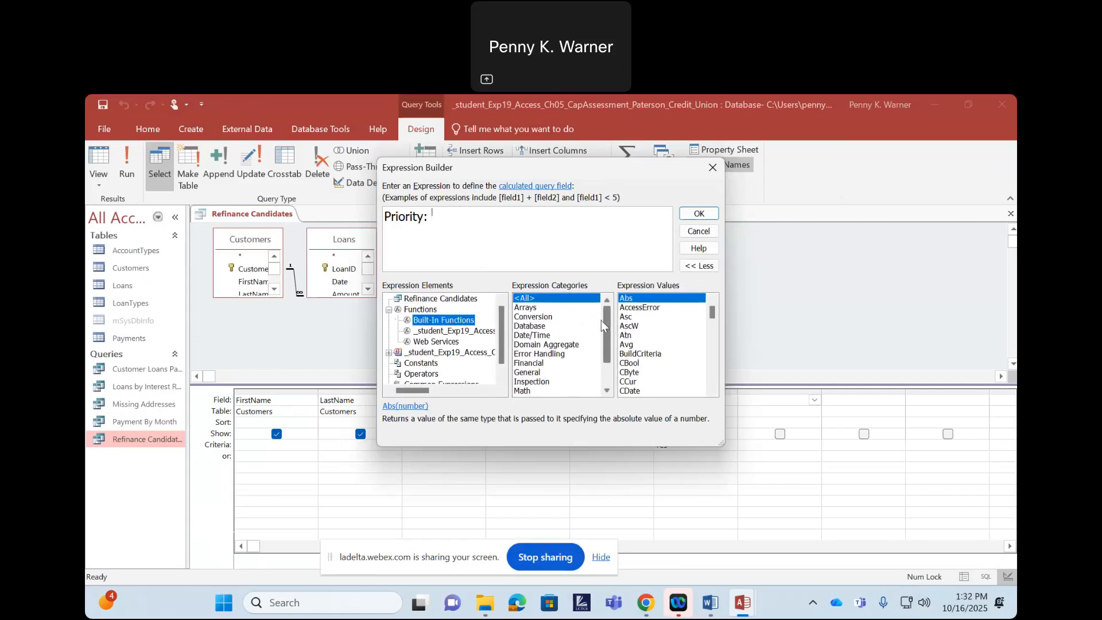
{"action": "left_click_drag", "start_coordinate": [601, 320], "coordinate": [599, 330]}
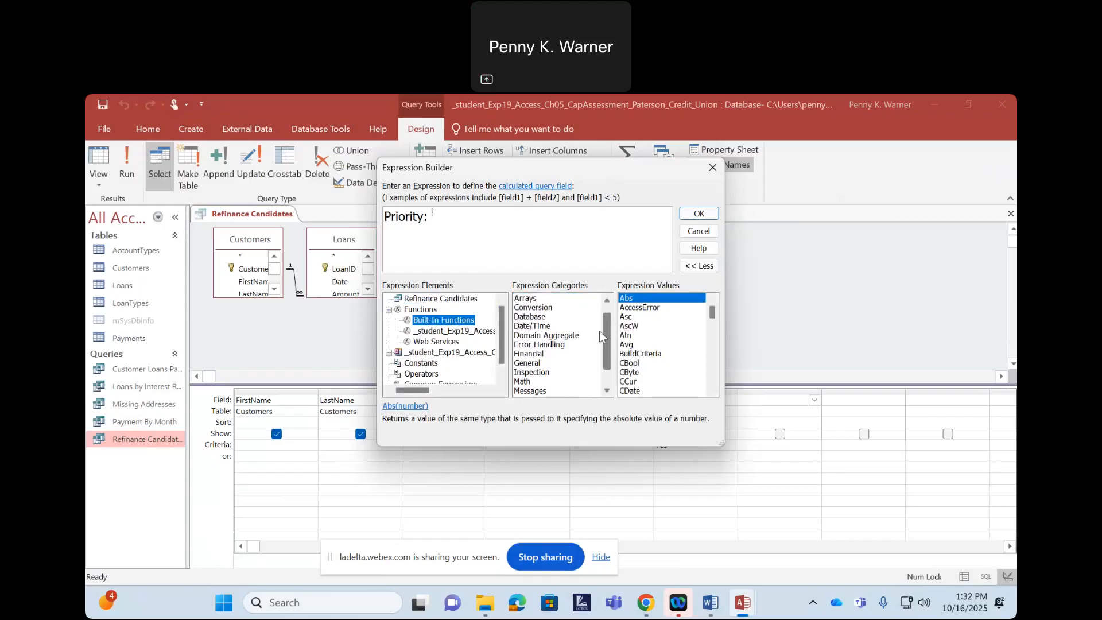
{"action": "left_click", "coordinate": [531, 363]}
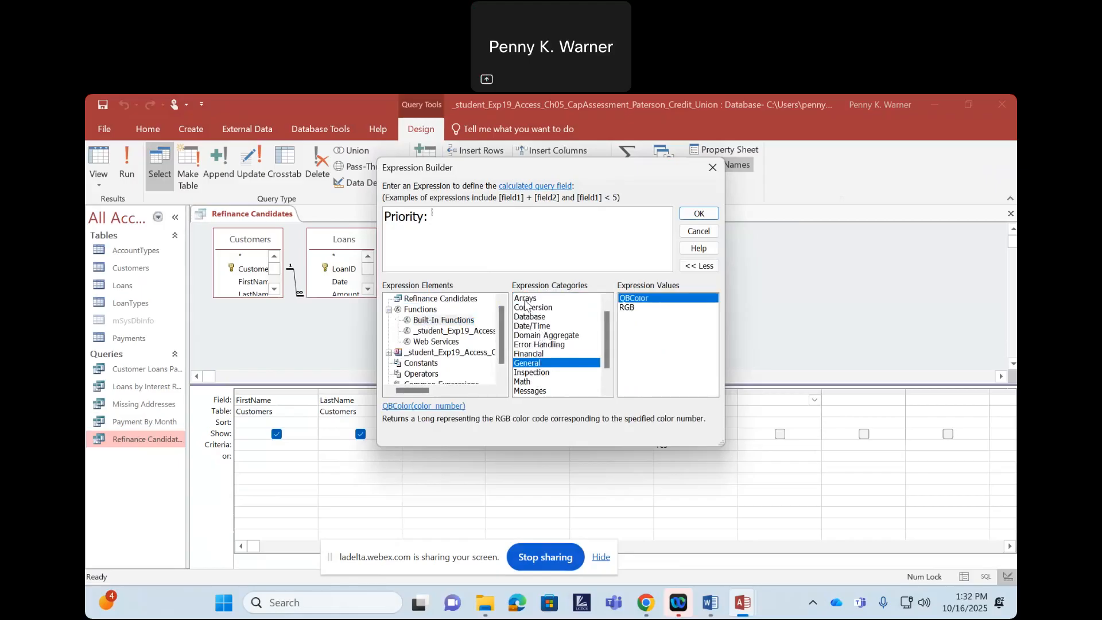
{"action": "left_click_drag", "start_coordinate": [611, 339], "coordinate": [607, 320]}
{"action": "left_click", "coordinate": [562, 300]}
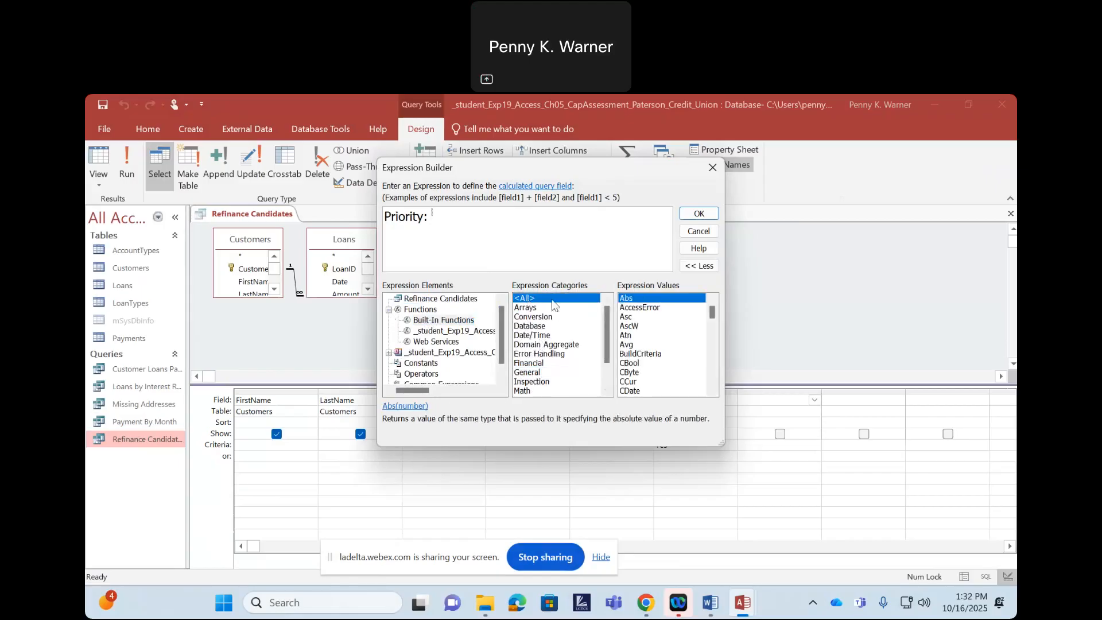
{"action": "left_click_drag", "start_coordinate": [711, 314], "coordinate": [714, 351]}
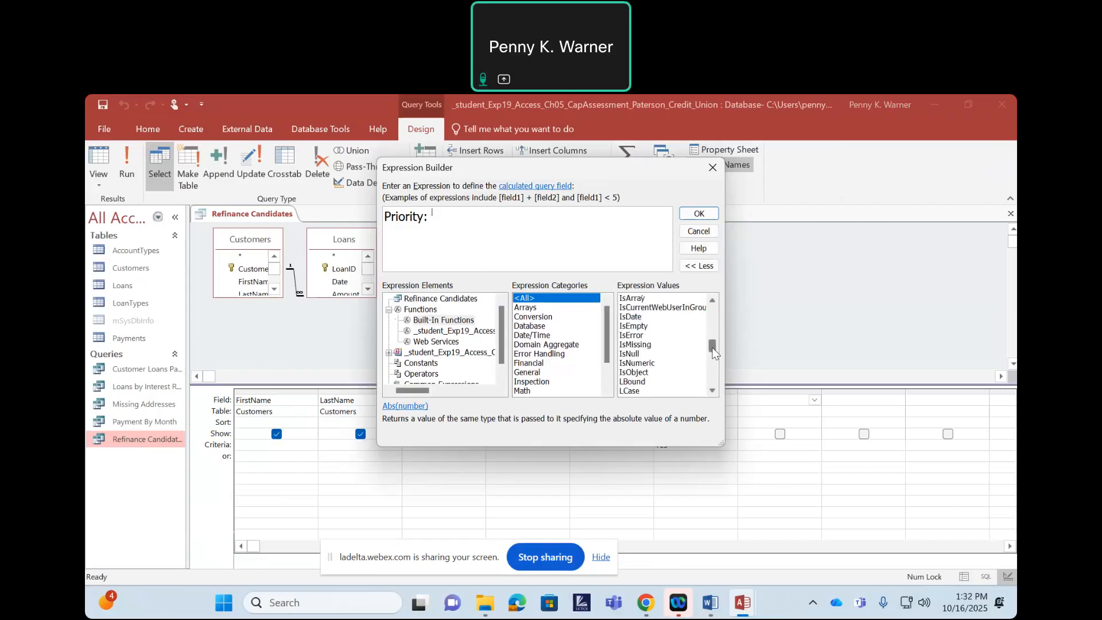
{"action": "scroll", "coordinate": [664, 362], "scroll_direction": "up", "scroll_amount": 1}
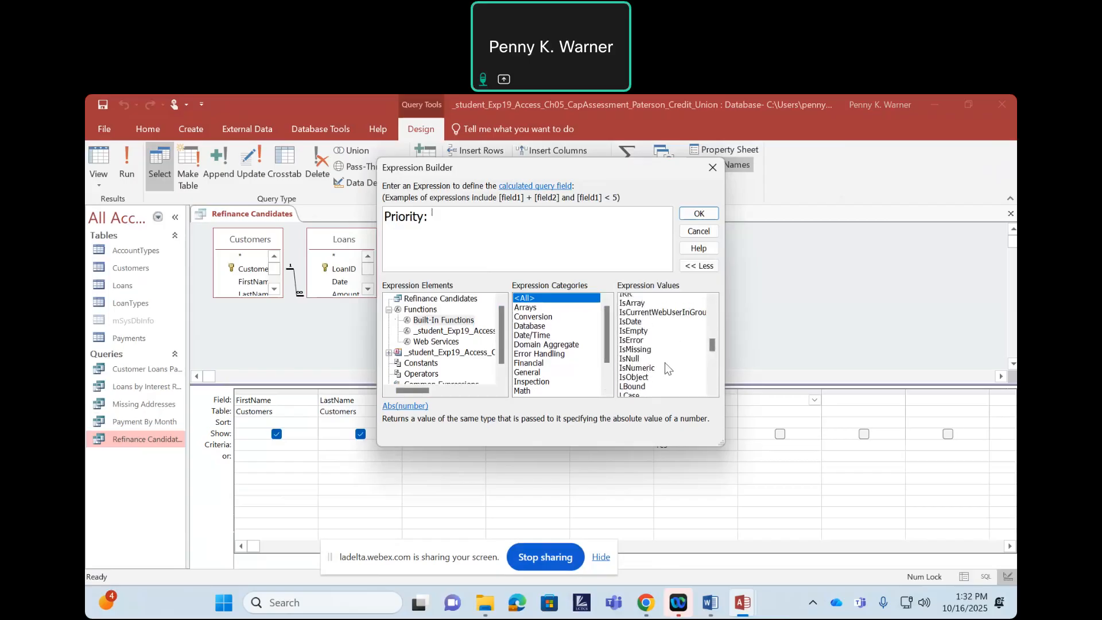
{"action": "scroll", "coordinate": [664, 366], "scroll_direction": "up", "scroll_amount": 3}
{"action": "scroll", "coordinate": [664, 363], "scroll_direction": "up", "scroll_amount": 2}
{"action": "double_click", "coordinate": [625, 326]}
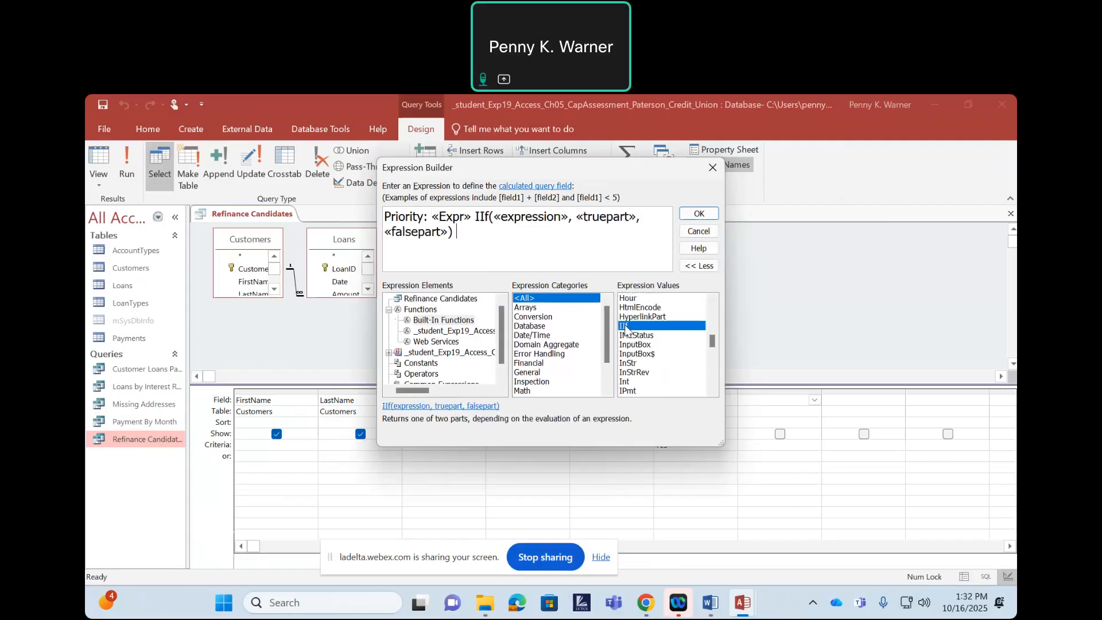
Step: Remove the «Expr» placeholder in front of the IIf function
{"action": "left_click", "coordinate": [445, 218]}
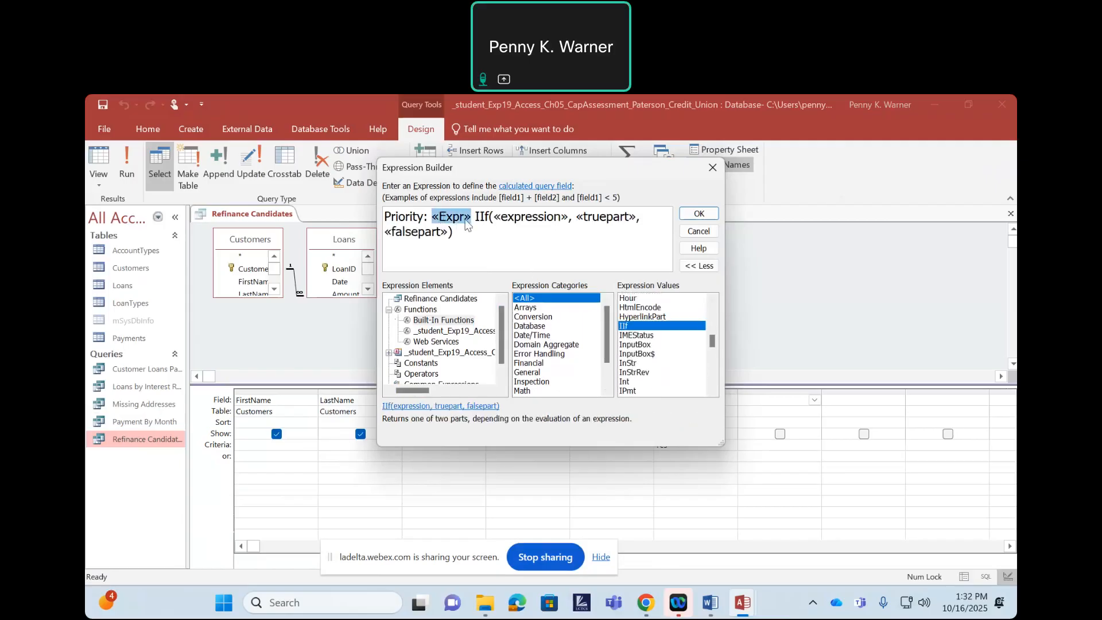
{"action": "key", "text": "Delete"}
{"action": "key", "text": "Delete"}
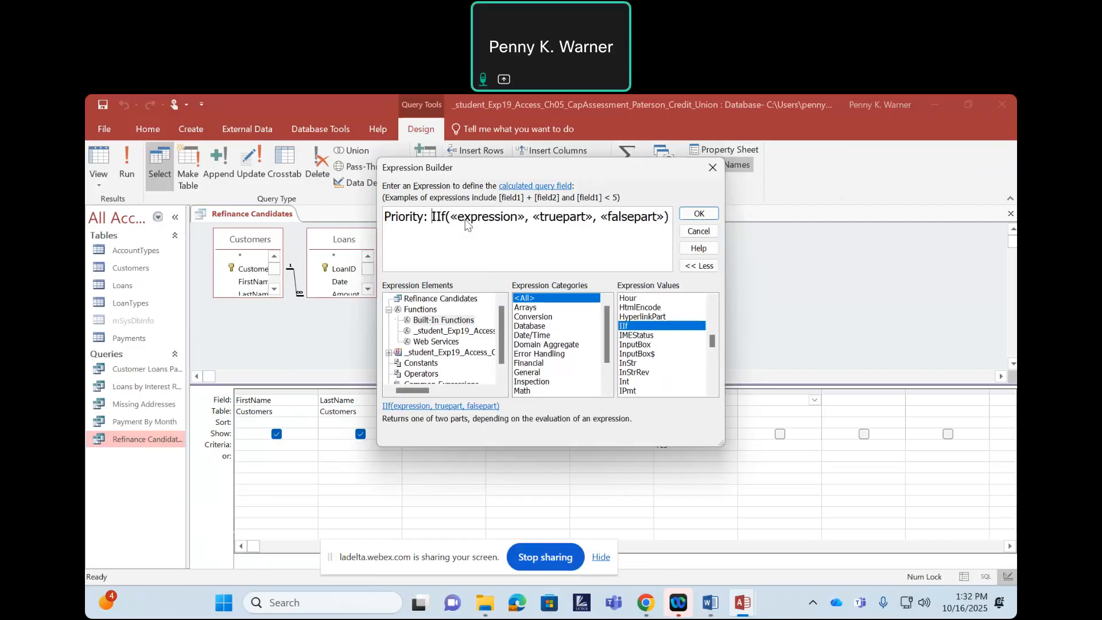
Step: Replace the «expression» placeholder of the IIf function with the condition [InterestRate]>=7.9
{"action": "left_click", "coordinate": [466, 224]}
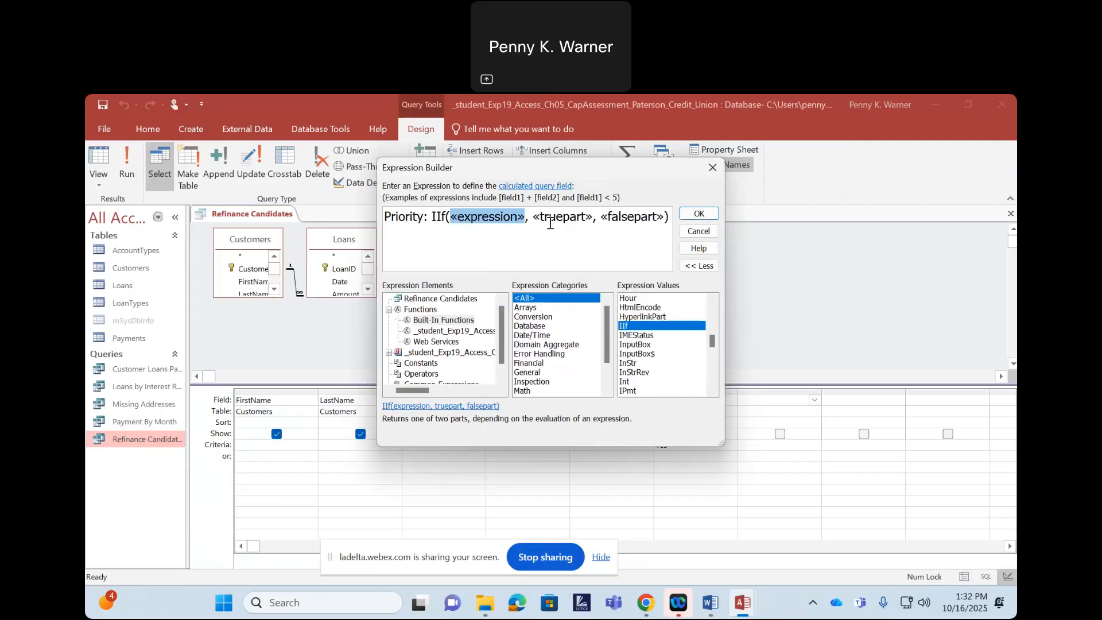
{"action": "type", "text": "in"}
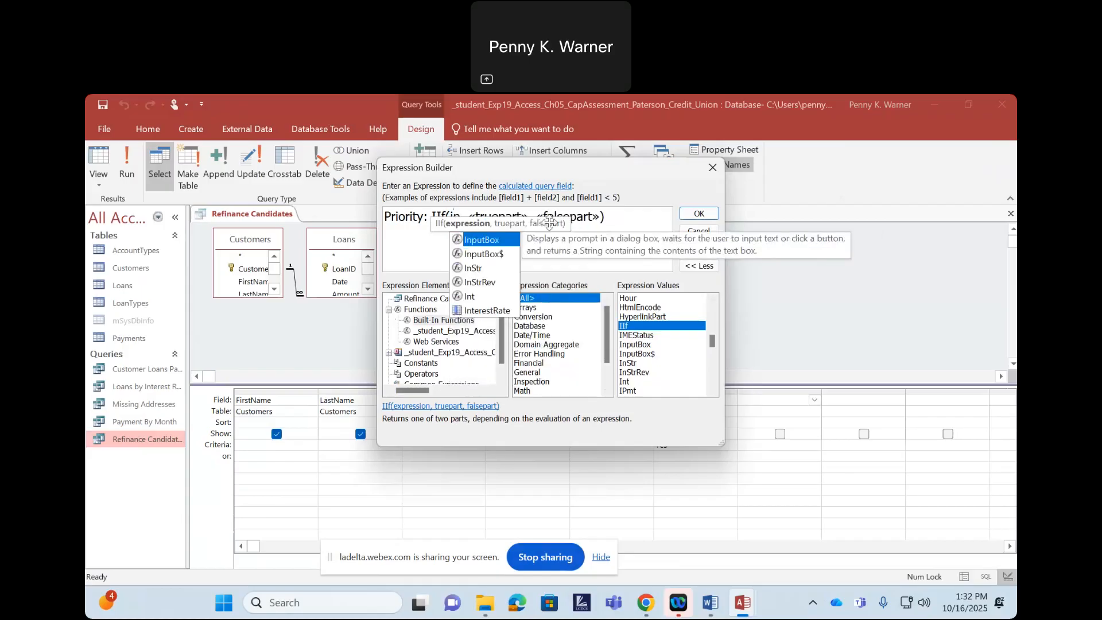
{"action": "double_click", "coordinate": [505, 311]}
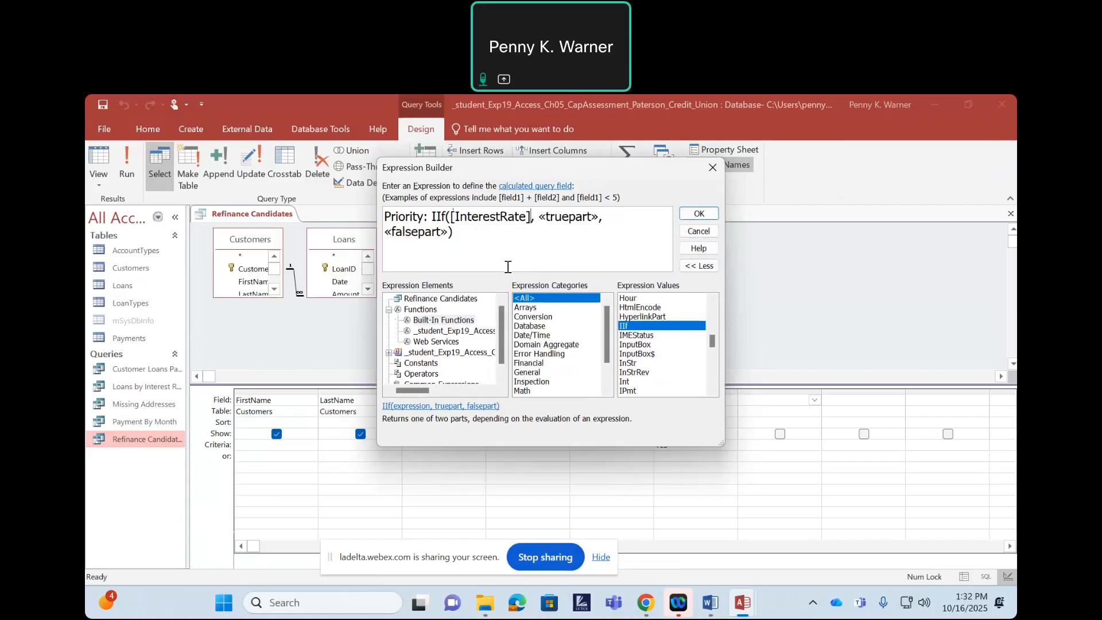
{"action": "type", "text": ">=7.9"}
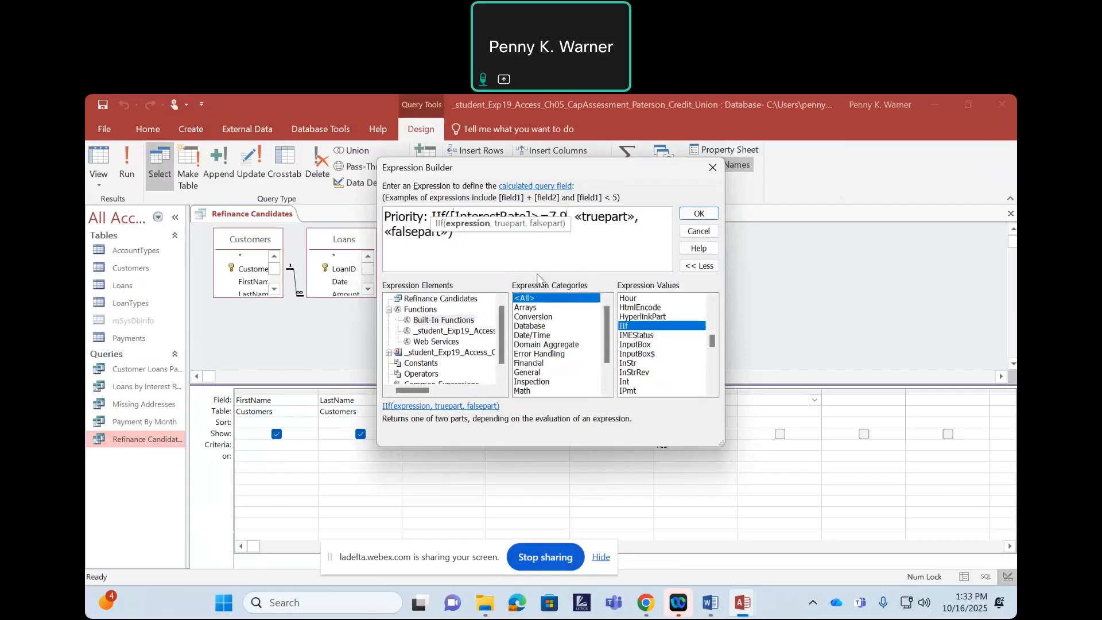
{"action": "left_click", "coordinate": [517, 246]}
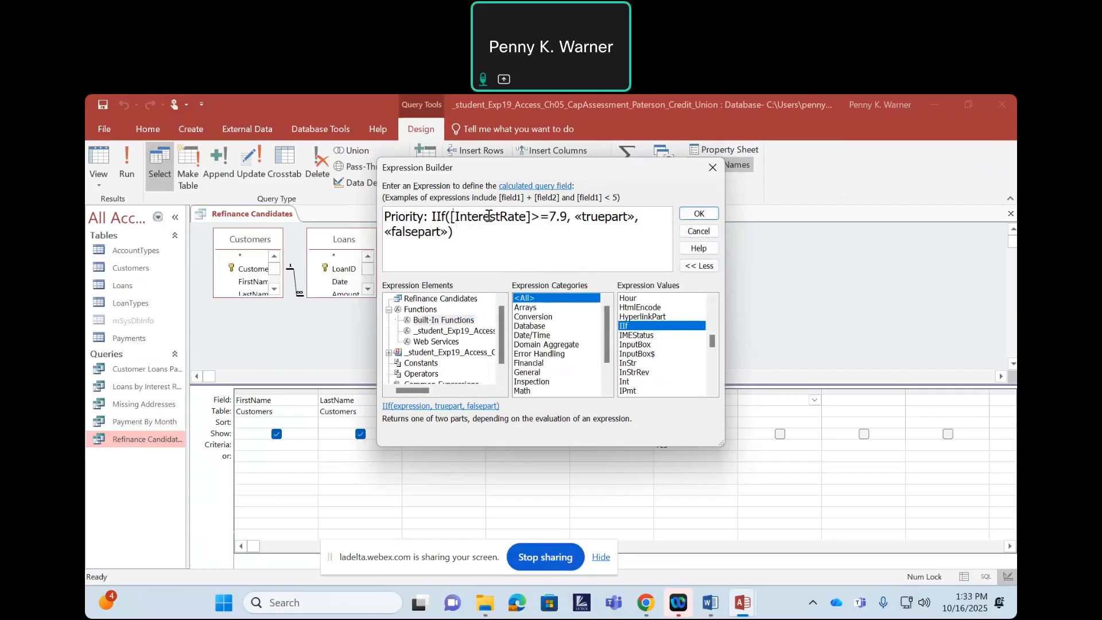
Step: Replace the «truepart» placeholder of the IIf function with the text "High Priority"
{"action": "left_click", "coordinate": [598, 218]}
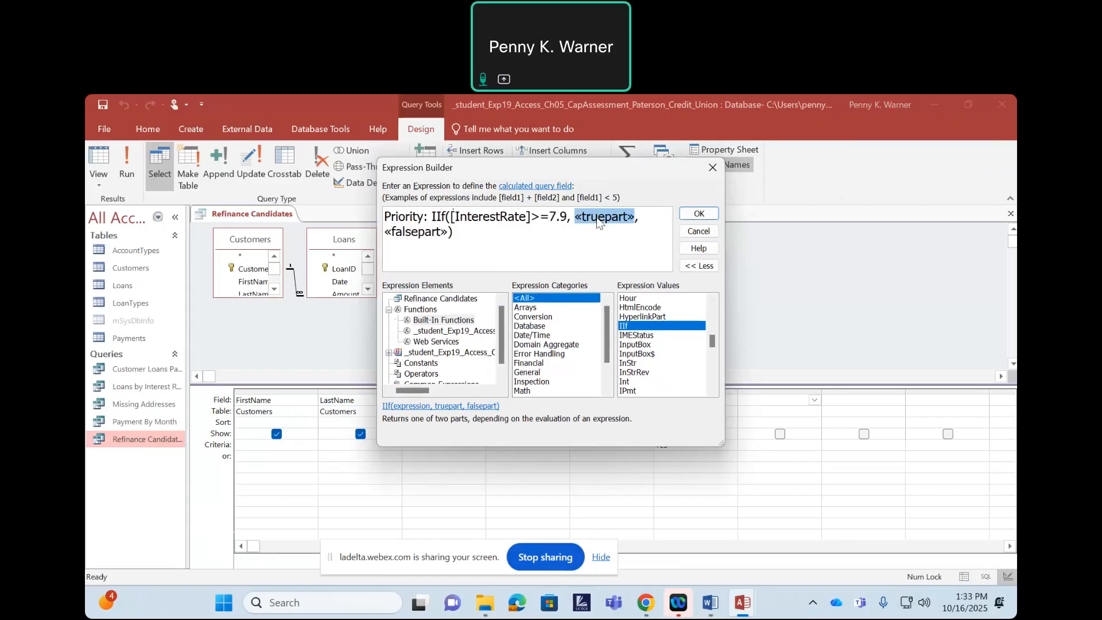
{"action": "type", "text": "\"H"}
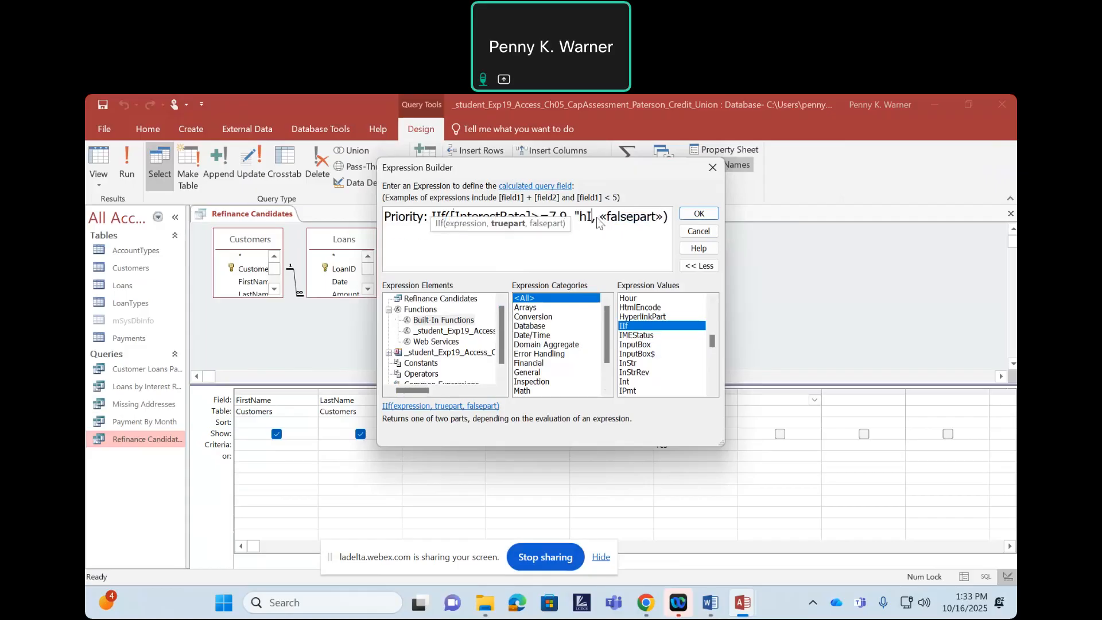
{"action": "type", "text": "igh Prio"}
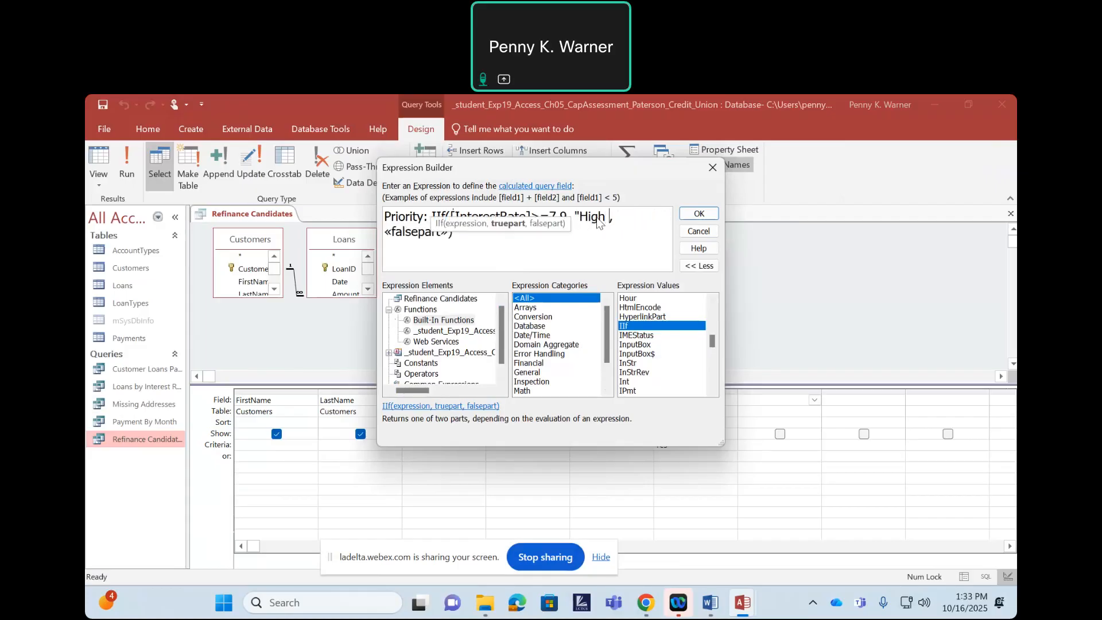
{"action": "type", "text": "rity\""}
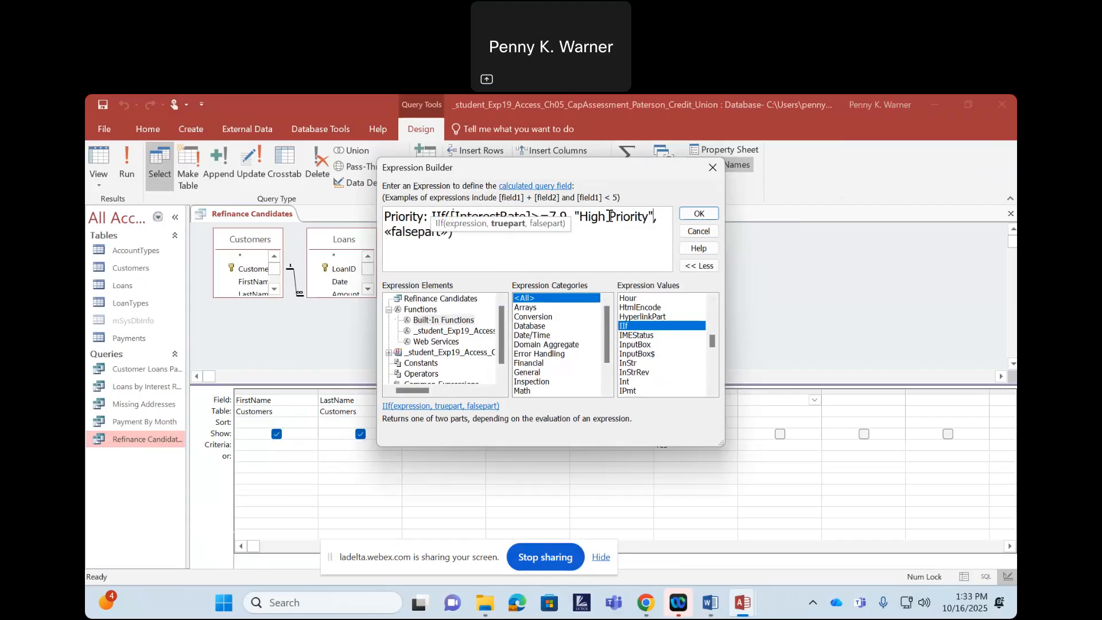
{"action": "left_click", "coordinate": [609, 215]}
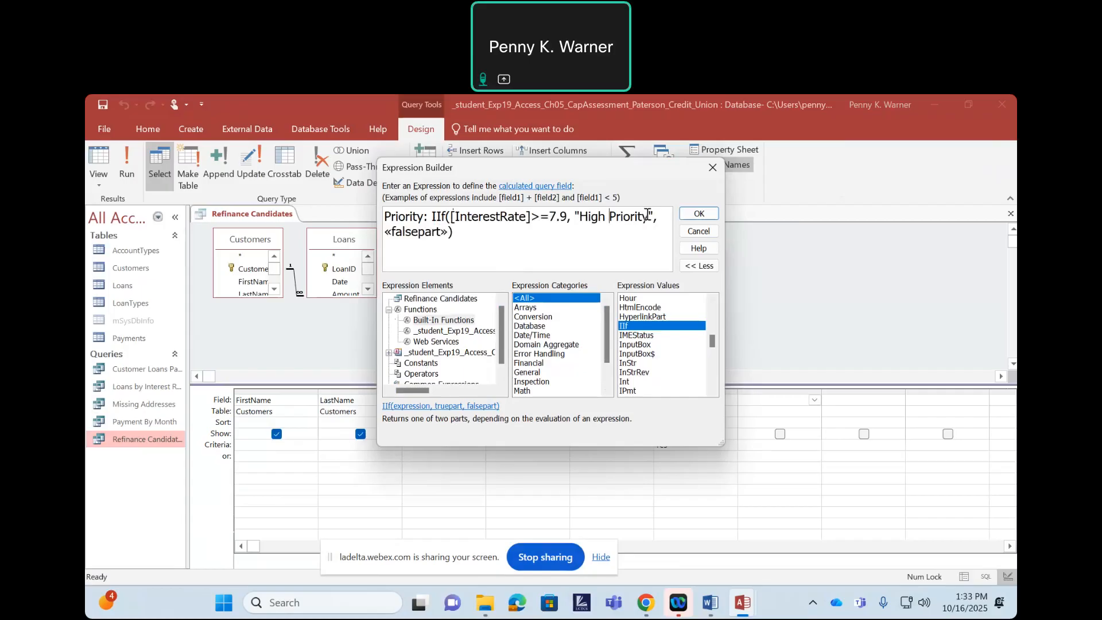
Step: Replace the «falsepart» placeholder with "Low Priority" and accept the finished Priority expression
{"action": "left_click", "coordinate": [405, 230]}
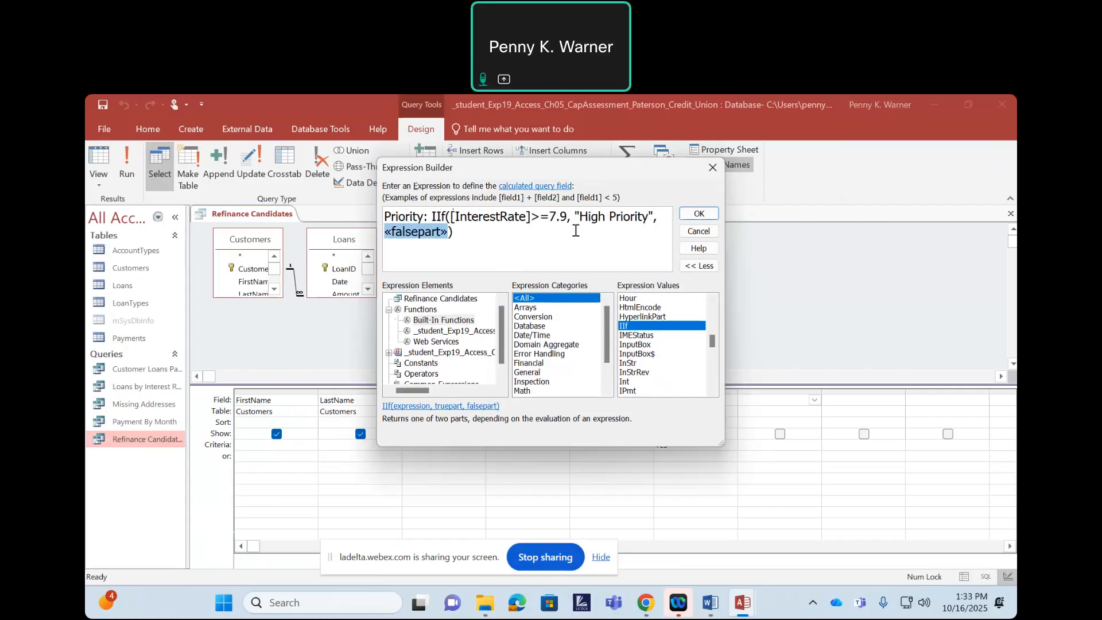
{"action": "type", "text": "\"Low"}
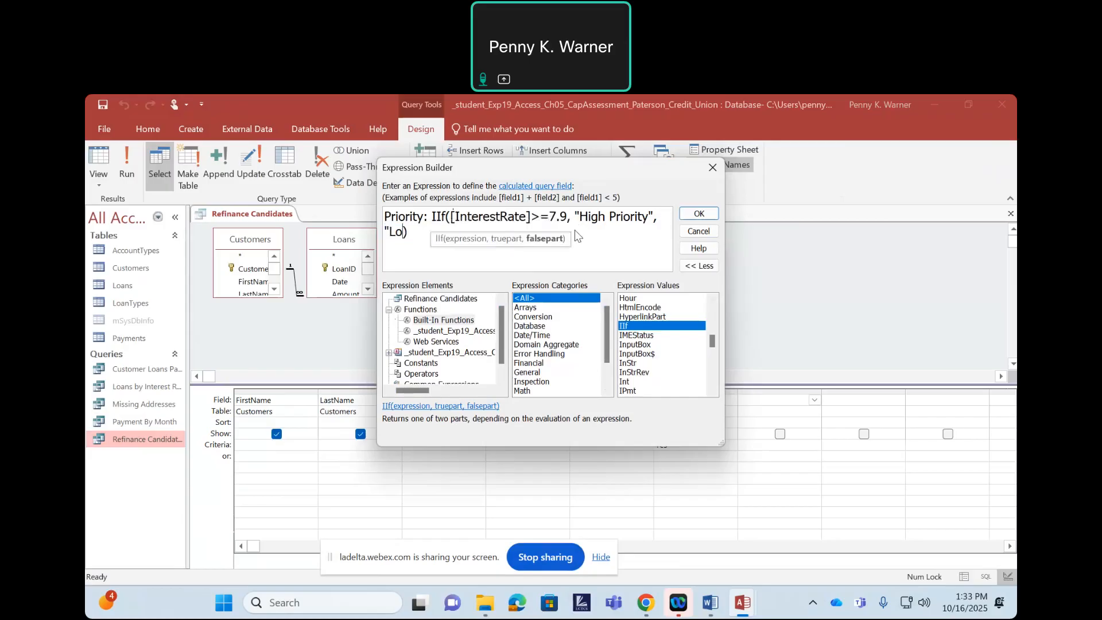
{"action": "type", "text": " Priority\""}
{"action": "left_click", "coordinate": [647, 241]}
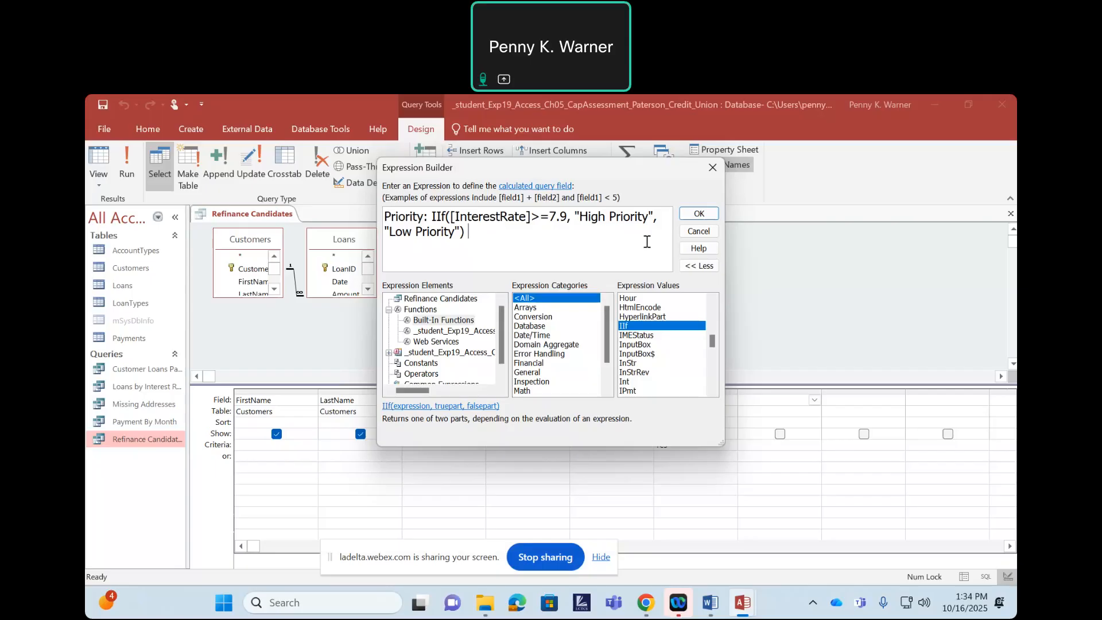
{"action": "left_click", "coordinate": [701, 212]}
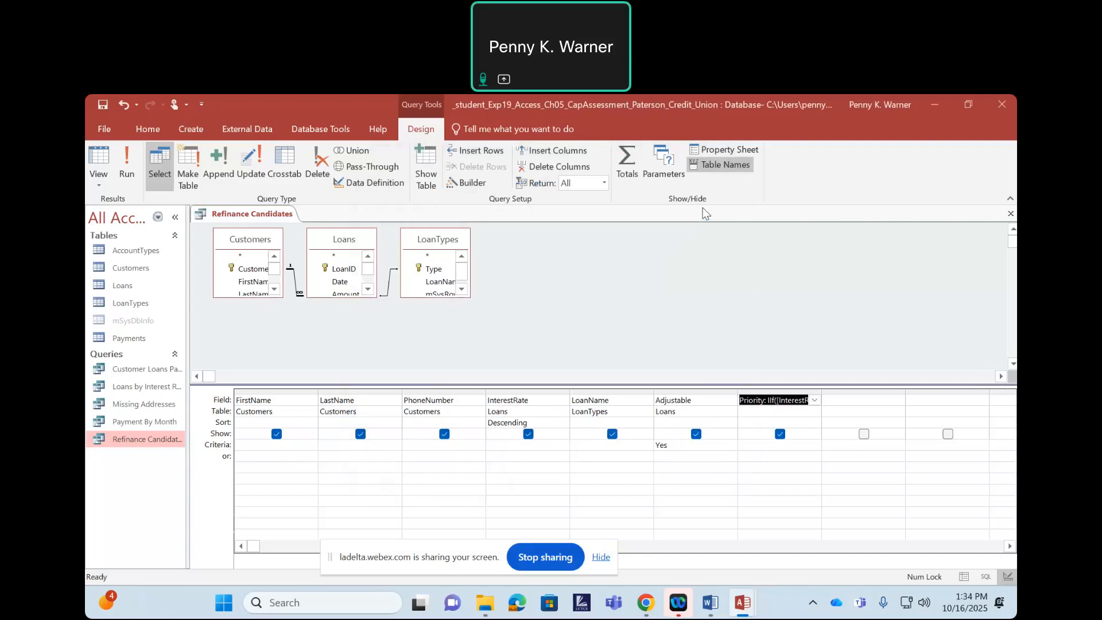
Step: Run the Refinance Candidates query, then save and close it
{"action": "left_click", "coordinate": [127, 178]}
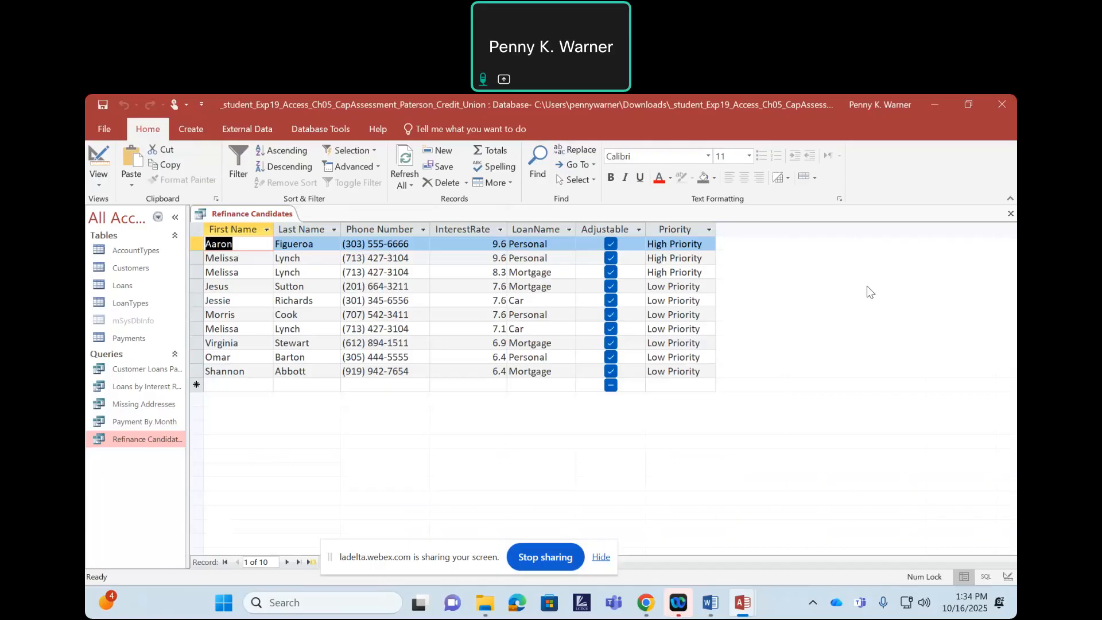
{"action": "right_click", "coordinate": [238, 216]}
{"action": "left_click", "coordinate": [264, 227]}
{"action": "right_click", "coordinate": [244, 214]}
{"action": "left_click", "coordinate": [269, 243]}
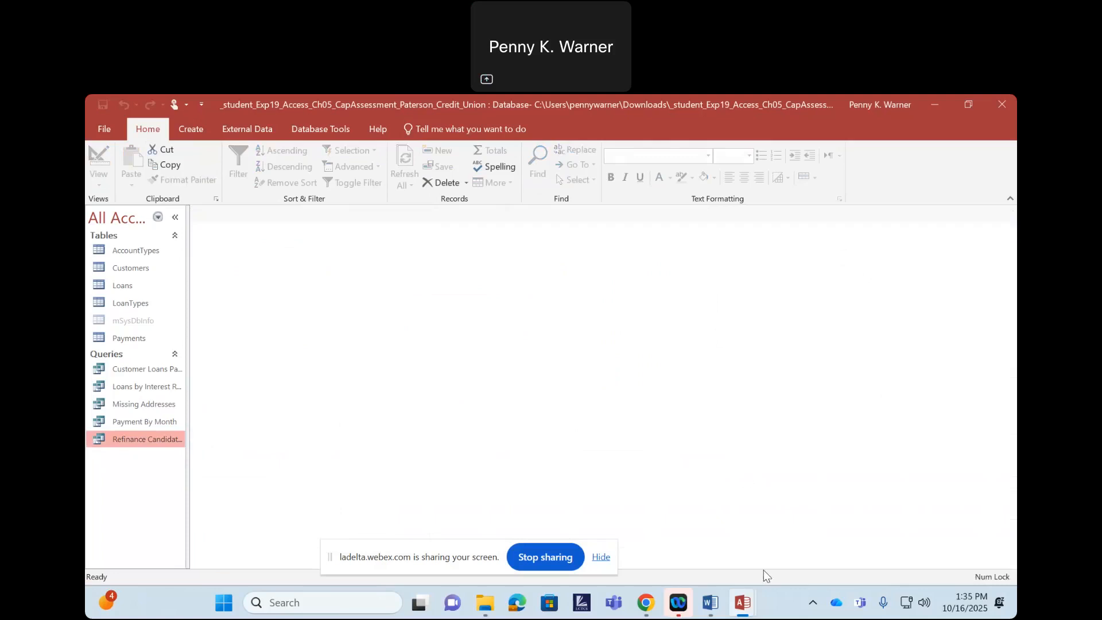
Step: Close both Access databases, discarding the design changes to Missing Addresses, Loans by Interest Rate and Refinance Candidates in the second one
{"action": "mouse_move", "coordinate": [743, 602]}
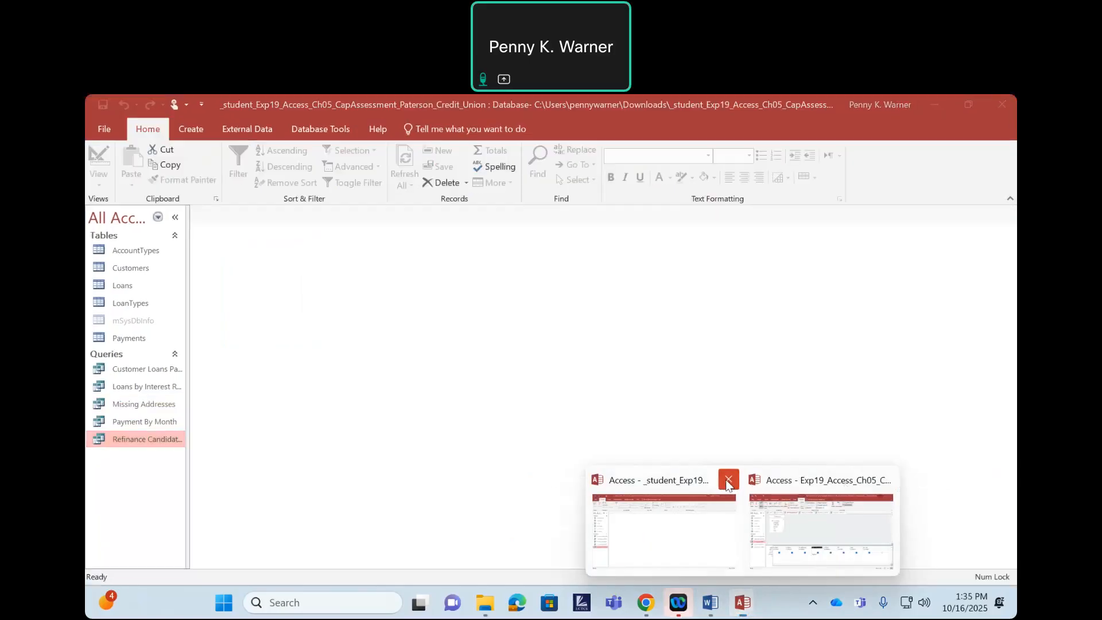
{"action": "left_click", "coordinate": [724, 484]}
{"action": "left_click", "coordinate": [807, 479]}
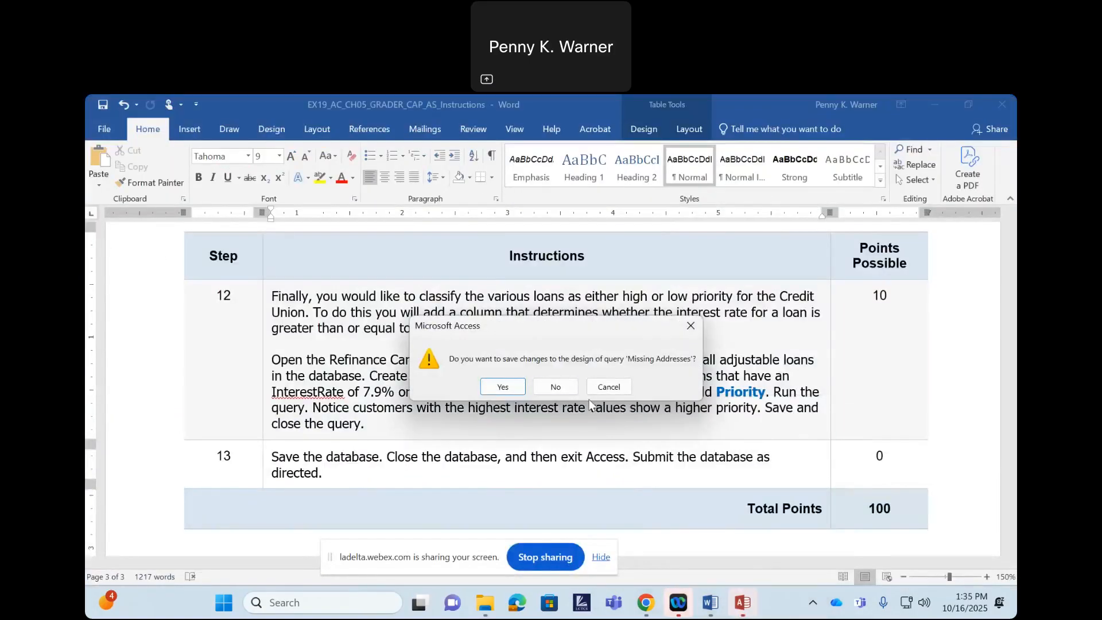
{"action": "left_click", "coordinate": [555, 387]}
{"action": "left_click", "coordinate": [556, 393]}
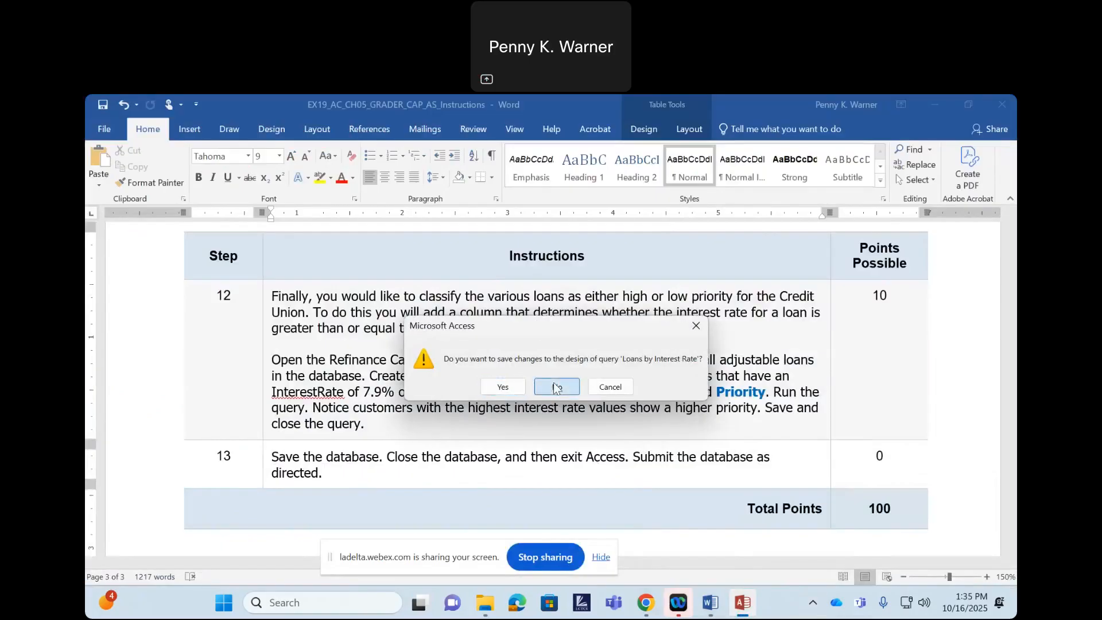
{"action": "left_click", "coordinate": [554, 386]}
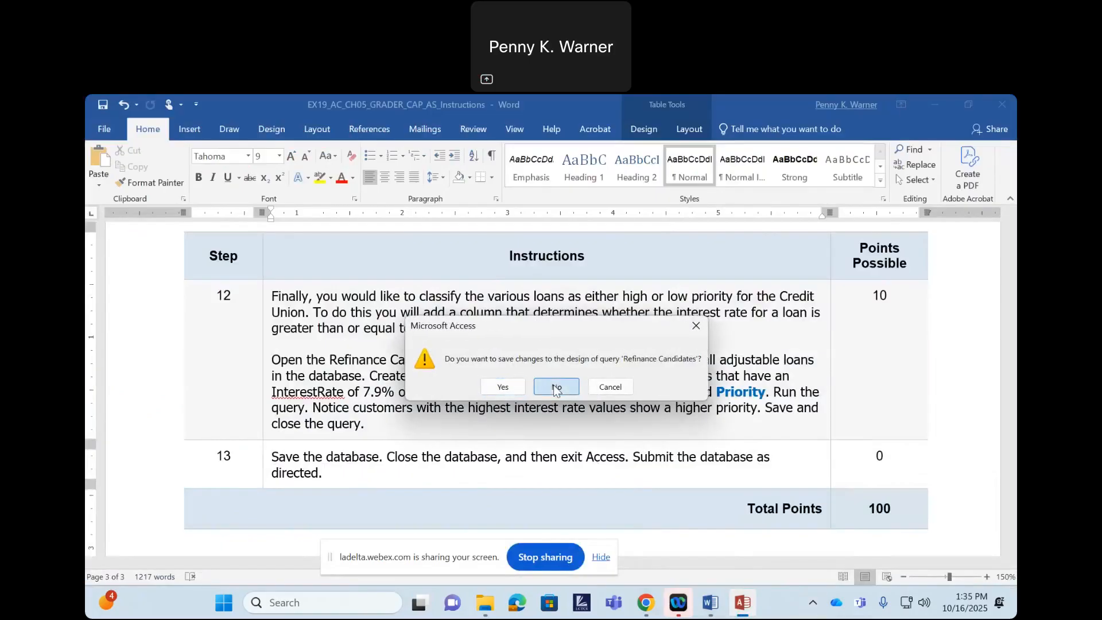
Step: Close the Word instructions document without saving its changes
{"action": "left_click", "coordinate": [999, 106]}
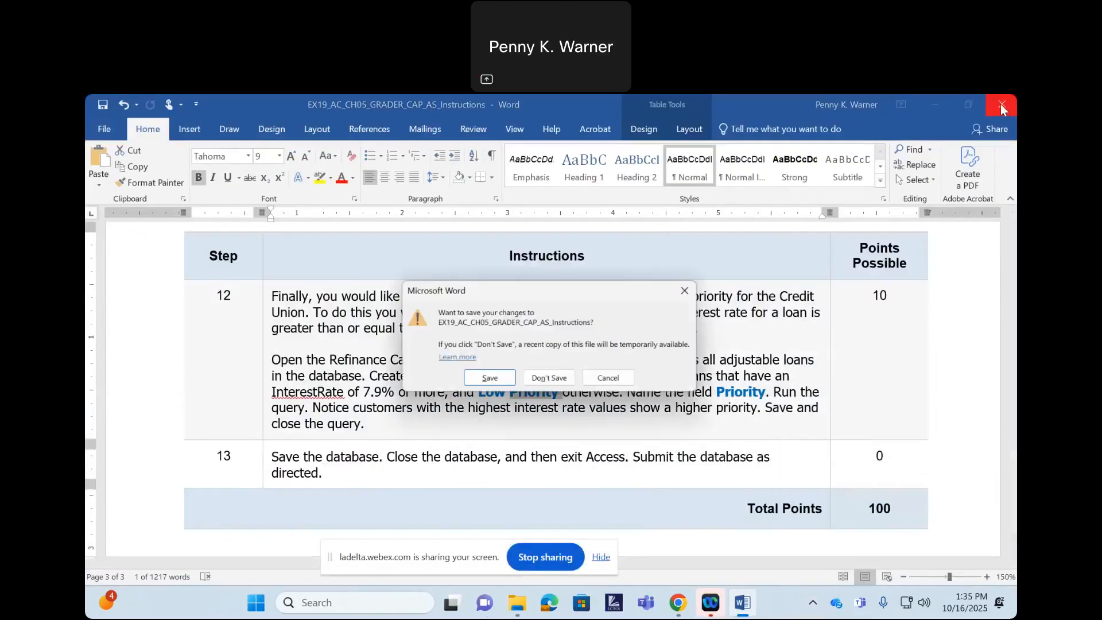
{"action": "left_click", "coordinate": [551, 380]}
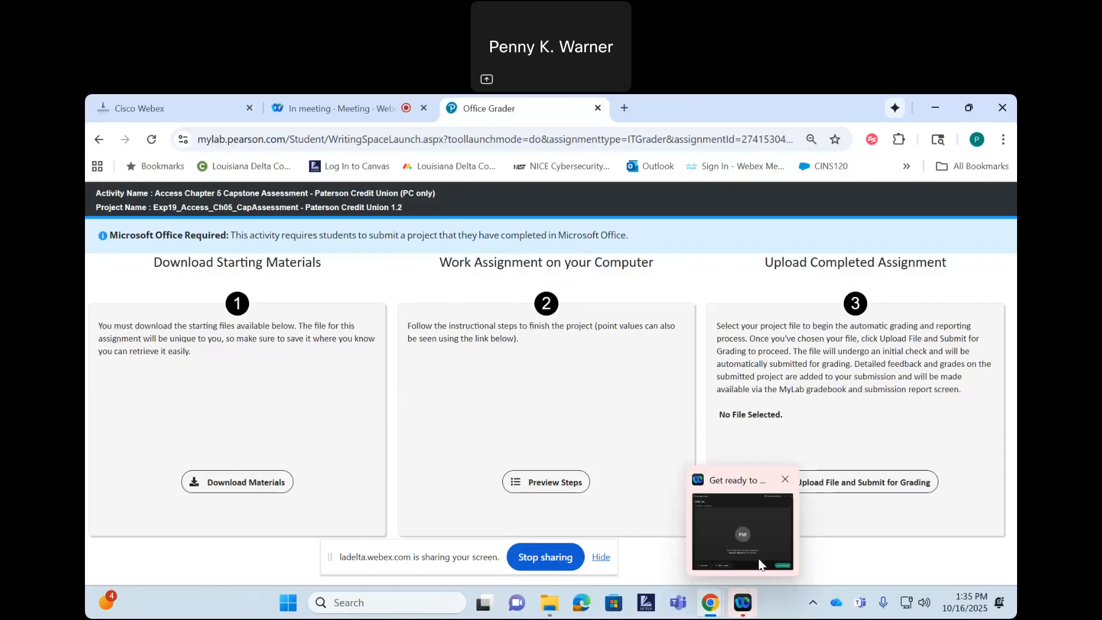
Step: Dismiss the Webex join window for CINS 101 and end the CINS 205 meeting in Chrome
{"action": "left_click", "coordinate": [749, 604]}
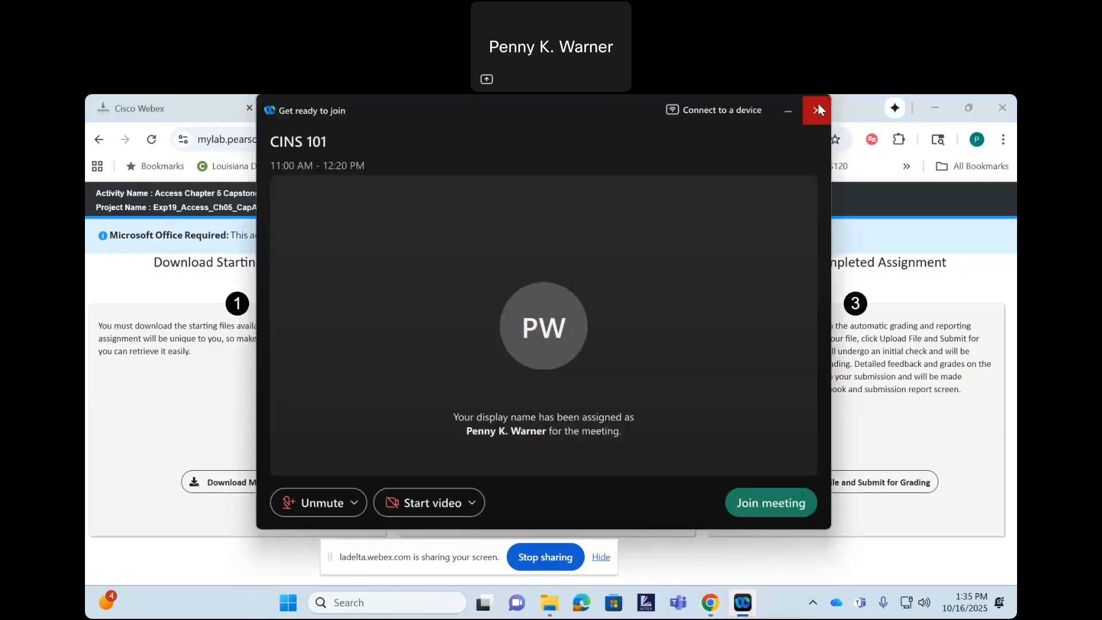
{"action": "left_click", "coordinate": [817, 108]}
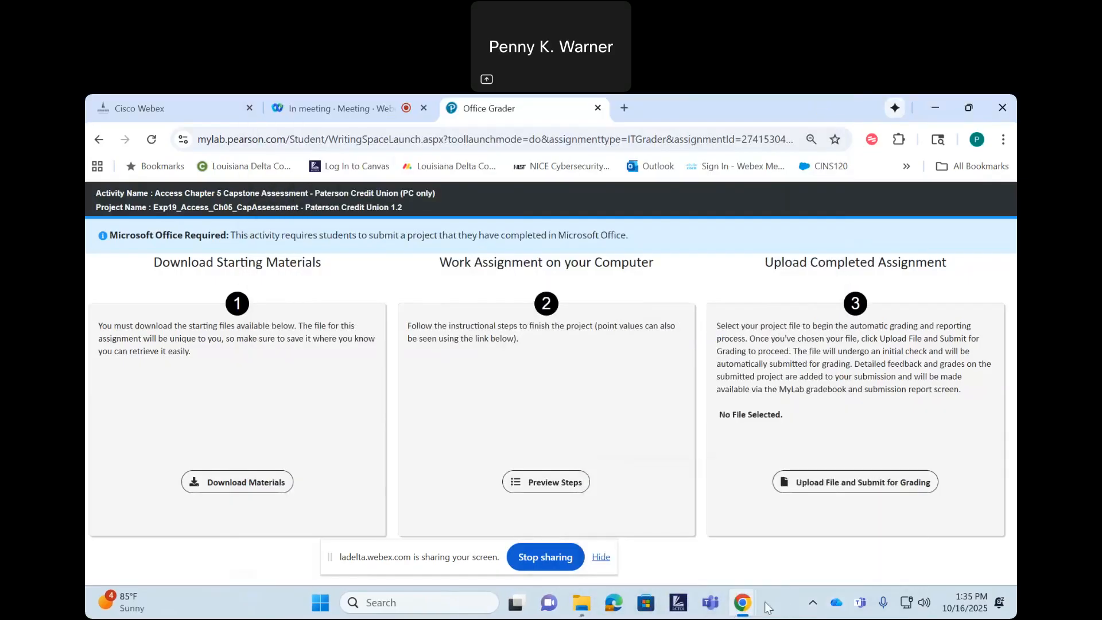
{"action": "left_click", "coordinate": [360, 108]}
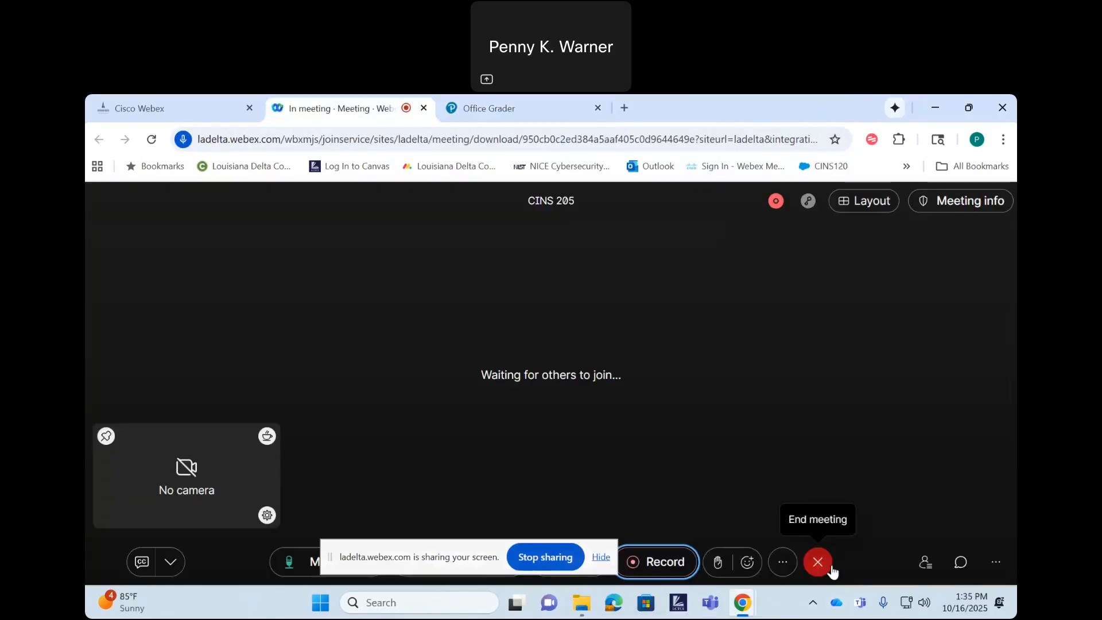
{"action": "left_click", "coordinate": [830, 567]}
{"action": "left_click", "coordinate": [819, 520]}
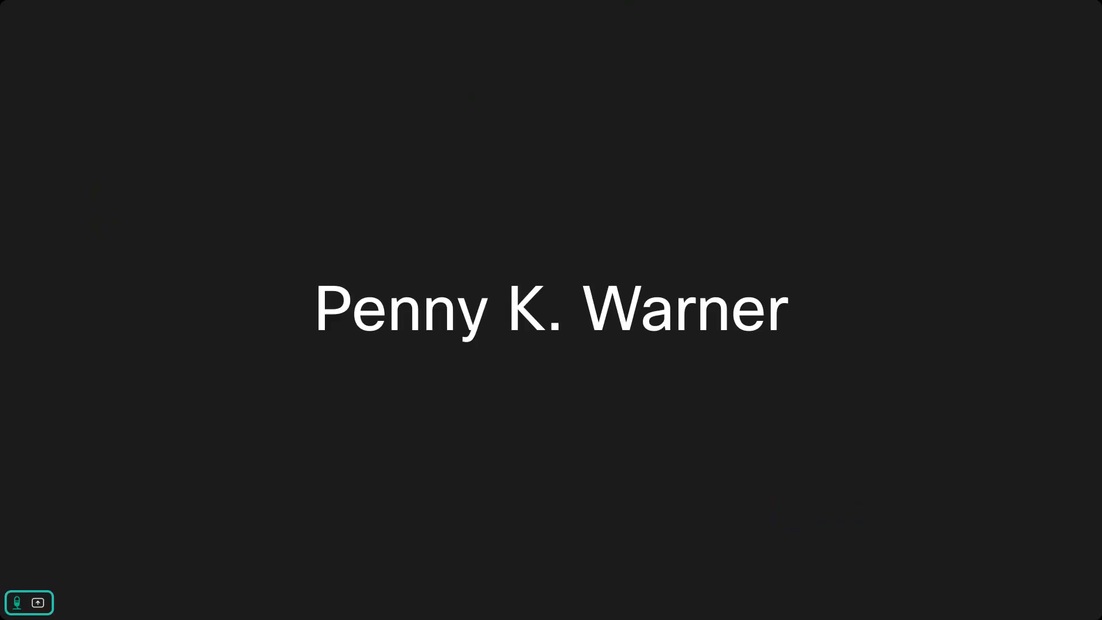